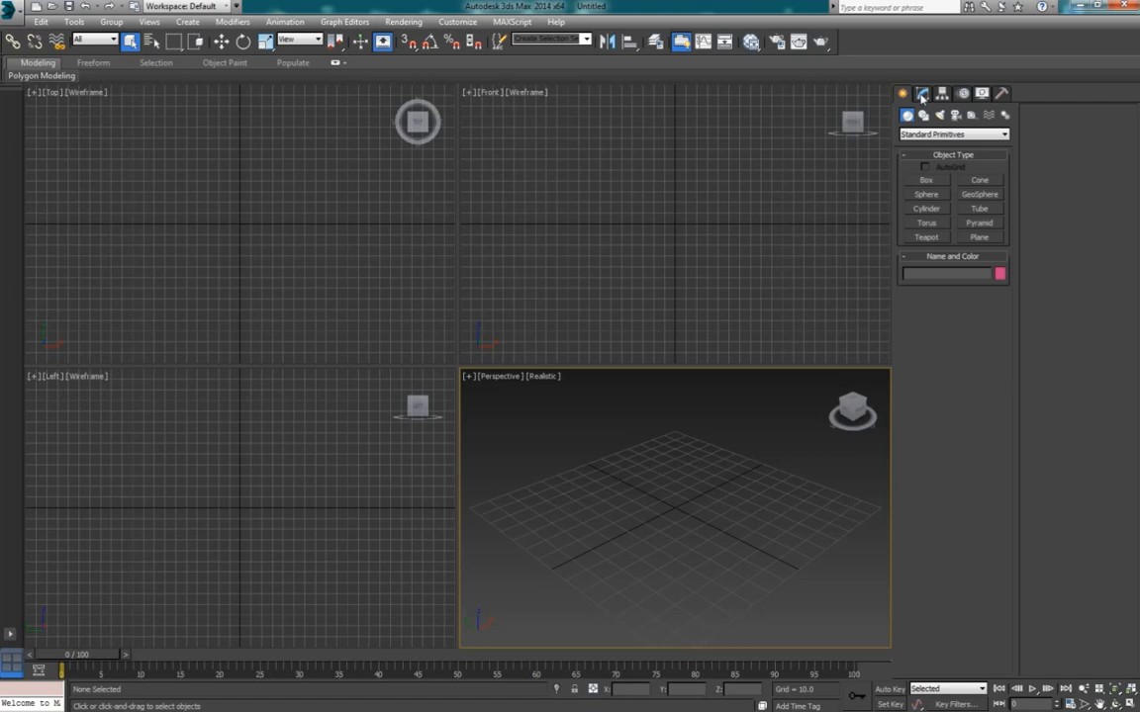
Enlarge the Perspective viewport and create a PhoenixFD simulator box centred on the grid, about 123 by 120 by 27.
{"action": "left_click", "coordinate": [922, 94]}
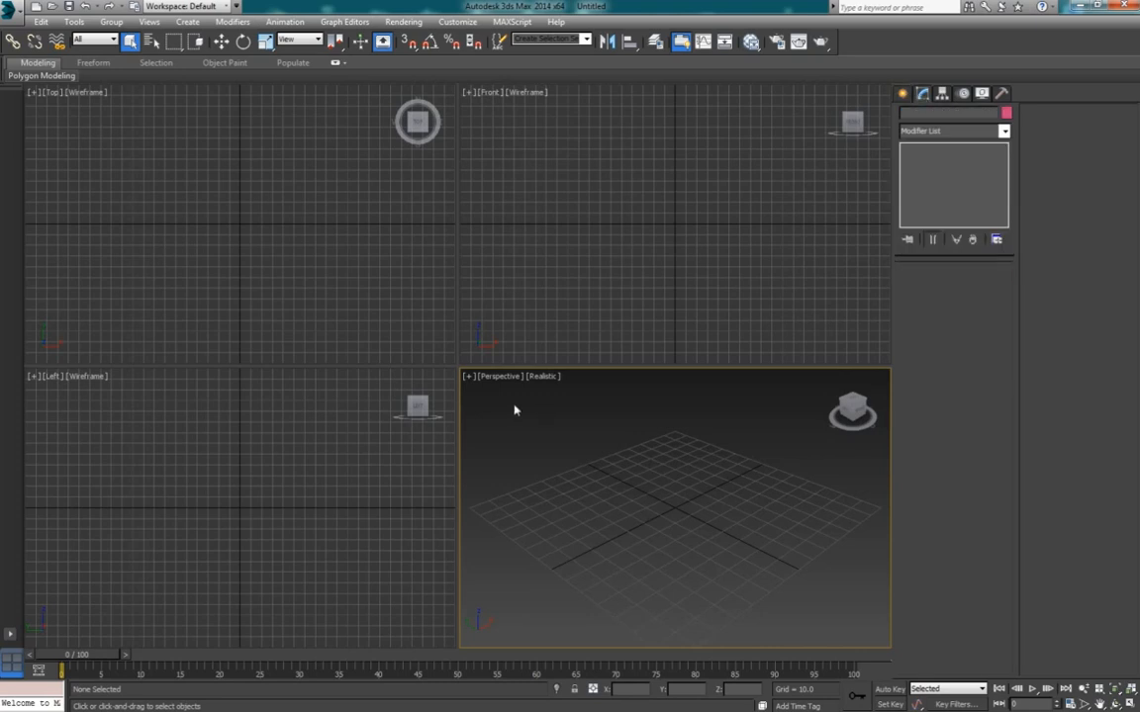
{"action": "left_click_drag", "start_coordinate": [449, 364], "coordinate": [328, 267]}
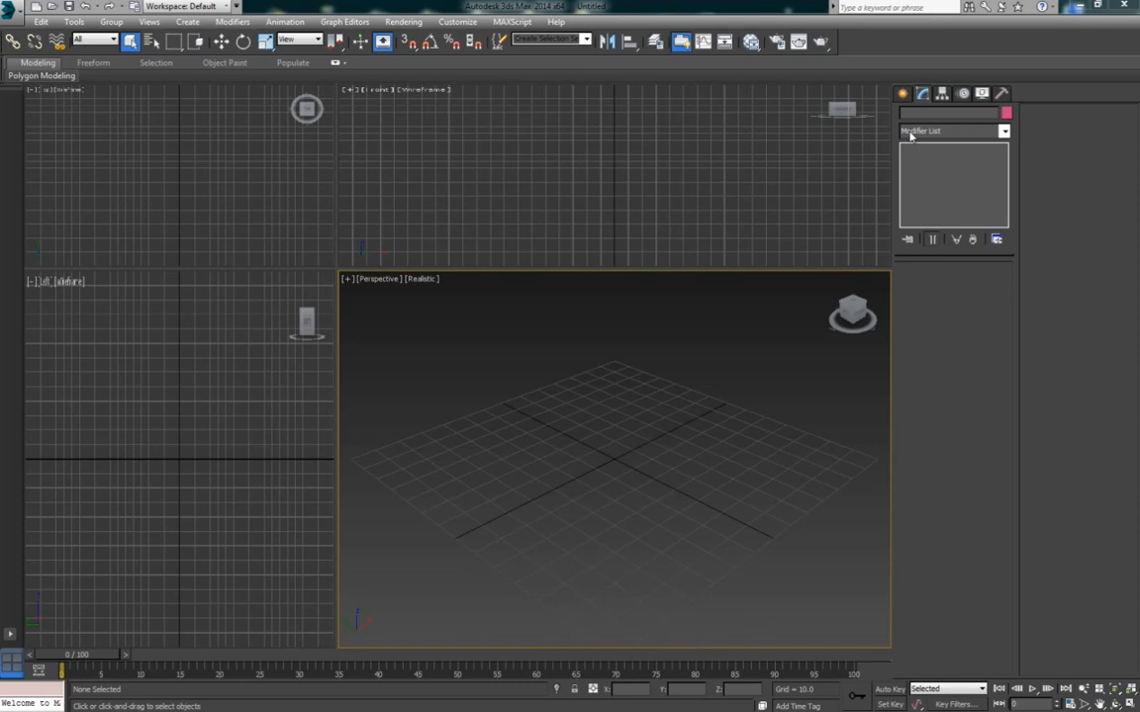
{"action": "left_click", "coordinate": [902, 94]}
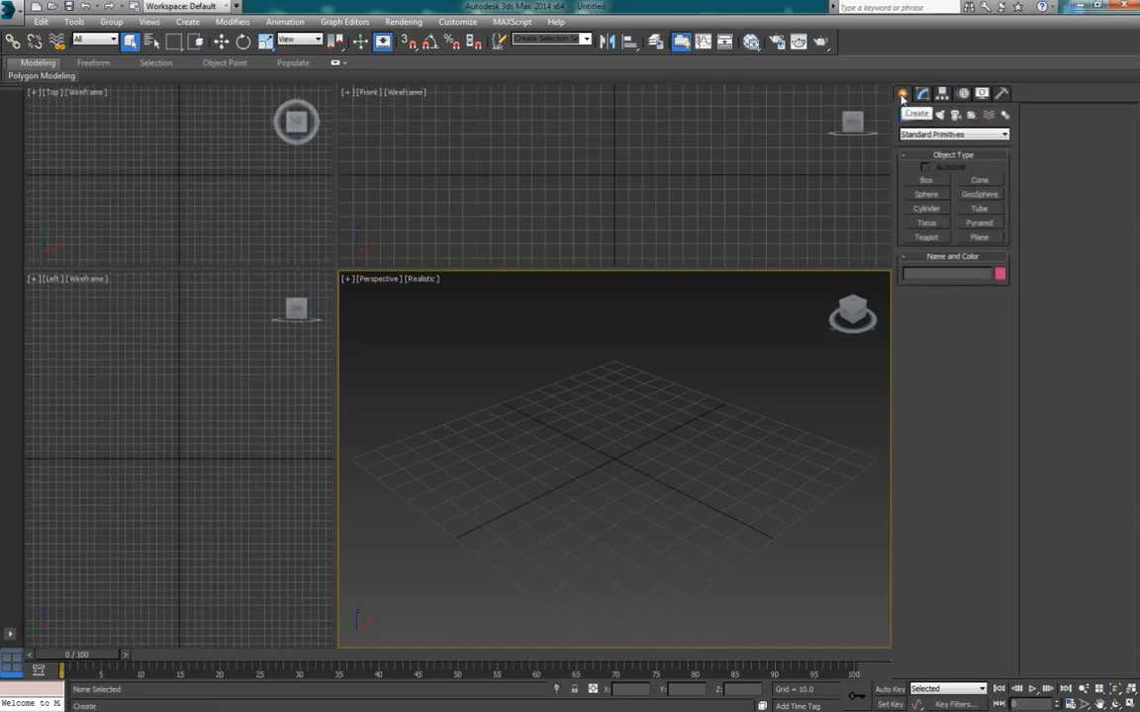
{"action": "left_click", "coordinate": [931, 137]}
{"action": "left_click", "coordinate": [920, 259]}
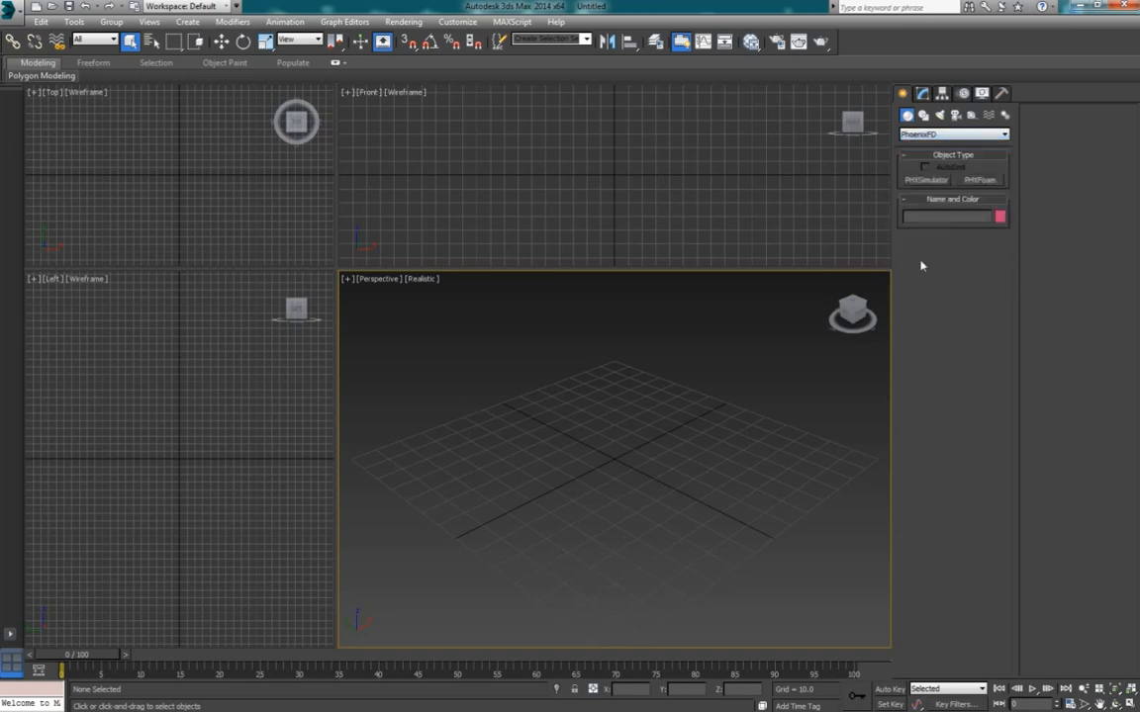
{"action": "left_click", "coordinate": [927, 181]}
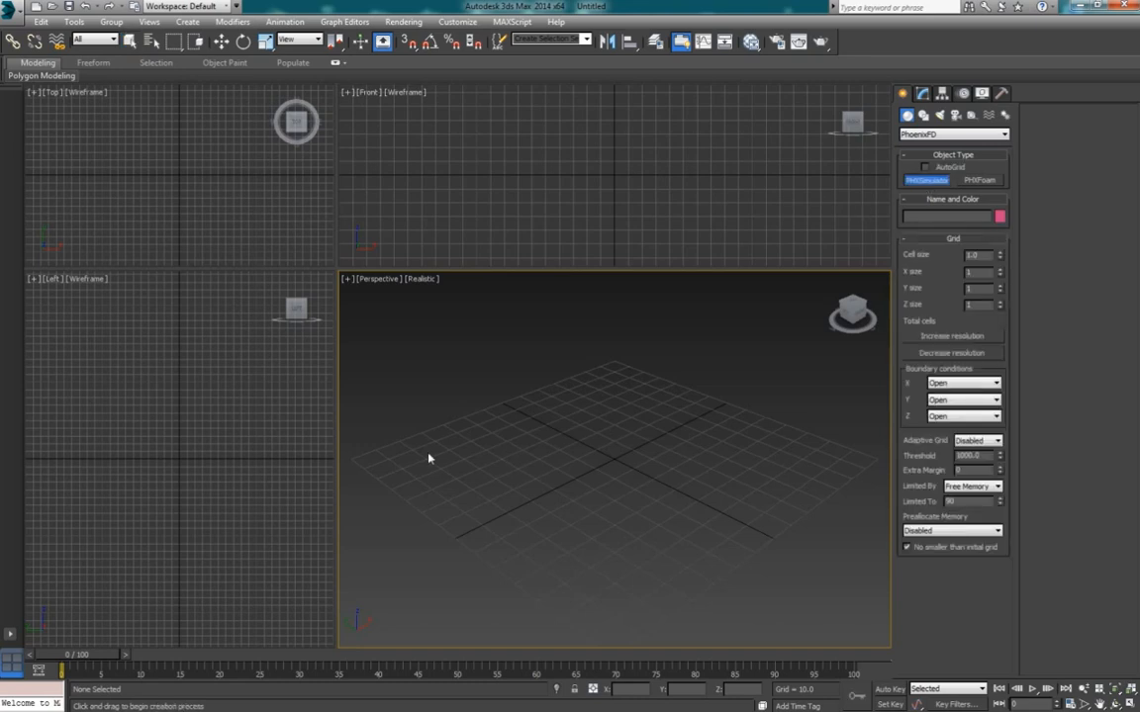
{"action": "left_click_drag", "start_coordinate": [391, 466], "coordinate": [847, 453]}
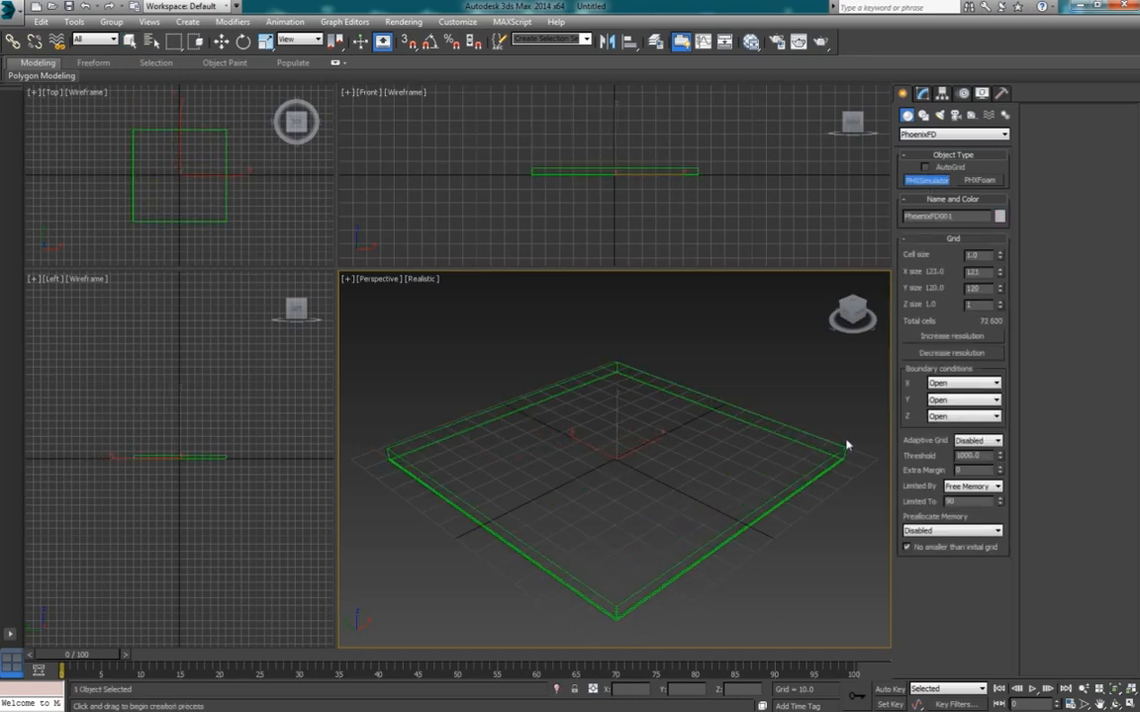
{"action": "left_click", "coordinate": [853, 397]}
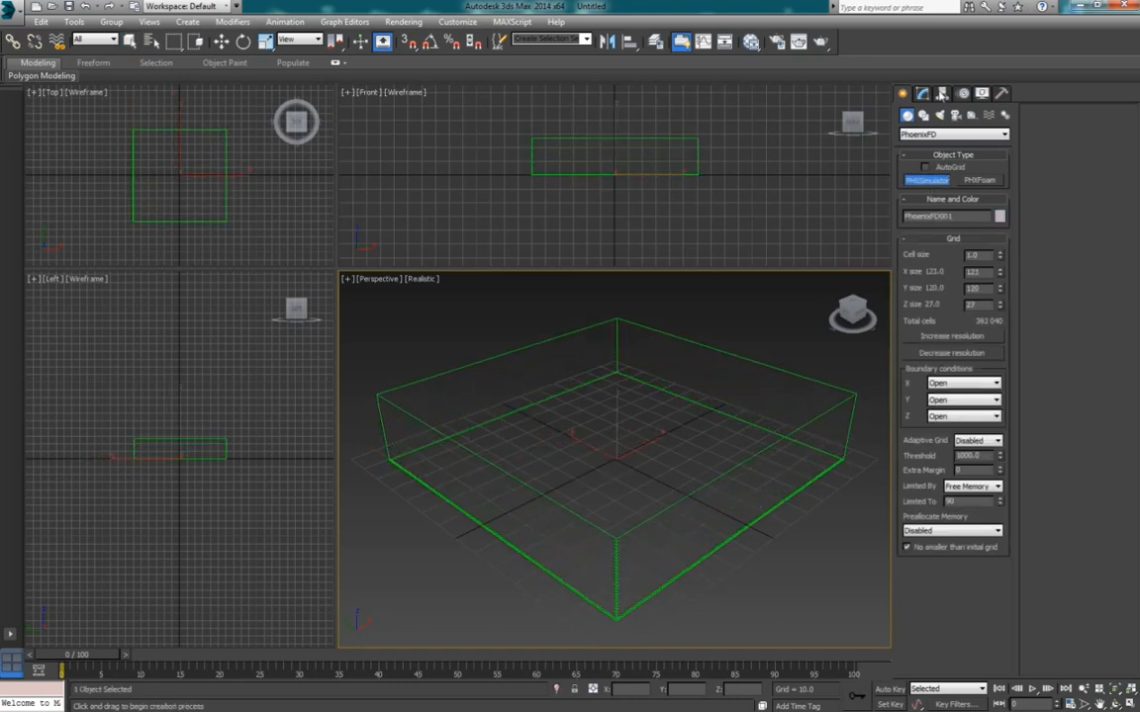
Collapse the simulator's Output settings and show its Simulation settings.
{"action": "left_click", "coordinate": [922, 93]}
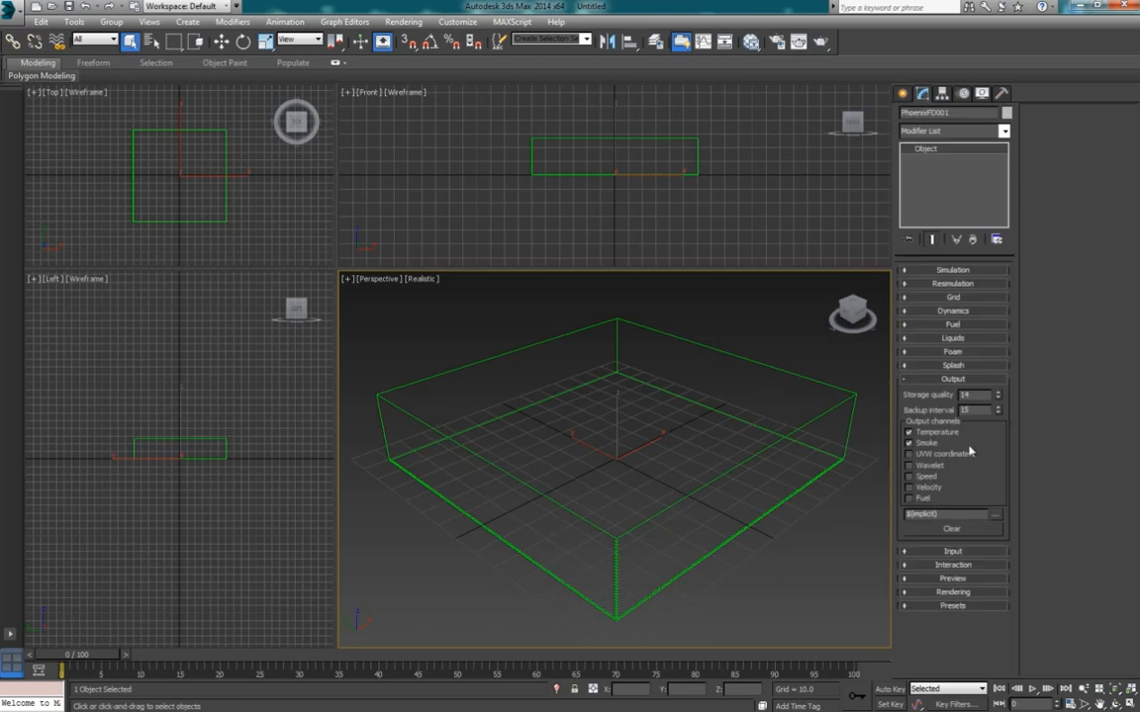
{"action": "left_click", "coordinate": [954, 379]}
{"action": "left_click", "coordinate": [953, 269]}
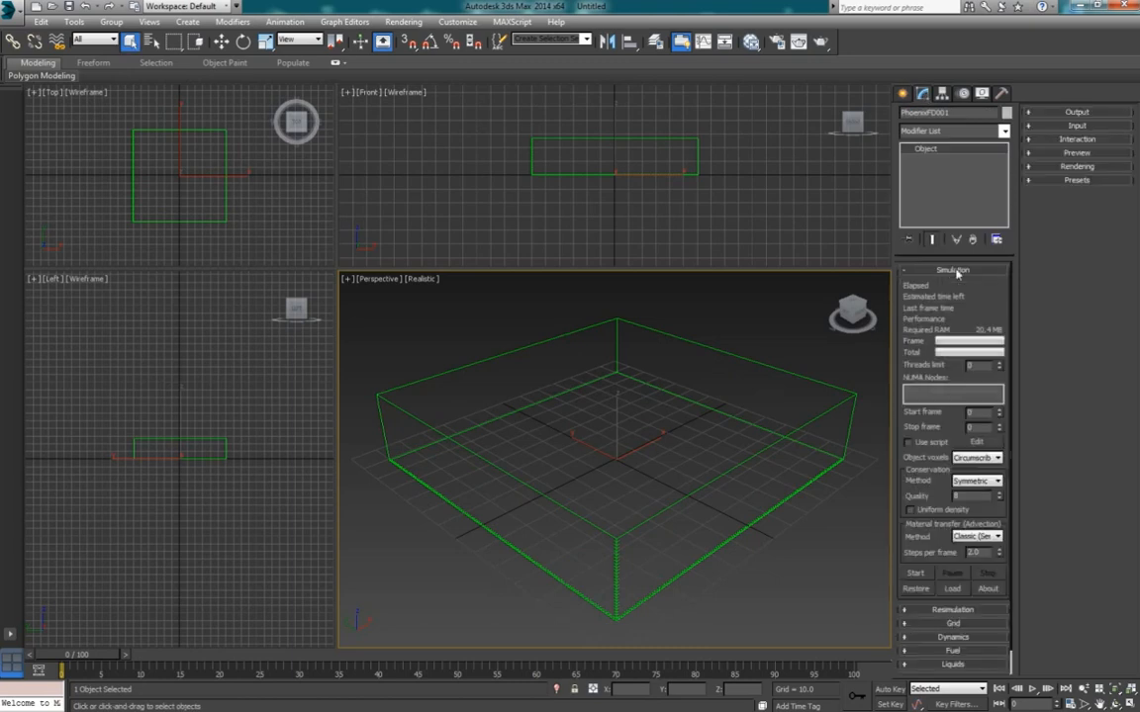
Create a sphere inside the simulator box near its back edge and set its radius to 3.
{"action": "left_click", "coordinate": [904, 94]}
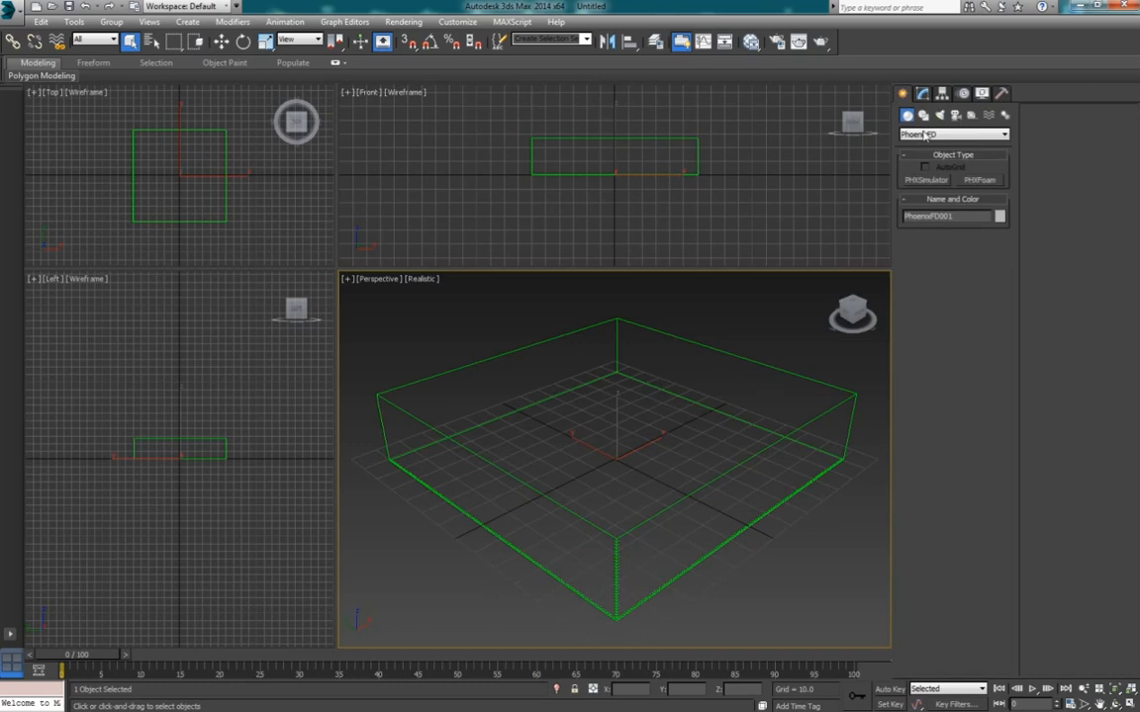
{"action": "left_click", "coordinate": [950, 133]}
{"action": "left_click", "coordinate": [940, 148]}
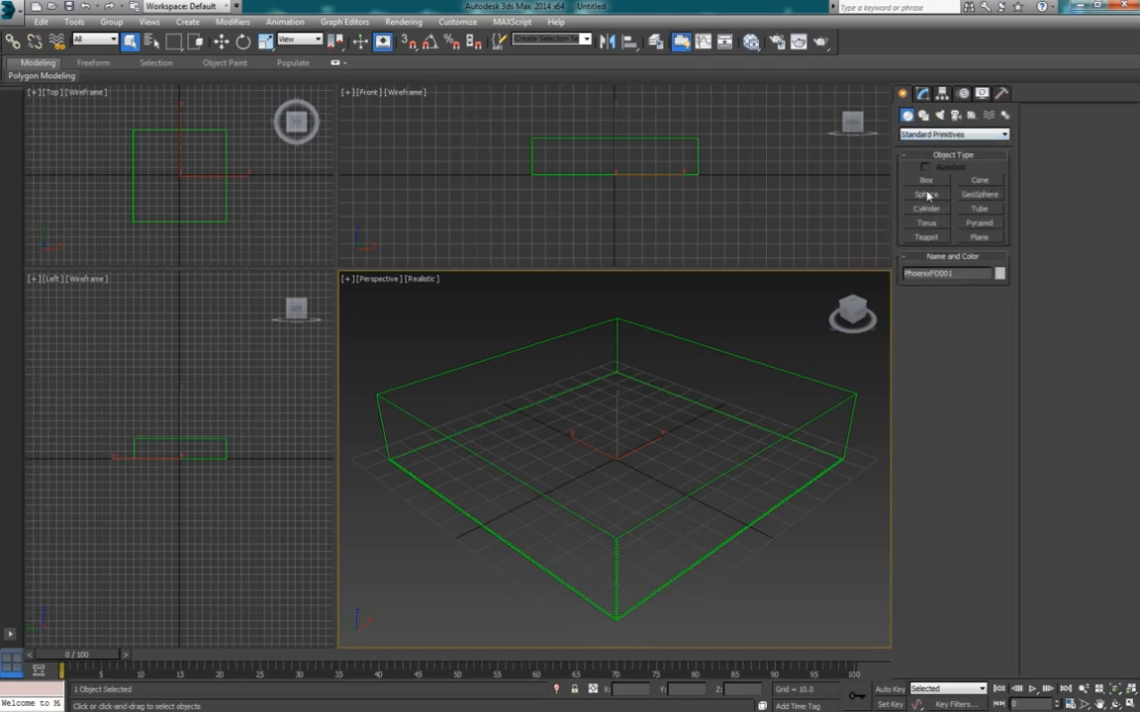
{"action": "left_click", "coordinate": [927, 195]}
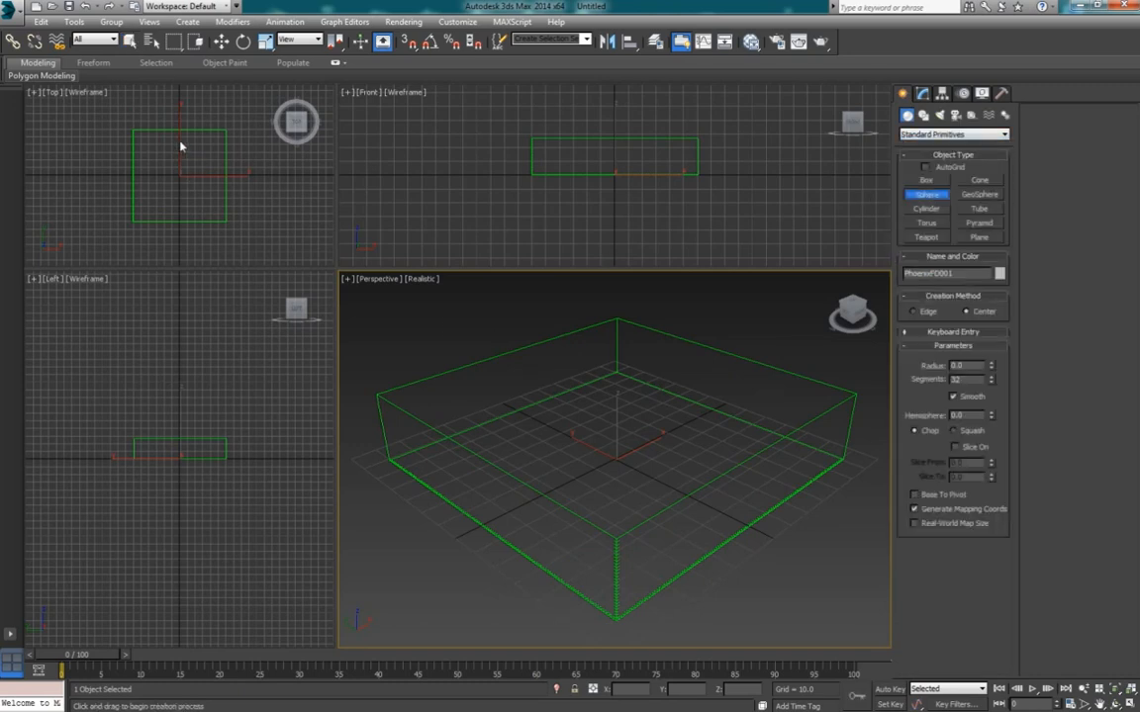
{"action": "scroll", "coordinate": [180, 147], "scroll_direction": "up", "scroll_amount": 5}
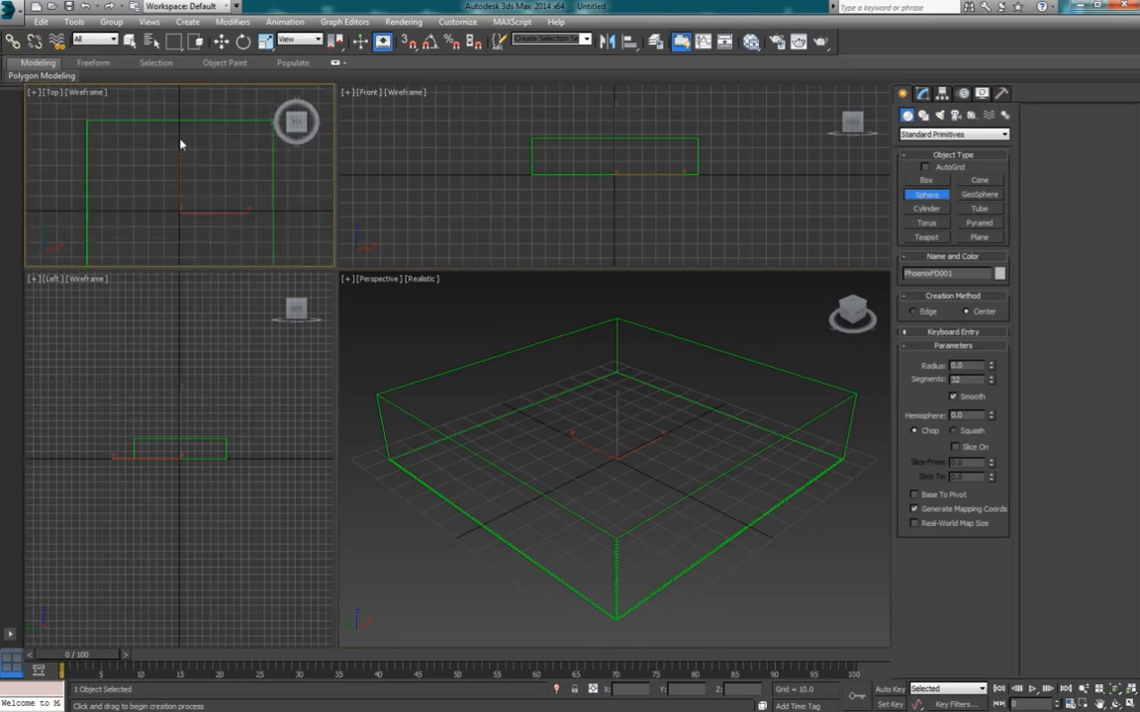
{"action": "left_click_drag", "start_coordinate": [180, 144], "coordinate": [182, 145]}
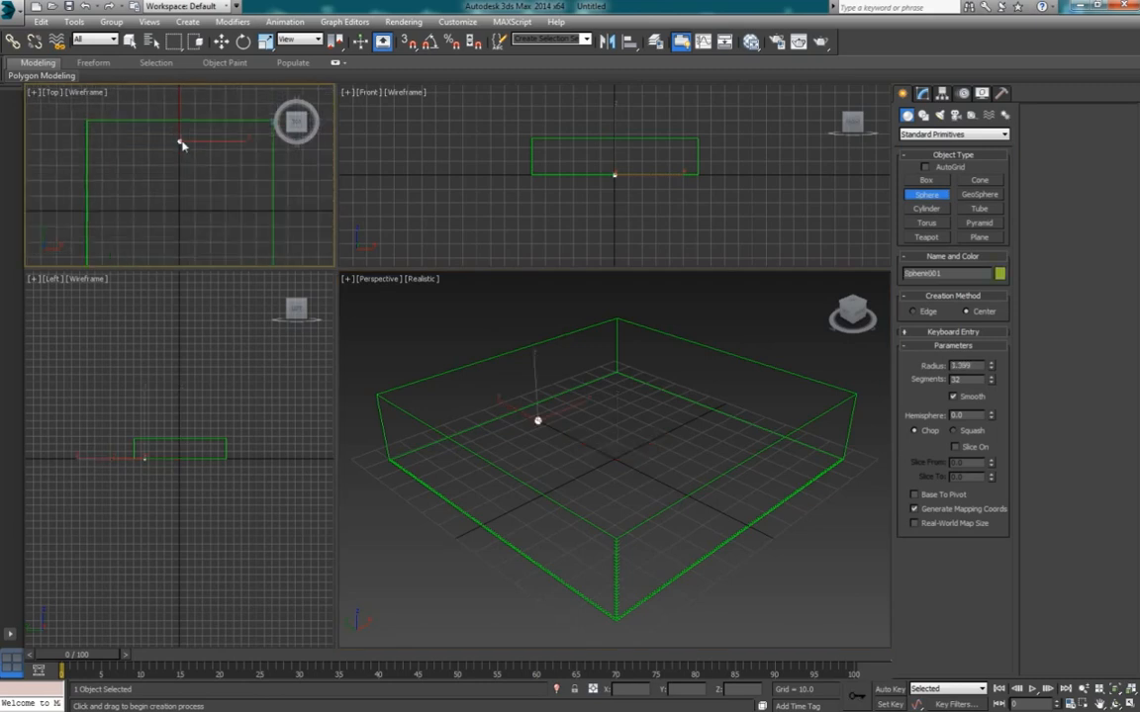
{"action": "double_click", "coordinate": [949, 366]}
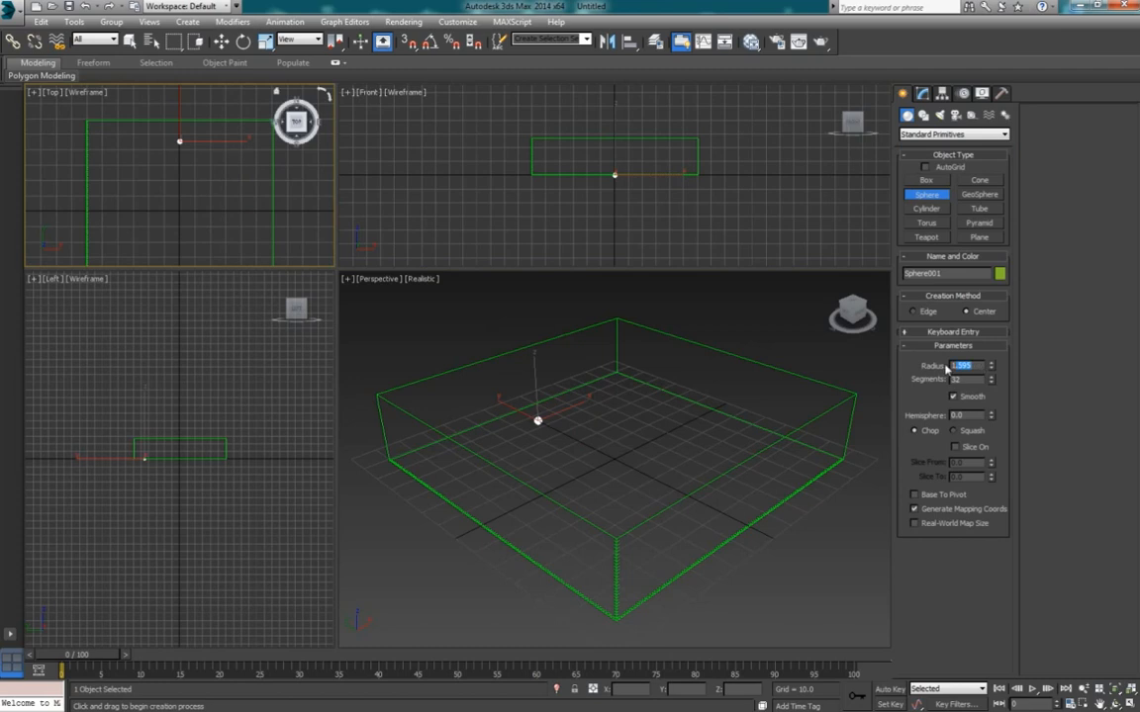
{"action": "type", "text": "2"}
{"action": "key", "text": "Return"}
{"action": "left_click", "coordinate": [615, 423]}
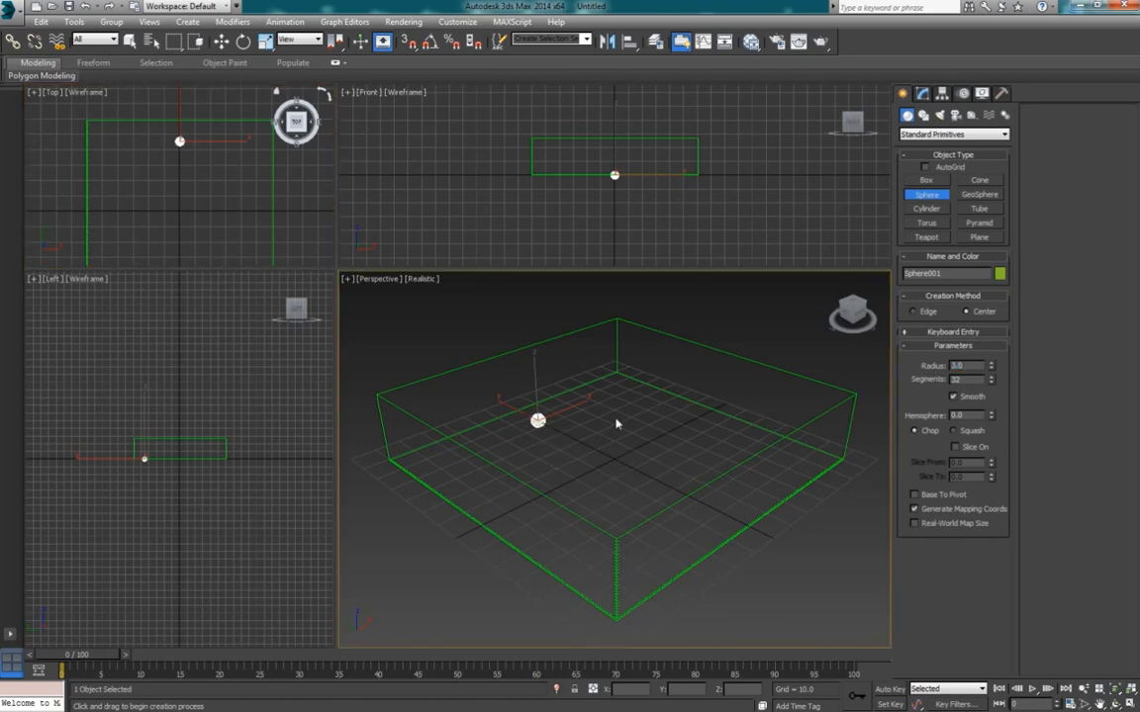
Create a PhoenixFD source helper (PHXSource) outside the back corner of the simulator box.
{"action": "left_click", "coordinate": [921, 94]}
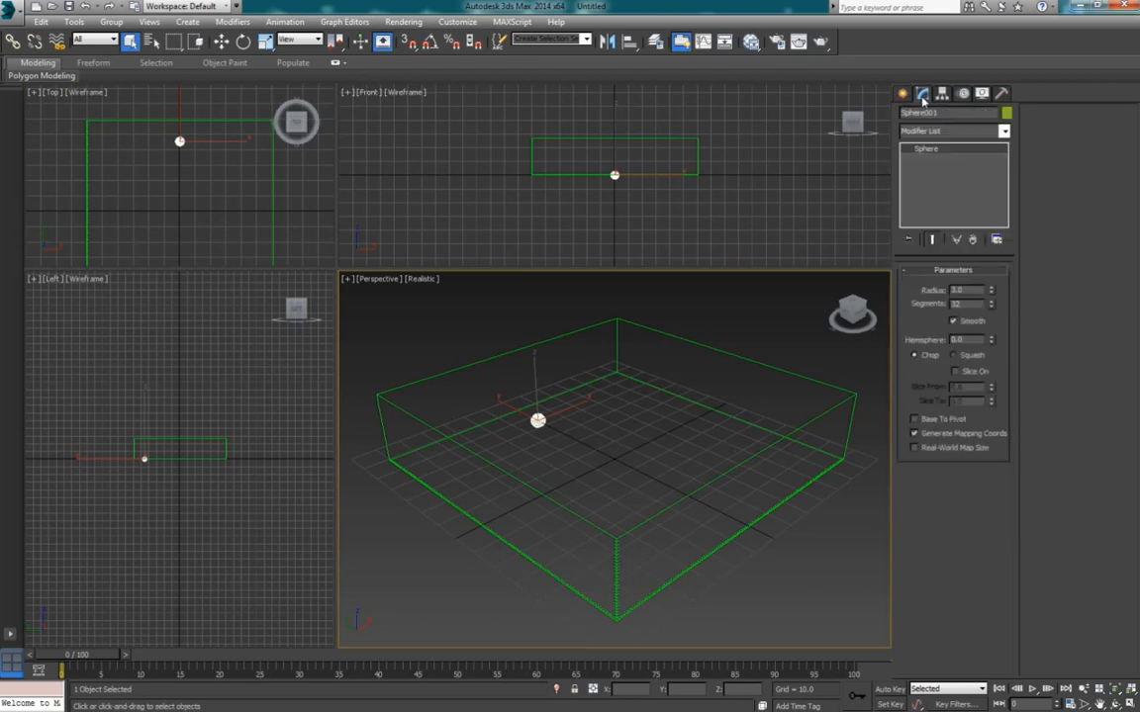
{"action": "left_click", "coordinate": [902, 93]}
{"action": "left_click", "coordinate": [971, 116]}
{"action": "left_click", "coordinate": [934, 134]}
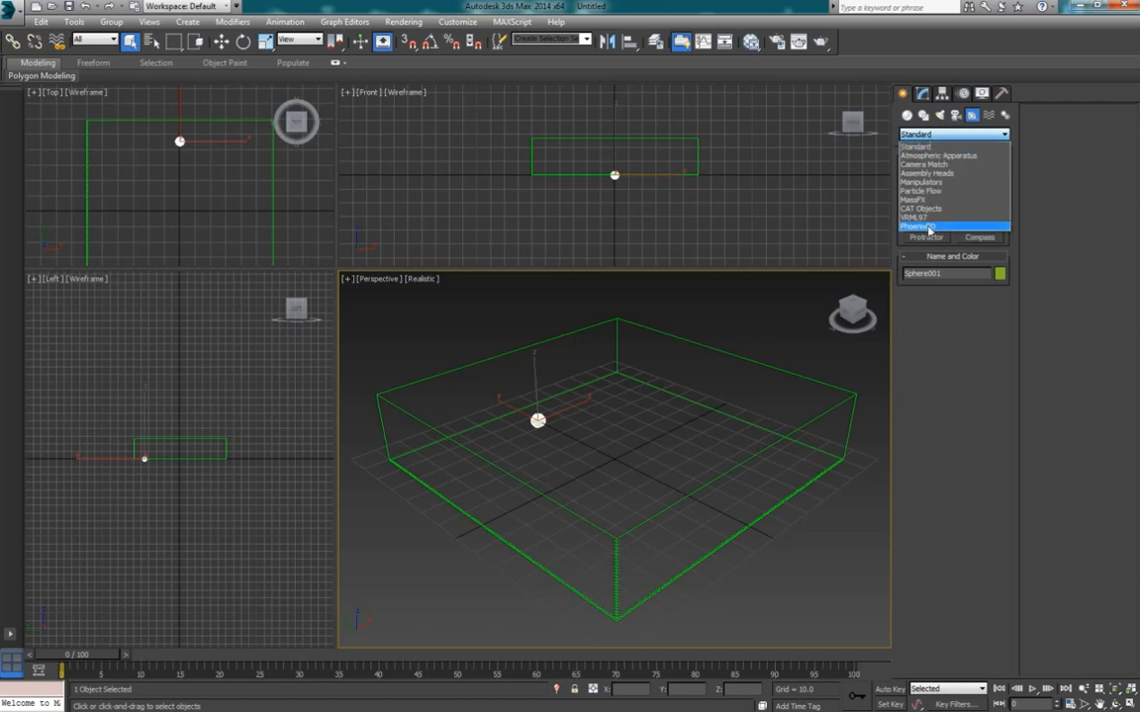
{"action": "left_click", "coordinate": [929, 228]}
{"action": "left_click", "coordinate": [928, 181]}
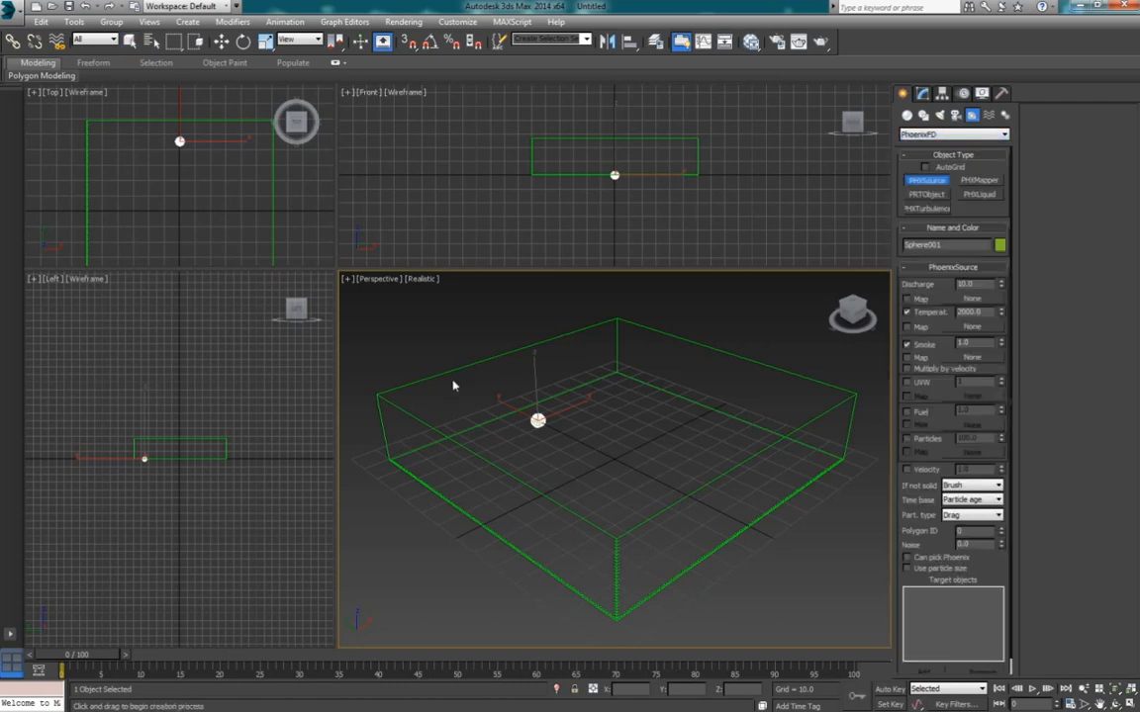
{"action": "left_click_drag", "start_coordinate": [453, 384], "coordinate": [490, 374]}
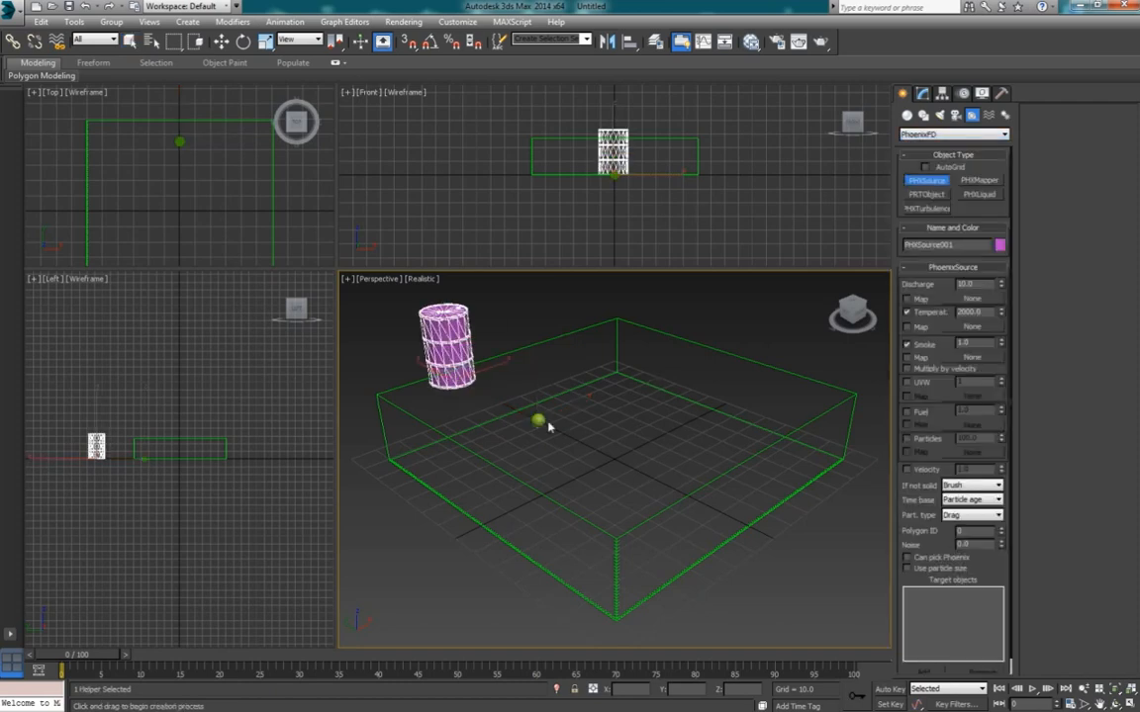
{"action": "key", "text": "Escape"}
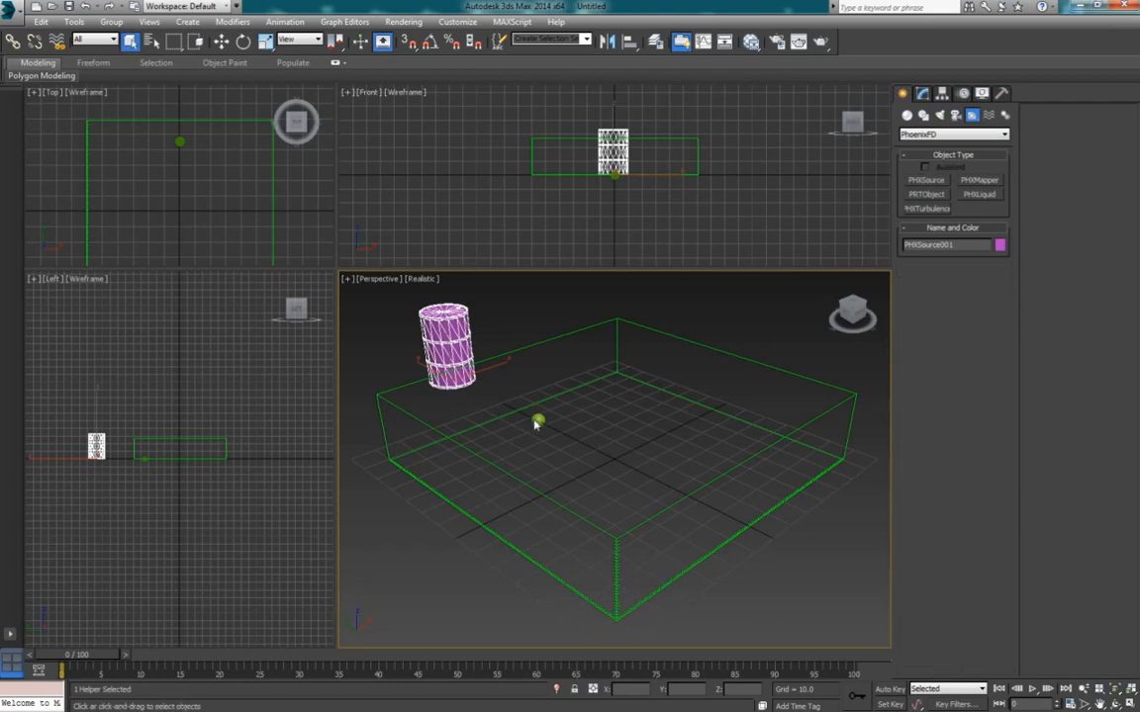
Add the sphere to the Phoenix source's target objects and set If not solid to Inject.
{"action": "left_click", "coordinate": [922, 92]}
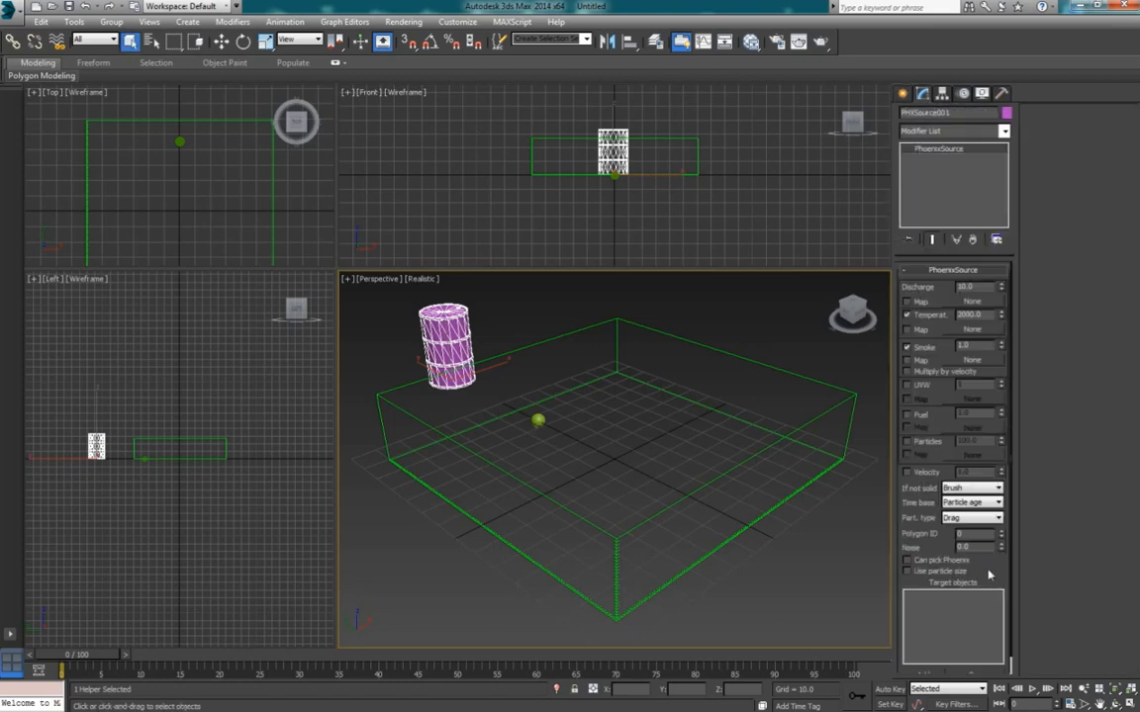
{"action": "scroll", "coordinate": [970, 562], "scroll_direction": "down", "scroll_amount": 1}
{"action": "left_click", "coordinate": [938, 655]}
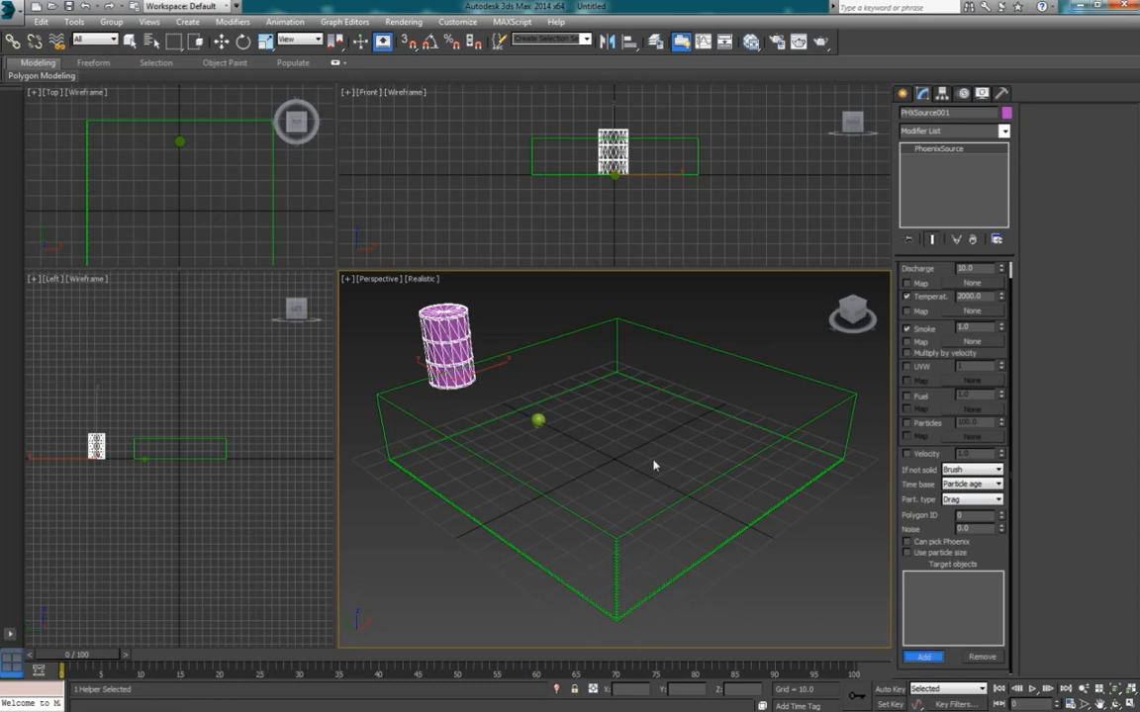
{"action": "left_click", "coordinate": [538, 421]}
{"action": "left_click", "coordinate": [961, 469]}
{"action": "left_click", "coordinate": [948, 480]}
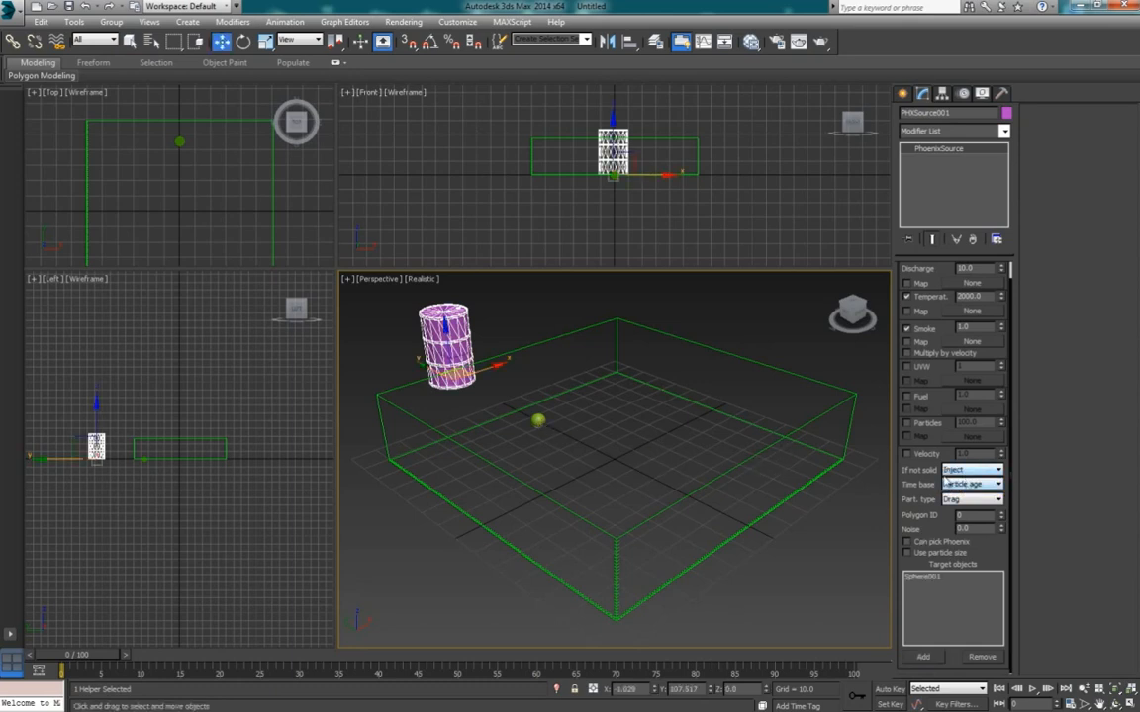
Set the Phoenix source's base discharge to 0 before animating it.
{"action": "scroll", "coordinate": [927, 483], "scroll_direction": "up", "scroll_amount": 1}
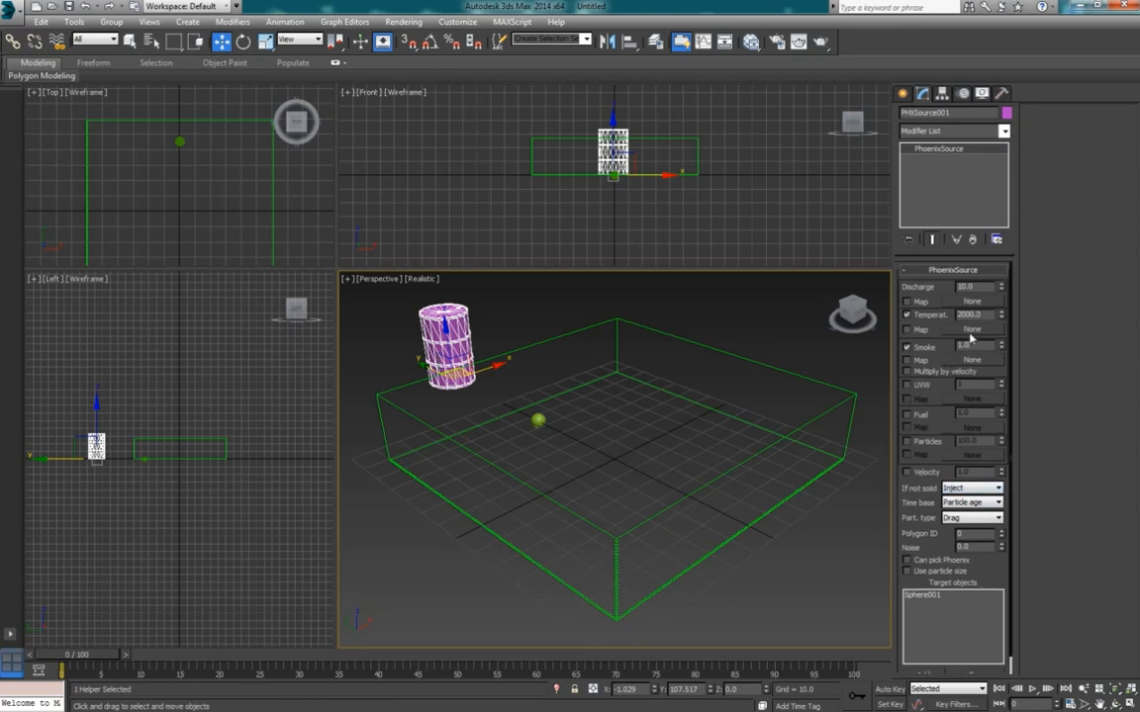
{"action": "left_click_drag", "start_coordinate": [124, 653], "coordinate": [176, 657]}
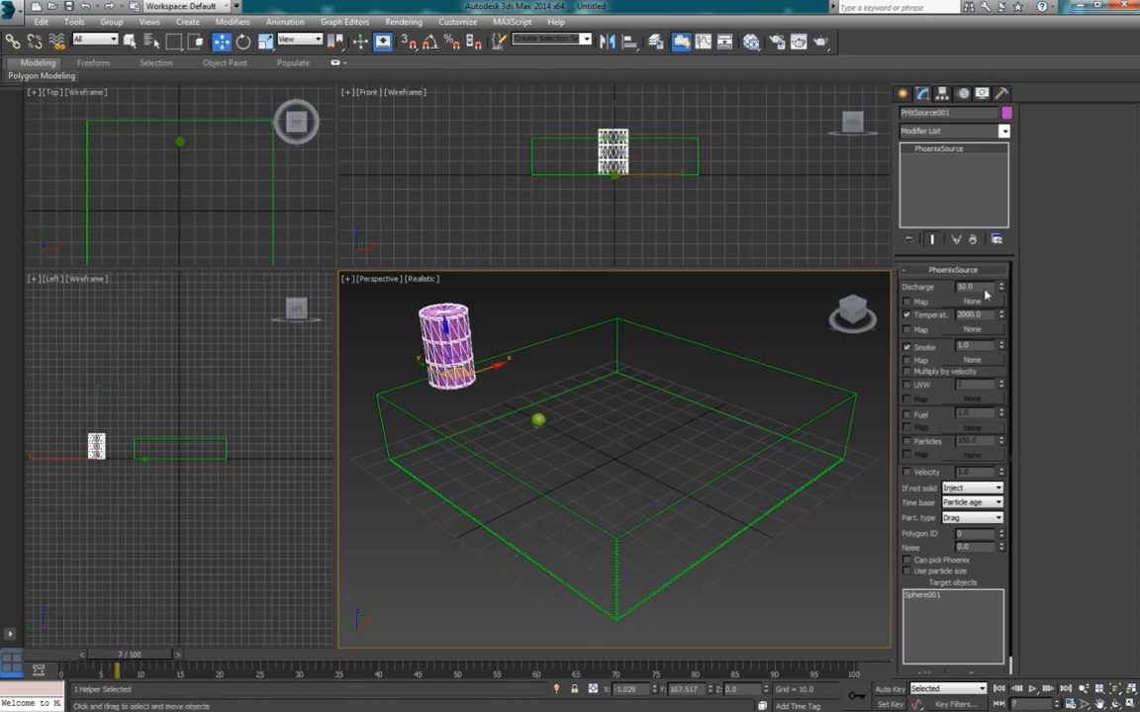
{"action": "left_click_drag", "start_coordinate": [985, 289], "coordinate": [916, 295]}
{"action": "type", "text": "0"}
{"action": "key", "text": "Return"}
Turn on Auto Key and key the source's discharge to 3000 at frame 6.
{"action": "left_click", "coordinate": [892, 691]}
{"action": "left_click", "coordinate": [80, 655]}
{"action": "left_click", "coordinate": [69, 655]}
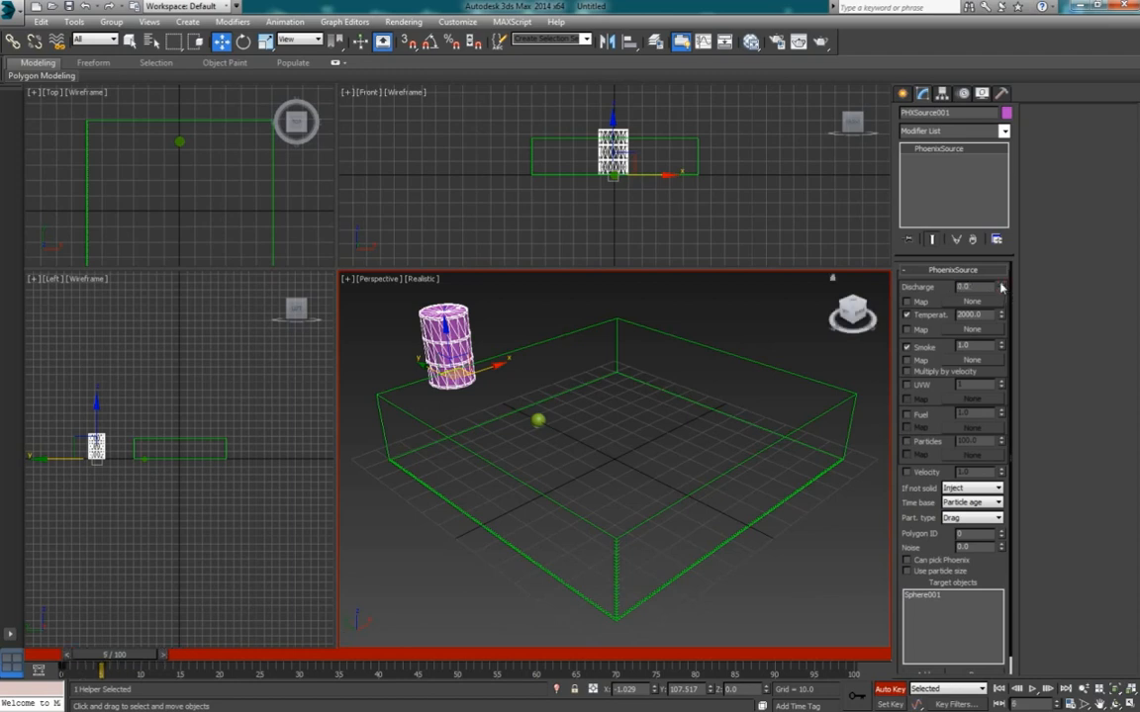
{"action": "left_click", "coordinate": [165, 656]}
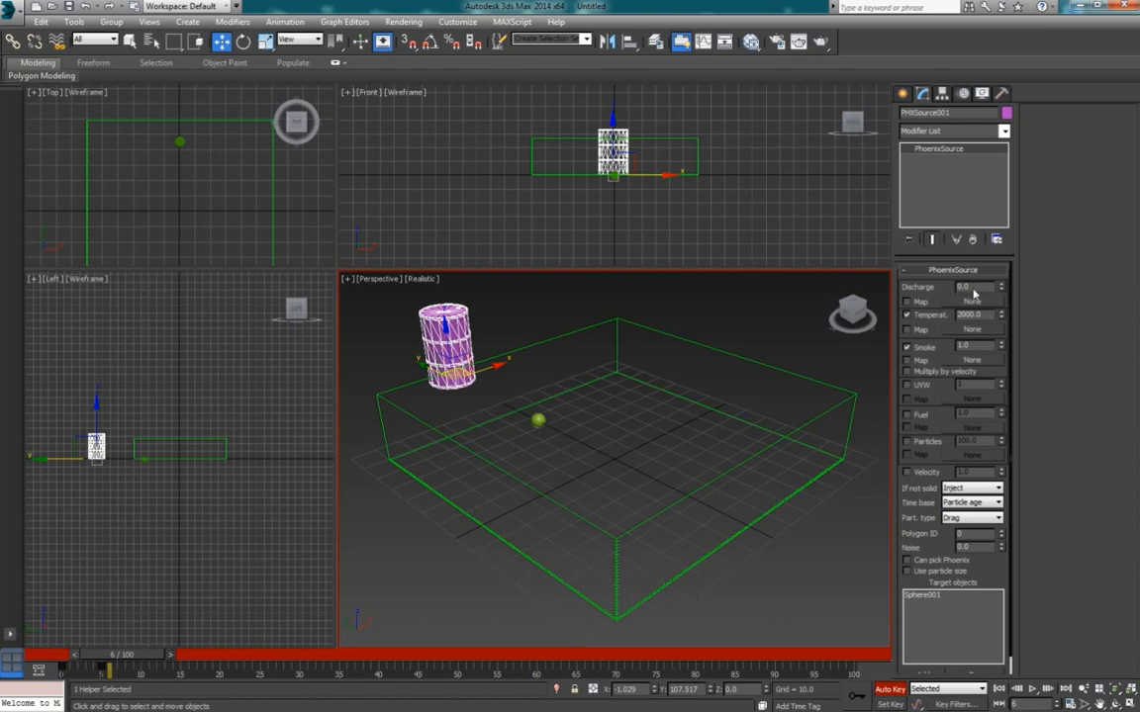
{"action": "left_click_drag", "start_coordinate": [973, 289], "coordinate": [876, 290]}
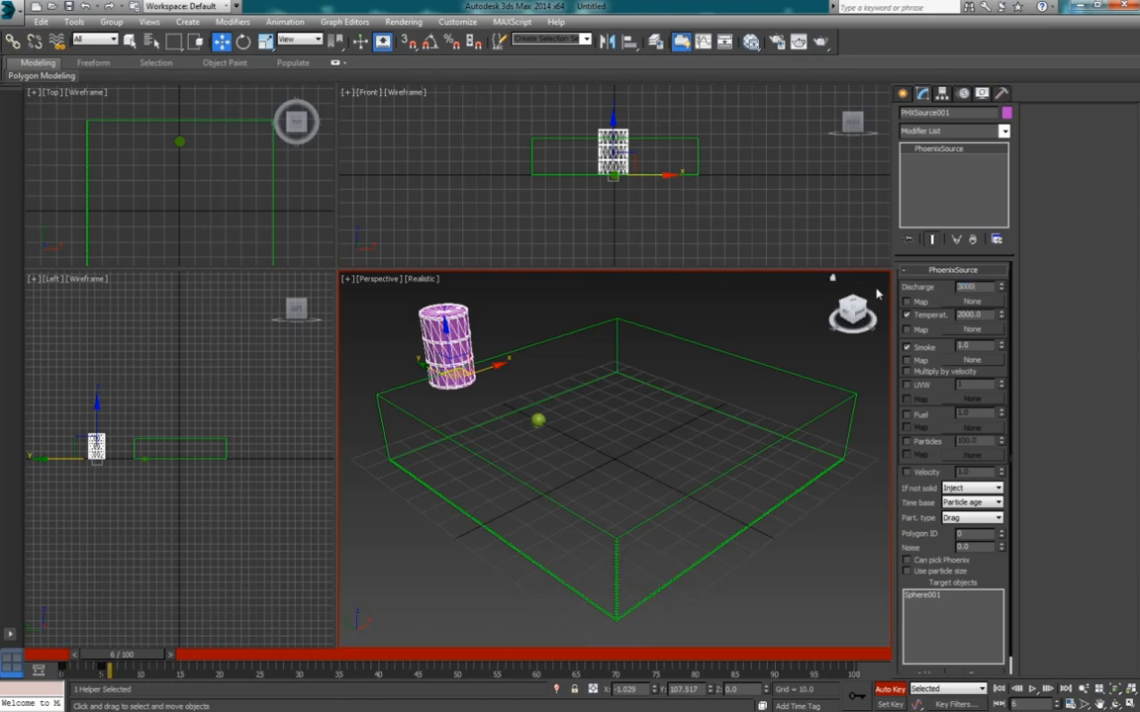
{"action": "key", "text": "Return"}
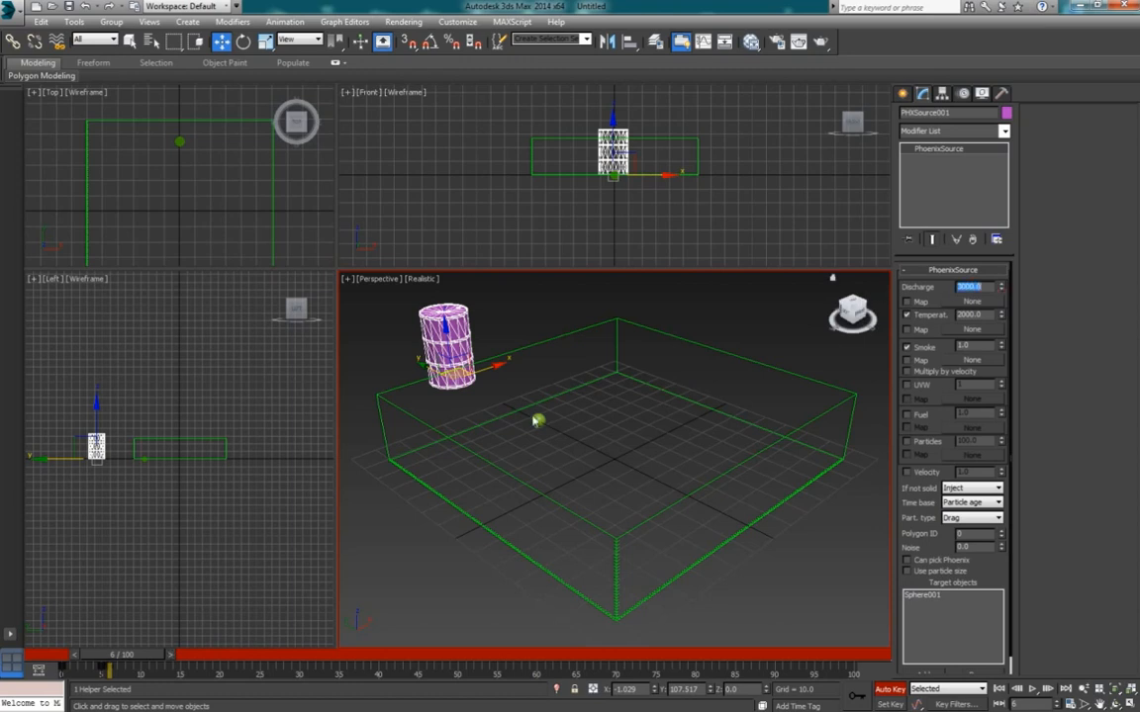
Key the source's discharge to 0 at frame 7 and turn off Auto Key.
{"action": "left_click", "coordinate": [171, 655]}
{"action": "left_click_drag", "start_coordinate": [981, 289], "coordinate": [904, 293]}
{"action": "type", "text": "0"}
{"action": "key", "text": "Return"}
{"action": "left_click", "coordinate": [889, 692]}
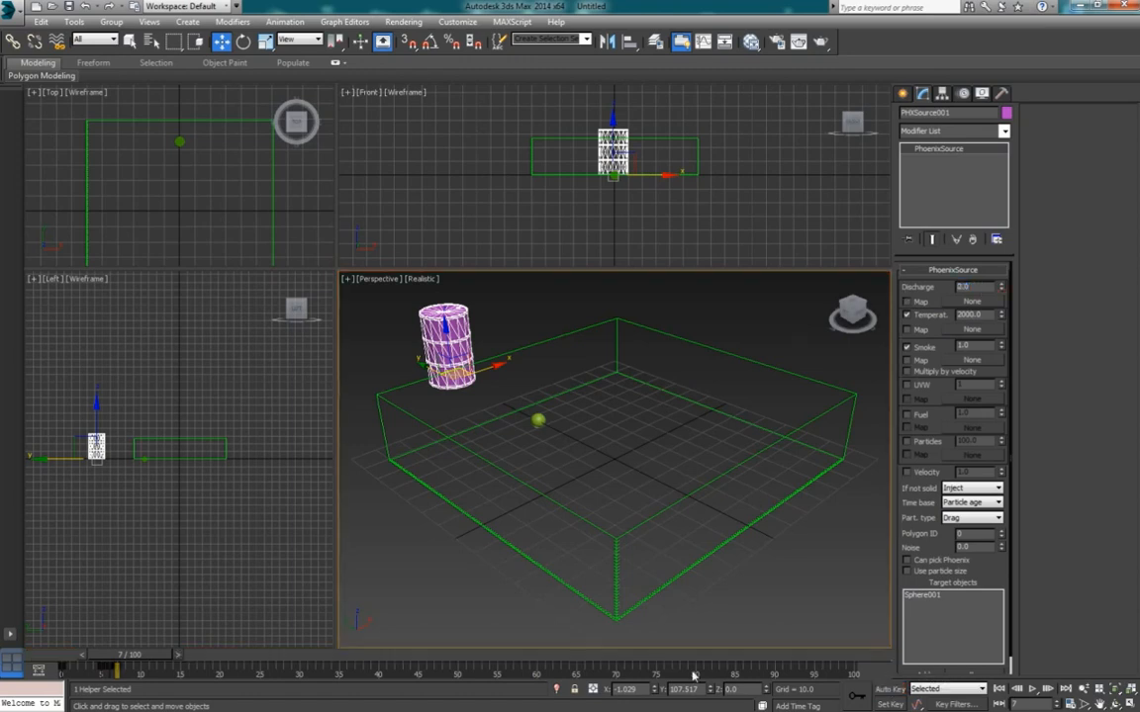
Select the PhoenixFD simulator box, start a test simulation and stop it after a few frames.
{"action": "left_click", "coordinate": [537, 346]}
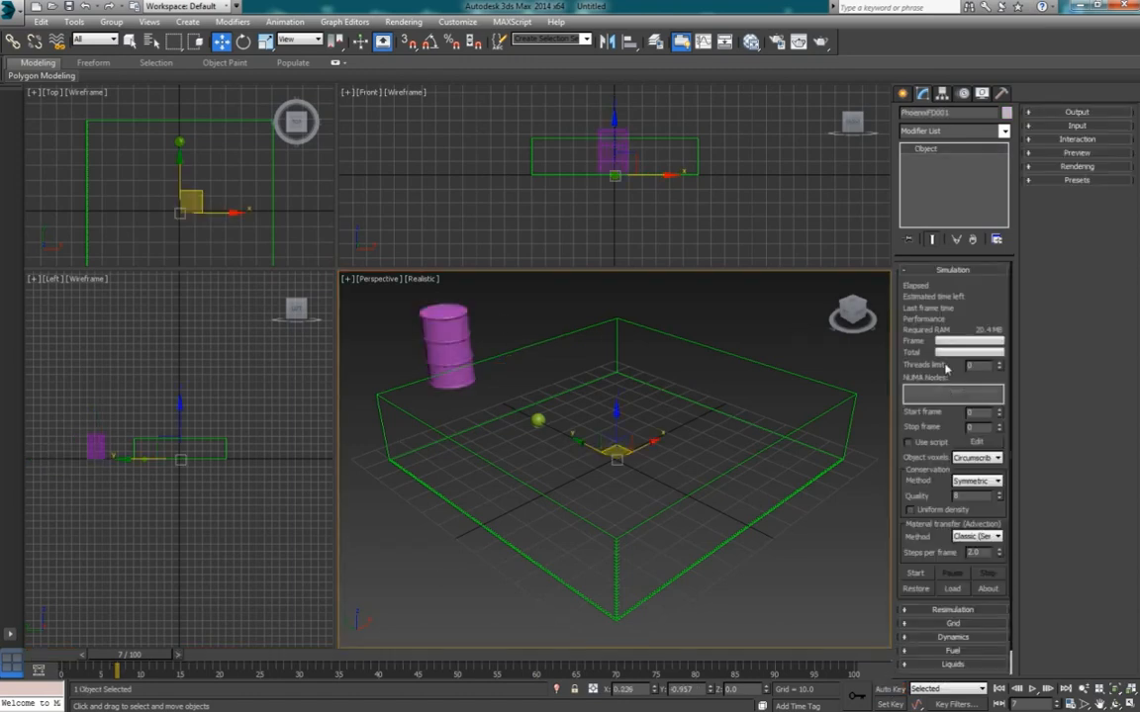
{"action": "left_click", "coordinate": [916, 574]}
{"action": "left_click", "coordinate": [990, 575]}
{"action": "left_click", "coordinate": [704, 347]}
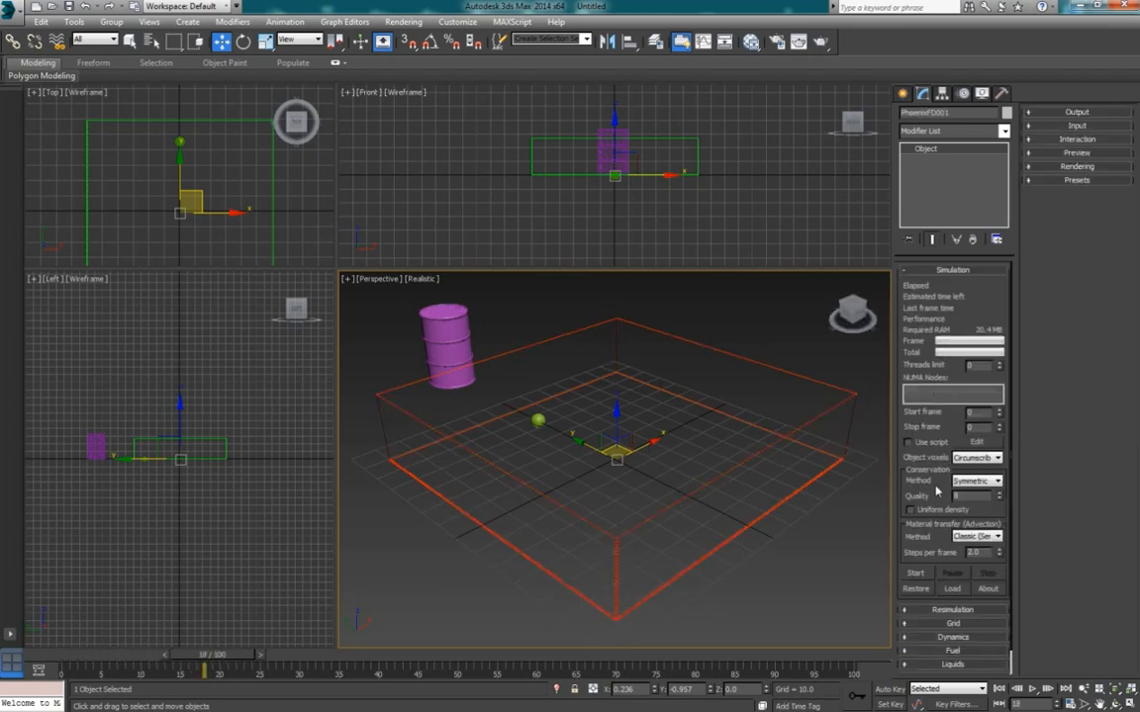
Add the emitter sphere to the simulator's interaction exclude list.
{"action": "scroll", "coordinate": [927, 396], "scroll_direction": "down", "scroll_amount": 1}
{"action": "left_click", "coordinate": [1076, 139]}
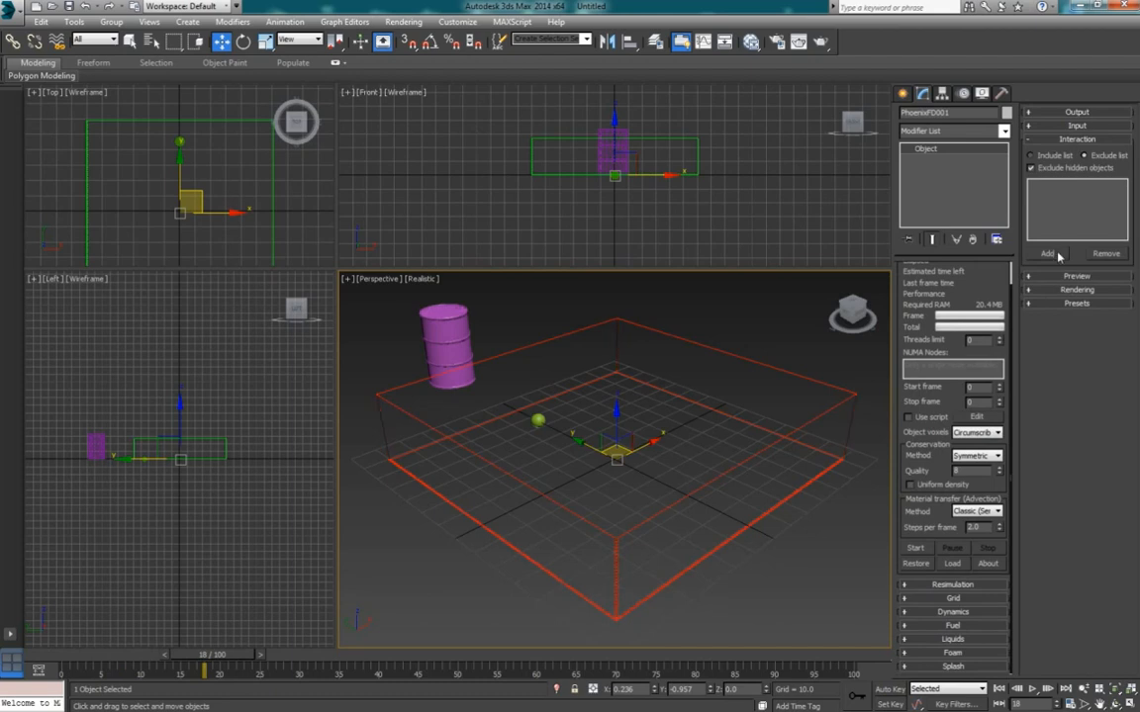
{"action": "left_click", "coordinate": [1051, 254]}
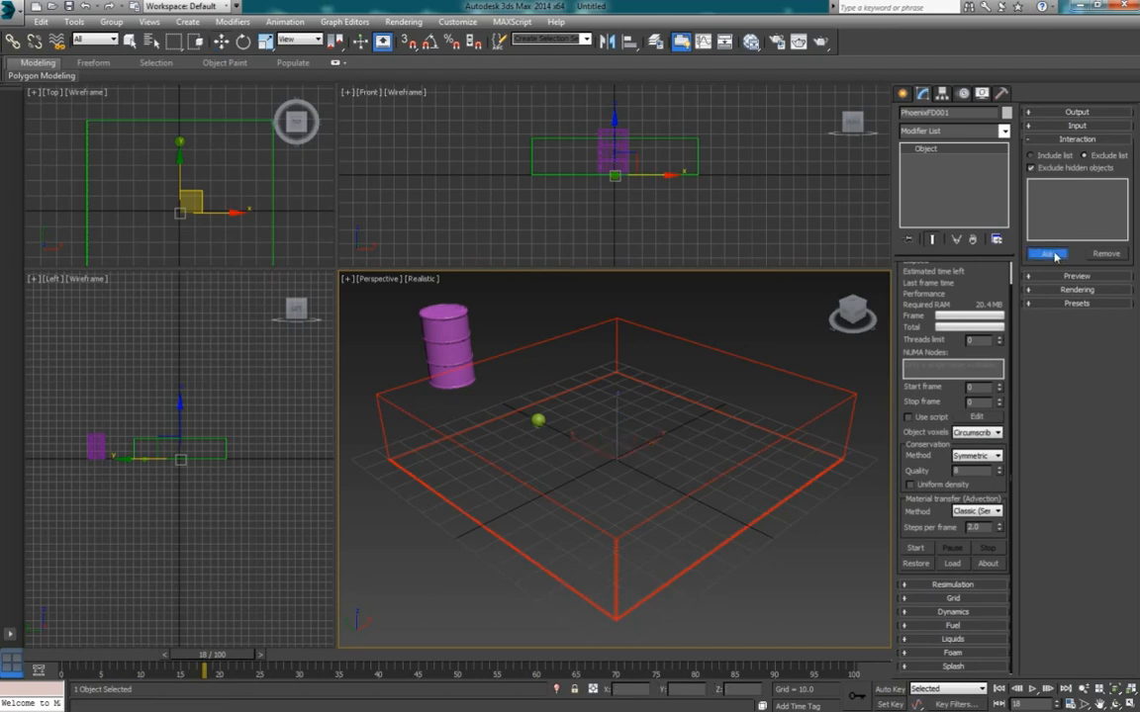
{"action": "left_click", "coordinate": [538, 423]}
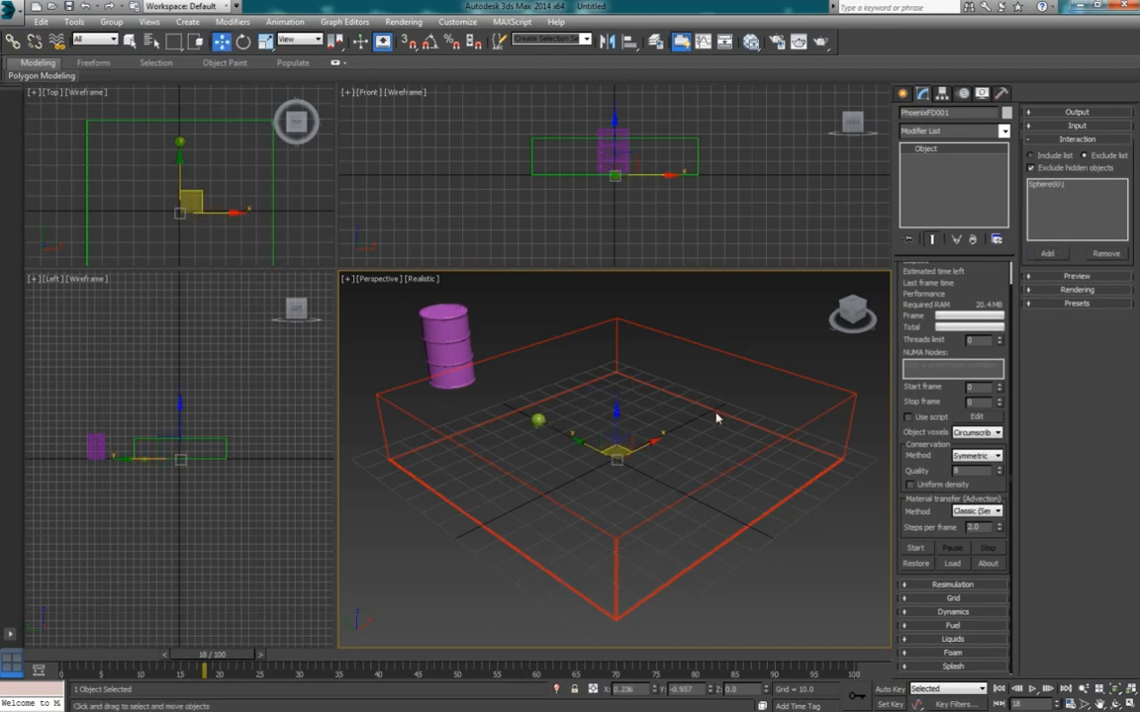
Check the Phoenix source's non-solid emission mode, and run a test simulation on the simulator, stopping it around frame 24.
{"action": "left_click", "coordinate": [452, 338]}
{"action": "left_click", "coordinate": [961, 489]}
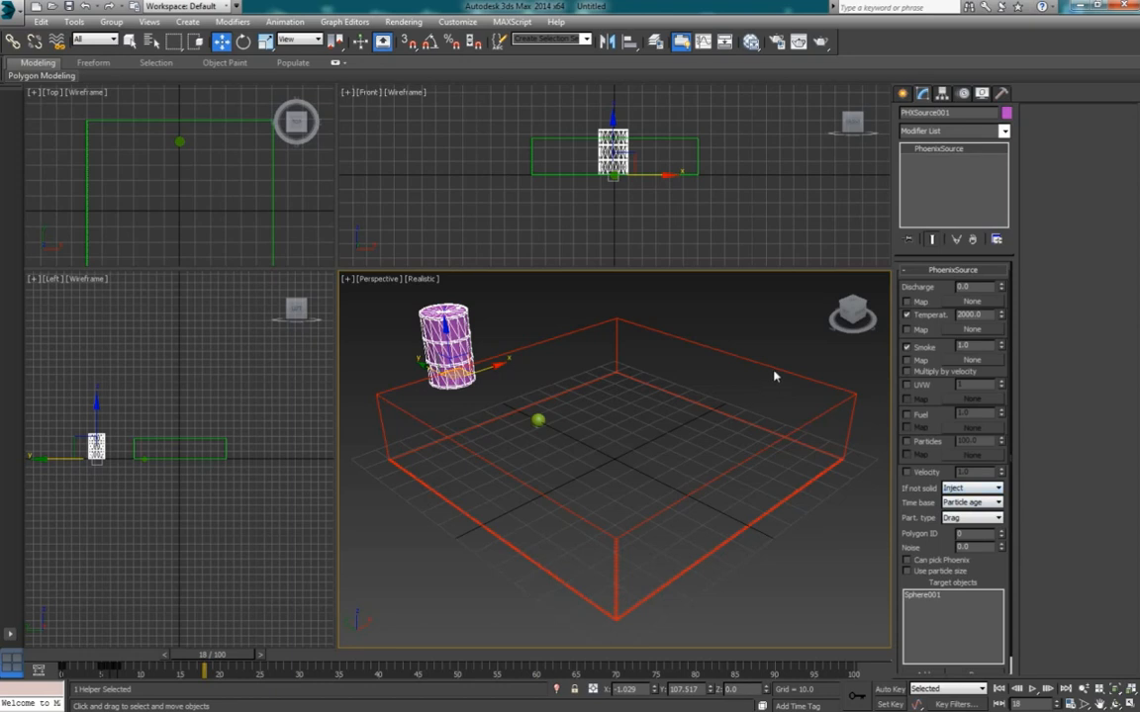
{"action": "left_click", "coordinate": [822, 414]}
{"action": "left_click", "coordinate": [915, 574]}
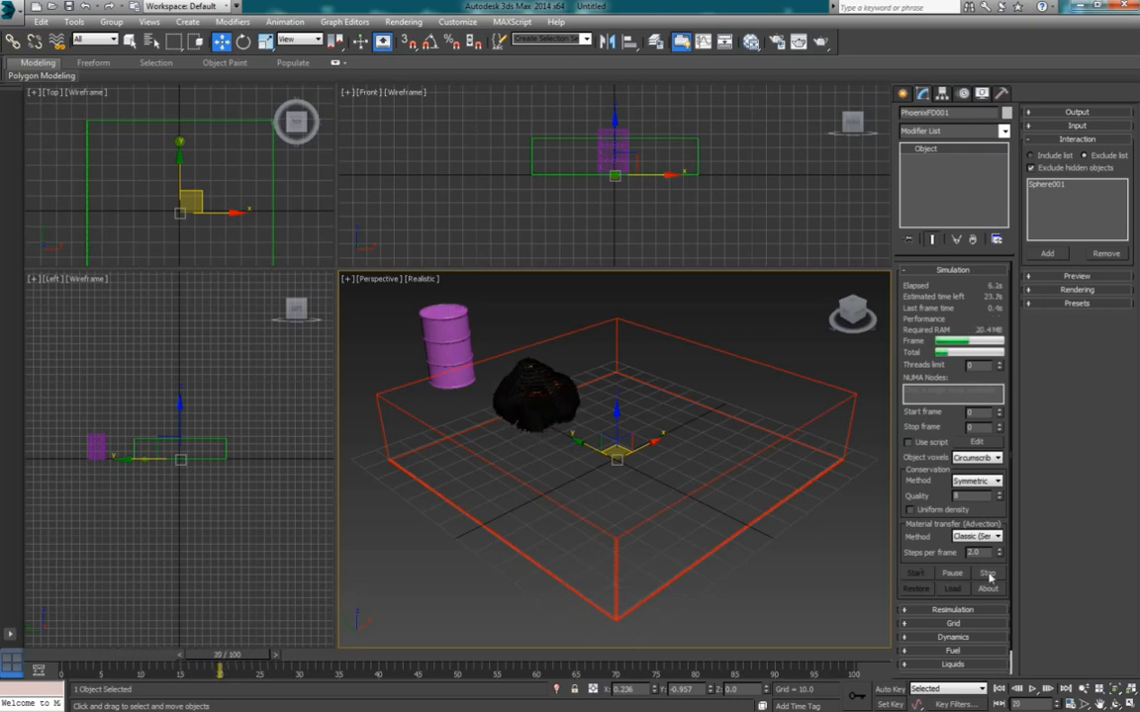
{"action": "left_click", "coordinate": [988, 573]}
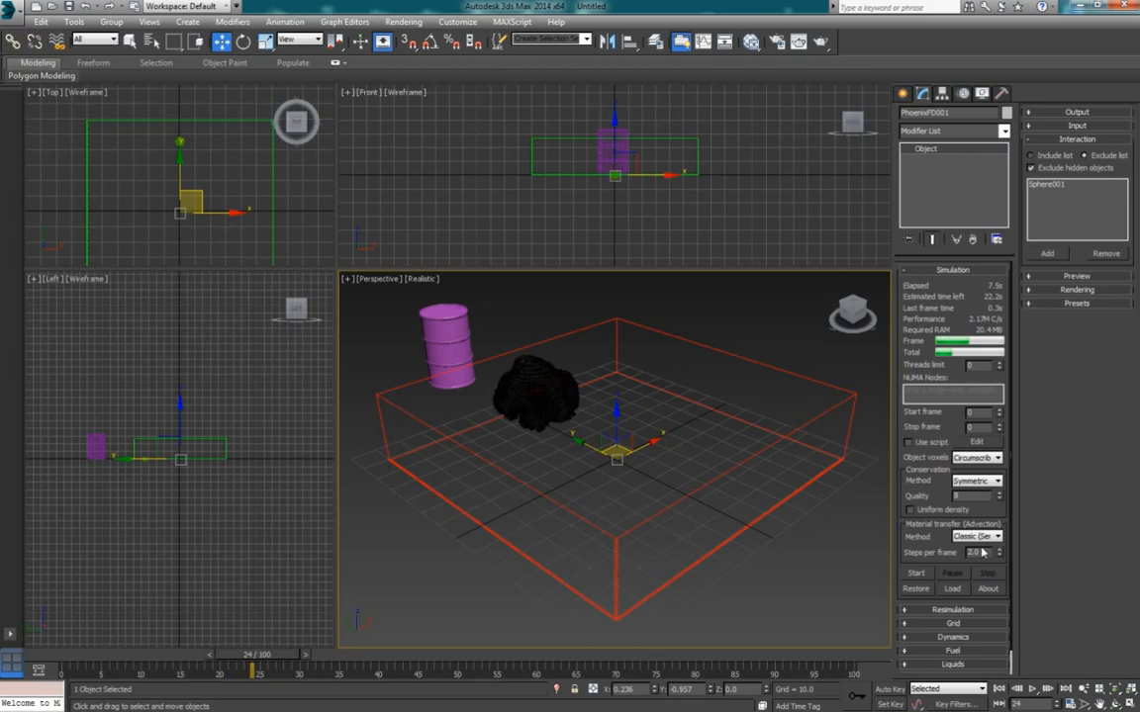
Set the simulator's material transfer method to Multi-Pass with 1 step per frame.
{"action": "left_click", "coordinate": [979, 536]}
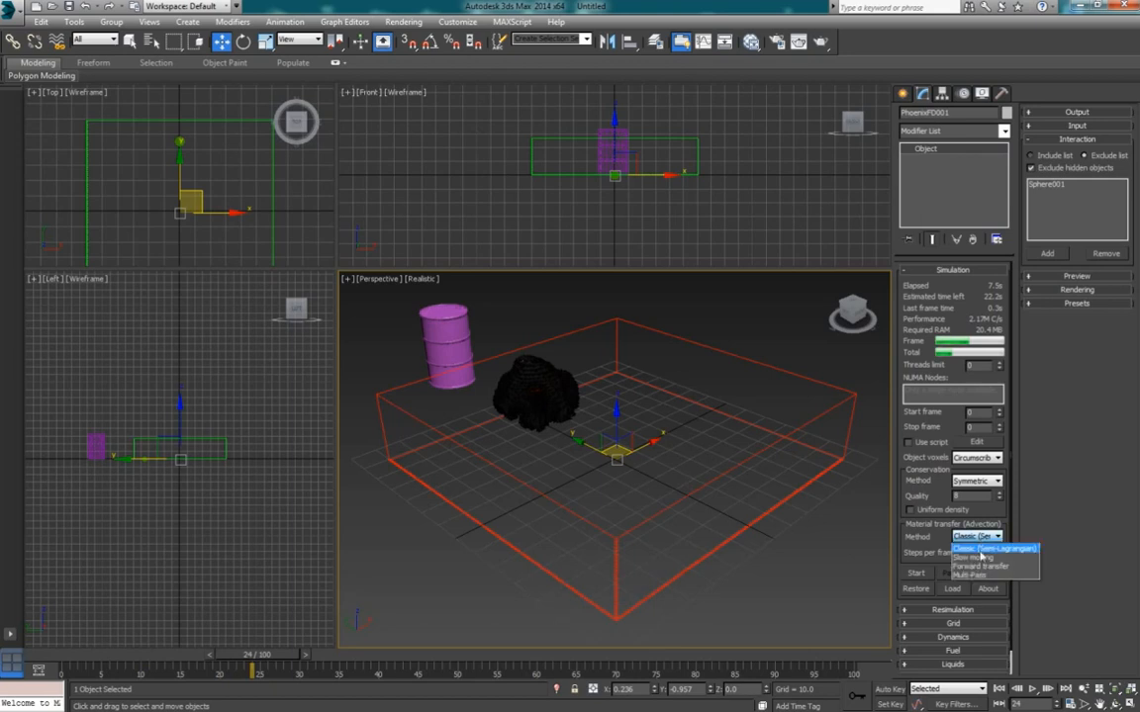
{"action": "left_click", "coordinate": [970, 575]}
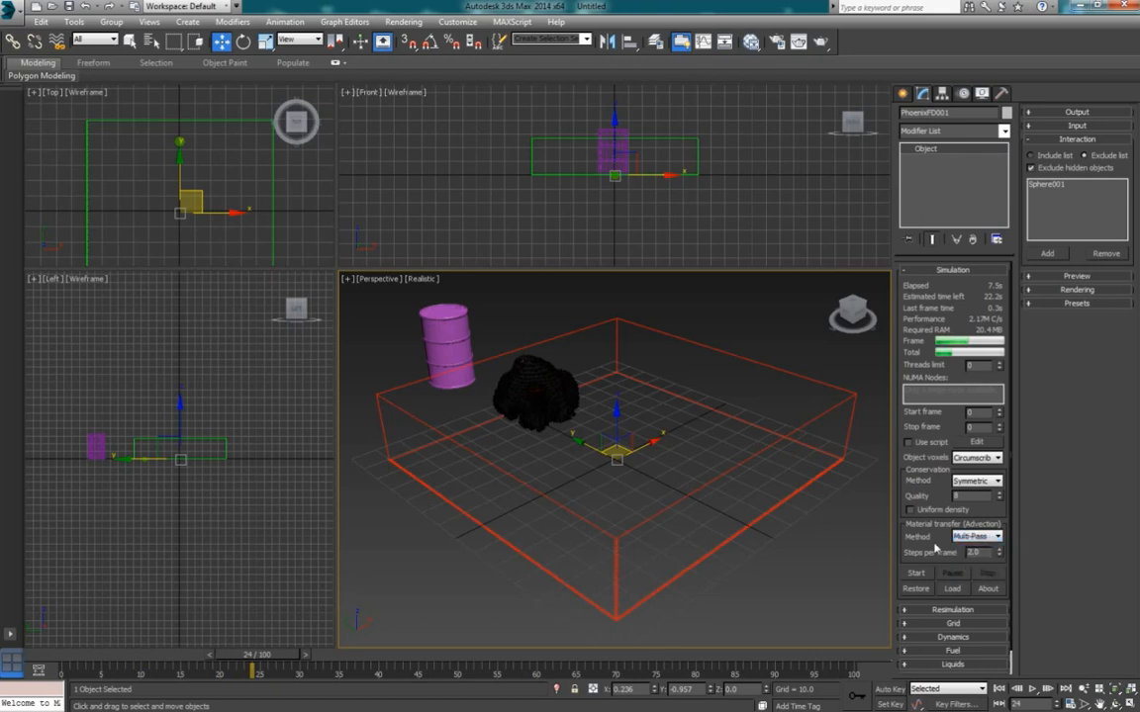
{"action": "left_click_drag", "start_coordinate": [982, 554], "coordinate": [927, 565]}
{"action": "type", "text": "1"}
{"action": "key", "text": "Return"}
Set the conservation quality of the simulation to 50.
{"action": "left_click_drag", "start_coordinate": [968, 498], "coordinate": [908, 500]}
{"action": "left_click_drag", "start_coordinate": [927, 496], "coordinate": [929, 494]}
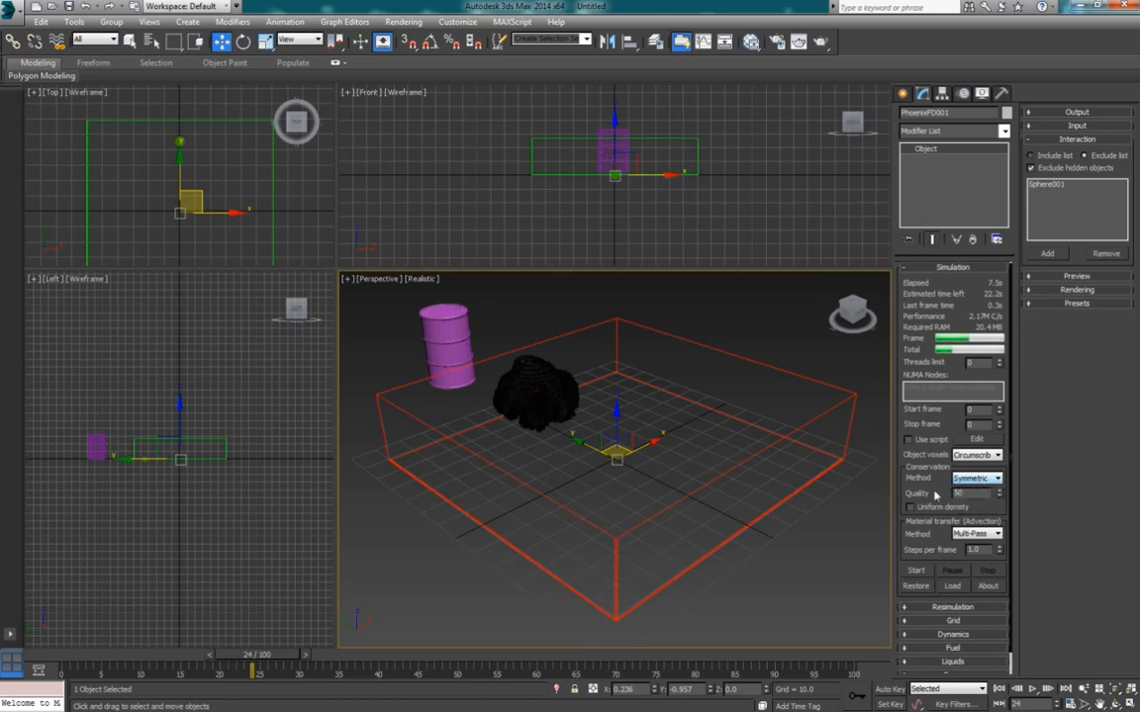
{"action": "left_click_drag", "start_coordinate": [934, 492], "coordinate": [934, 497]}
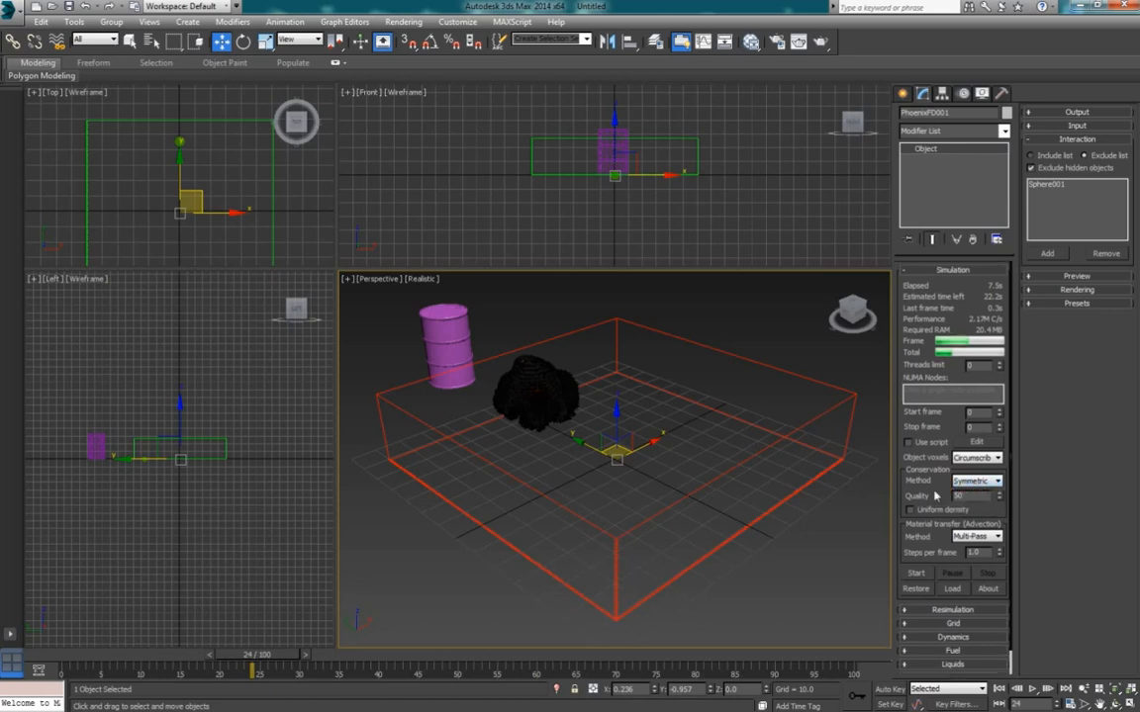
Set the simulator's adaptive grid to expand based on Speed.
{"action": "left_click", "coordinate": [1076, 139]}
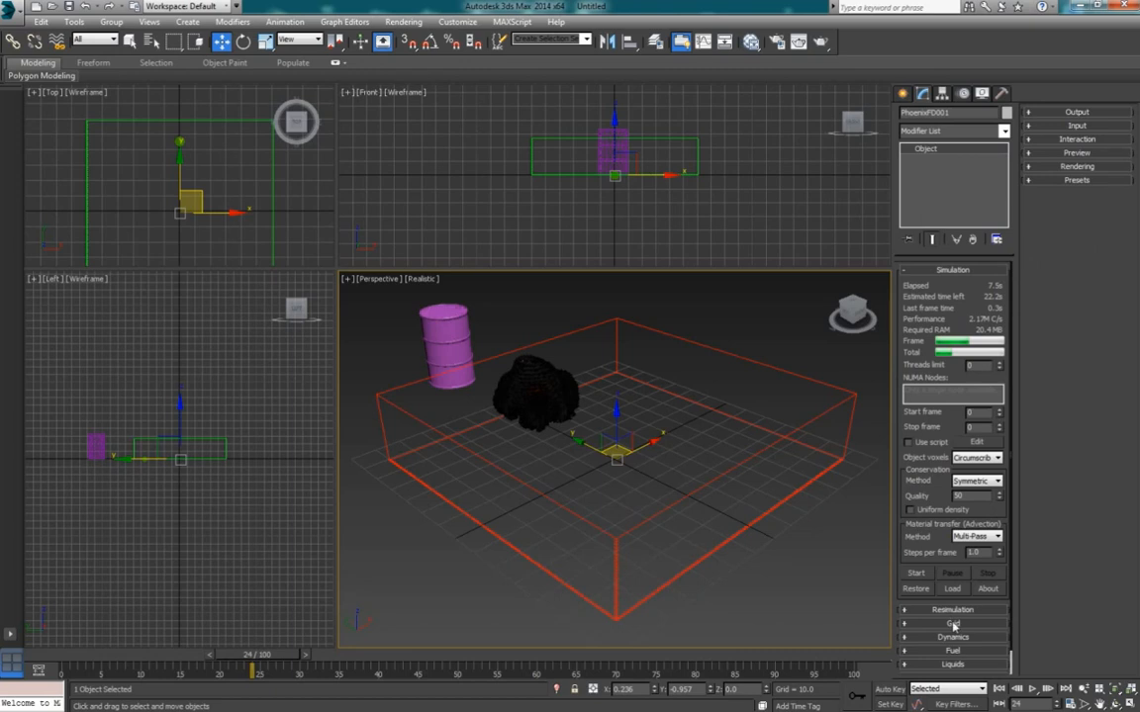
{"action": "left_click", "coordinate": [953, 625]}
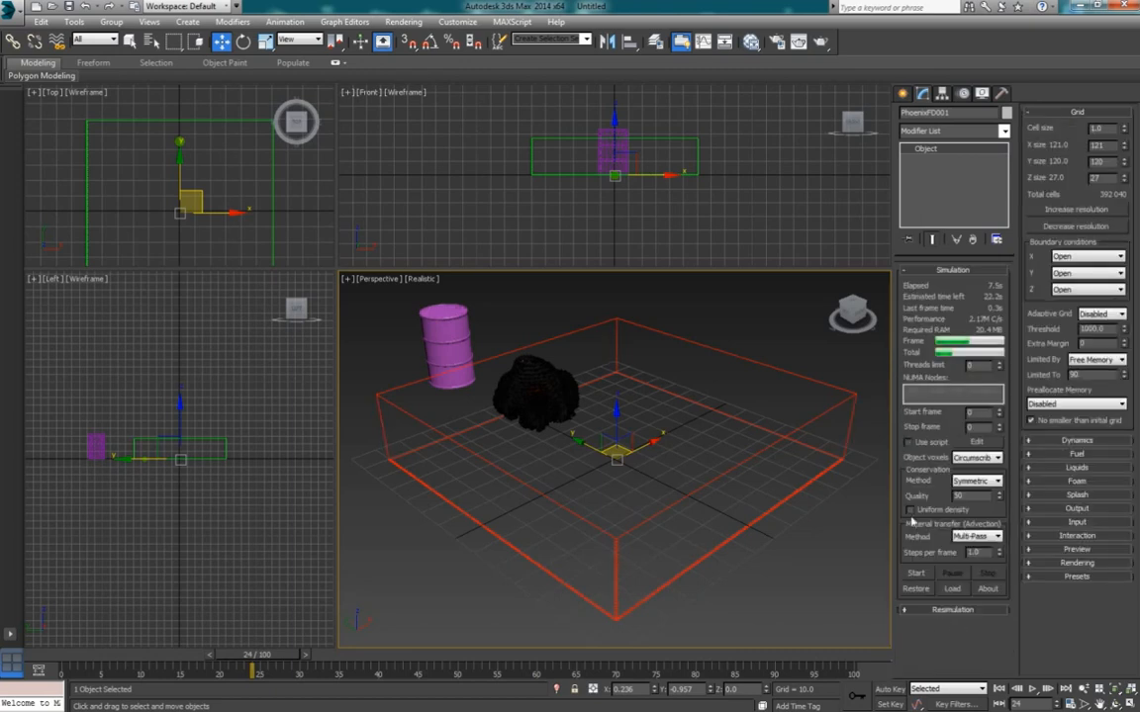
{"action": "left_click", "coordinate": [1098, 313]}
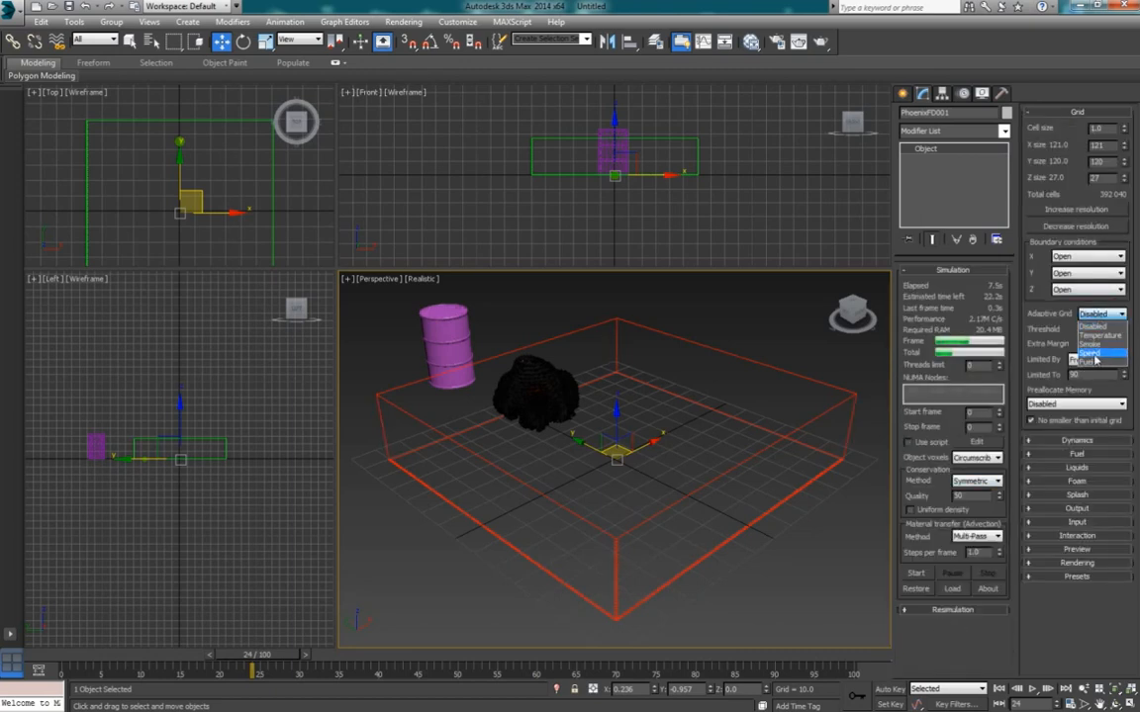
{"action": "left_click", "coordinate": [1093, 354]}
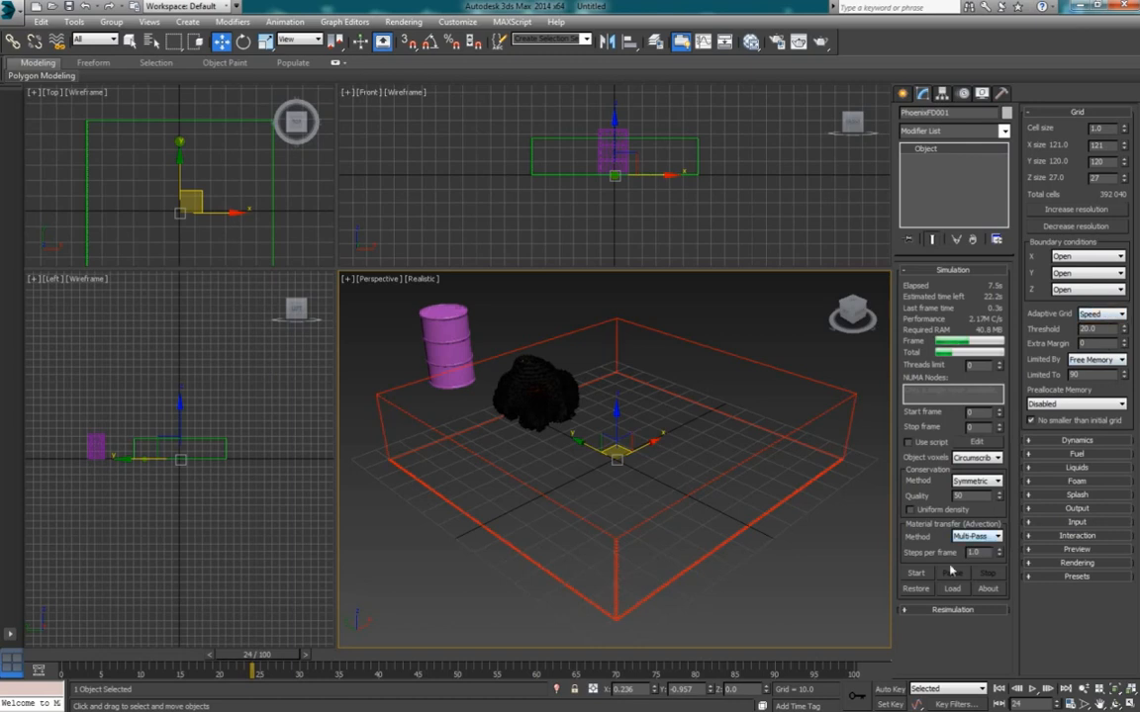
Lower the simulator box by about 12 units along Z, and run a test simulation, stopping it around frame 18.
{"action": "right_click", "coordinate": [640, 138]}
{"action": "left_click_drag", "start_coordinate": [615, 117], "coordinate": [613, 135]}
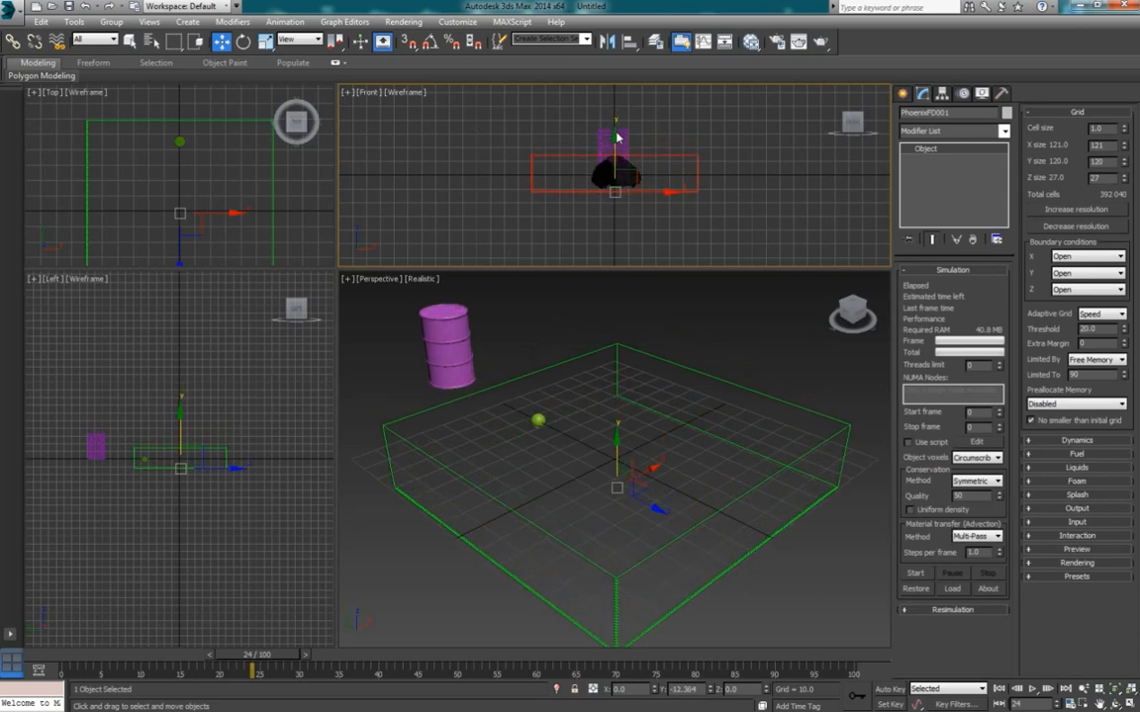
{"action": "left_click", "coordinate": [918, 576]}
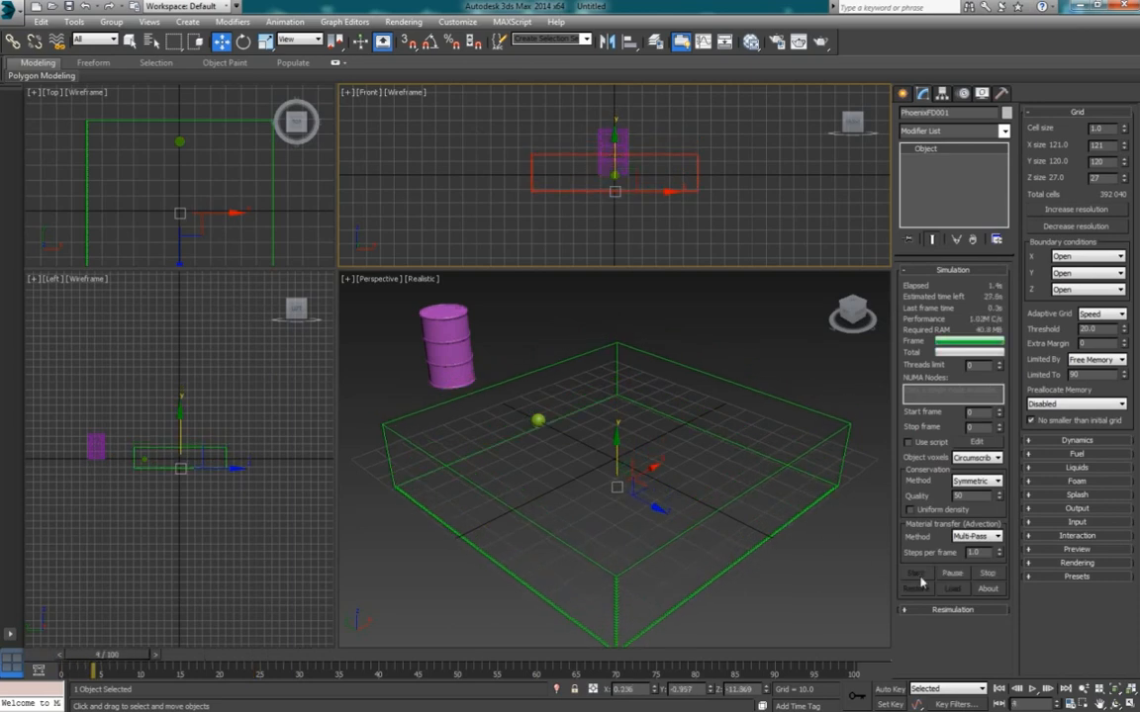
{"action": "left_click", "coordinate": [680, 371]}
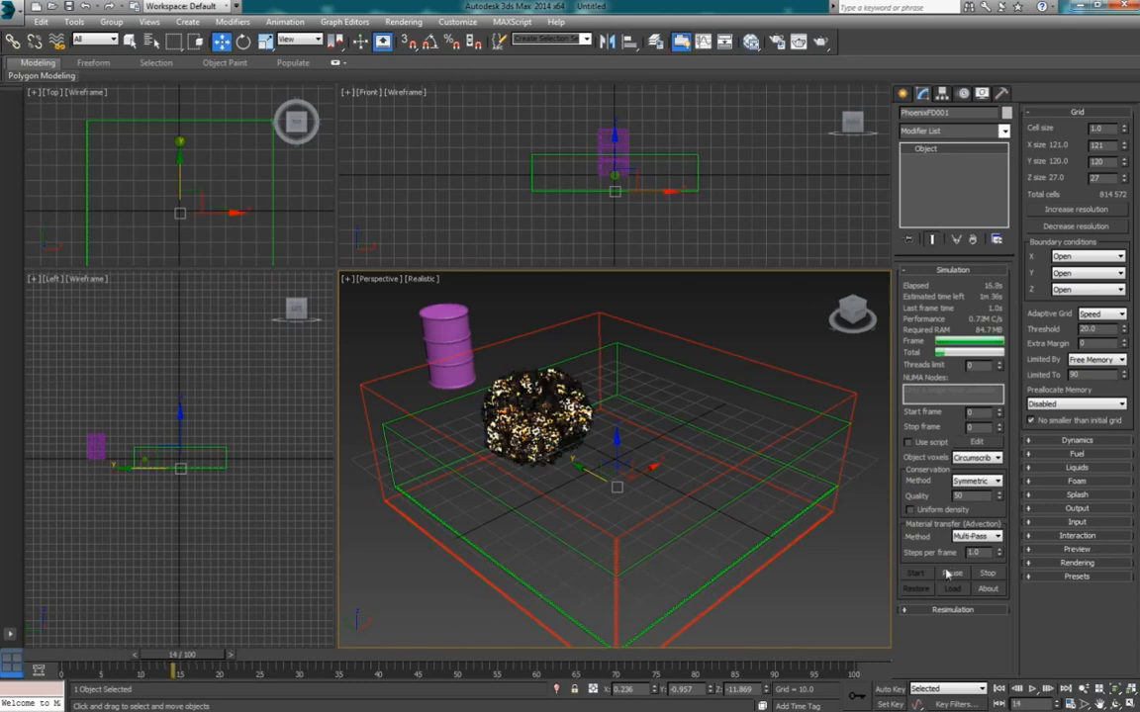
{"action": "left_click", "coordinate": [997, 576]}
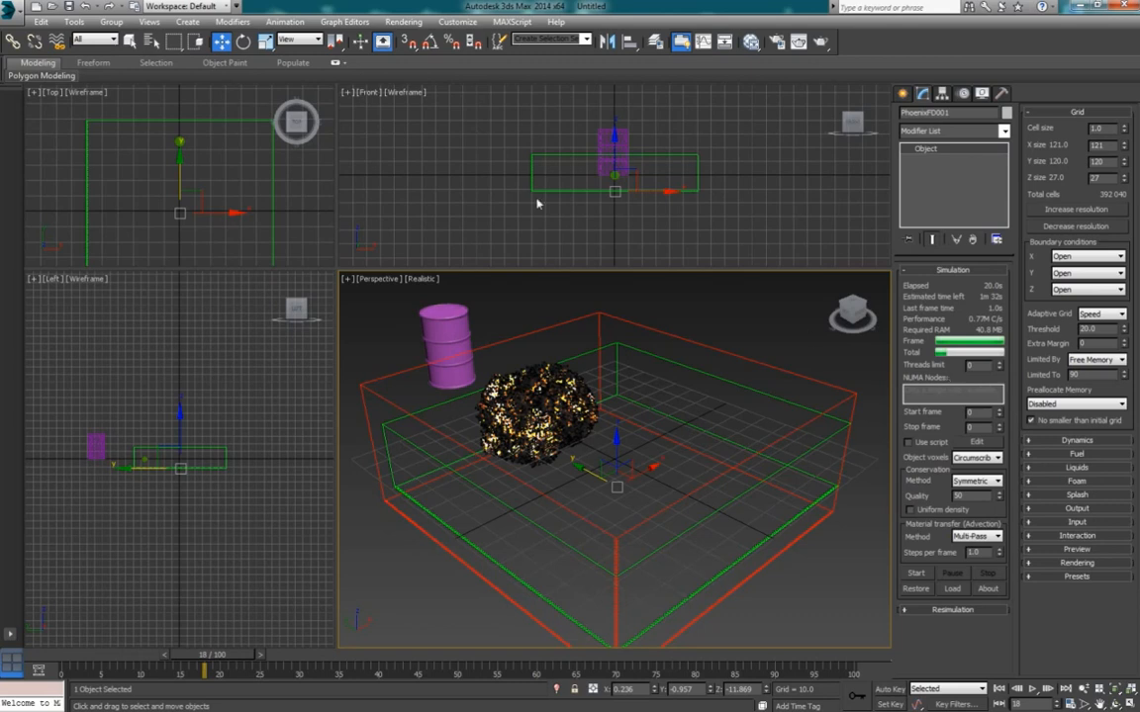
Review the scene's system unit scale in the units setup and accept it without changes.
{"action": "left_click", "coordinate": [457, 20]}
{"action": "left_click", "coordinate": [495, 223]}
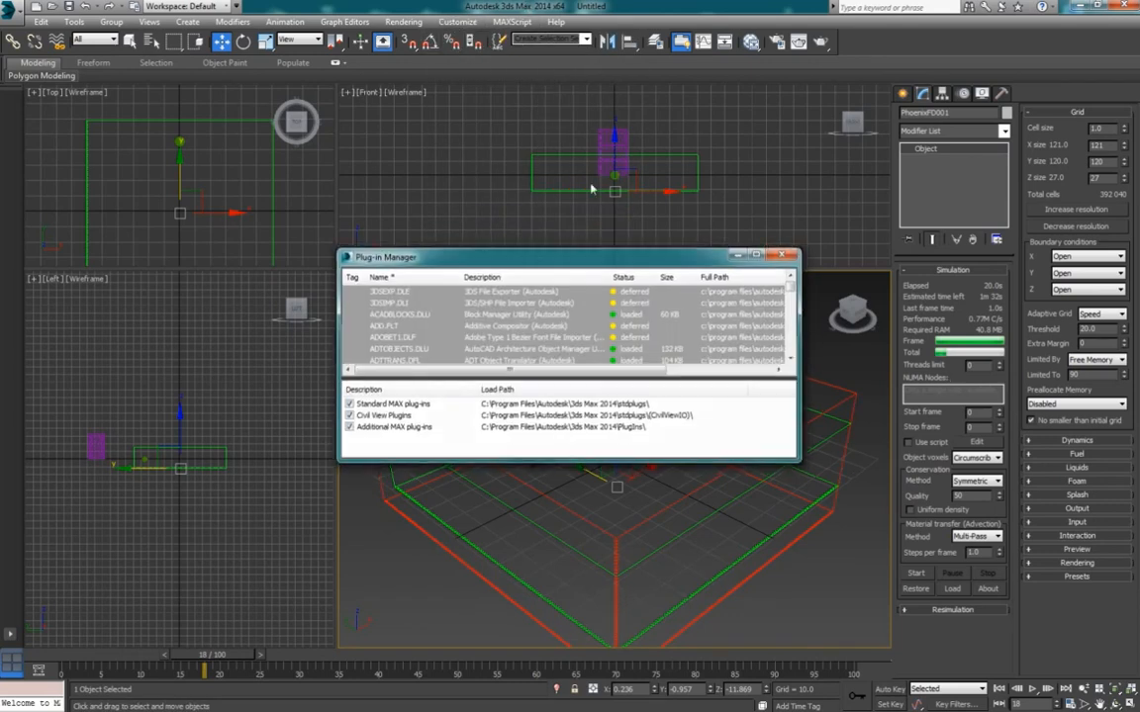
{"action": "left_click", "coordinate": [783, 254]}
{"action": "left_click", "coordinate": [457, 21]}
{"action": "left_click", "coordinate": [478, 200]}
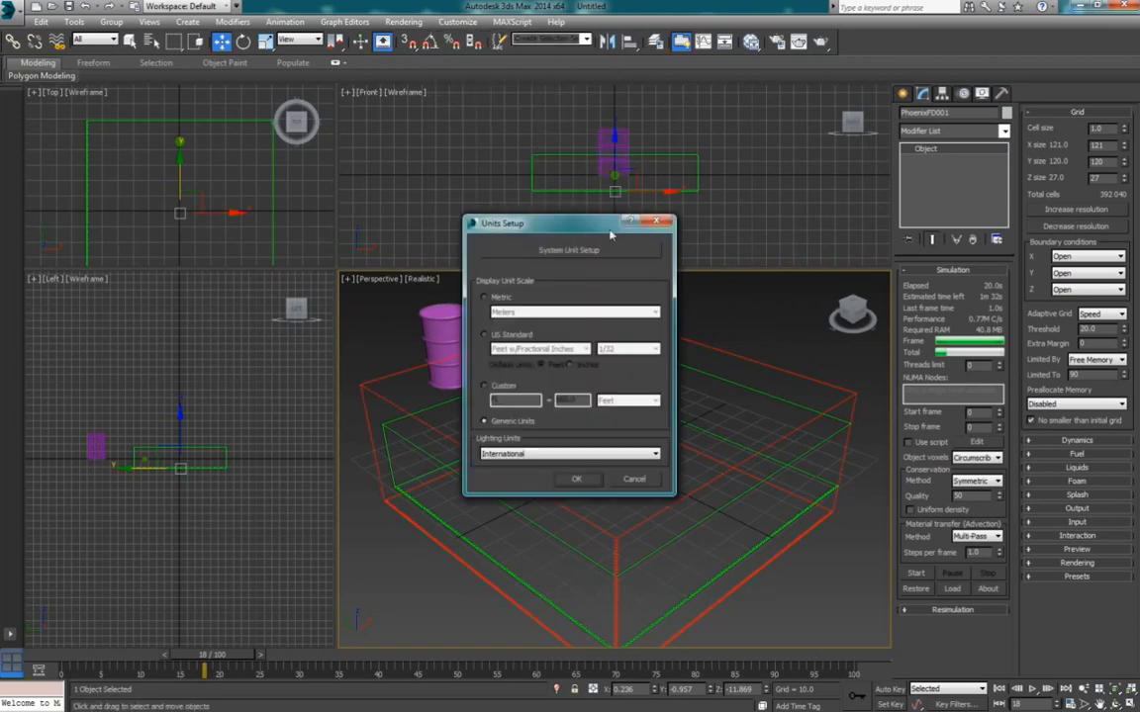
{"action": "left_click", "coordinate": [583, 251]}
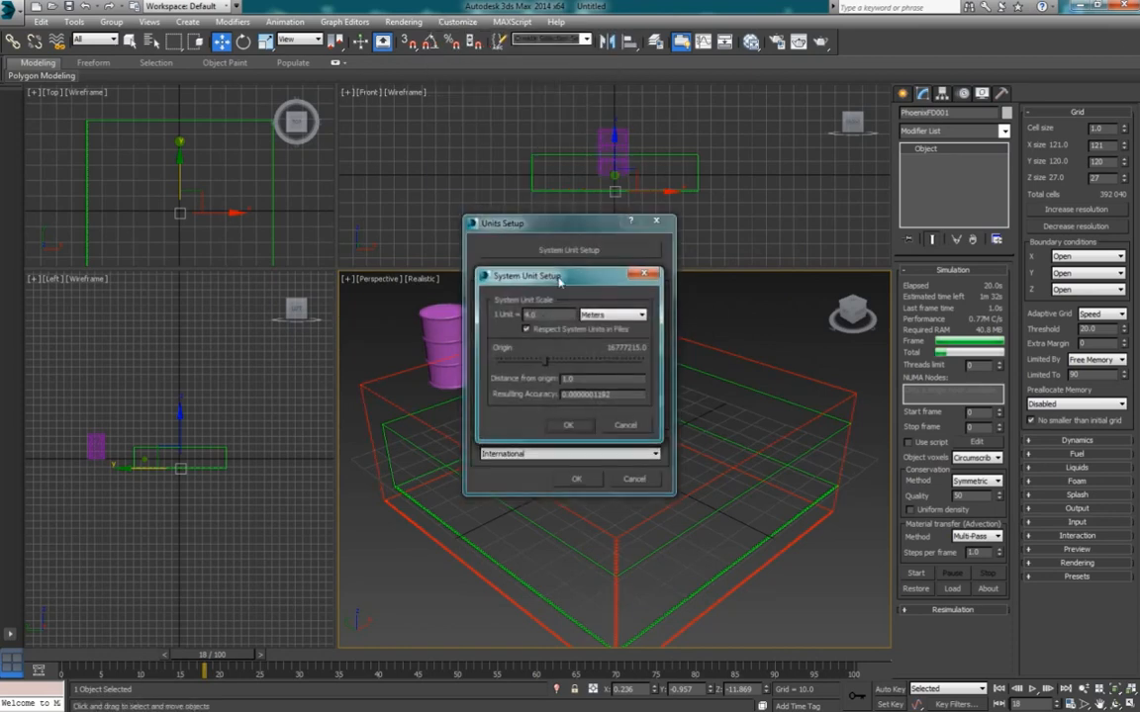
{"action": "left_click_drag", "start_coordinate": [557, 284], "coordinate": [451, 228]}
{"action": "left_click", "coordinate": [462, 369]}
{"action": "left_click", "coordinate": [576, 479]}
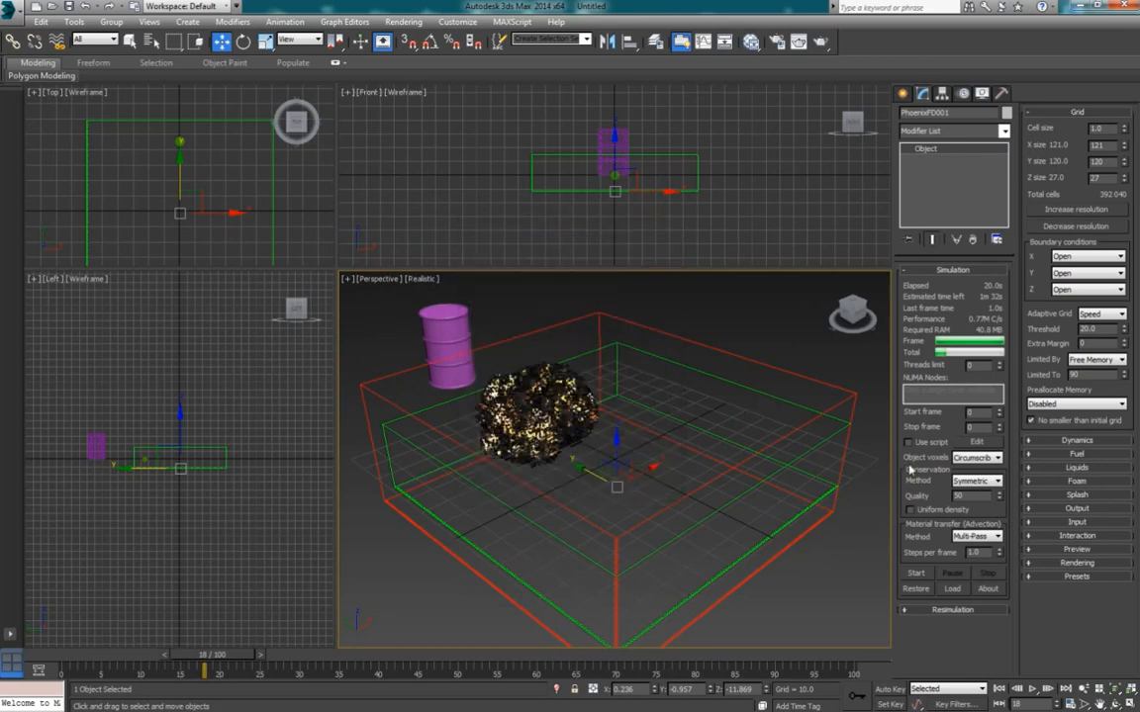
Set the simulator's dynamics to vorticity 0.05, cooling 0.3 and randomize amount 0.15, and run a test simulation to about frame 12.
{"action": "left_click", "coordinate": [1038, 440]}
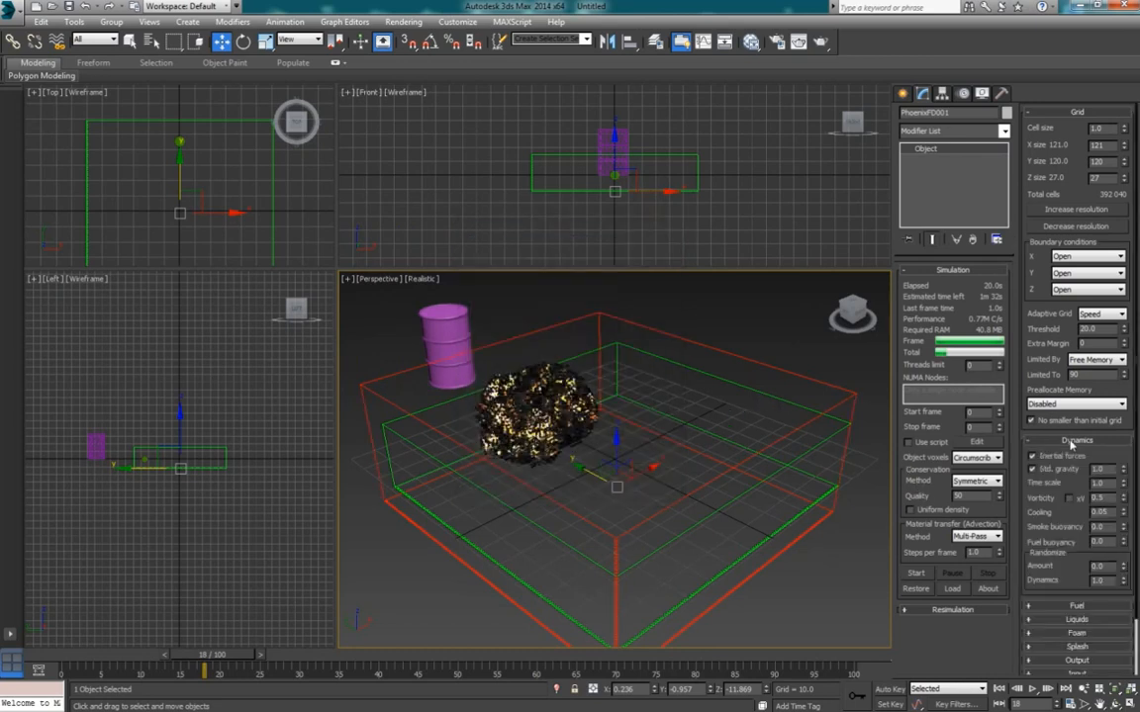
{"action": "scroll", "coordinate": [1049, 512], "scroll_direction": "down", "scroll_amount": 2}
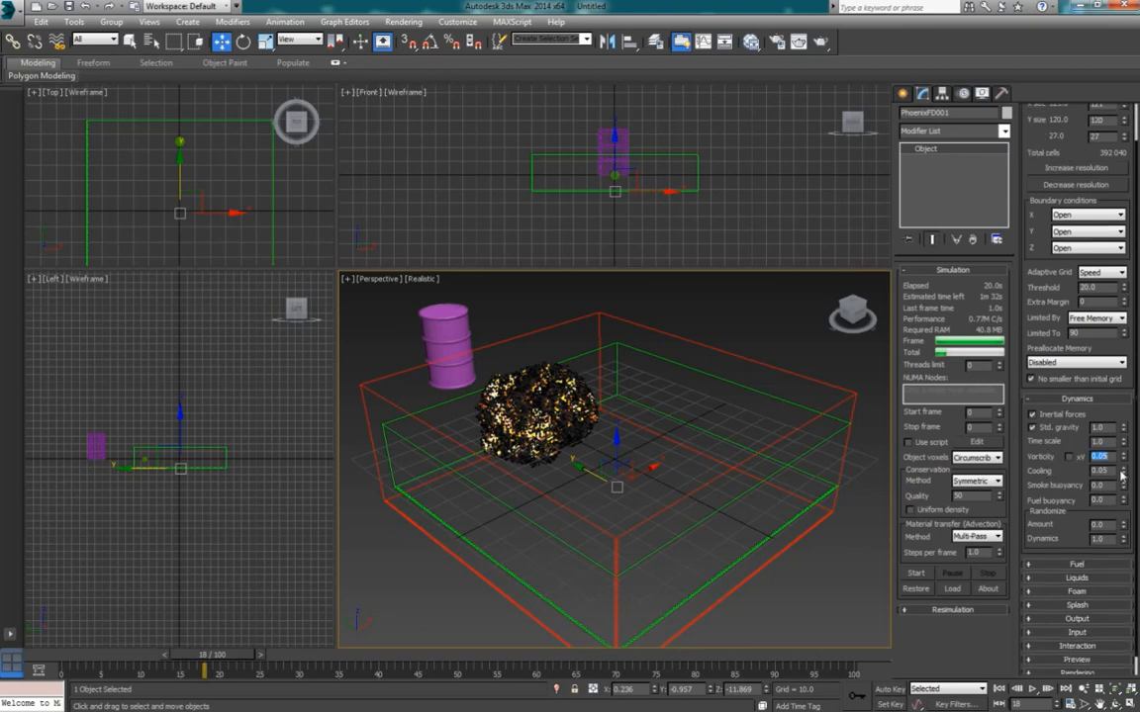
{"action": "double_click", "coordinate": [1097, 473]}
{"action": "left_click", "coordinate": [1109, 460]}
{"action": "double_click", "coordinate": [1101, 530]}
{"action": "type", "text": "0.15"}
{"action": "left_click", "coordinate": [923, 574]}
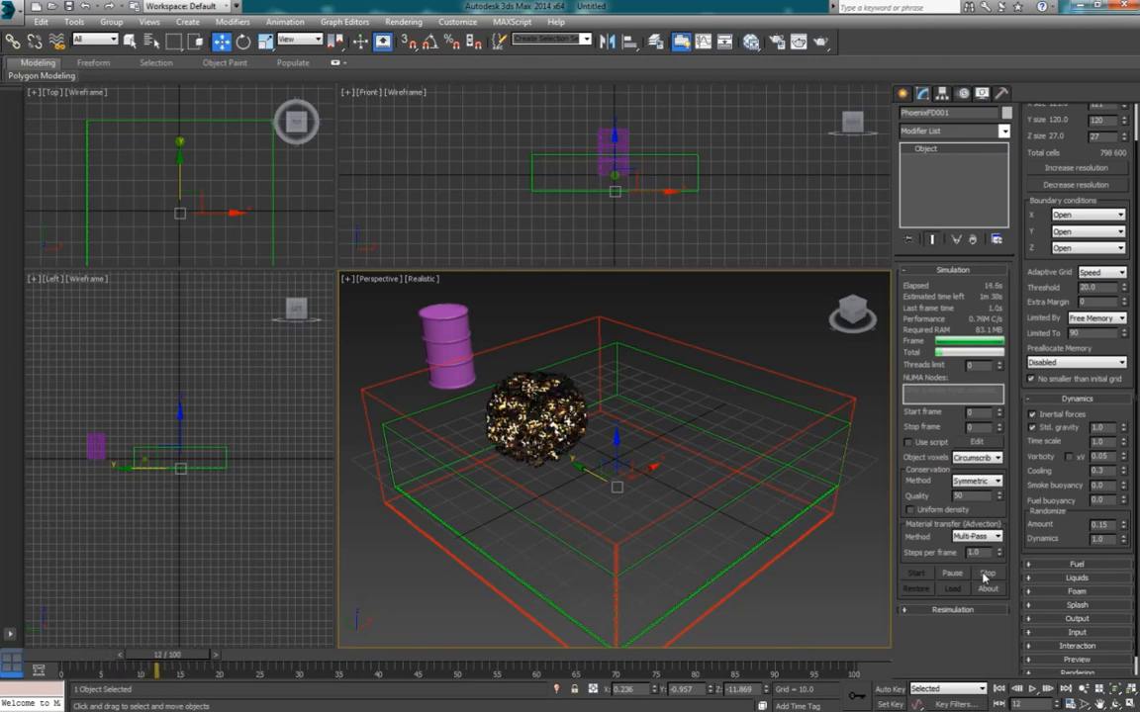
Move the Phoenix source helper aside to about X 60, Y 45, and reselect the simulator.
{"action": "left_click", "coordinate": [465, 352]}
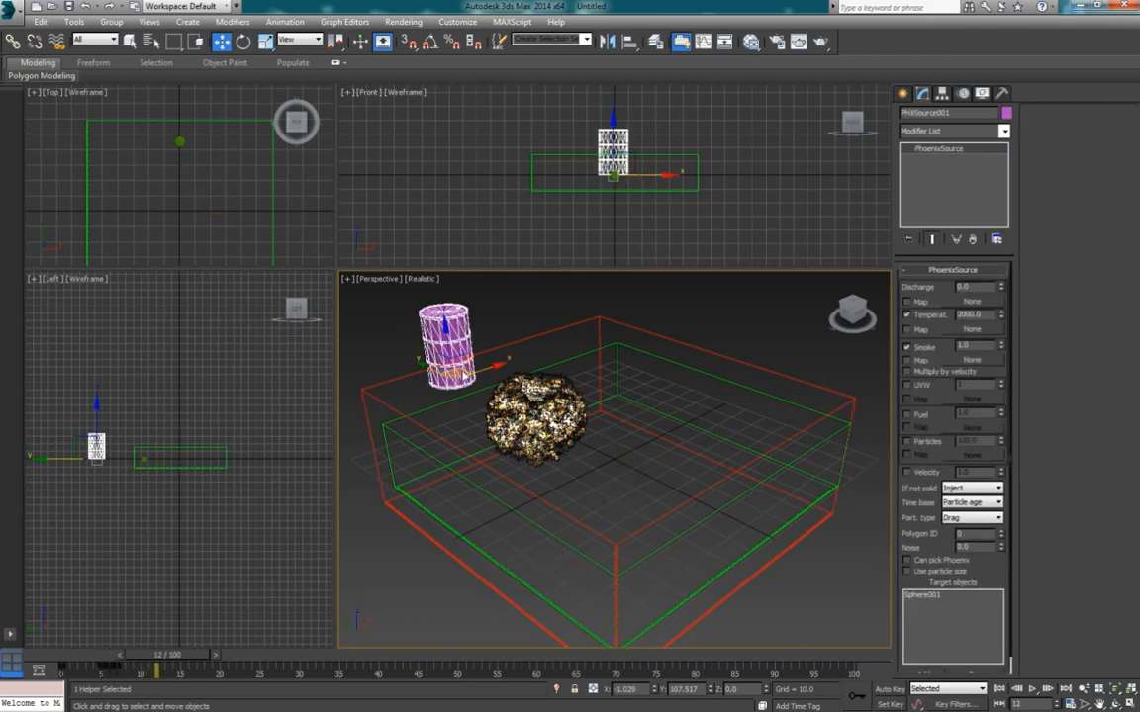
{"action": "left_click_drag", "start_coordinate": [461, 366], "coordinate": [653, 377]}
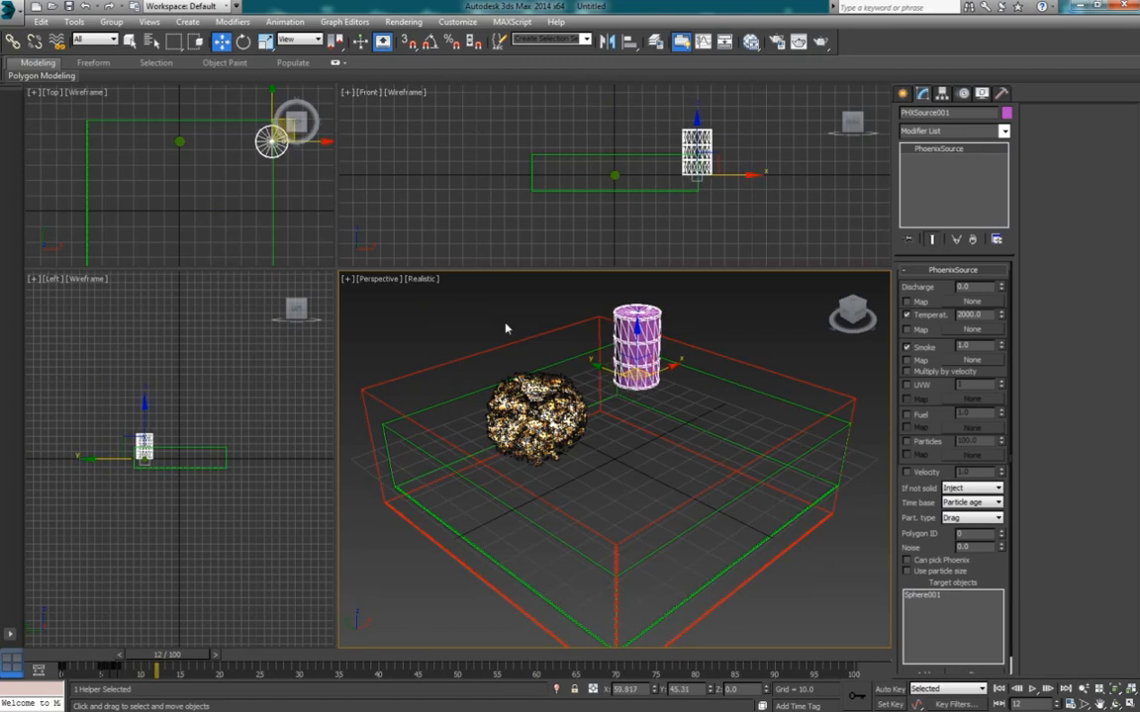
{"action": "left_click", "coordinate": [506, 324]}
{"action": "left_click", "coordinate": [569, 368]}
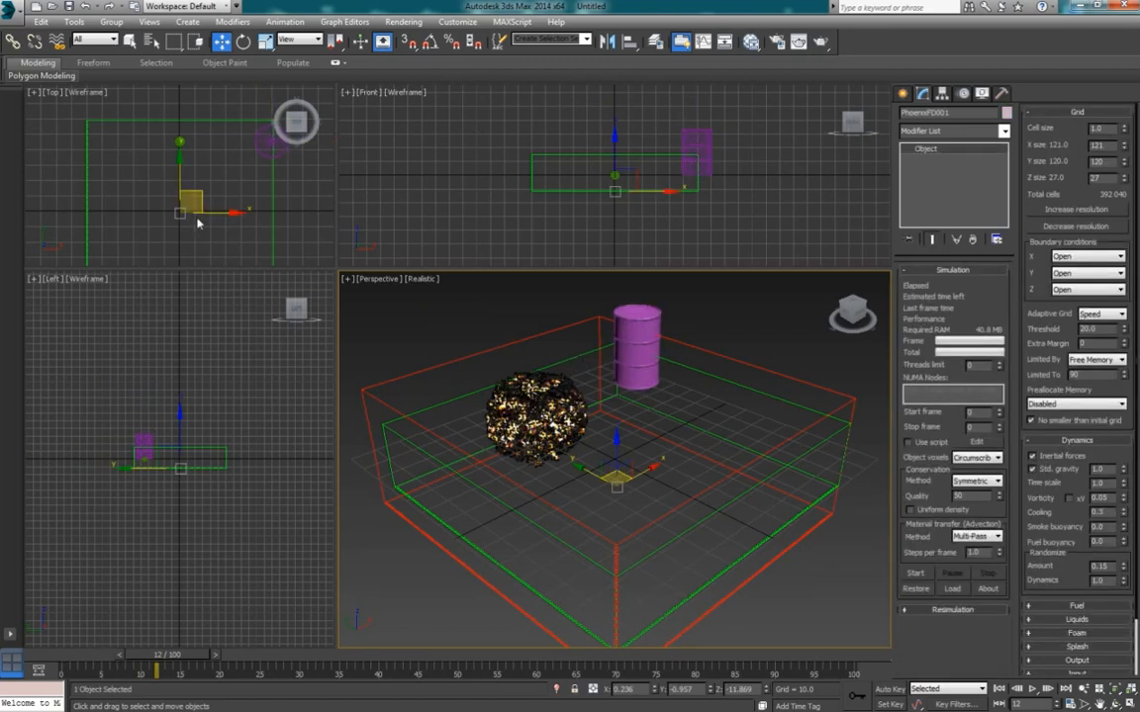
Return the timeline to frame 0 and clear the selection.
{"action": "left_click", "coordinate": [175, 148]}
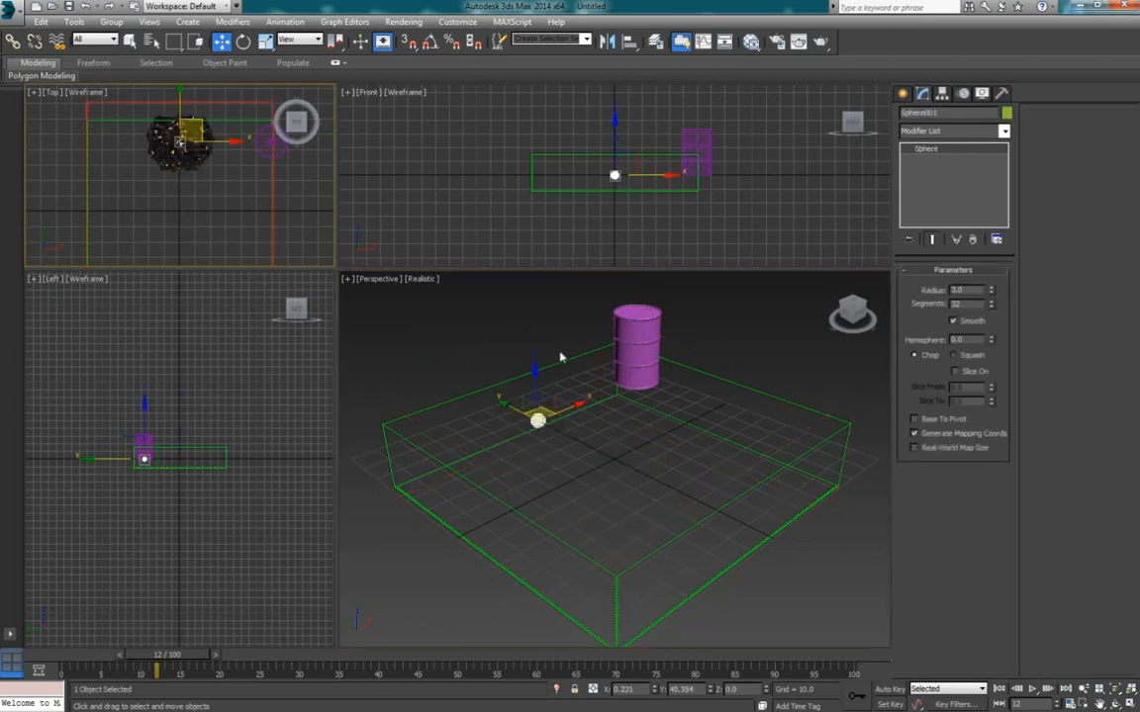
{"action": "left_click", "coordinate": [497, 350]}
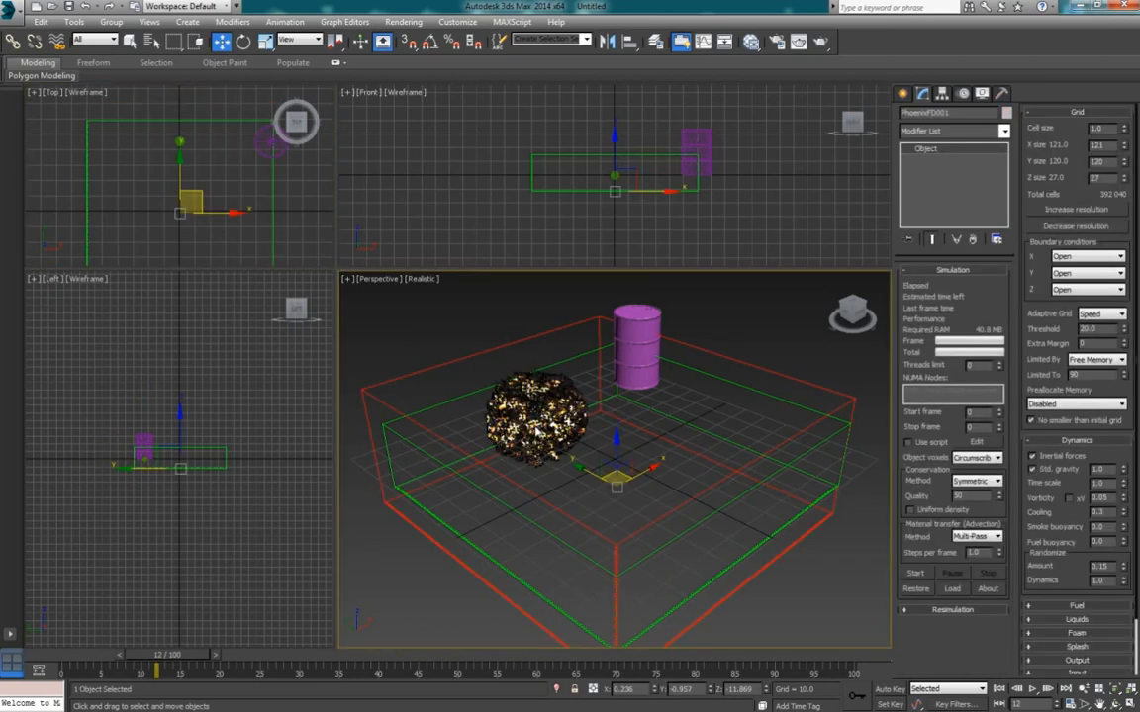
{"action": "left_click_drag", "start_coordinate": [168, 656], "coordinate": [61, 656]}
{"action": "left_click", "coordinate": [481, 361]}
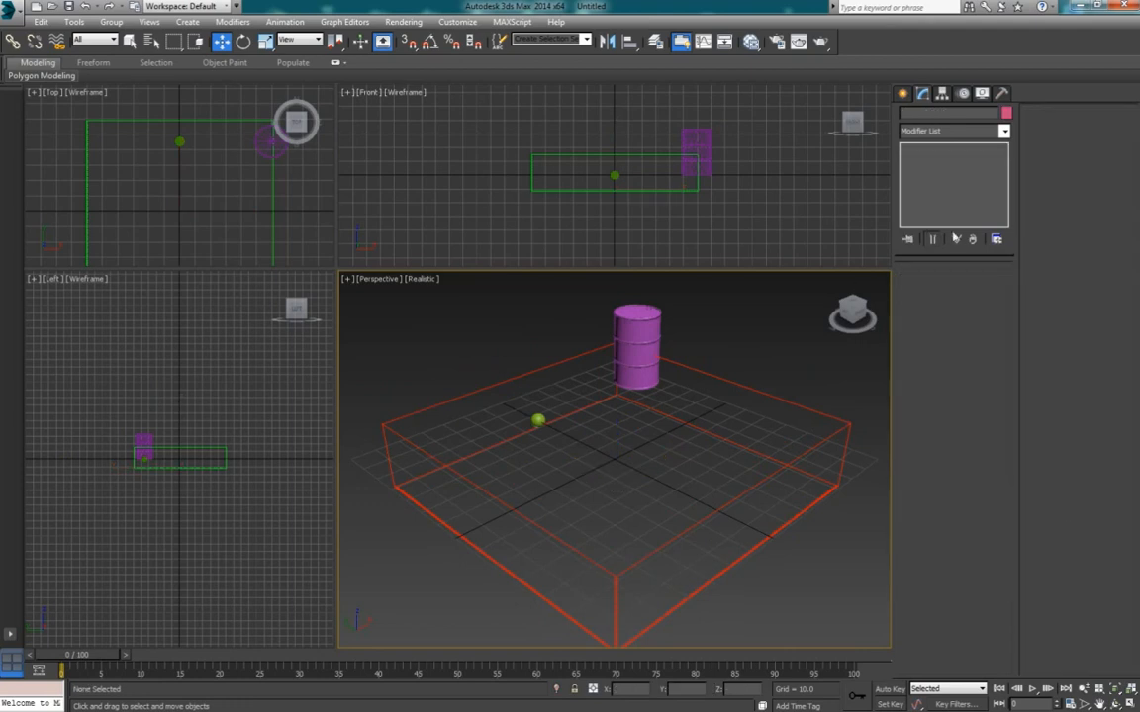
Create a second sphere close to the emitter sphere inside the simulator box and set its radius to 3.3.
{"action": "left_click", "coordinate": [906, 93]}
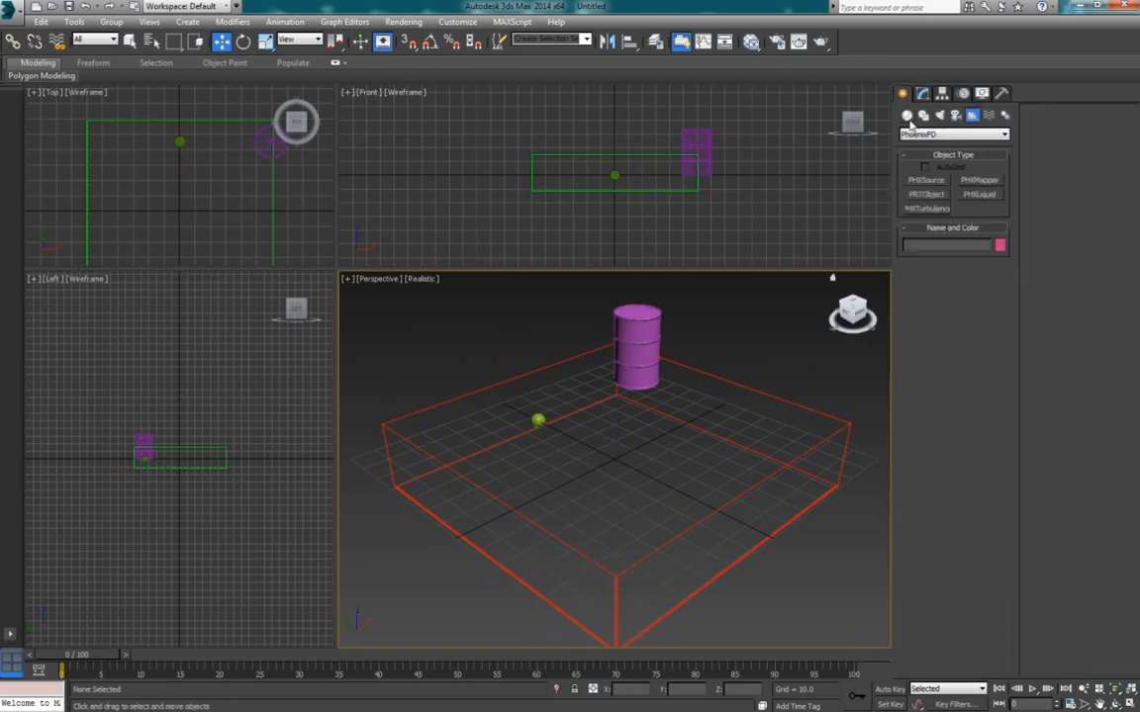
{"action": "left_click", "coordinate": [906, 115]}
{"action": "left_click", "coordinate": [926, 194]}
{"action": "middle_click_drag", "start_coordinate": [191, 173], "coordinate": [193, 165]}
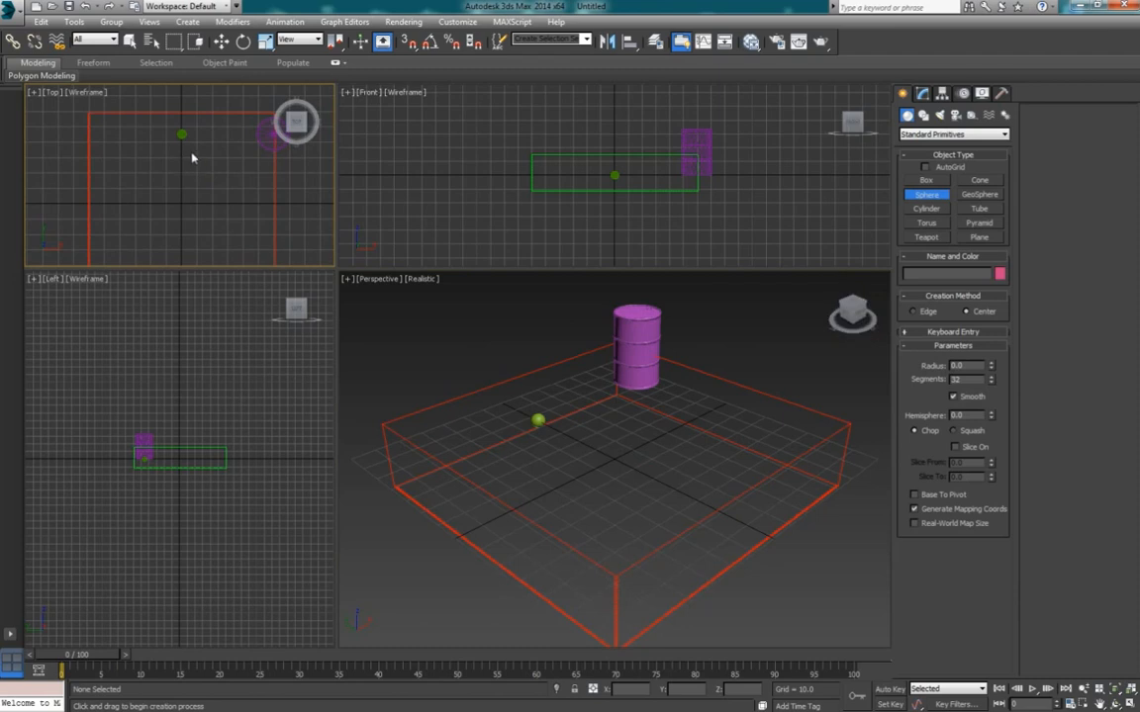
{"action": "left_click_drag", "start_coordinate": [192, 157], "coordinate": [191, 152]}
{"action": "left_click_drag", "start_coordinate": [974, 368], "coordinate": [889, 371]}
{"action": "type", "text": "3"}
{"action": "key", "text": "Return"}
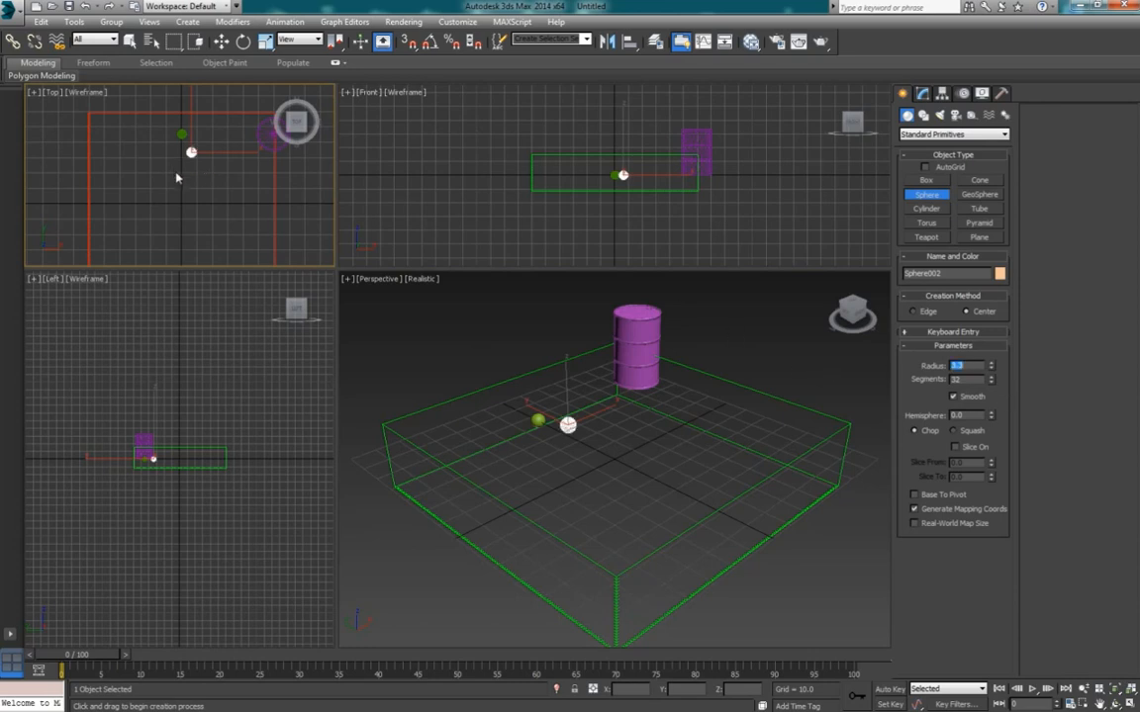
Create a third sphere near the other two inside the simulator box and set its radius to 2.7.
{"action": "left_click_drag", "start_coordinate": [175, 176], "coordinate": [173, 170]}
{"action": "left_click_drag", "start_coordinate": [978, 366], "coordinate": [890, 371]}
{"action": "type", "text": "2.7"}
{"action": "key", "text": "Return"}
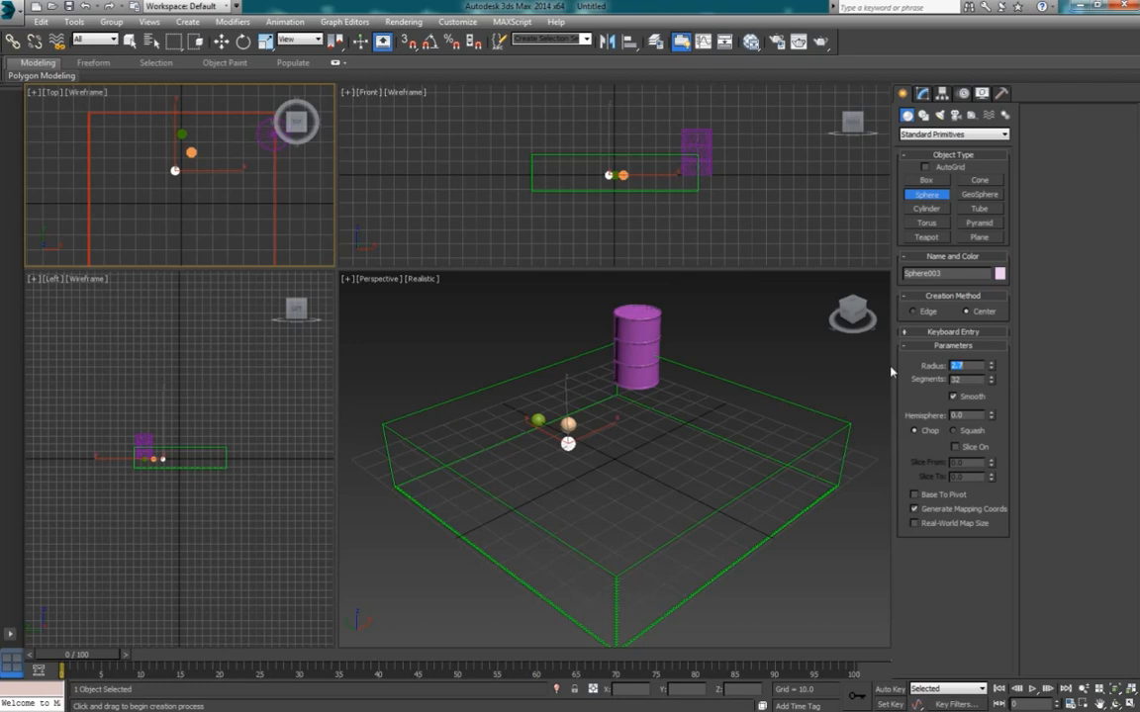
Create a fourth sphere beside the third one inside the simulator box and set its radius to 3.4.
{"action": "left_click_drag", "start_coordinate": [196, 190], "coordinate": [199, 185]}
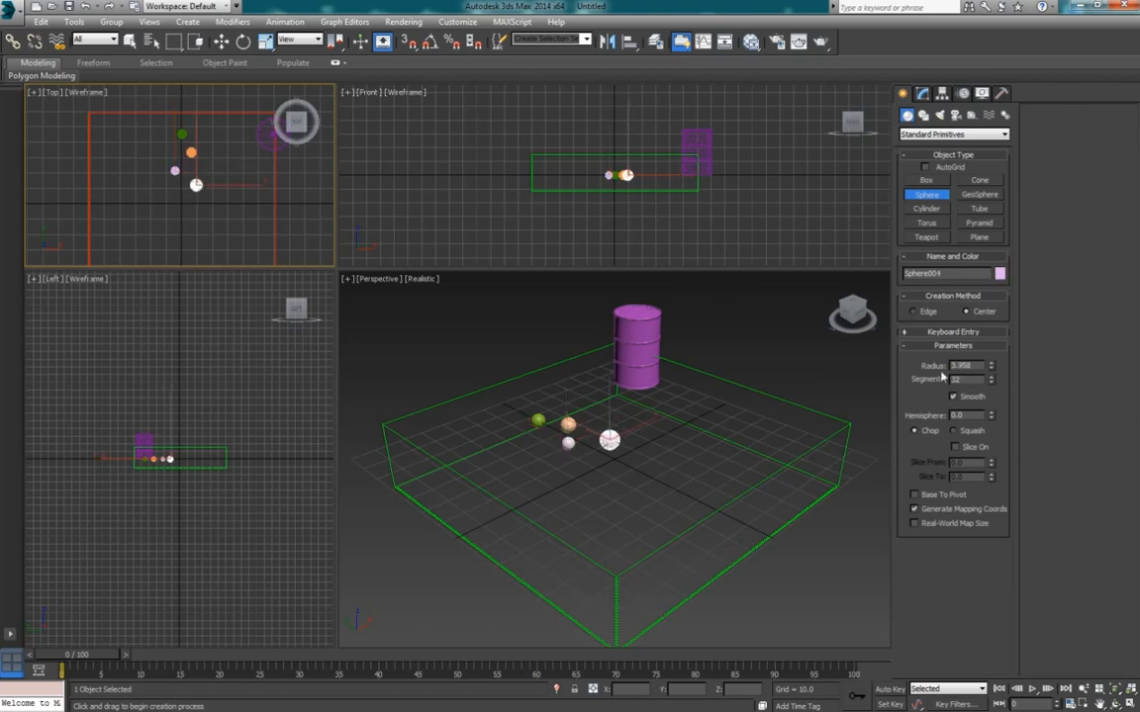
{"action": "left_click_drag", "start_coordinate": [969, 369], "coordinate": [883, 368]}
{"action": "type", "text": "3.4"}
{"action": "key", "text": "Return"}
Undo the stray click's result and move the fourth sphere about 3.6 units along Y toward the other spheres.
{"action": "middle_click_drag", "start_coordinate": [181, 218], "coordinate": [181, 208]}
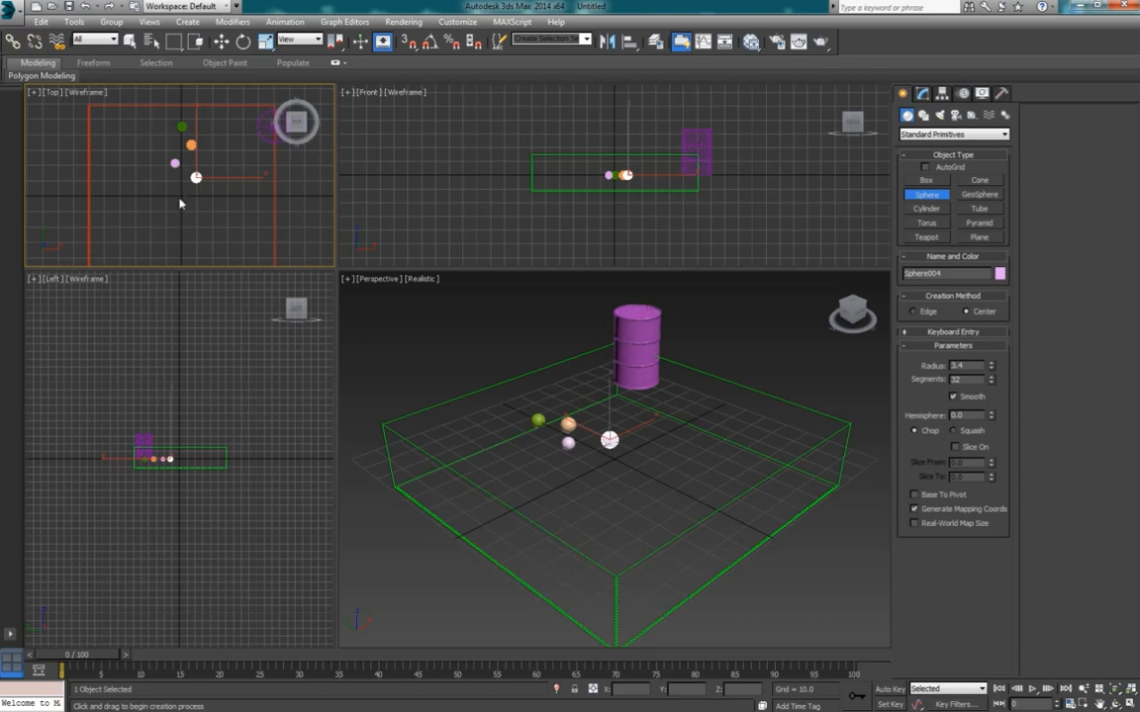
{"action": "left_click_drag", "start_coordinate": [180, 201], "coordinate": [180, 202]}
{"action": "key", "text": "ctrl+z"}
{"action": "key", "text": "w"}
{"action": "left_click_drag", "start_coordinate": [197, 150], "coordinate": [183, 137]}
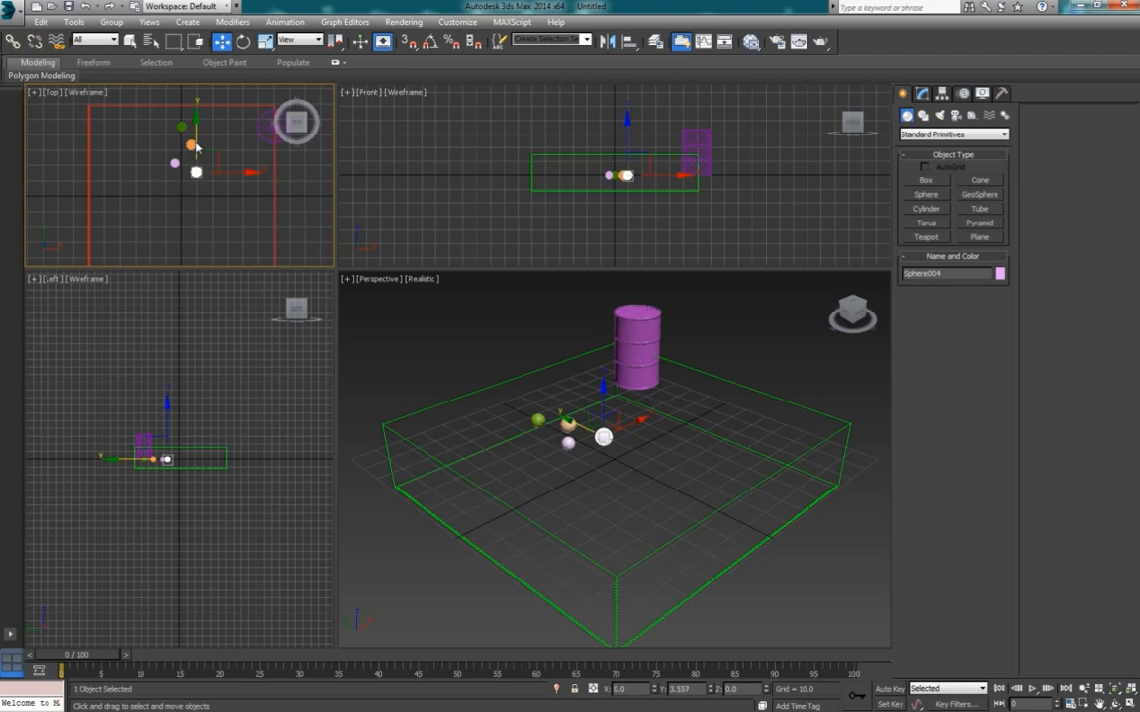
Create a fifth sphere continuing the staggered row along negative Y and set its radius to 3.
{"action": "left_click", "coordinate": [926, 195]}
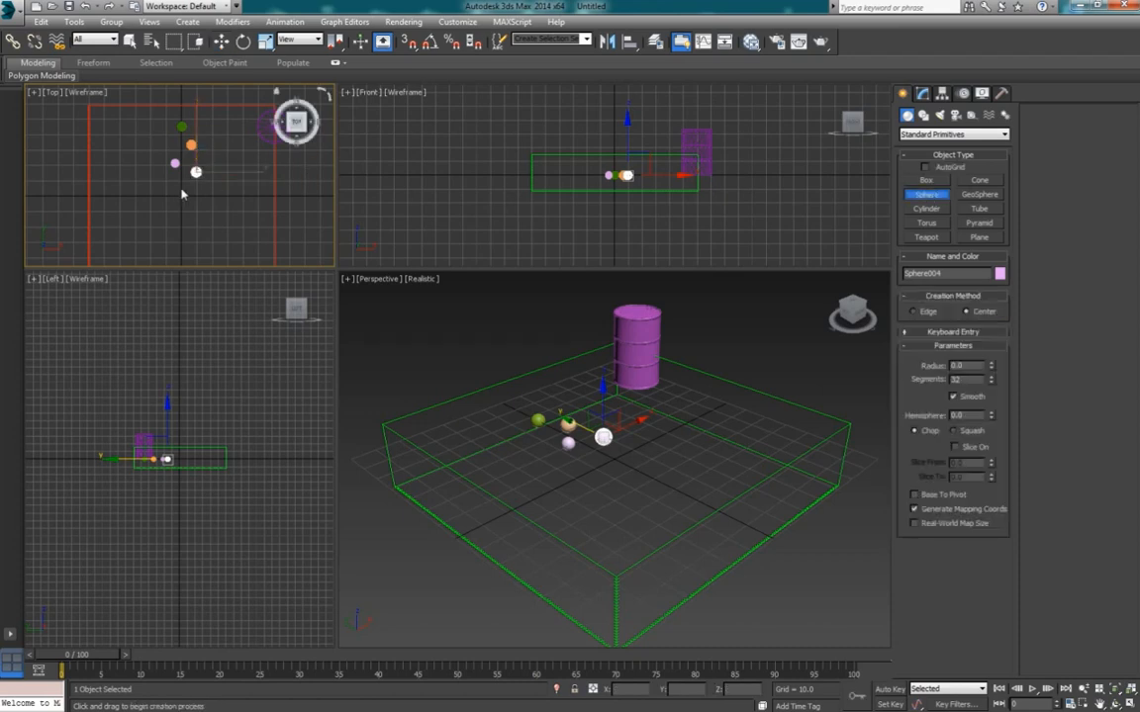
{"action": "left_click_drag", "start_coordinate": [182, 199], "coordinate": [185, 202]}
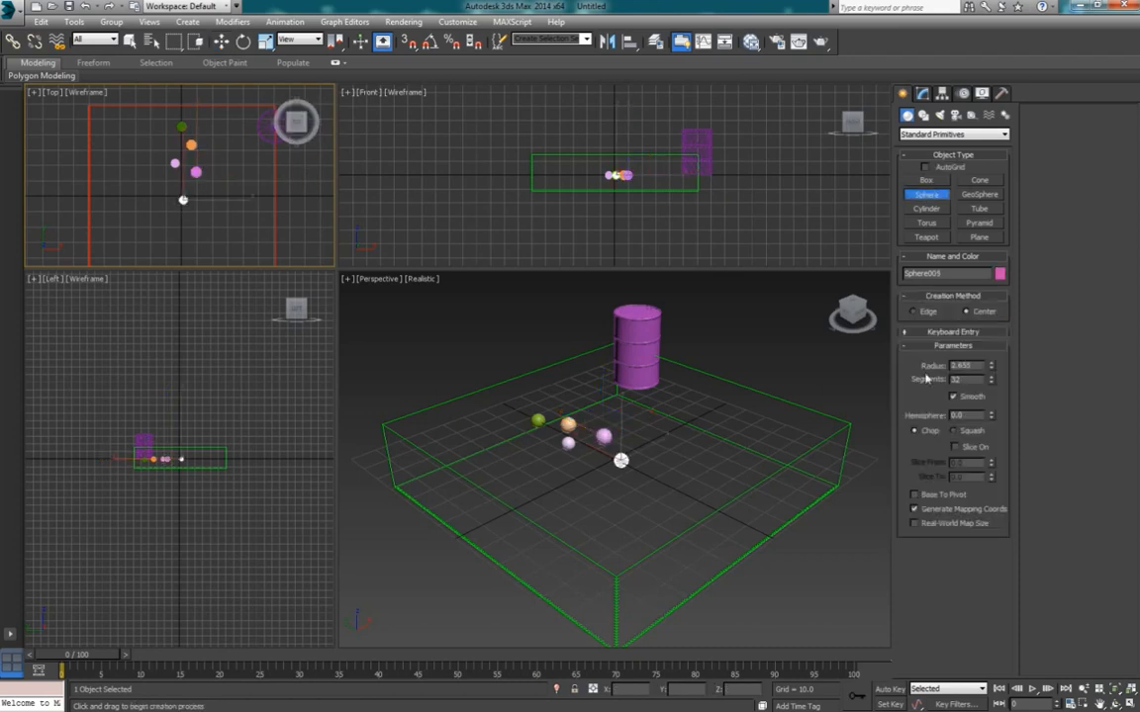
{"action": "left_click_drag", "start_coordinate": [973, 366], "coordinate": [862, 363]}
{"action": "type", "text": "3"}
{"action": "key", "text": "Return"}
Create a sixth sphere with a radius of about 2.7, offset diagonally from the fifth.
{"action": "middle_click_drag", "start_coordinate": [193, 233], "coordinate": [194, 222]}
{"action": "left_click_drag", "start_coordinate": [195, 209], "coordinate": [197, 212]}
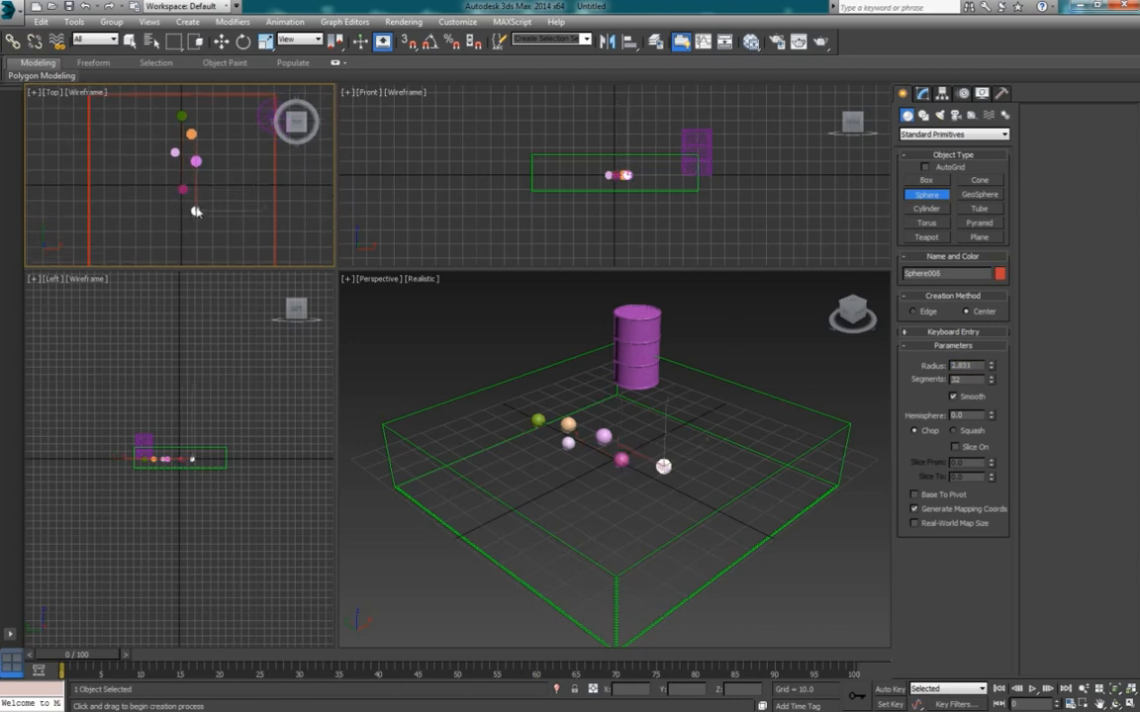
{"action": "middle_click_drag", "start_coordinate": [133, 189], "coordinate": [133, 180]}
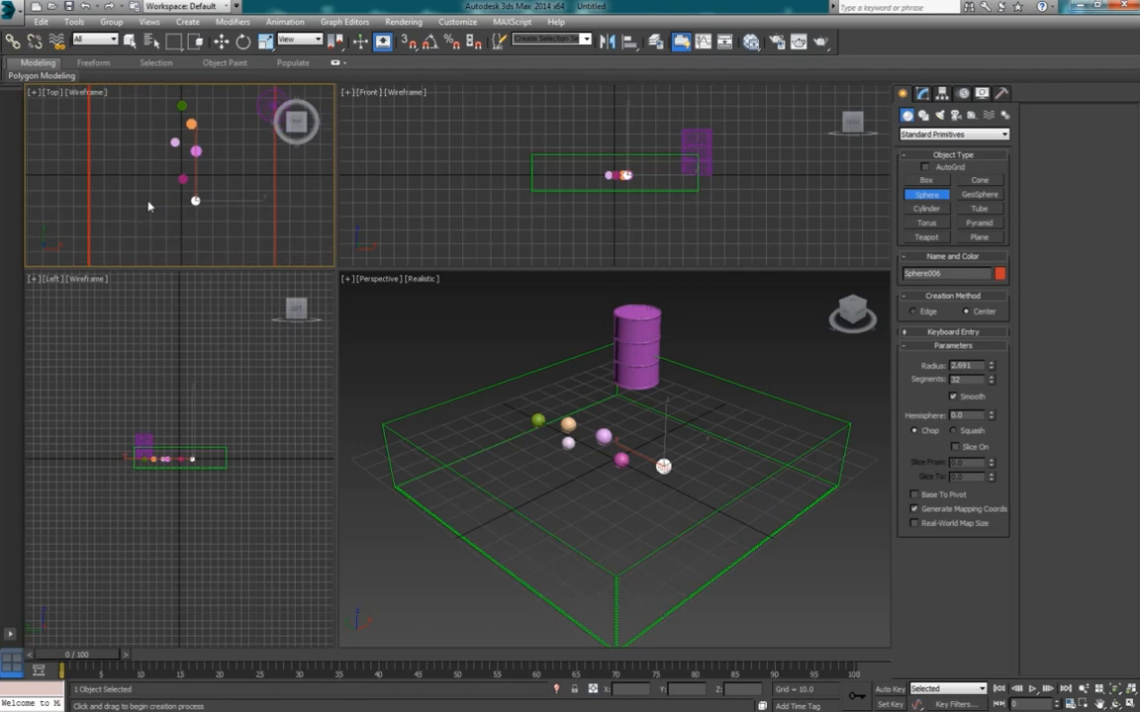
Create a seventh sphere continuing the row past the sixth and reduce its radius slightly.
{"action": "left_click_drag", "start_coordinate": [178, 226], "coordinate": [179, 226]}
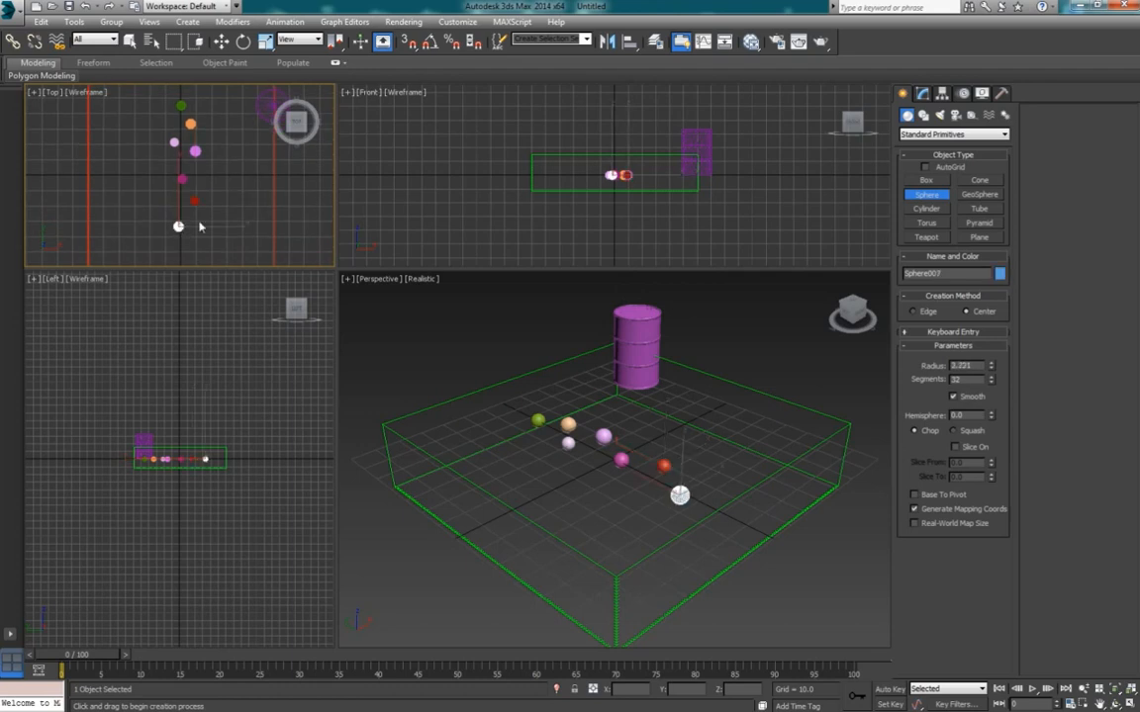
{"action": "double_click", "coordinate": [973, 368]}
{"action": "type", "text": "1.4"}
{"action": "key", "text": "Return"}
Create an eighth sphere at the end of the row inside the simulator box and set its radius to 3.3.
{"action": "middle_click_drag", "start_coordinate": [178, 226], "coordinate": [183, 197]}
{"action": "left_click_drag", "start_coordinate": [183, 224], "coordinate": [183, 220]}
{"action": "left_click_drag", "start_coordinate": [971, 367], "coordinate": [886, 372]}
{"action": "type", "text": "3.3"}
{"action": "key", "text": "Return"}
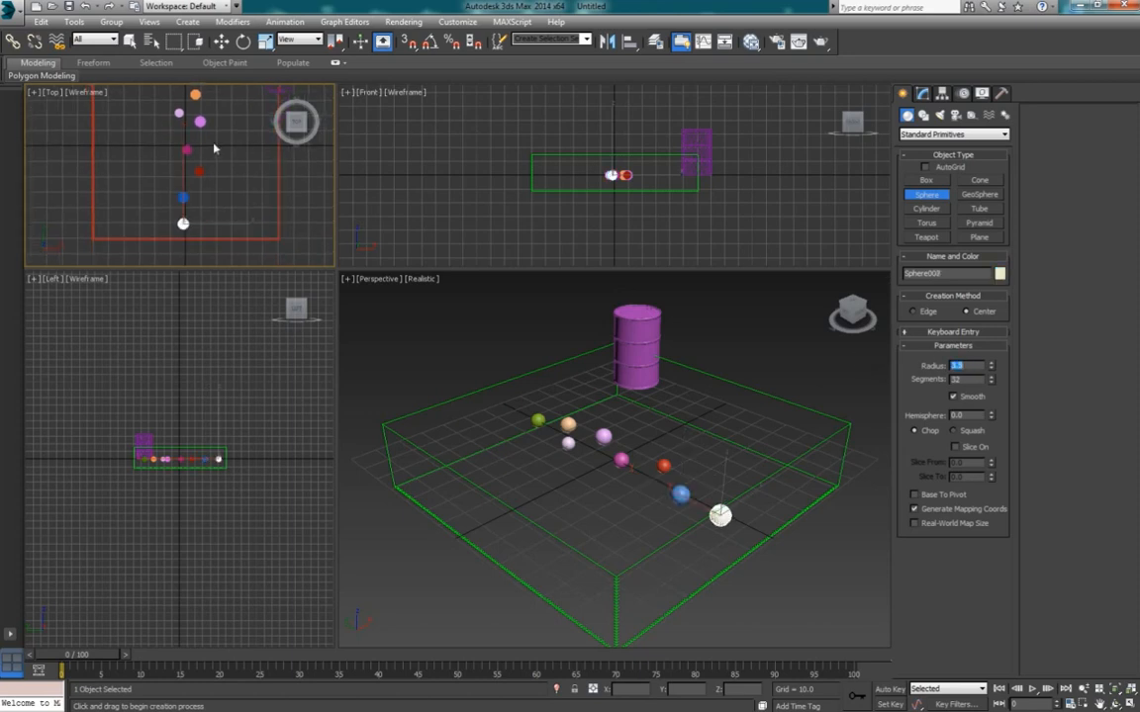
Move the seventh and eighth spheres along Y closer to the others, the seventh to about Y -21, and clear the selection.
{"action": "key", "text": "w"}
{"action": "mouse_move", "coordinate": [183, 181]}
{"action": "left_mouse_down"}
{"action": "mouse_move", "coordinate": [177, 201]}
{"action": "mouse_move", "coordinate": [186, 160]}
{"action": "left_mouse_up"}
{"action": "left_click", "coordinate": [182, 199]}
{"action": "left_click", "coordinate": [183, 221]}
{"action": "left_click", "coordinate": [184, 185]}
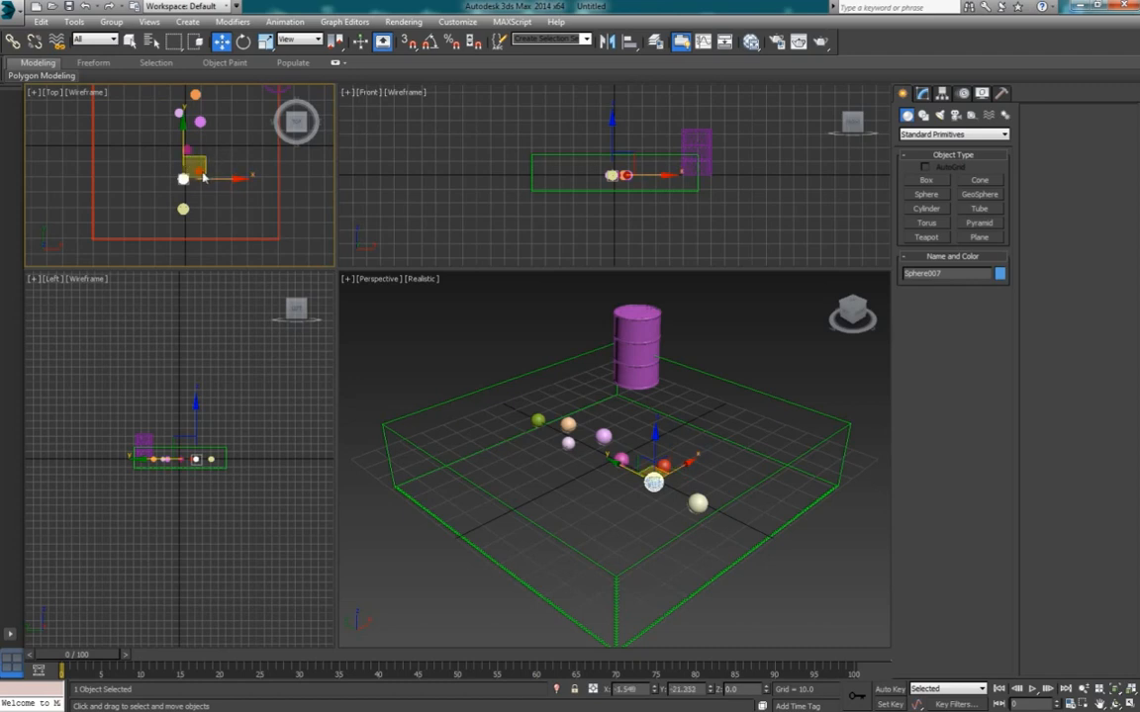
{"action": "left_click", "coordinate": [200, 172]}
{"action": "scroll", "coordinate": [236, 164], "scroll_direction": "up", "scroll_amount": 3}
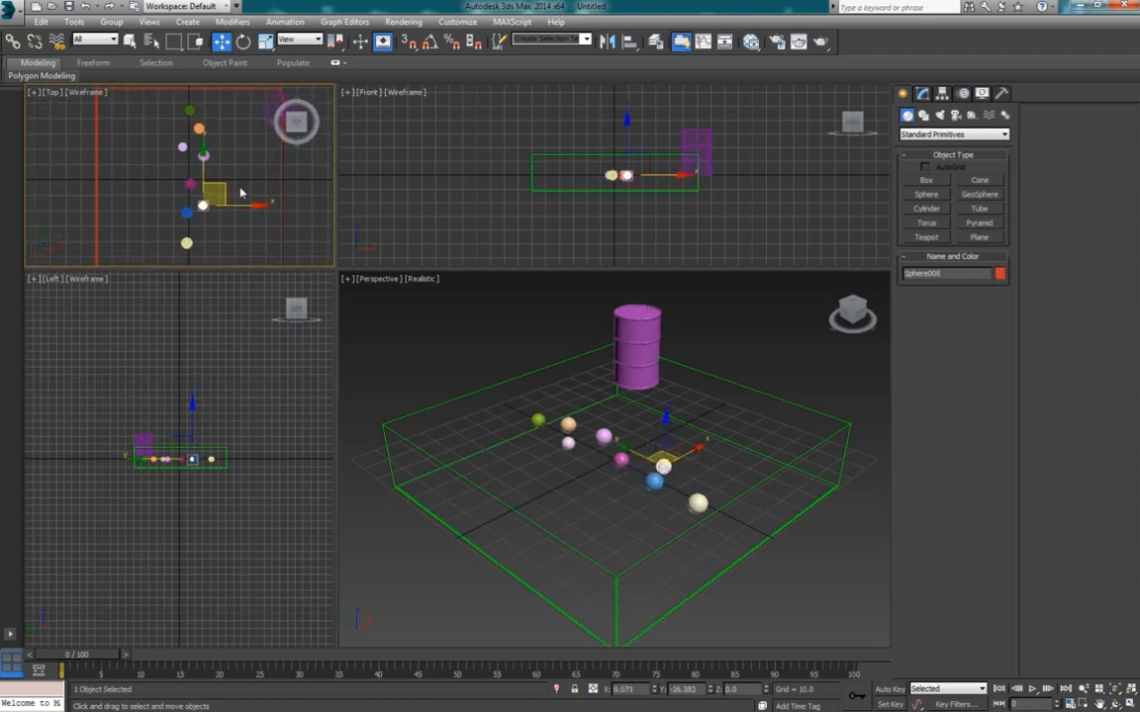
{"action": "scroll", "coordinate": [237, 152], "scroll_direction": "down", "scroll_amount": 2}
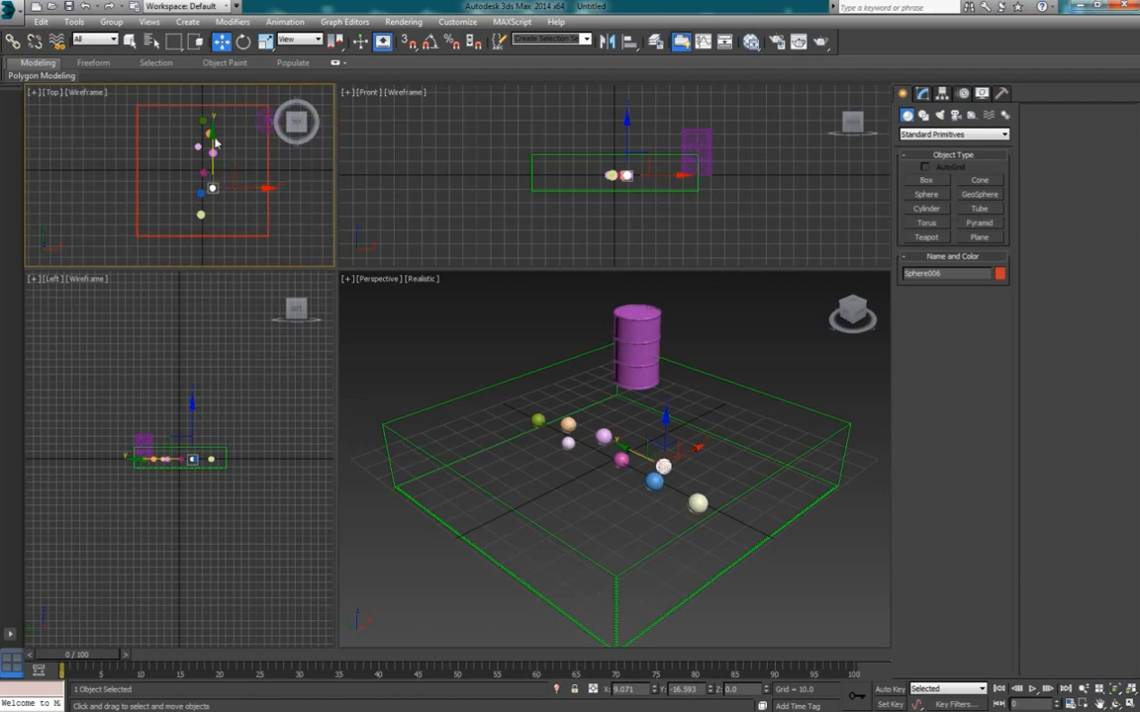
{"action": "left_click", "coordinate": [251, 217]}
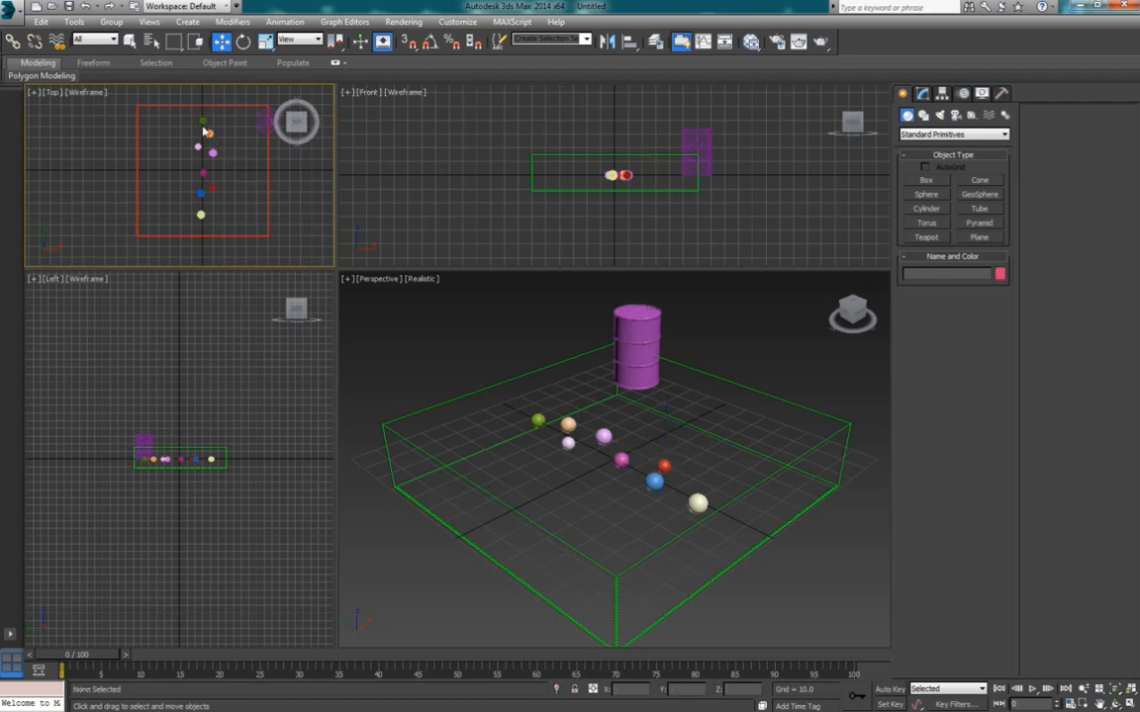
Select all eight spheres, shift them together slightly along negative Y, and deselect them.
{"action": "left_click_drag", "start_coordinate": [179, 109], "coordinate": [193, 154]}
{"action": "key", "text": "ctrl+z"}
{"action": "left_click", "coordinate": [223, 227]}
{"action": "left_click_drag", "start_coordinate": [530, 155], "coordinate": [643, 186]}
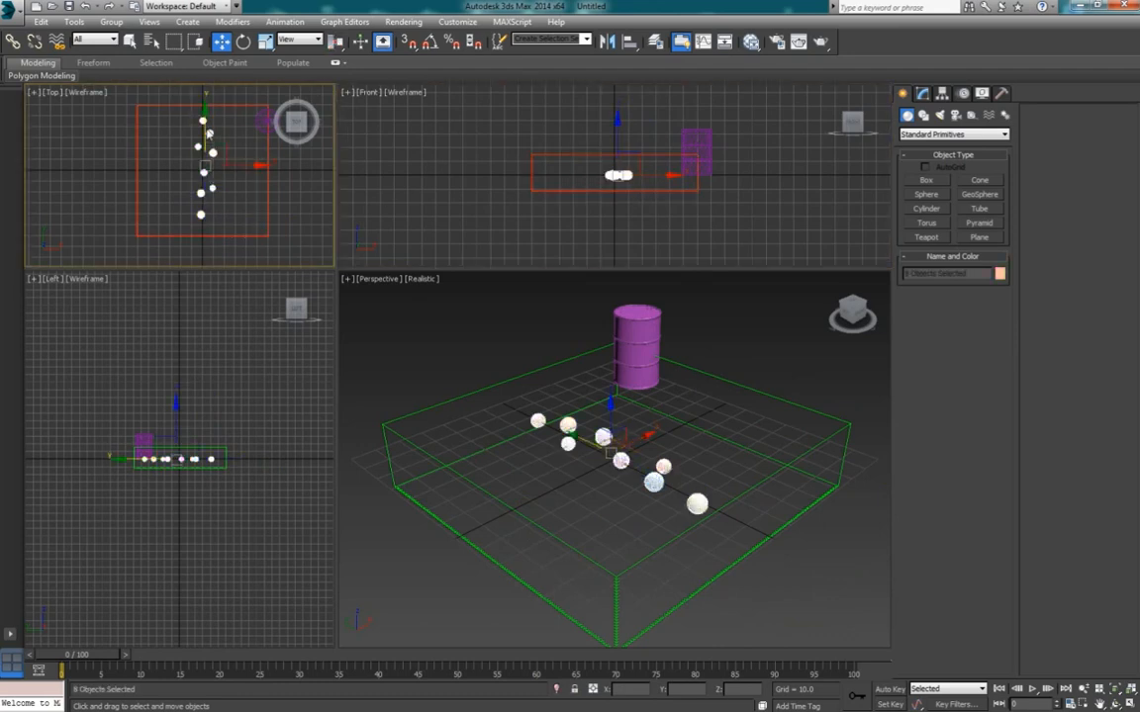
{"action": "left_click_drag", "start_coordinate": [206, 131], "coordinate": [207, 133]}
{"action": "left_click", "coordinate": [238, 125]}
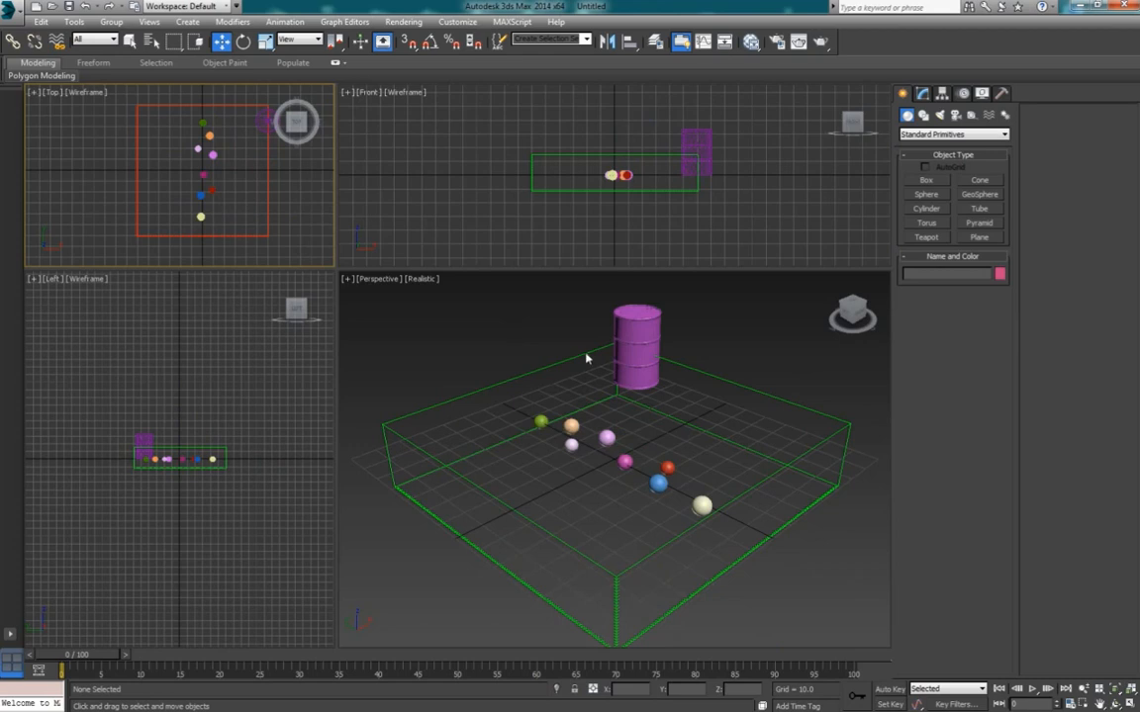
Flatten all eight spheres by setting their local Z scale to 50 percent, and deselect them.
{"action": "left_click_drag", "start_coordinate": [643, 187], "coordinate": [598, 166]}
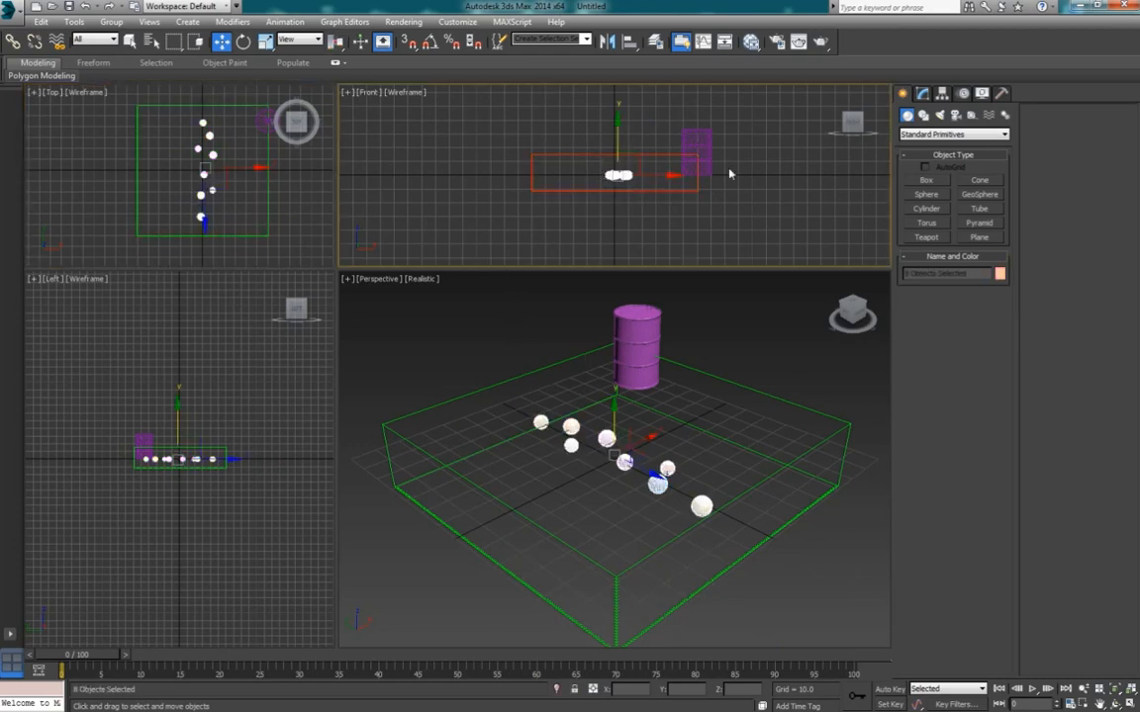
{"action": "right_click", "coordinate": [620, 175]}
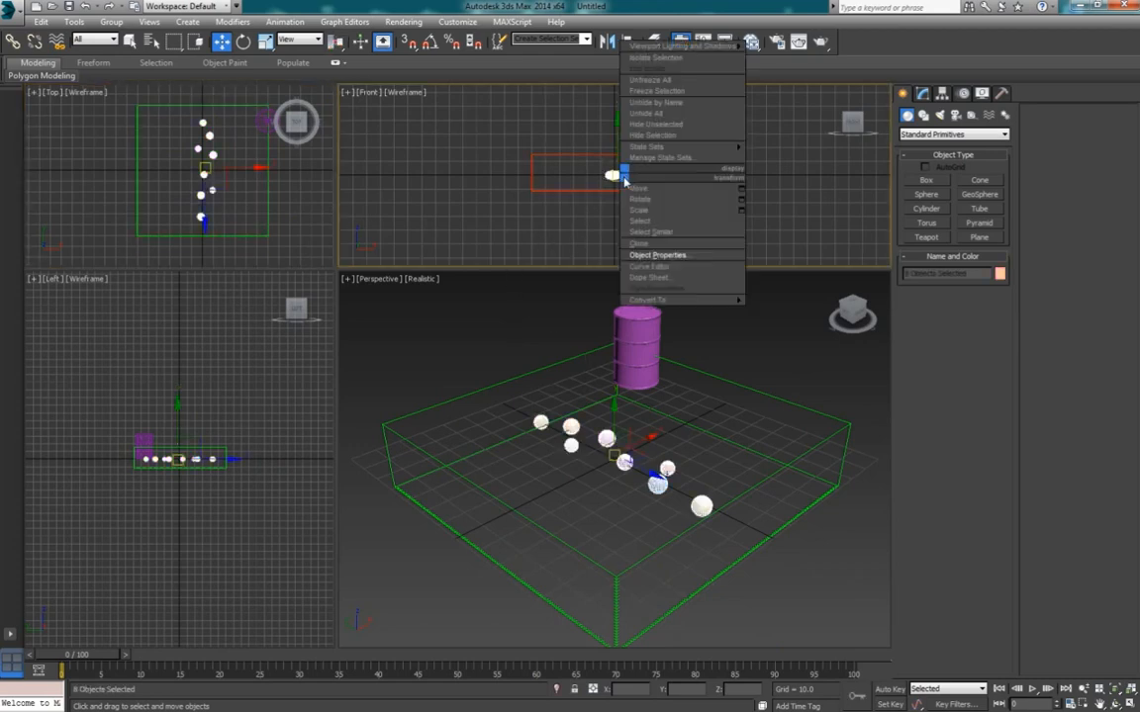
{"action": "left_click", "coordinate": [741, 211]}
{"action": "left_click", "coordinate": [499, 378]}
{"action": "type", "text": "50"}
{"action": "key", "text": "Return"}
{"action": "left_click", "coordinate": [641, 311]}
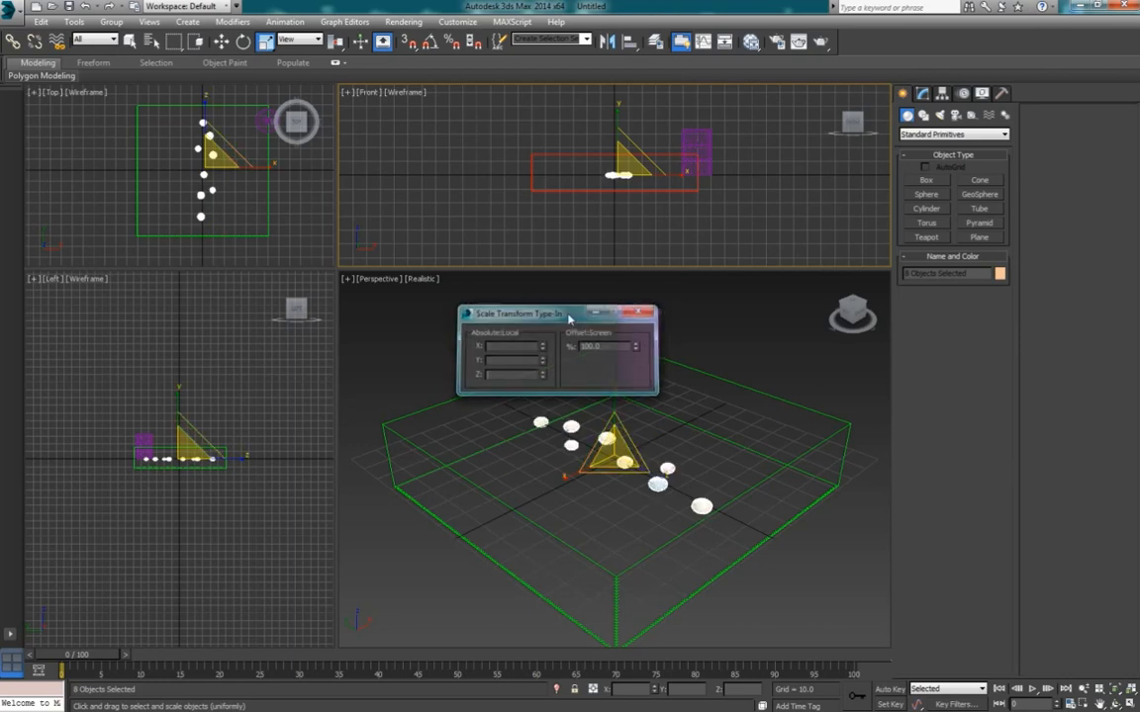
{"action": "left_click", "coordinate": [512, 330]}
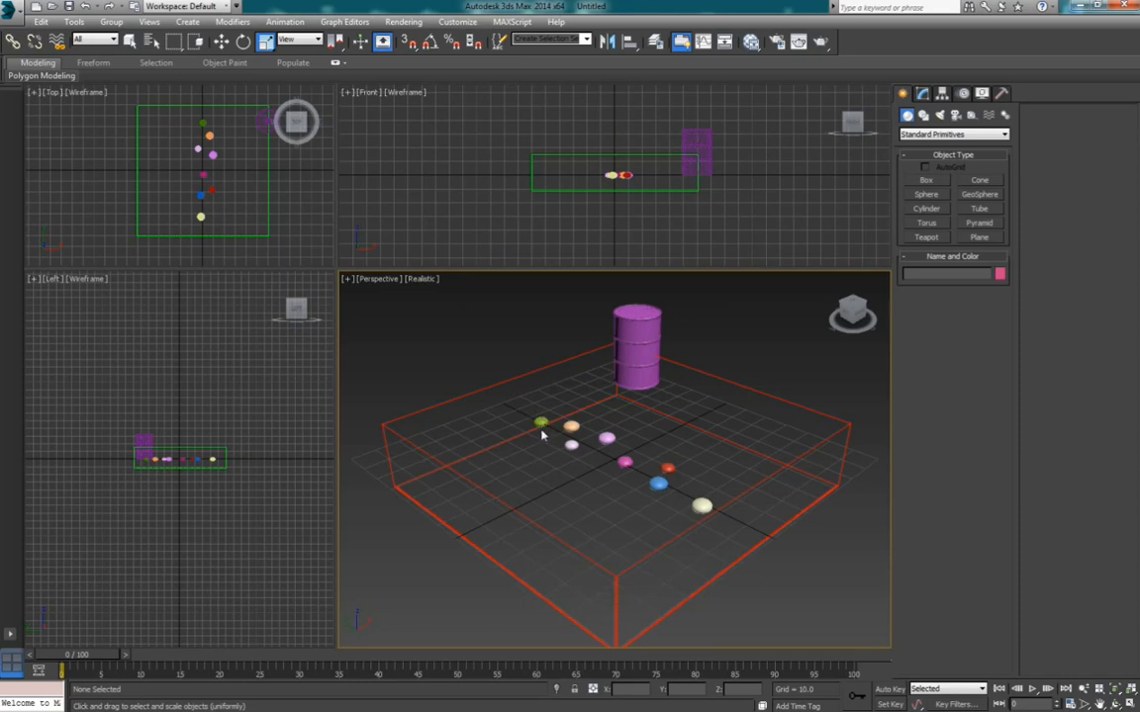
Clone the Phoenix source helper as a copy and move the copy about -22 units along Y beside the original.
{"action": "left_click", "coordinate": [565, 363]}
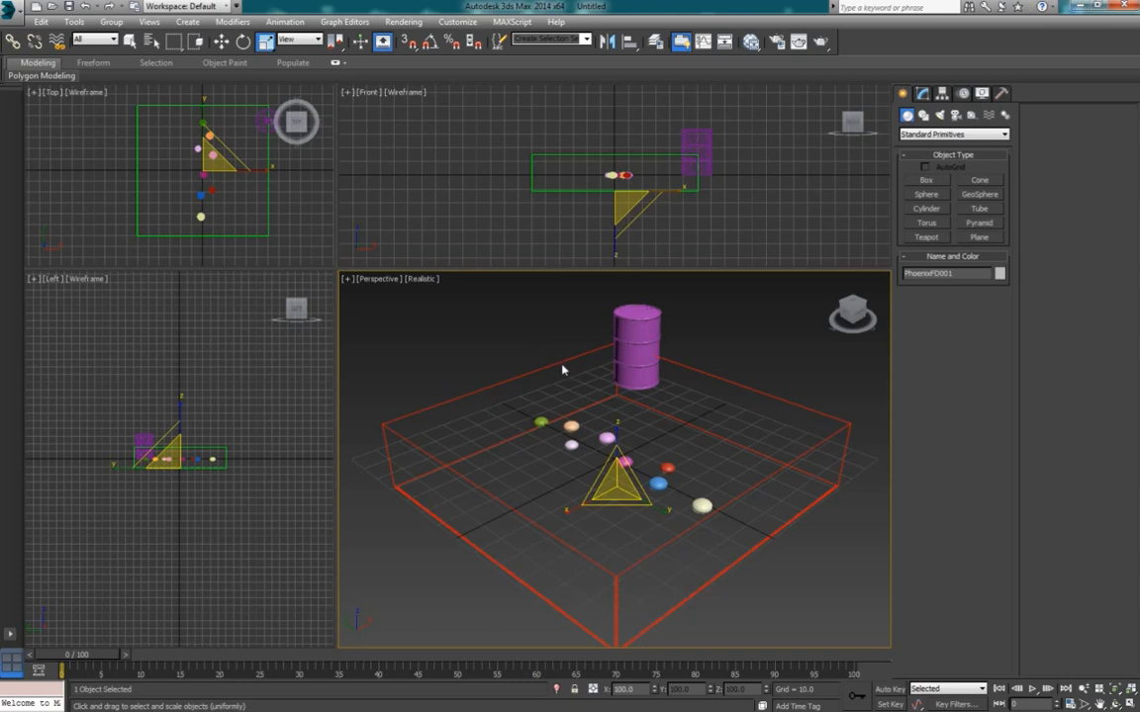
{"action": "key", "text": "q"}
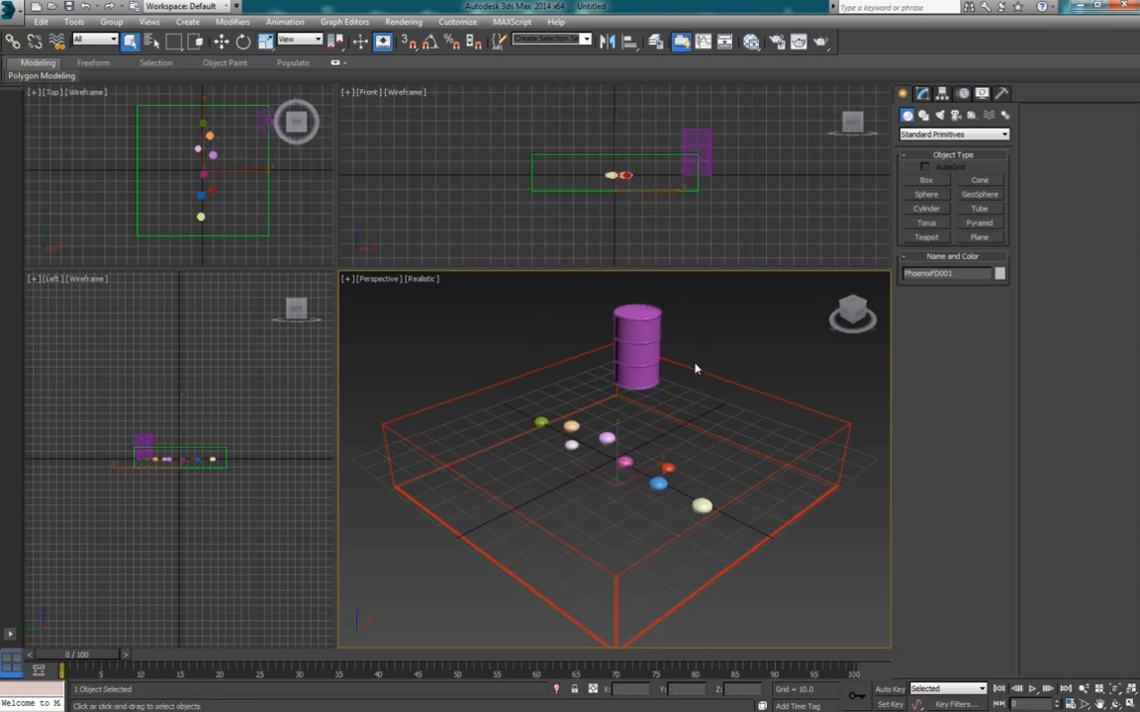
{"action": "left_click", "coordinate": [637, 346]}
{"action": "right_click", "coordinate": [634, 337]}
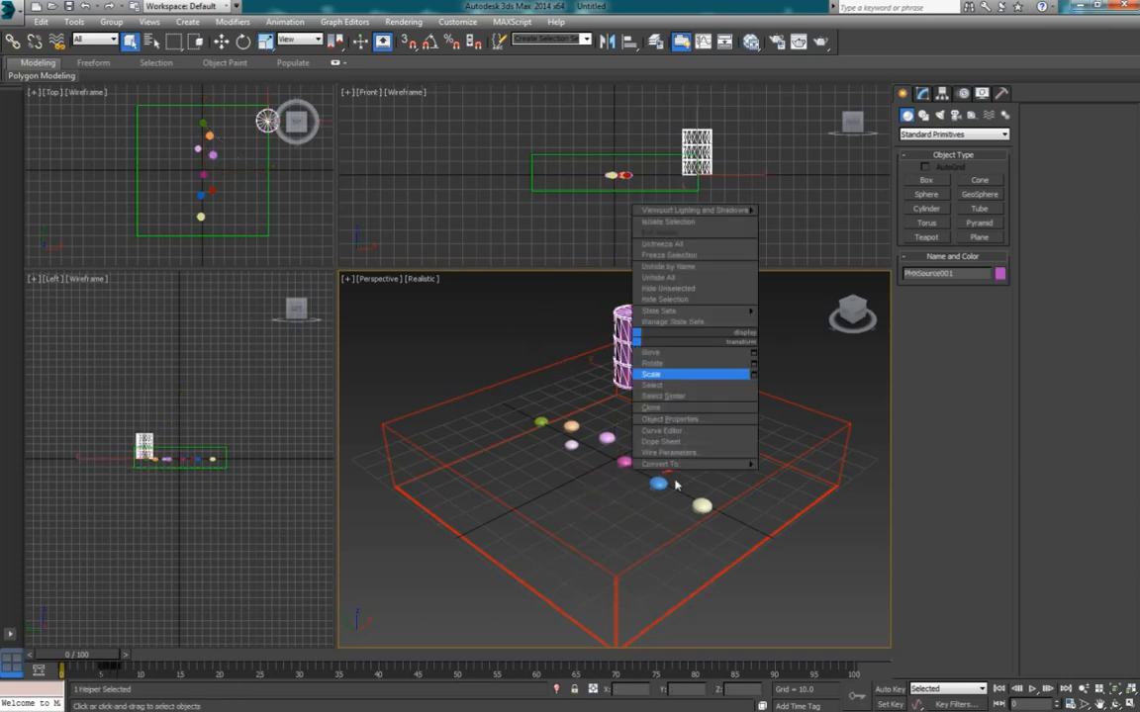
{"action": "left_click", "coordinate": [653, 407]}
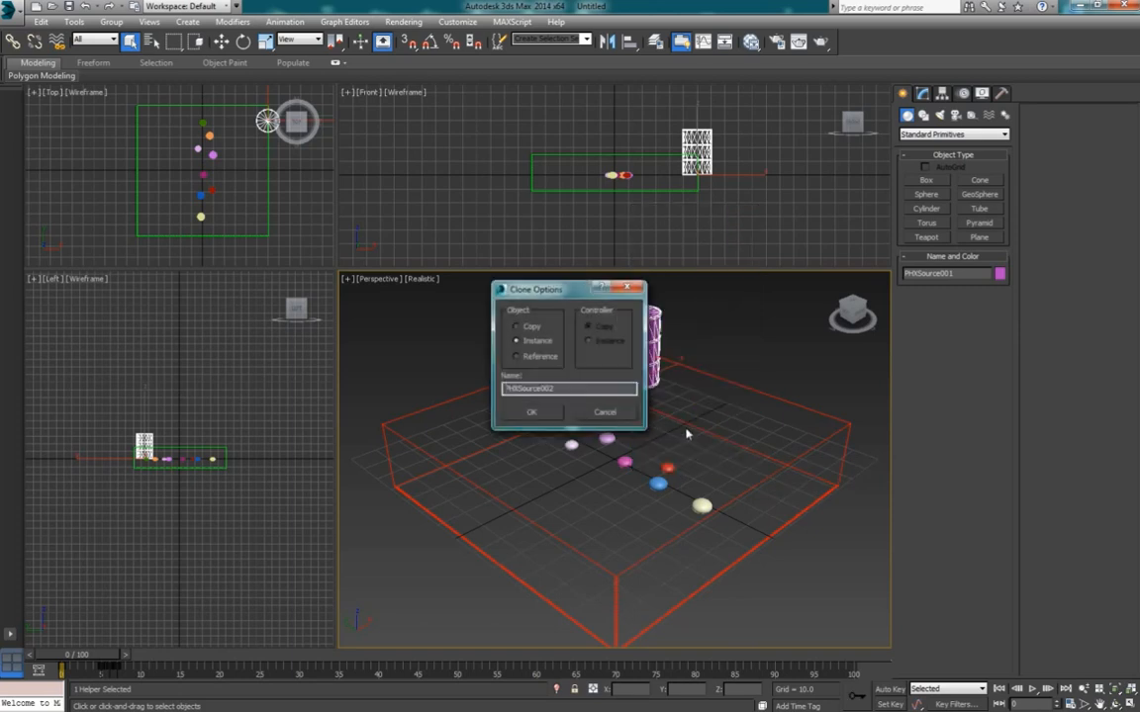
{"action": "left_click", "coordinate": [542, 413]}
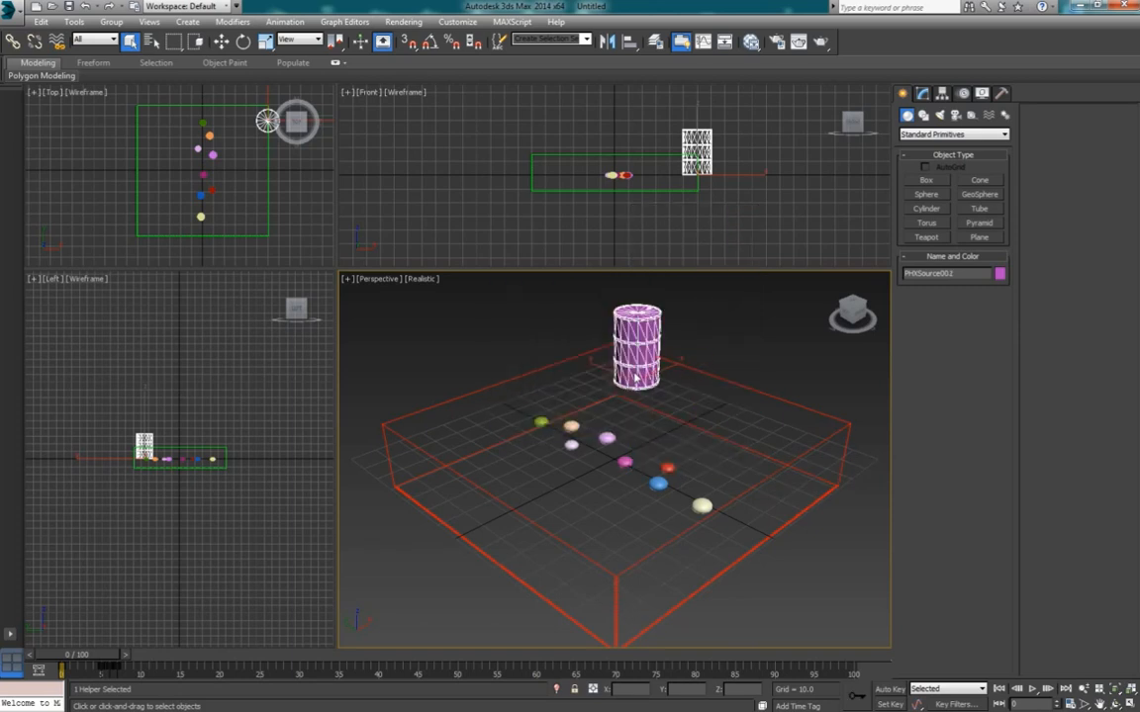
{"action": "key", "text": "w"}
{"action": "left_click_drag", "start_coordinate": [636, 381], "coordinate": [639, 391]}
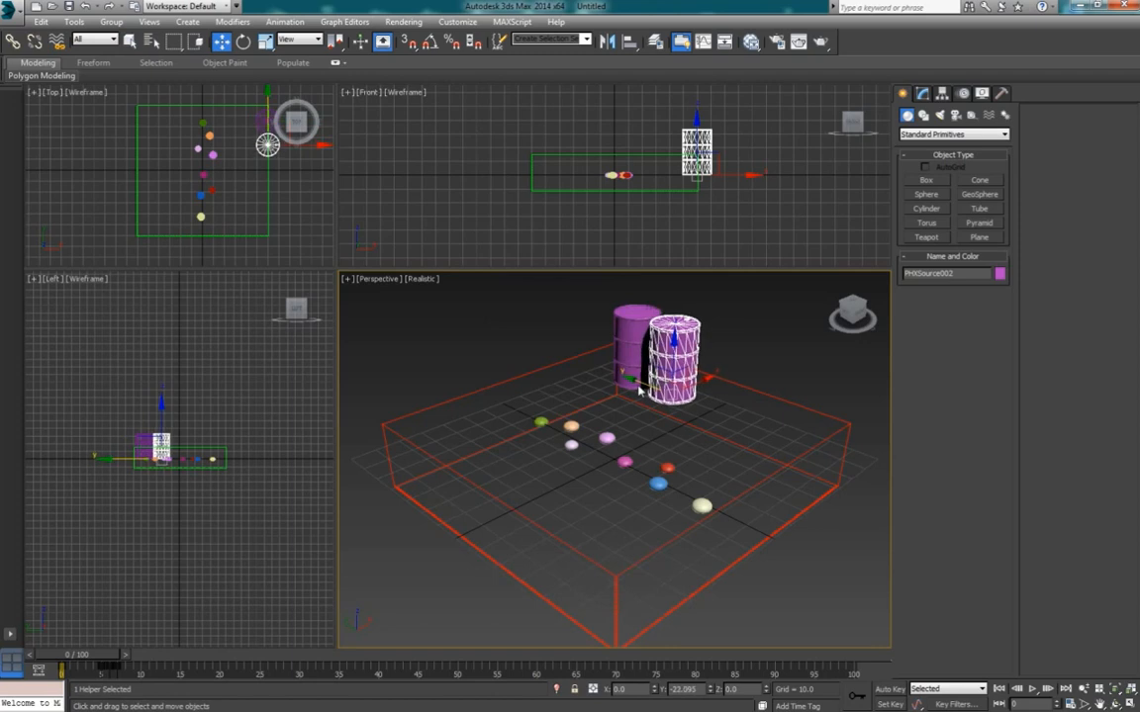
Clone the newest source twice to make the third and fourth sources, spacing each one along negative Y.
{"action": "right_click", "coordinate": [687, 343]}
{"action": "left_click", "coordinate": [703, 413]}
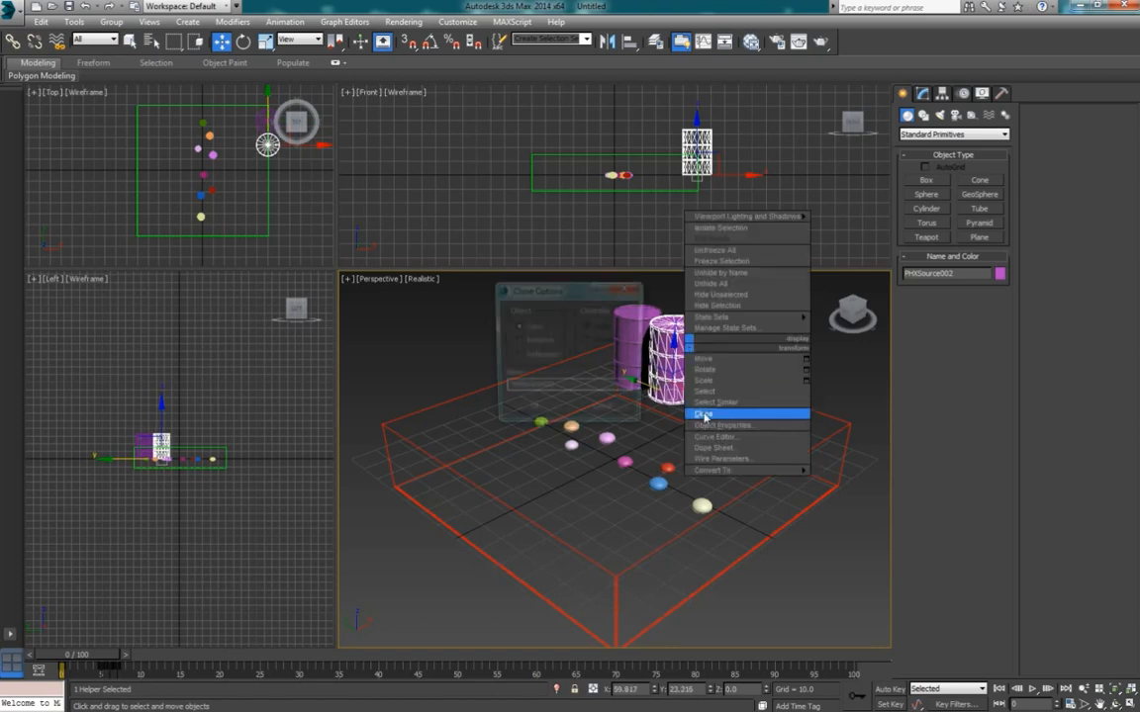
{"action": "left_click", "coordinate": [535, 408]}
{"action": "left_click_drag", "start_coordinate": [638, 394], "coordinate": [679, 404]}
{"action": "right_click", "coordinate": [727, 374]}
{"action": "left_click", "coordinate": [749, 443]}
{"action": "left_click", "coordinate": [534, 407]}
{"action": "left_click_drag", "start_coordinate": [665, 411], "coordinate": [751, 428]}
Add the fifth and sixth Phoenix sources as copies, continuing the evenly spaced row along negative Y.
{"action": "right_click", "coordinate": [747, 388]}
{"action": "left_click", "coordinate": [762, 442]}
{"action": "left_click", "coordinate": [535, 411]}
{"action": "middle_click_drag", "start_coordinate": [776, 441], "coordinate": [708, 428]}
{"action": "right_click", "coordinate": [740, 415]}
{"action": "left_click", "coordinate": [757, 484]}
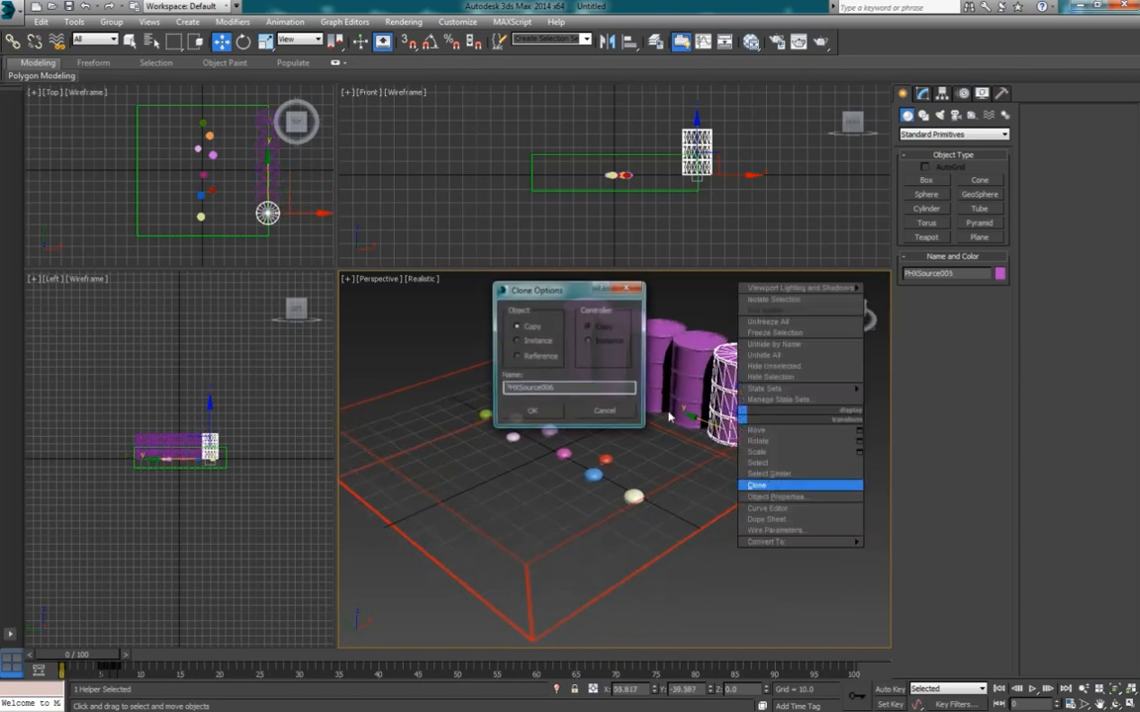
{"action": "left_click", "coordinate": [534, 412]}
{"action": "left_click_drag", "start_coordinate": [693, 430], "coordinate": [744, 447]}
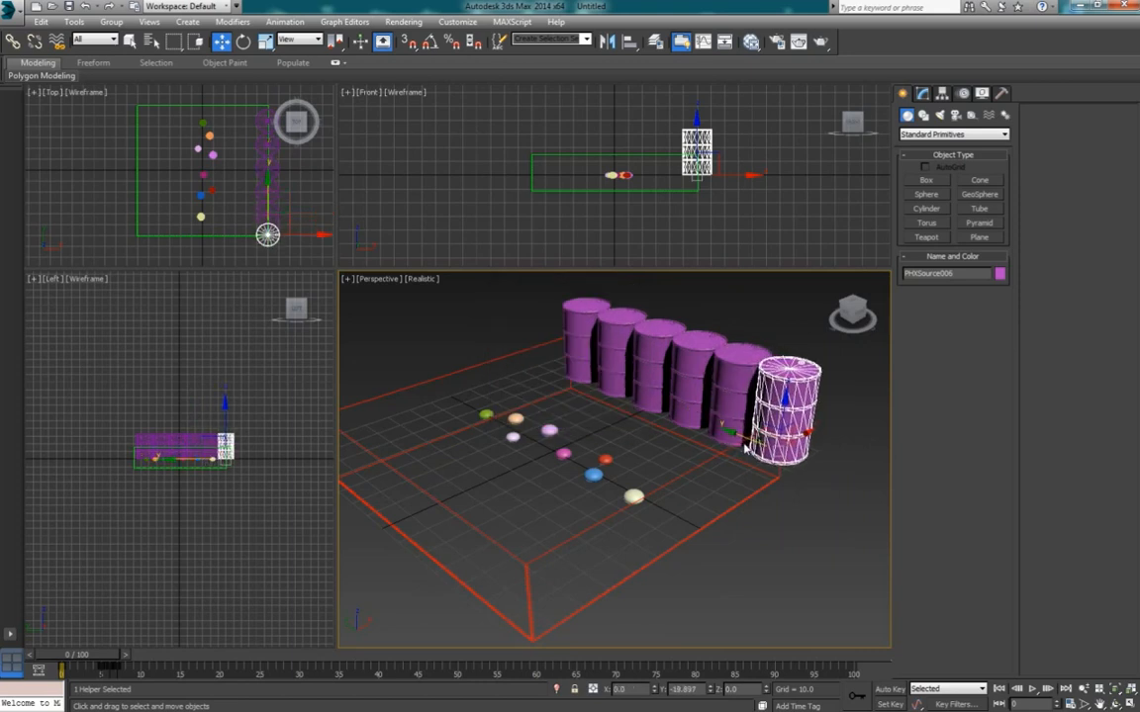
Add the seventh and eighth Phoenix sources as copies at the end of the row and clear the selection.
{"action": "right_click", "coordinate": [710, 428]}
{"action": "left_click", "coordinate": [803, 494]}
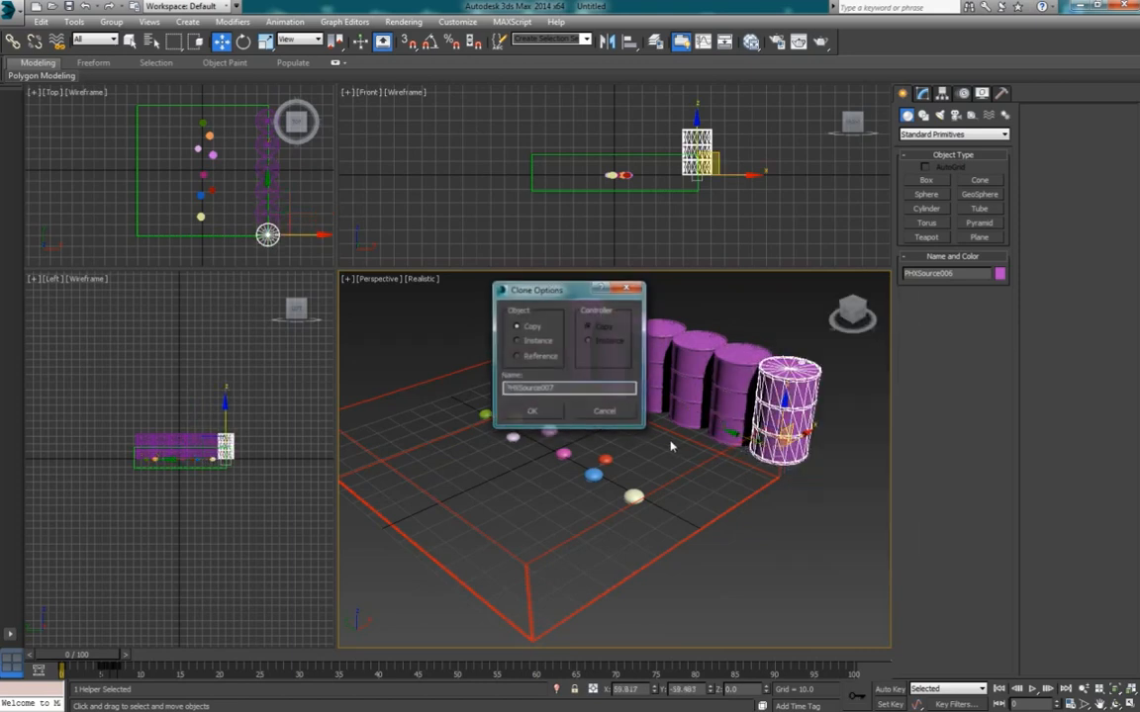
{"action": "left_click", "coordinate": [534, 411]}
{"action": "left_click_drag", "start_coordinate": [738, 445], "coordinate": [791, 463]}
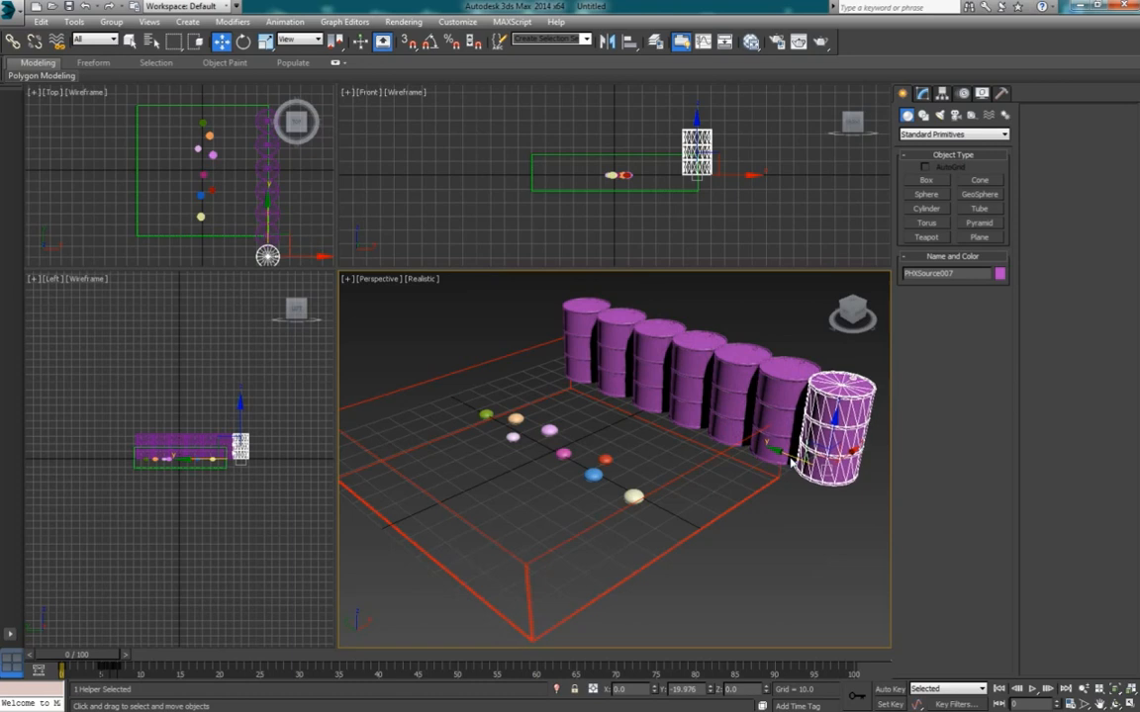
{"action": "right_click", "coordinate": [791, 462]}
{"action": "left_click", "coordinate": [884, 521]}
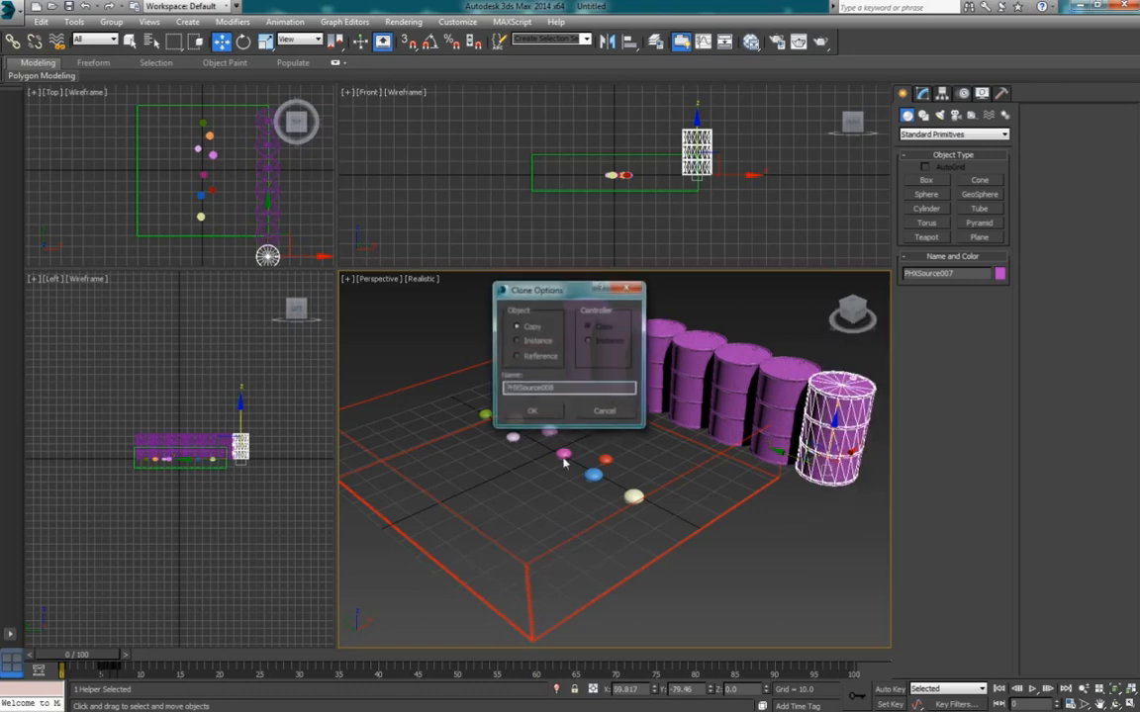
{"action": "left_click", "coordinate": [534, 414]}
{"action": "left_click_drag", "start_coordinate": [787, 473], "coordinate": [839, 485]}
{"action": "middle_click_drag", "start_coordinate": [732, 423], "coordinate": [645, 446]}
{"action": "left_click", "coordinate": [736, 348]}
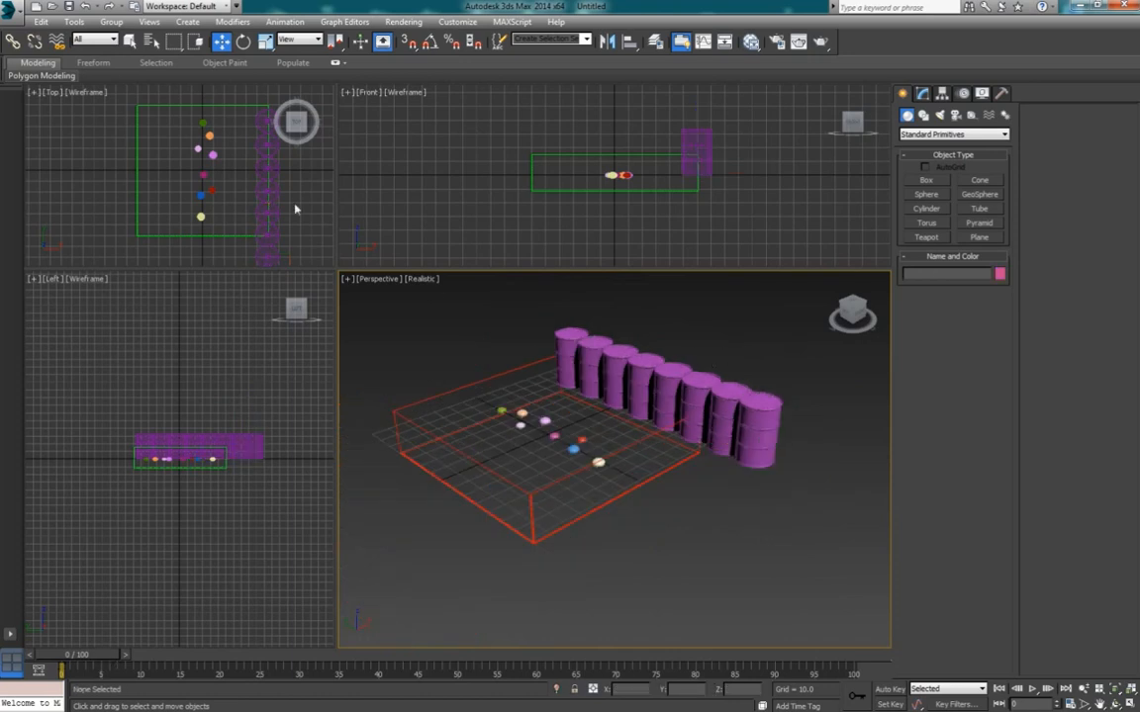
Move all eight Phoenix sources together along positive Y to align with the simulator box, and select the first source.
{"action": "left_click", "coordinate": [297, 222]}
{"action": "scroll", "coordinate": [294, 218], "scroll_direction": "down", "scroll_amount": 4}
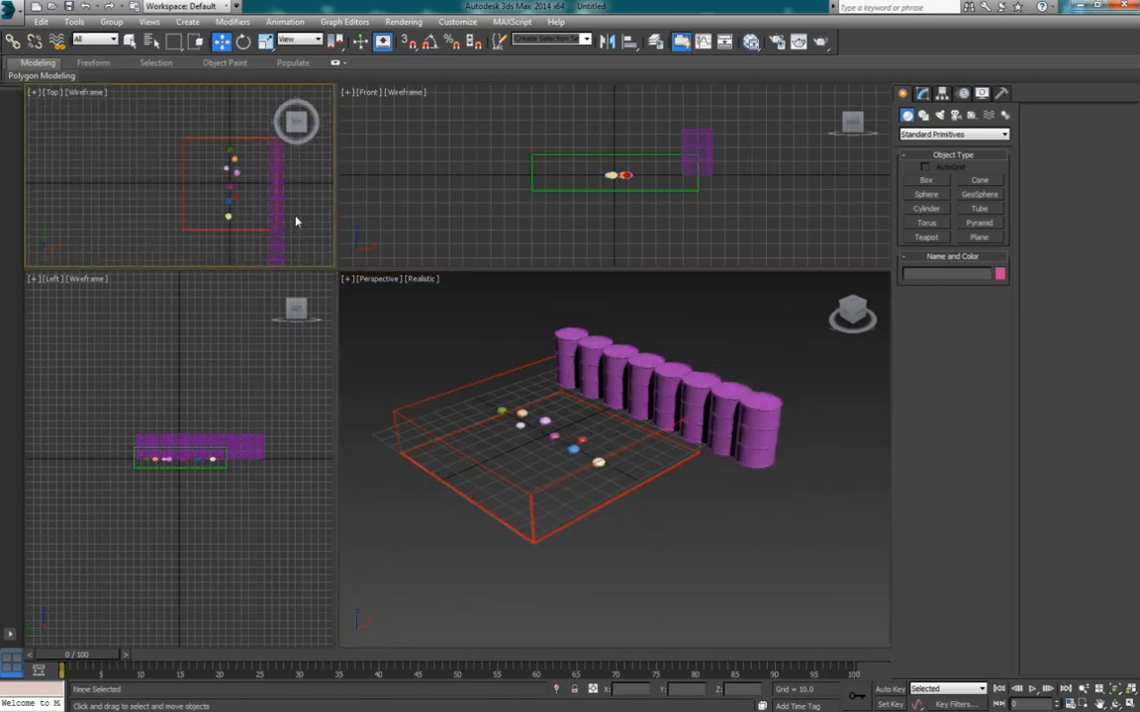
{"action": "left_click_drag", "start_coordinate": [231, 174], "coordinate": [239, 129]}
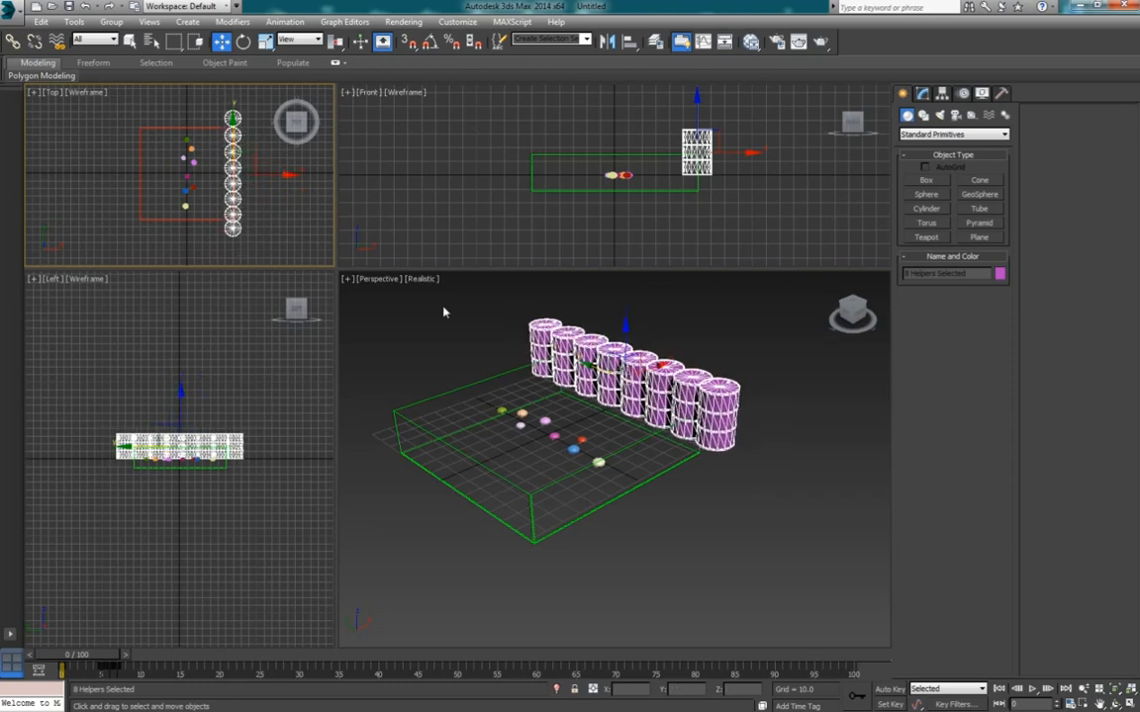
{"action": "left_click", "coordinate": [491, 375]}
{"action": "scroll", "coordinate": [491, 375], "scroll_direction": "up", "scroll_amount": 3}
{"action": "left_click", "coordinate": [593, 341]}
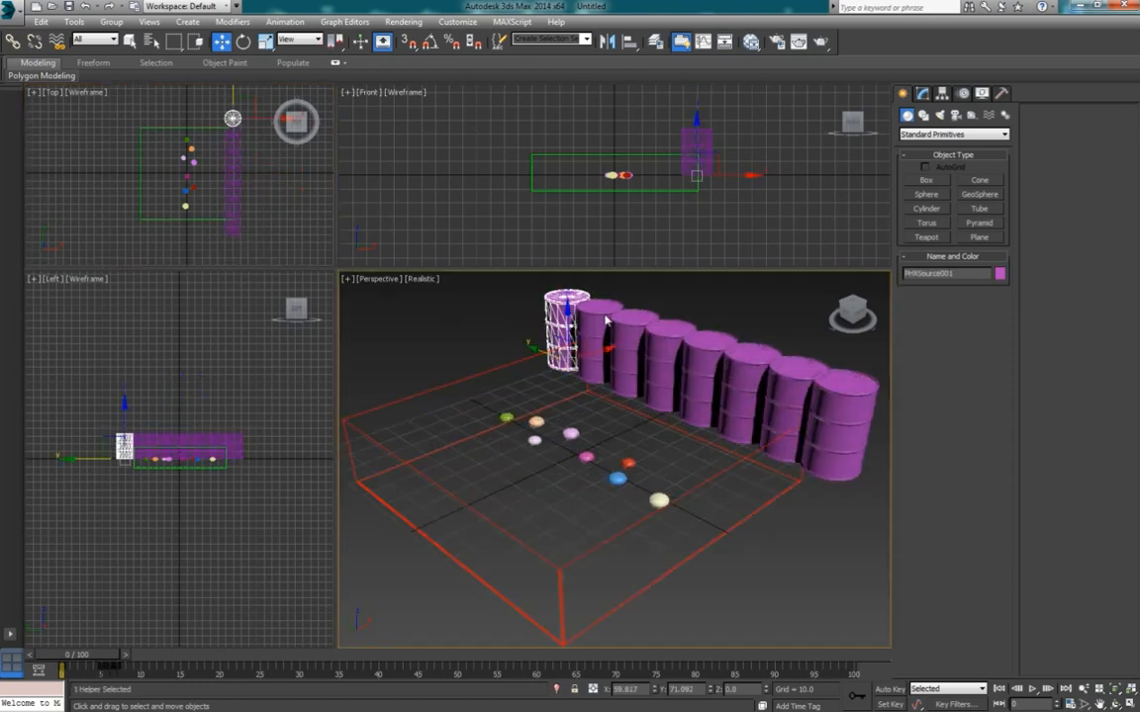
Retarget the second and third Phoenix sources, replacing Sphere001 with the orange sphere and the neighbouring pale sphere respectively.
{"action": "left_click", "coordinate": [922, 93]}
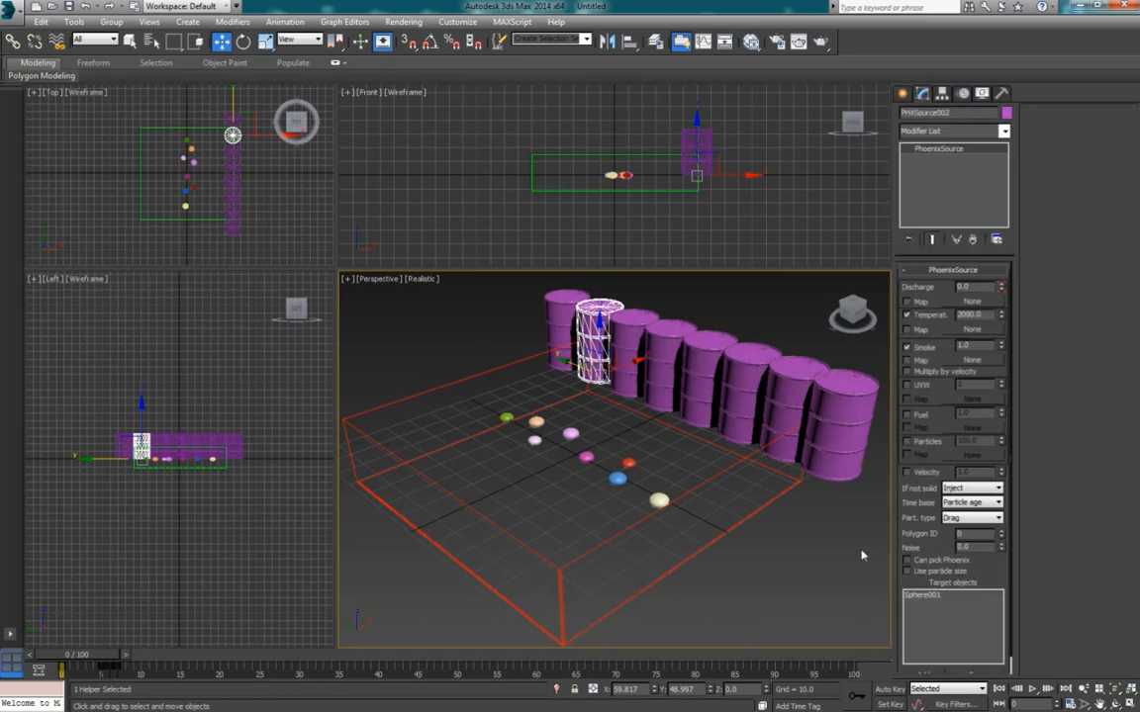
{"action": "left_click", "coordinate": [939, 675]}
{"action": "left_click", "coordinate": [539, 425]}
{"action": "left_click", "coordinate": [631, 368]}
{"action": "left_click", "coordinate": [957, 596]}
{"action": "left_click", "coordinate": [970, 675]}
{"action": "left_click", "coordinate": [939, 674]}
{"action": "left_click", "coordinate": [538, 447]}
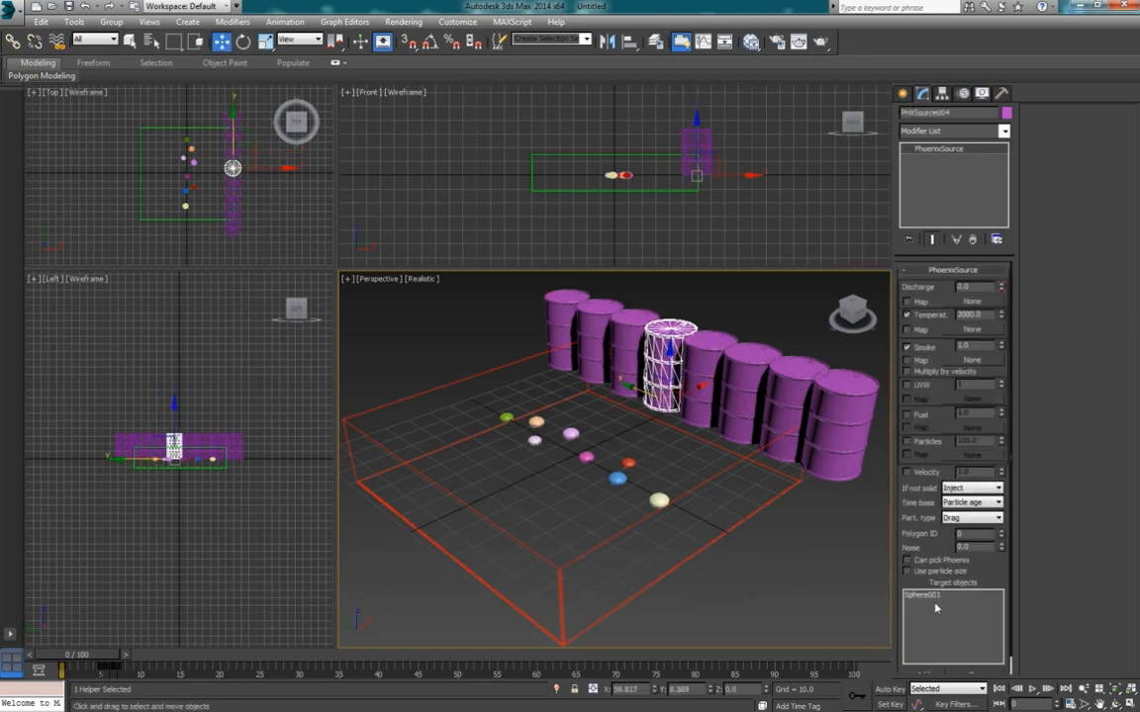
Replace Sphere001 as the target of the fourth and fifth Phoenix sources with each source's own matching sphere.
{"action": "left_click", "coordinate": [938, 597]}
{"action": "left_click", "coordinate": [972, 674]}
{"action": "left_click", "coordinate": [927, 674]}
{"action": "left_click", "coordinate": [584, 462]}
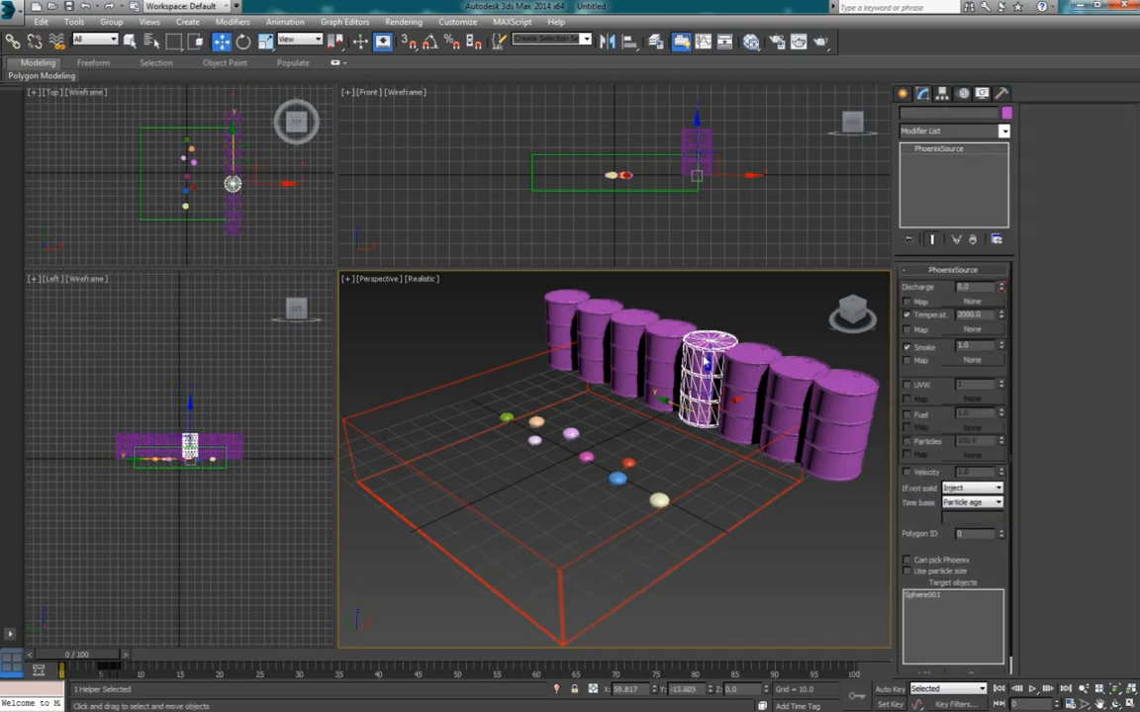
{"action": "left_click", "coordinate": [975, 674]}
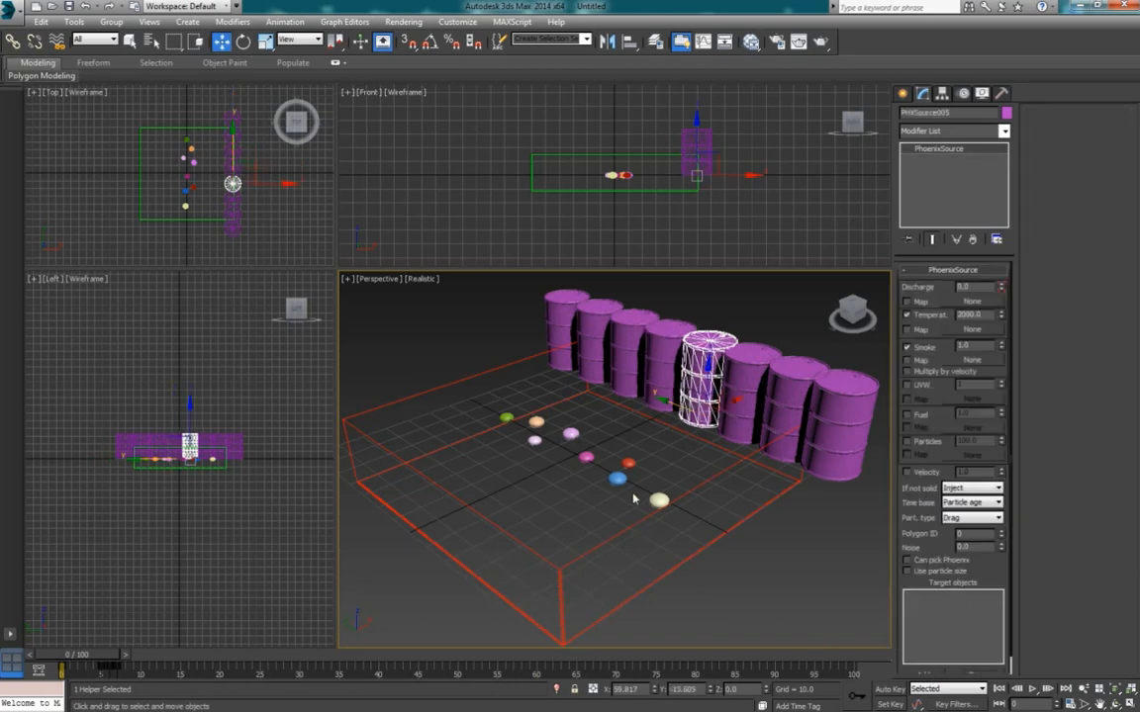
{"action": "left_click", "coordinate": [586, 458]}
{"action": "left_click", "coordinate": [704, 366]}
{"action": "left_click", "coordinate": [219, 40]}
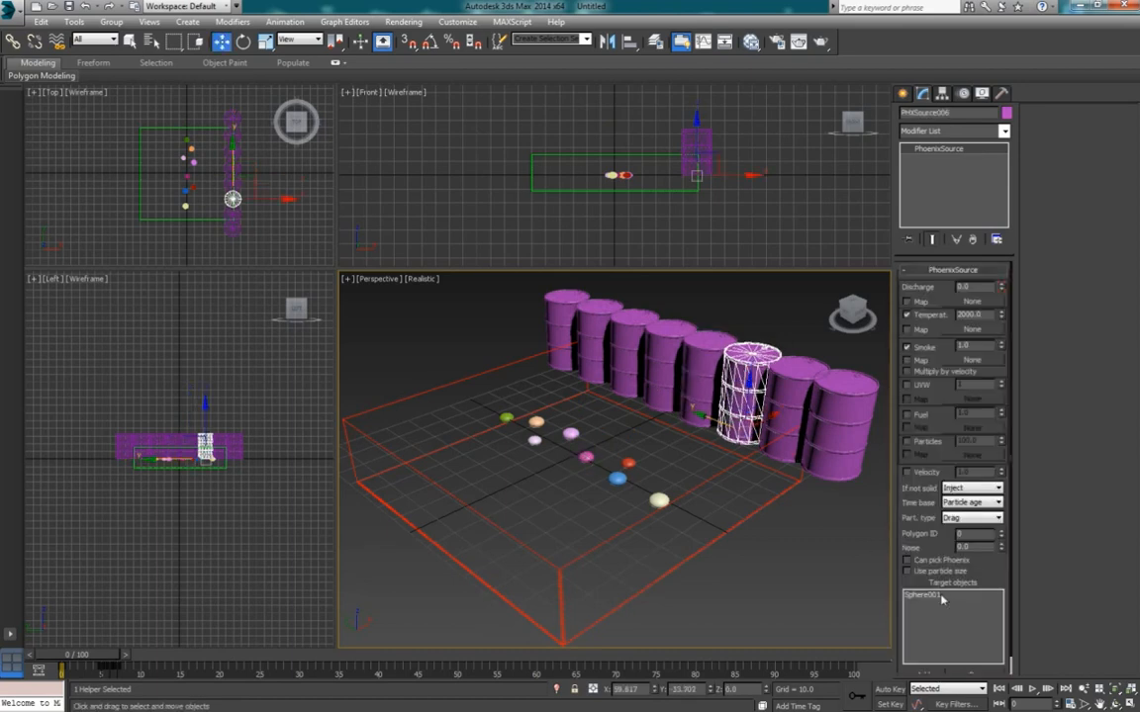
Retarget the sixth and seventh Phoenix sources from Sphere001 to the red sphere and the blue sphere respectively.
{"action": "left_click", "coordinate": [942, 598]}
{"action": "left_click", "coordinate": [975, 675]}
{"action": "left_click", "coordinate": [930, 674]}
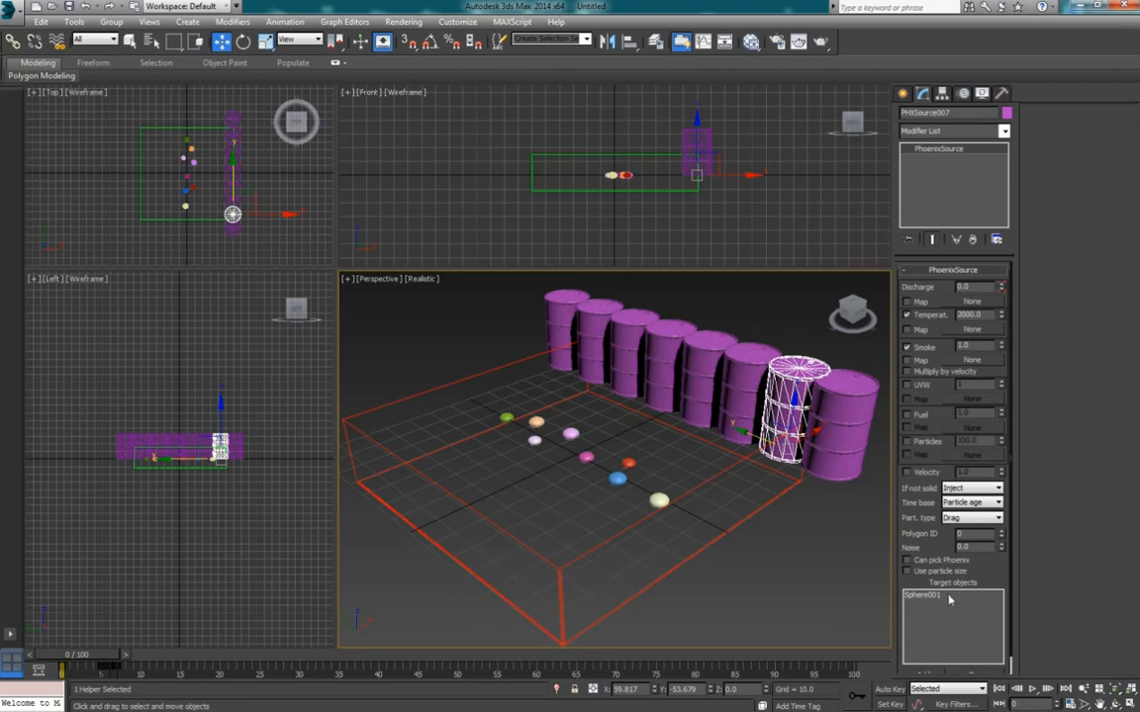
{"action": "left_click", "coordinate": [946, 596]}
{"action": "left_click", "coordinate": [971, 674]}
{"action": "left_click", "coordinate": [932, 677]}
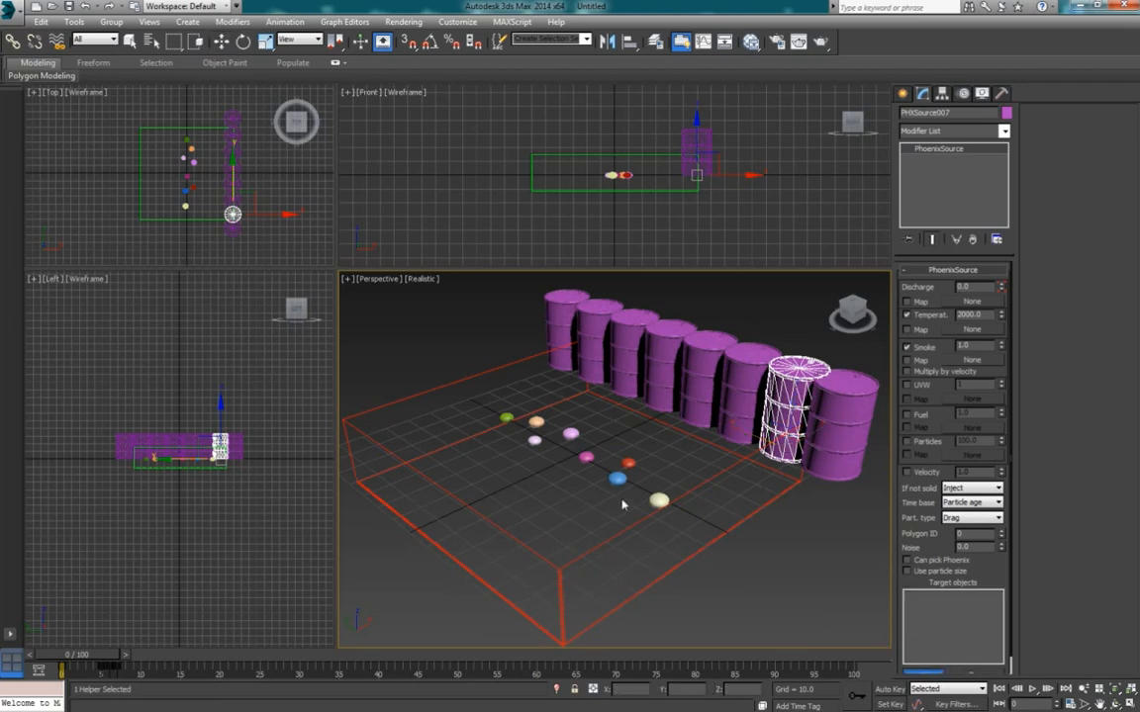
{"action": "left_click", "coordinate": [617, 479]}
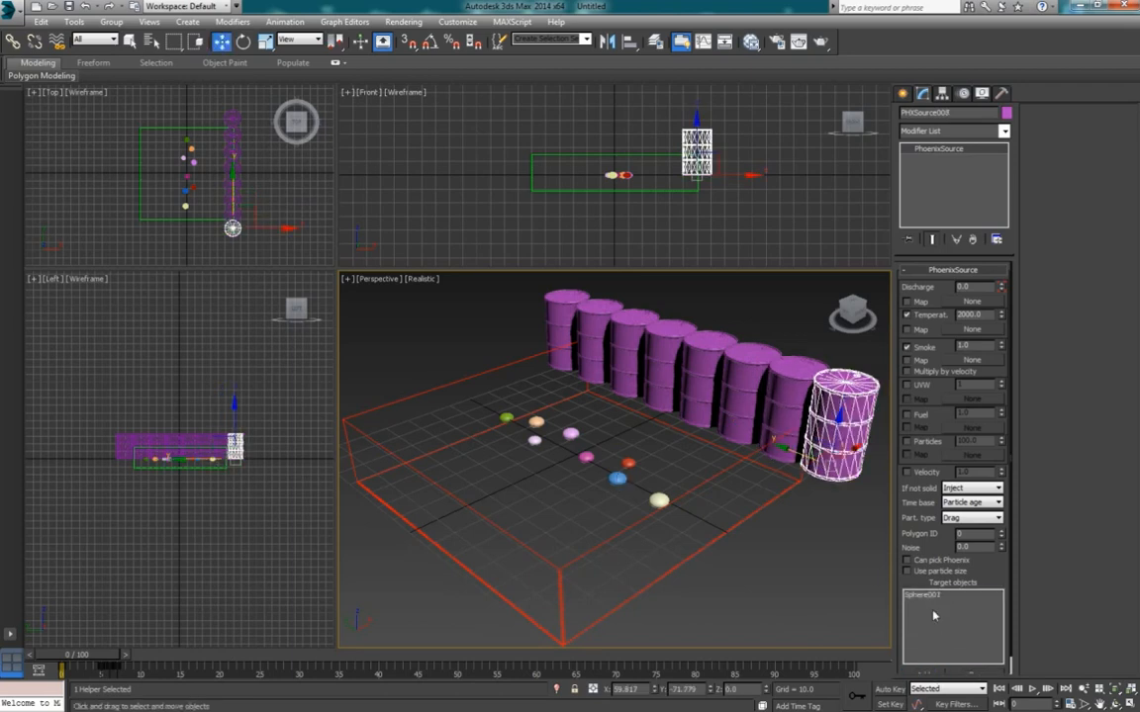
Replace Sphere001 in the eighth Phoenix source's target objects with the cream sphere, Sphere008.
{"action": "left_click", "coordinate": [936, 596]}
{"action": "left_click", "coordinate": [971, 674]}
{"action": "left_click", "coordinate": [930, 676]}
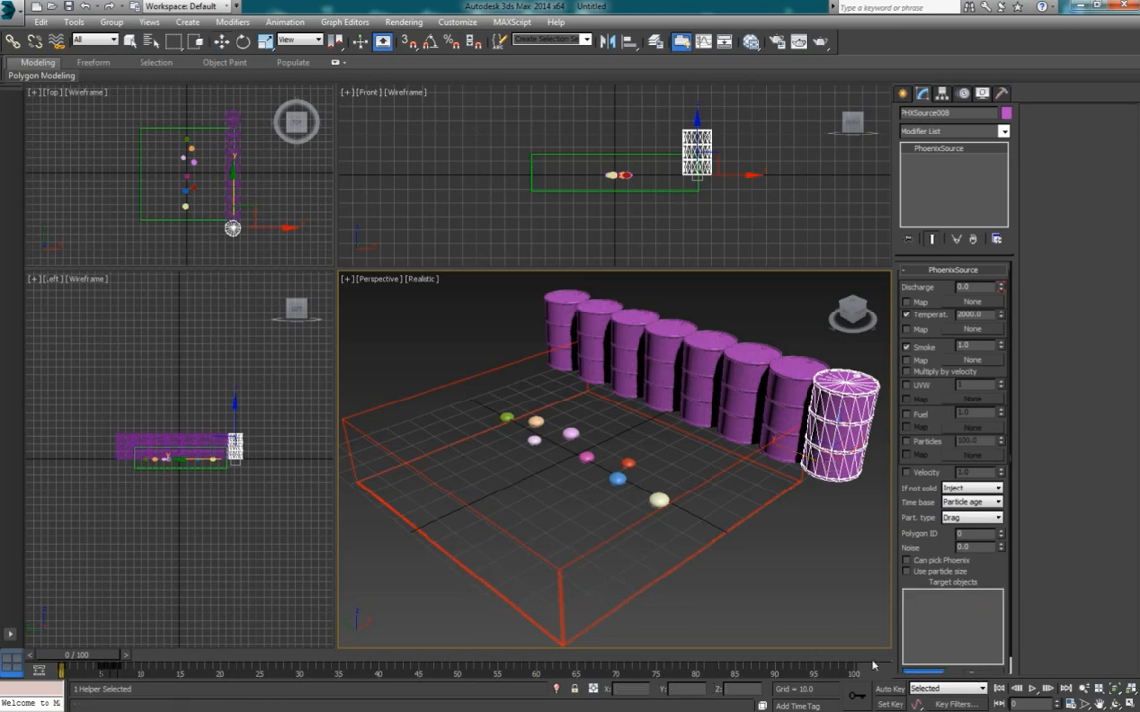
{"action": "left_click", "coordinate": [658, 502]}
Go through all eight Phoenix sources in order and check the target object assigned to each one.
{"action": "left_click", "coordinate": [560, 351]}
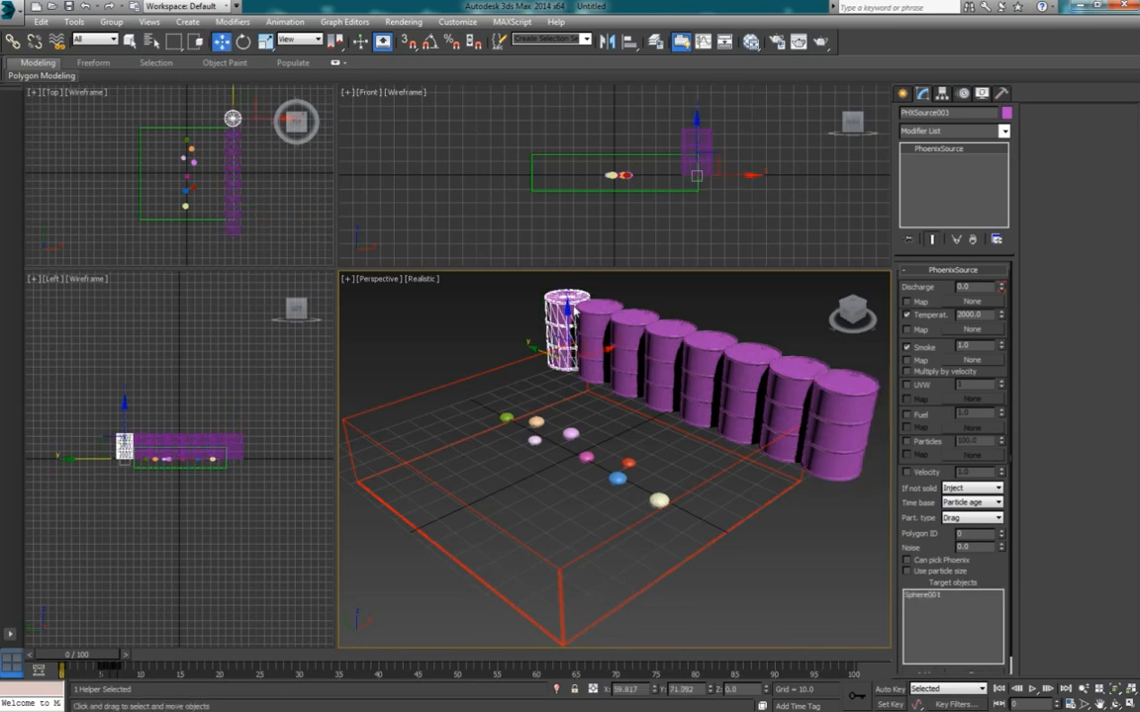
{"action": "left_click", "coordinate": [596, 342]}
{"action": "left_click", "coordinate": [631, 341]}
{"action": "left_click", "coordinate": [672, 342]}
{"action": "left_click", "coordinate": [711, 351]}
{"action": "left_click", "coordinate": [751, 361]}
{"action": "left_click", "coordinate": [806, 381]}
{"action": "left_click", "coordinate": [830, 387]}
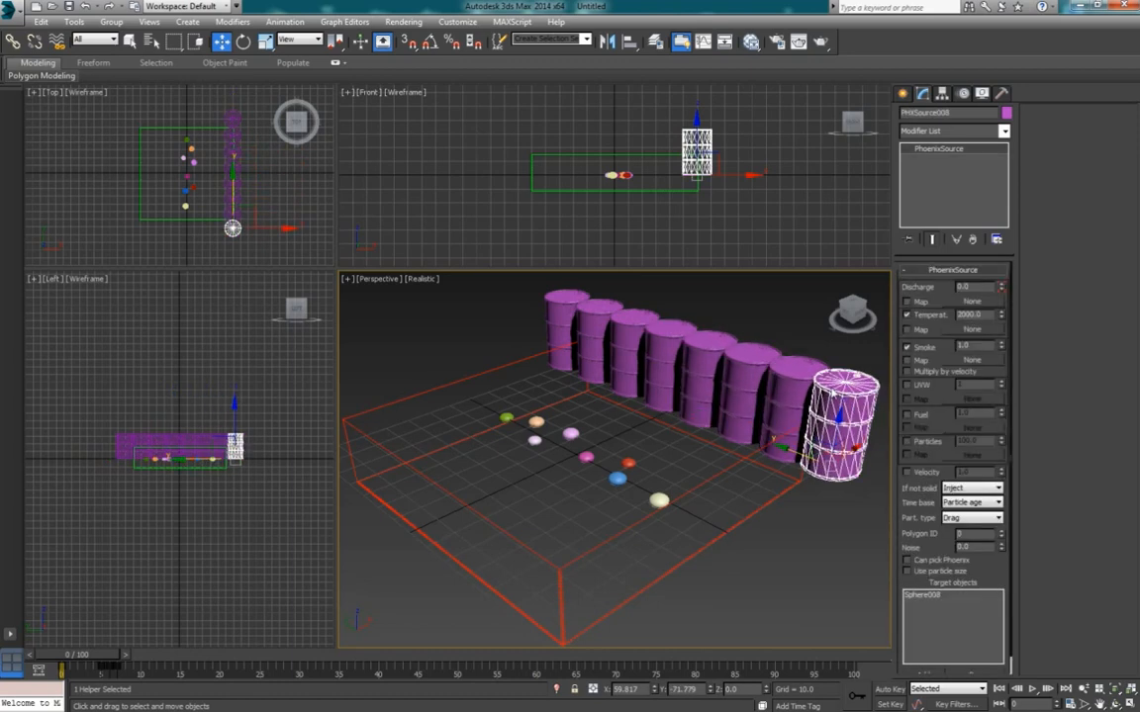
Add Sphere002 through Sphere005 to the PhoenixFD simulator's interaction exclude list.
{"action": "left_click", "coordinate": [533, 362]}
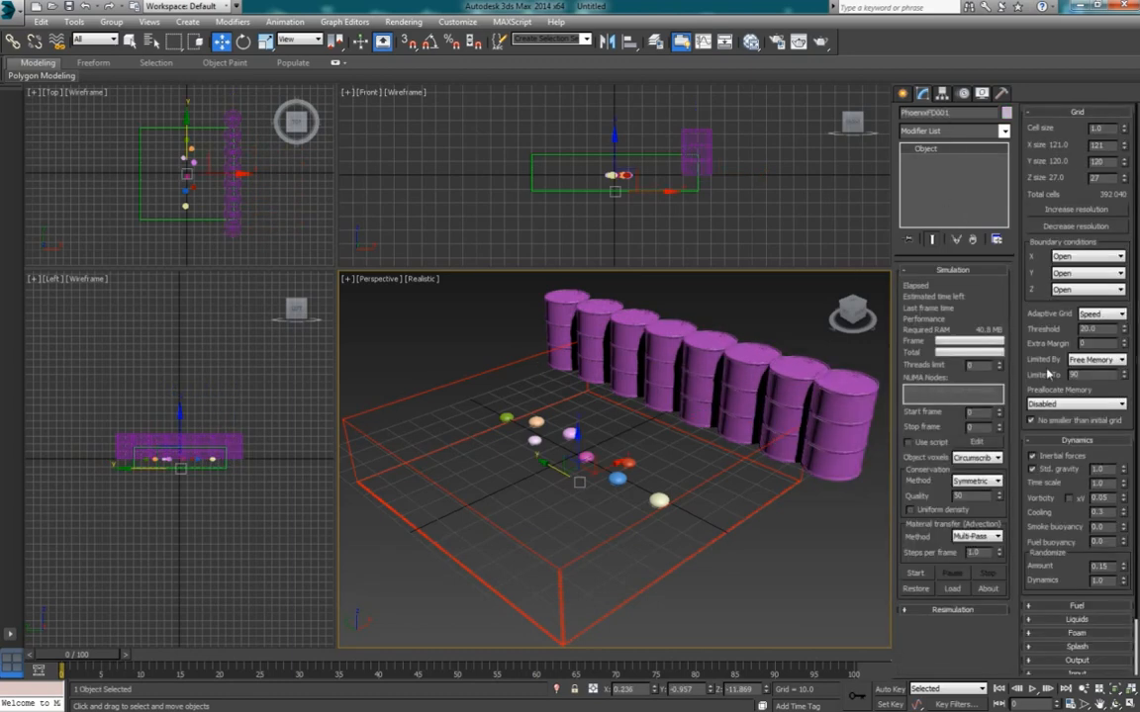
{"action": "scroll", "coordinate": [1090, 575], "scroll_direction": "down", "scroll_amount": 3}
{"action": "left_click", "coordinate": [1077, 625]}
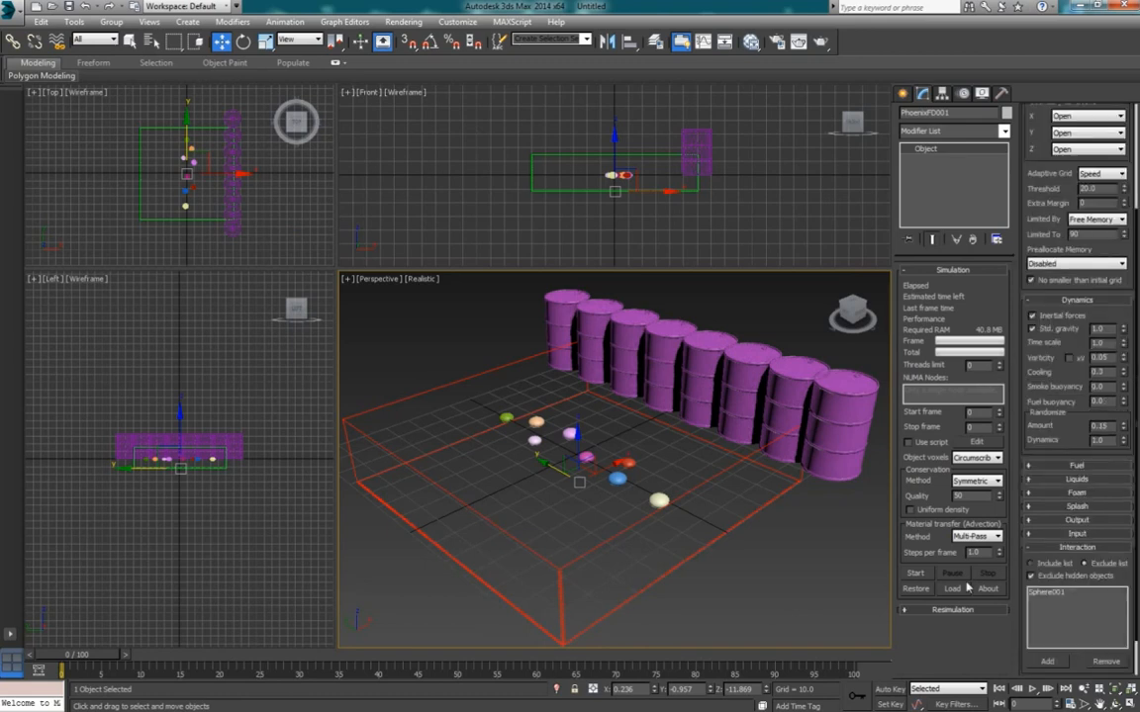
{"action": "left_click", "coordinate": [1048, 662]}
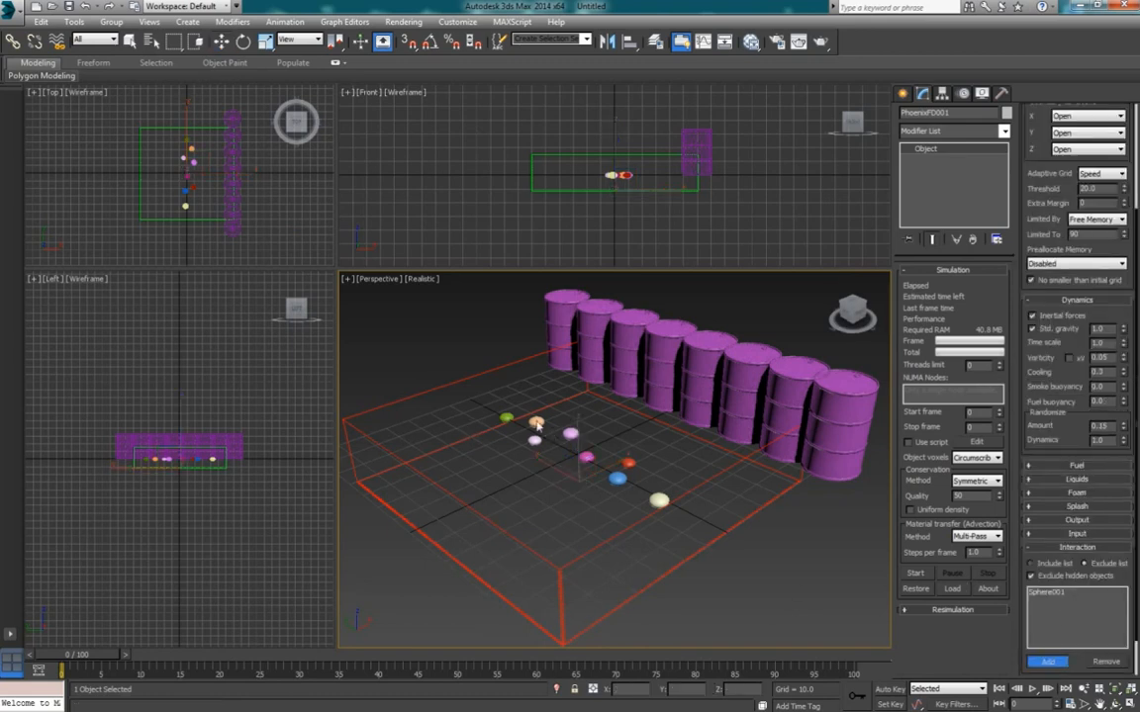
{"action": "left_click", "coordinate": [581, 456]}
{"action": "left_click", "coordinate": [535, 439]}
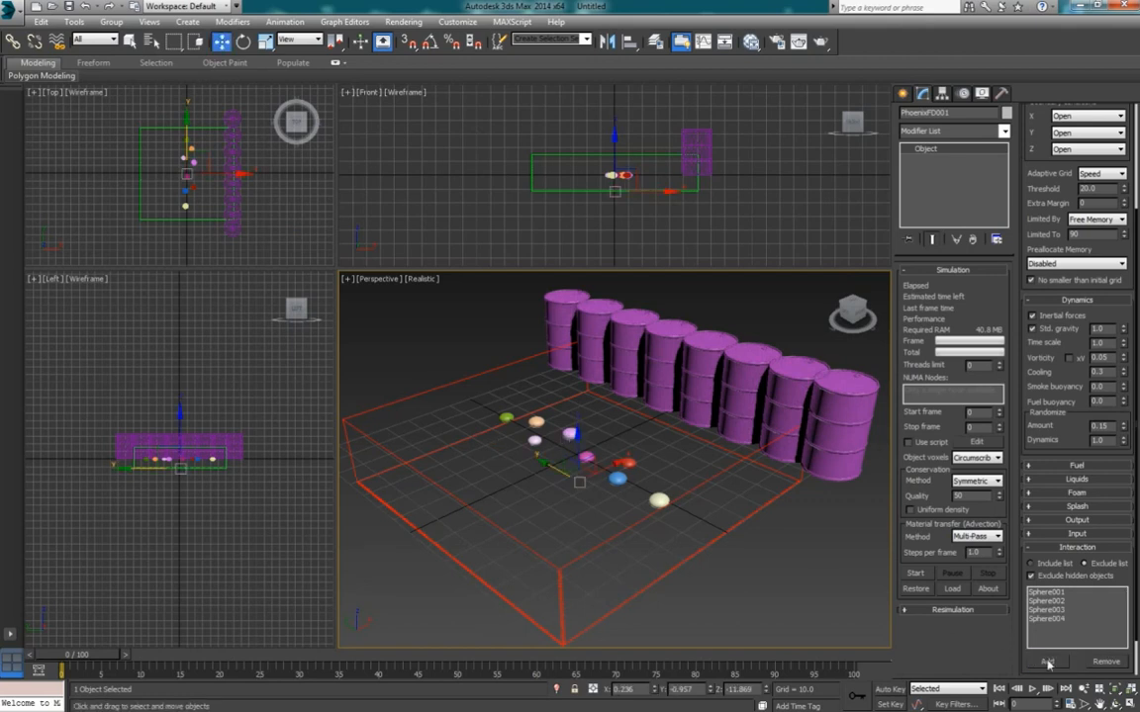
{"action": "left_click", "coordinate": [586, 459]}
{"action": "left_click", "coordinate": [590, 461]}
Add the remaining spheres, Sphere006 to Sphere008, to the simulator's exclude list and clear the selection.
{"action": "left_click", "coordinate": [1048, 661]}
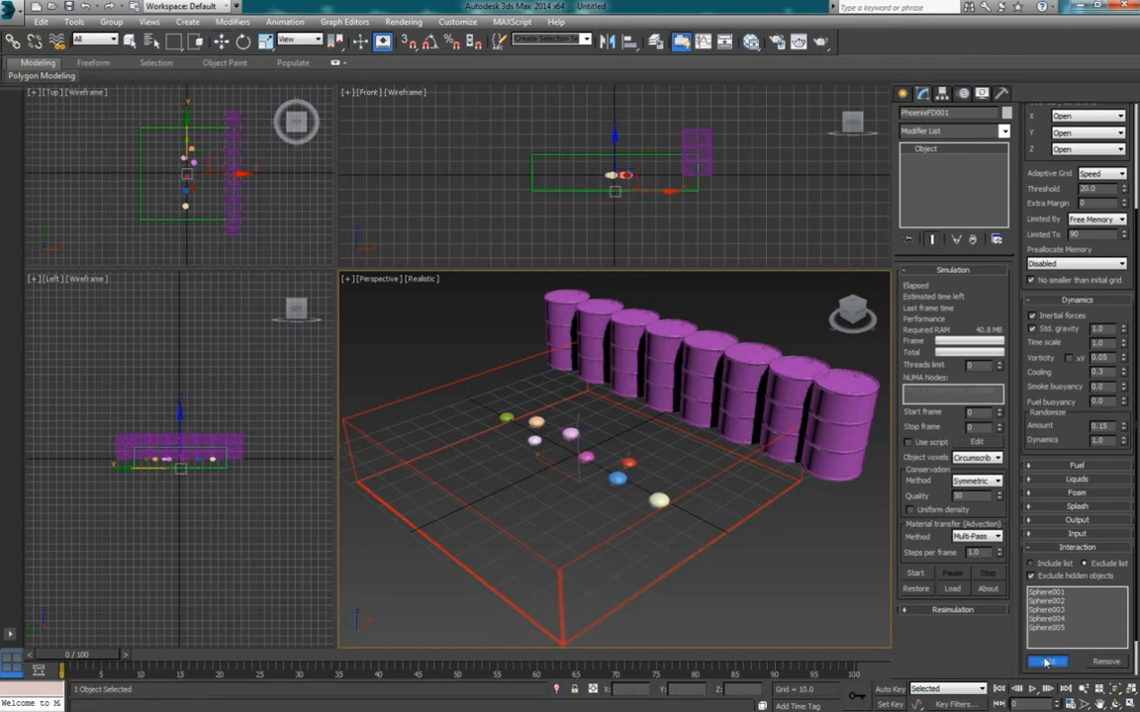
{"action": "left_click", "coordinate": [628, 463]}
{"action": "left_click", "coordinate": [1049, 662]}
{"action": "left_click", "coordinate": [659, 500]}
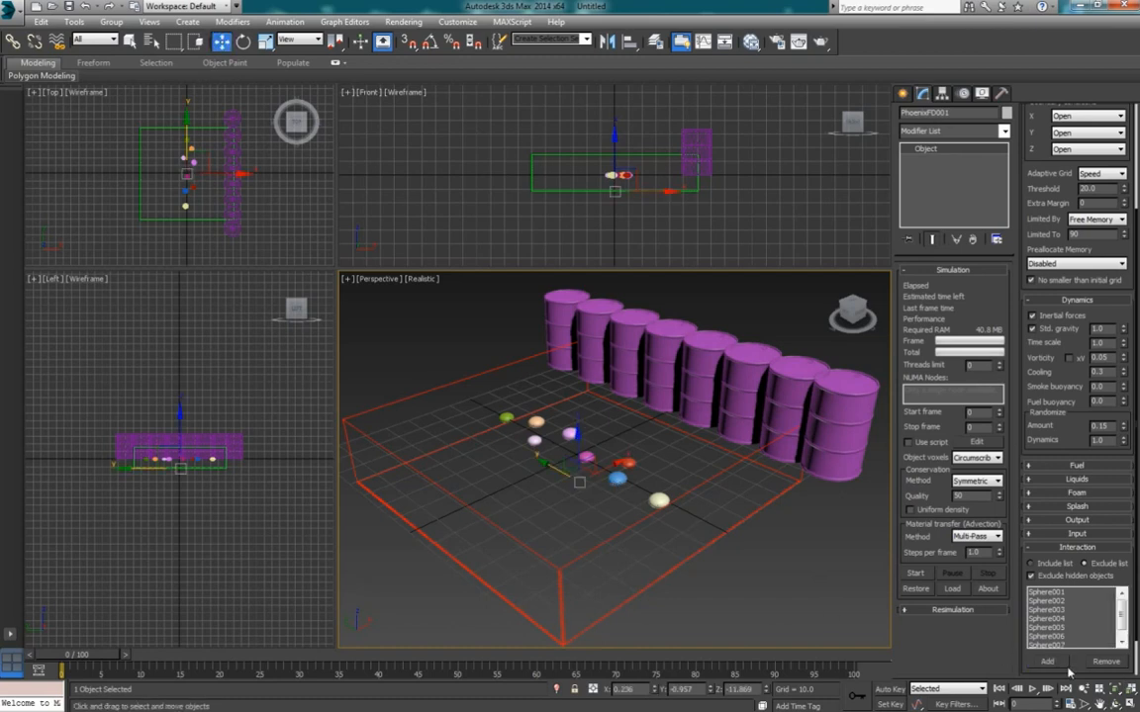
{"action": "left_click", "coordinate": [661, 502]}
{"action": "left_click", "coordinate": [1121, 643]}
{"action": "left_click", "coordinate": [1122, 643]}
{"action": "left_click", "coordinate": [484, 346]}
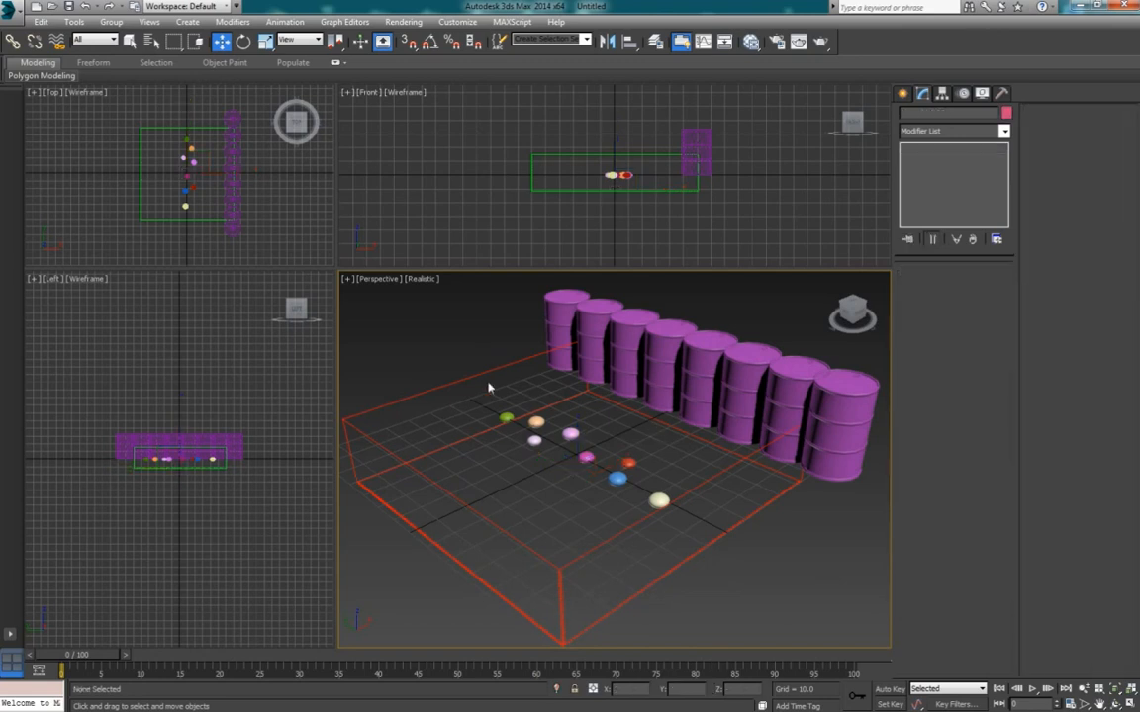
Draw a ground box around the simulator footprint, about 158 by 166 and 19 deep, and lower it to about -3.5 in Z.
{"action": "middle_click_drag", "start_coordinate": [490, 387], "coordinate": [504, 399]}
{"action": "left_click", "coordinate": [904, 94]}
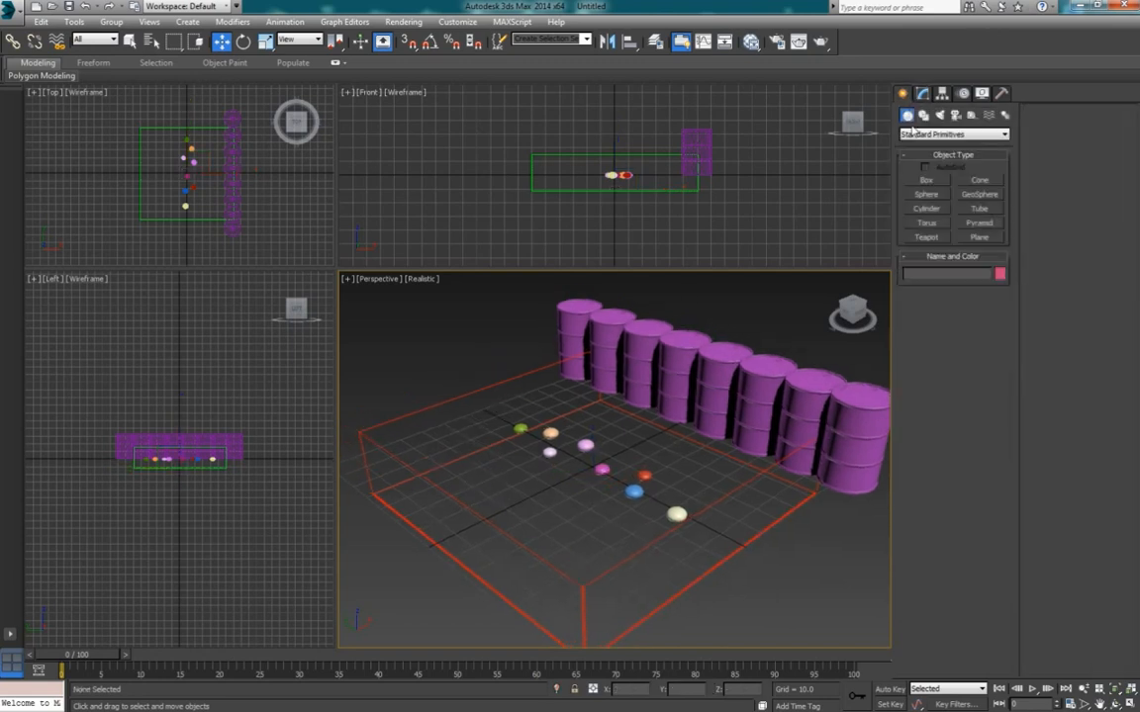
{"action": "left_click", "coordinate": [916, 181]}
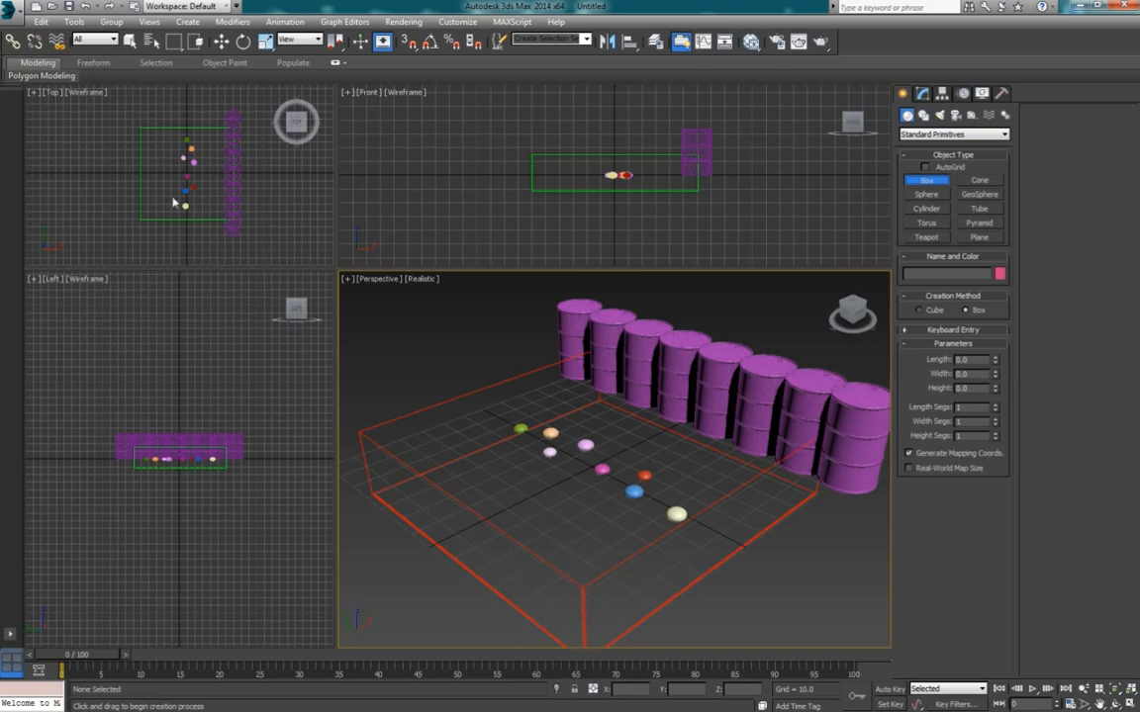
{"action": "left_click_drag", "start_coordinate": [124, 114], "coordinate": [253, 236]}
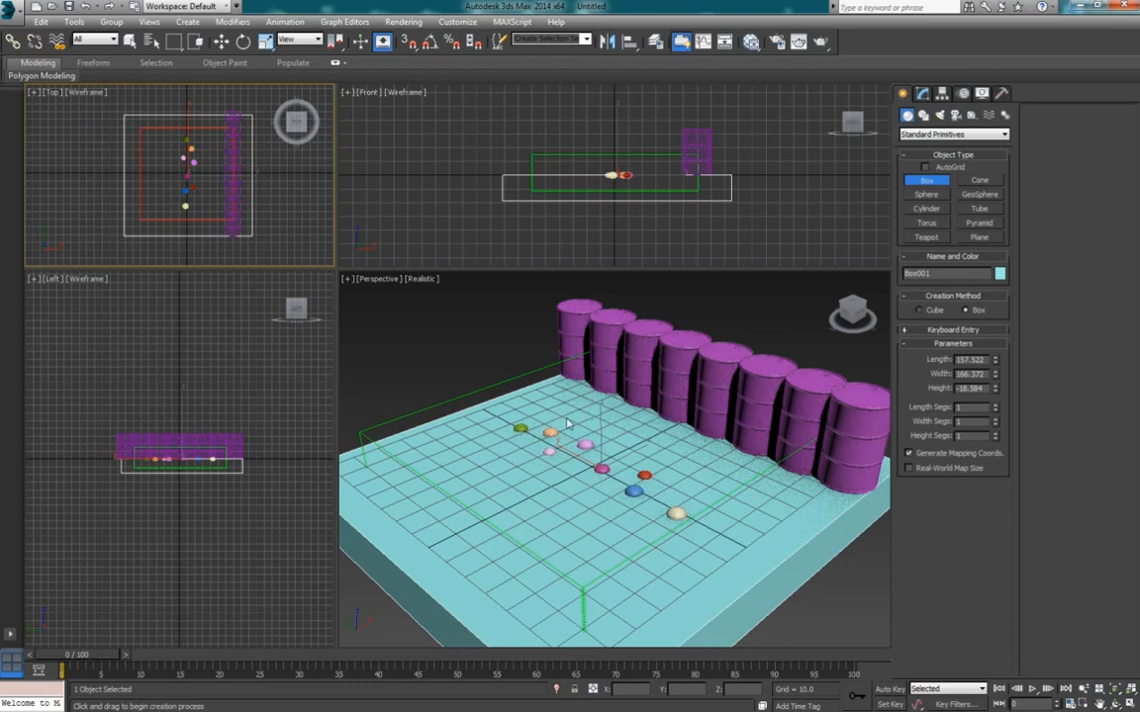
{"action": "right_click", "coordinate": [640, 186]}
{"action": "left_click_drag", "start_coordinate": [616, 121], "coordinate": [619, 126]}
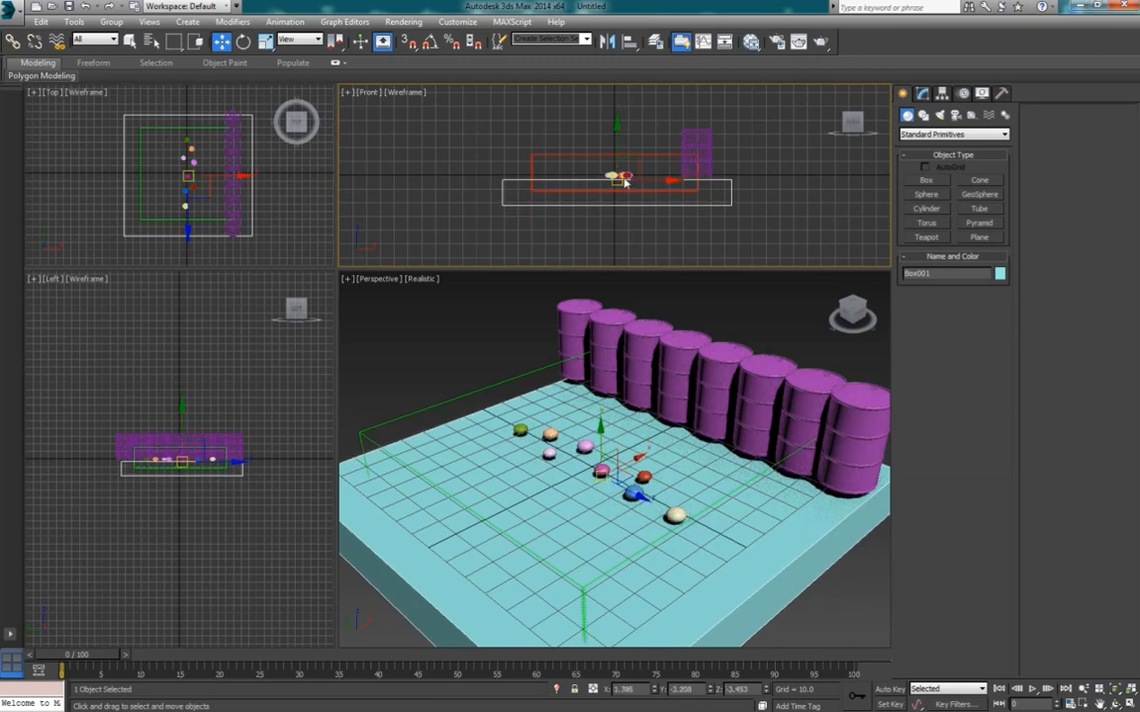
{"action": "scroll", "coordinate": [621, 181], "scroll_direction": "up", "scroll_amount": 4}
{"action": "scroll", "coordinate": [648, 181], "scroll_direction": "down", "scroll_amount": 5}
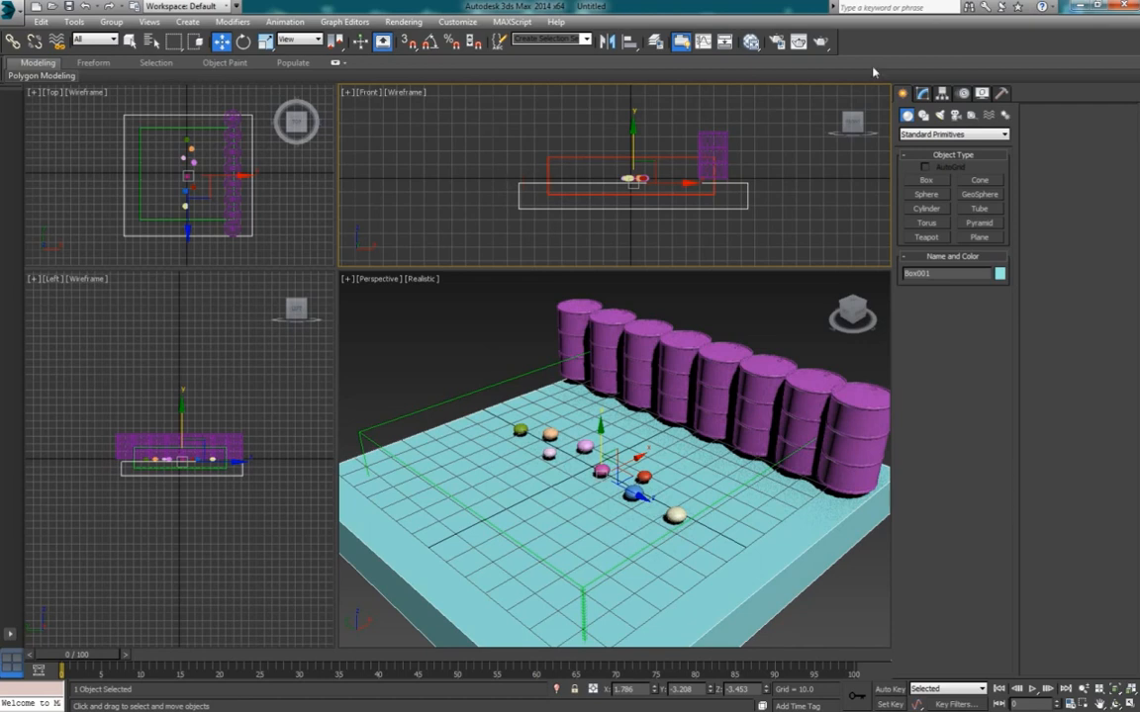
Draw a second, slightly larger box over the ground box, about 172 long, 190 wide and 14 deep.
{"action": "left_click", "coordinate": [926, 180]}
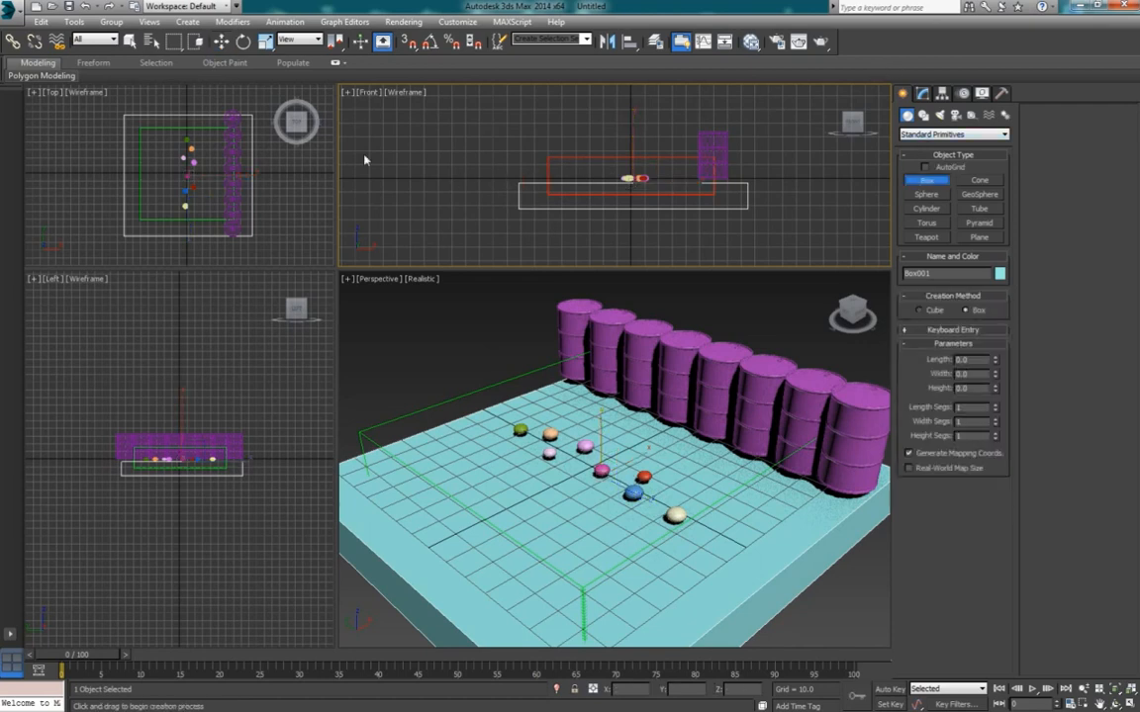
{"action": "left_click_drag", "start_coordinate": [125, 121], "coordinate": [260, 246]}
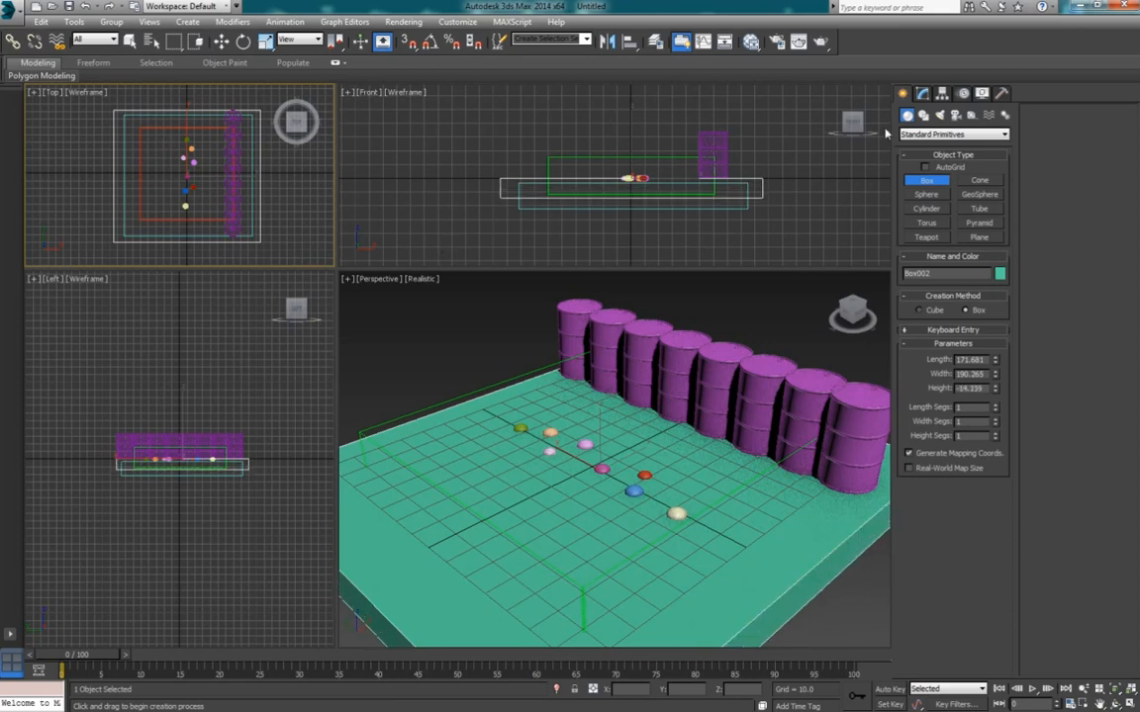
{"action": "left_click", "coordinate": [761, 189]}
{"action": "right_click", "coordinate": [761, 189]}
In the larger box's object properties, turn on Display as Box and turn off Renderable.
{"action": "right_click", "coordinate": [760, 188]}
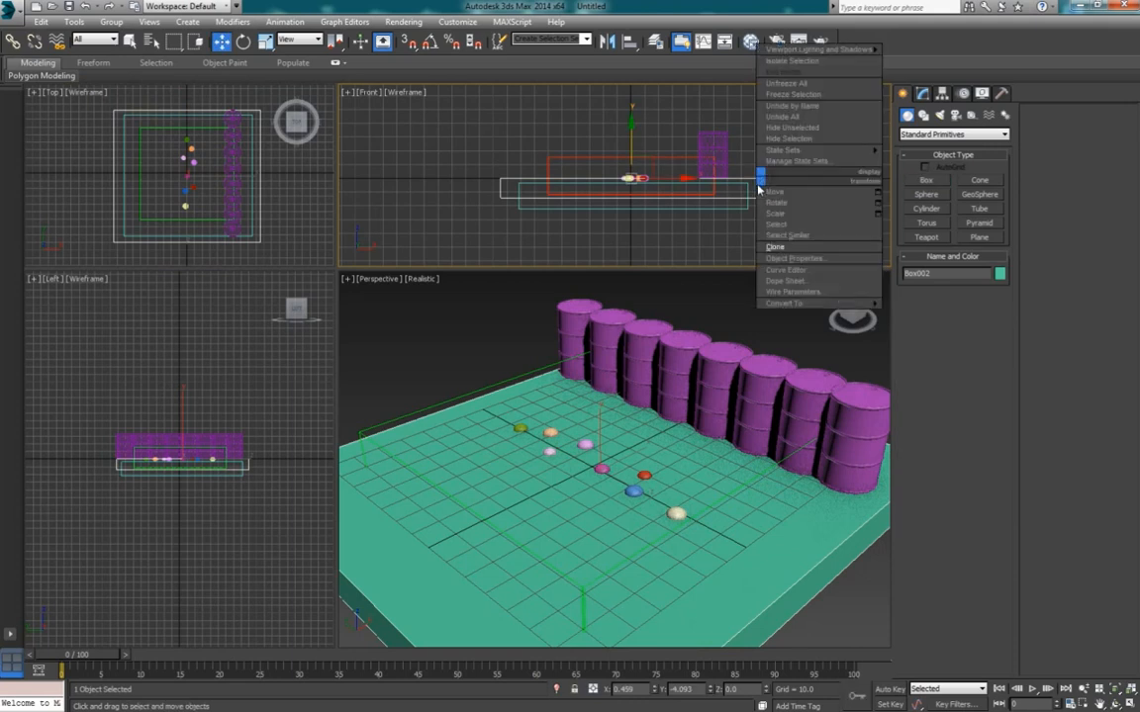
{"action": "left_click", "coordinate": [793, 258]}
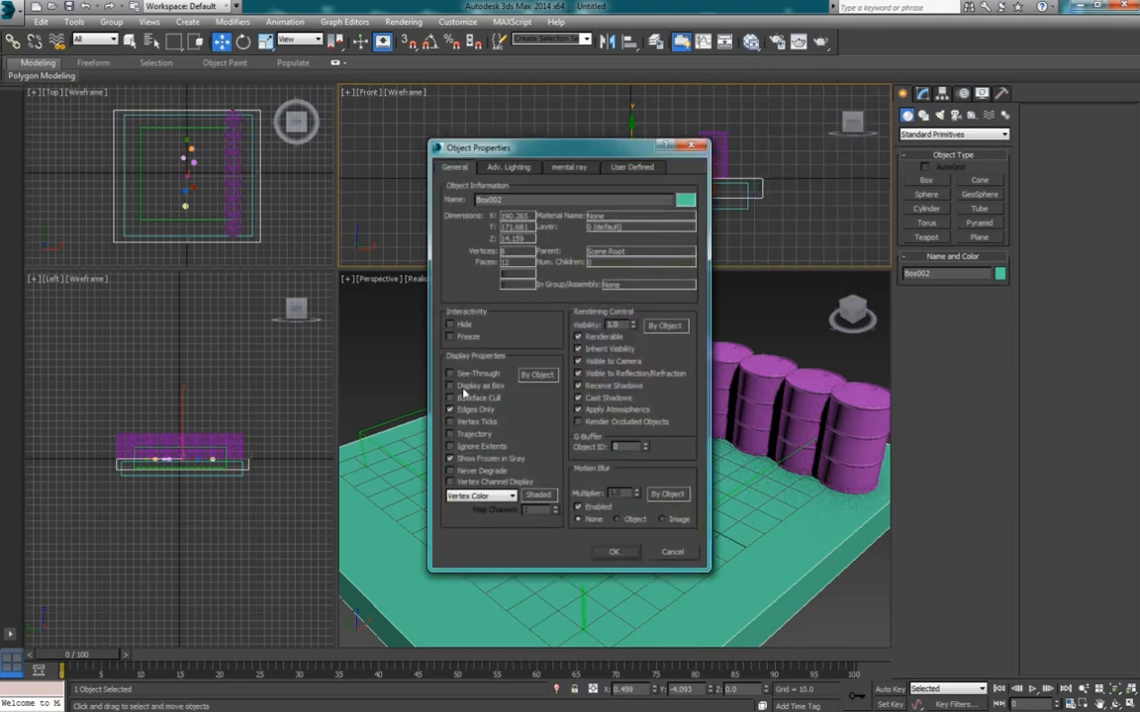
{"action": "left_click", "coordinate": [614, 551]}
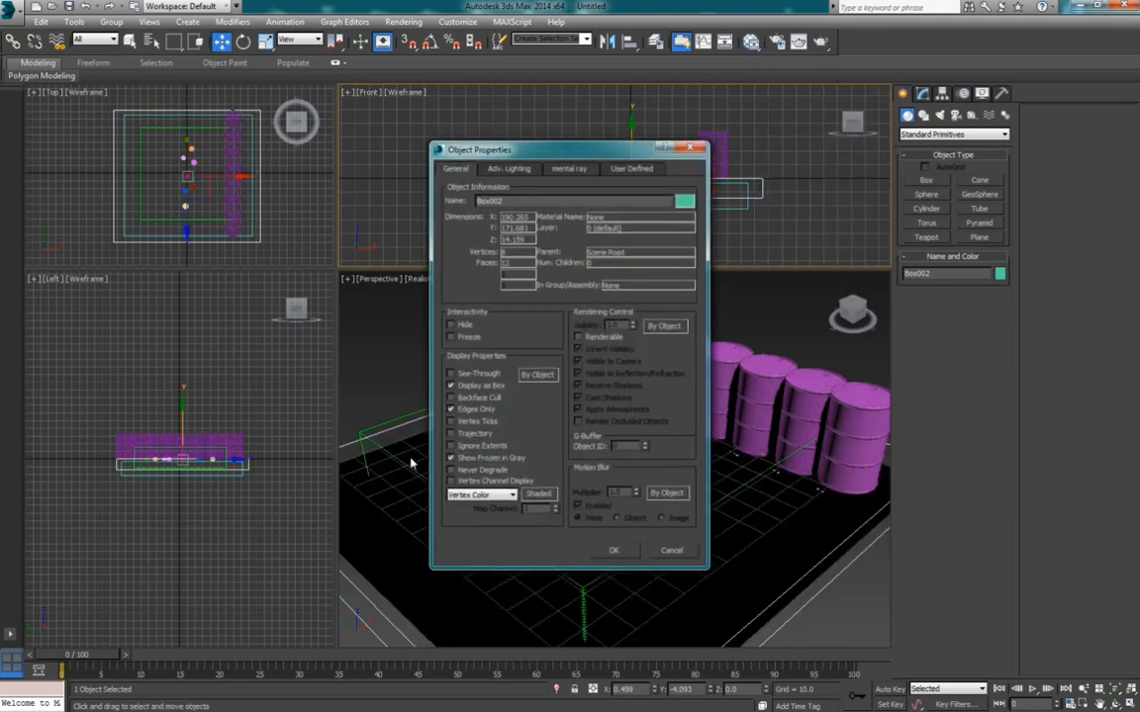
Create a new PHXSource helper outside the simulator grid, near its far corner away from the row of sources.
{"action": "left_click", "coordinate": [924, 92]}
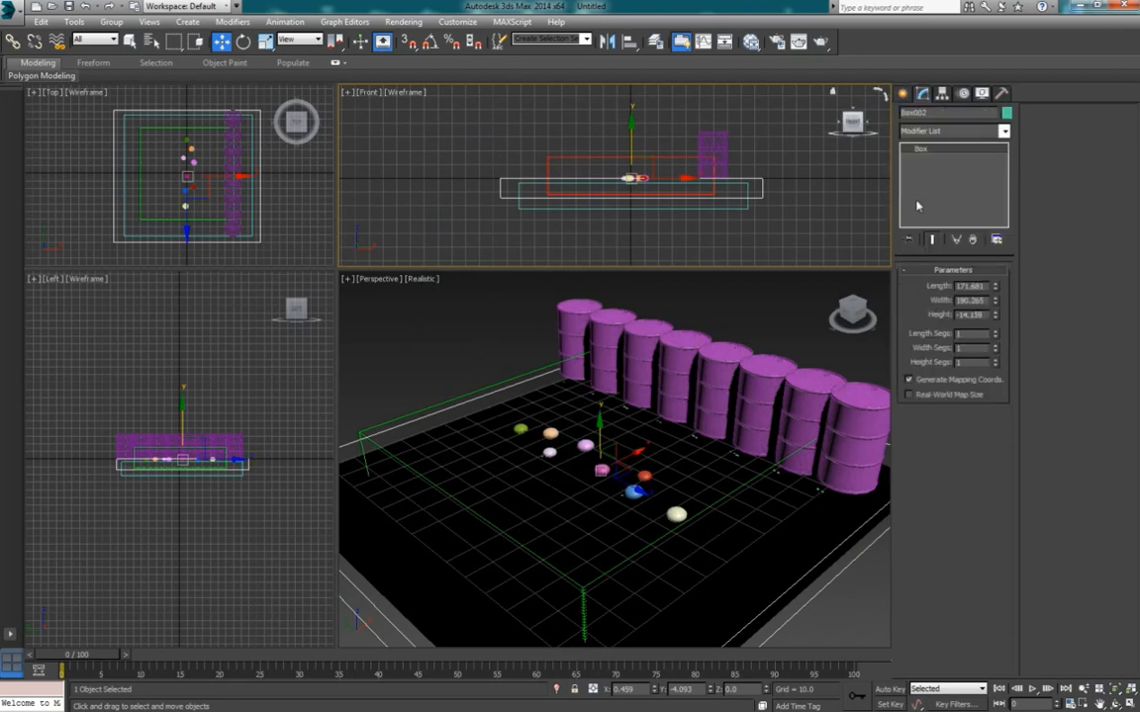
{"action": "left_click", "coordinate": [906, 93]}
{"action": "left_click", "coordinate": [954, 134]}
{"action": "left_click", "coordinate": [950, 282]}
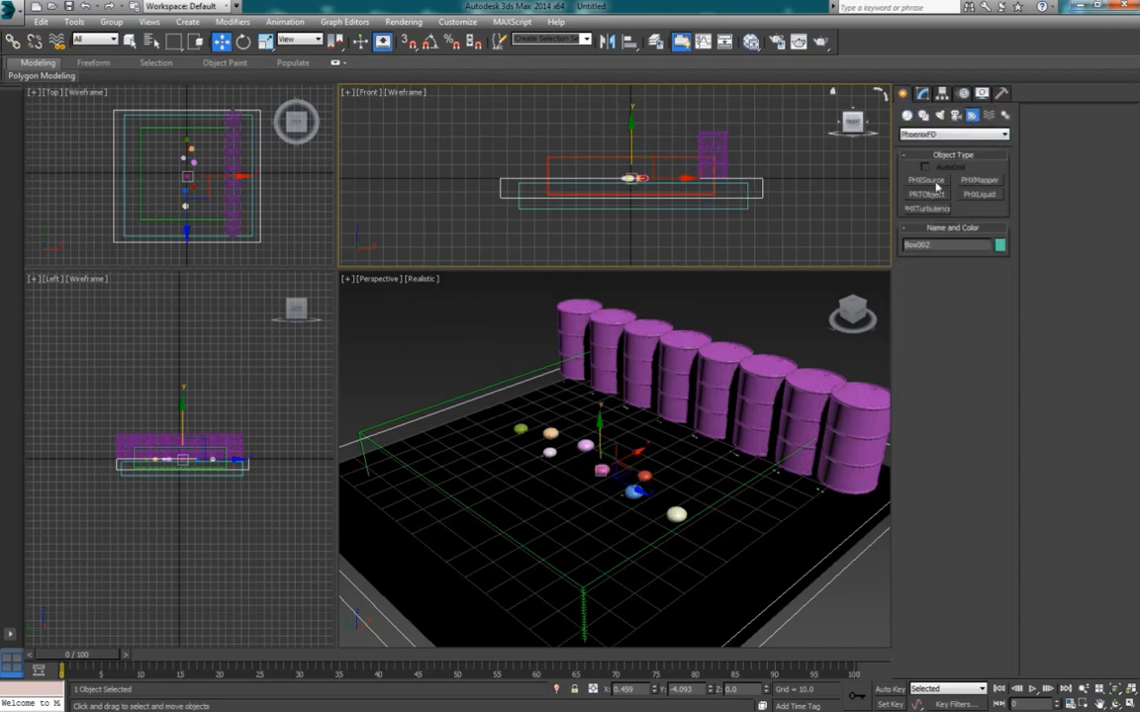
{"action": "left_click", "coordinate": [926, 180]}
{"action": "left_click_drag", "start_coordinate": [460, 344], "coordinate": [453, 346]}
{"action": "right_click", "coordinate": [485, 327]}
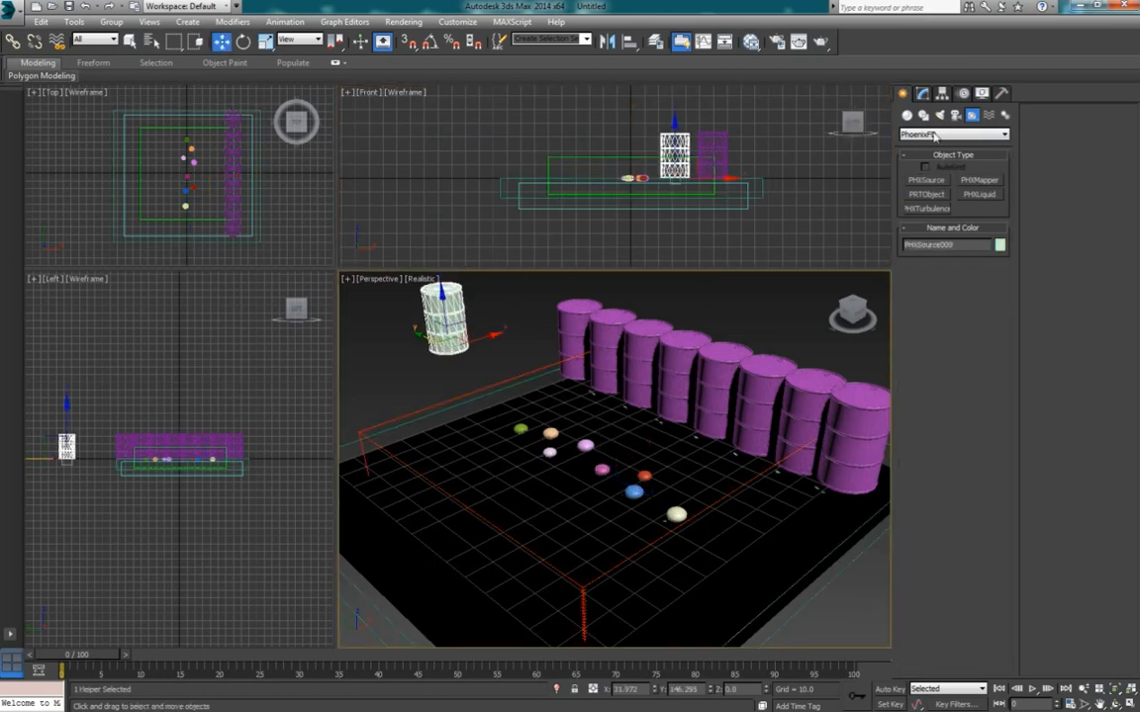
Assign the larger box, Box002, as the target object of the new Phoenix source.
{"action": "left_click", "coordinate": [922, 93]}
{"action": "scroll", "coordinate": [992, 535], "scroll_direction": "down", "scroll_amount": 1}
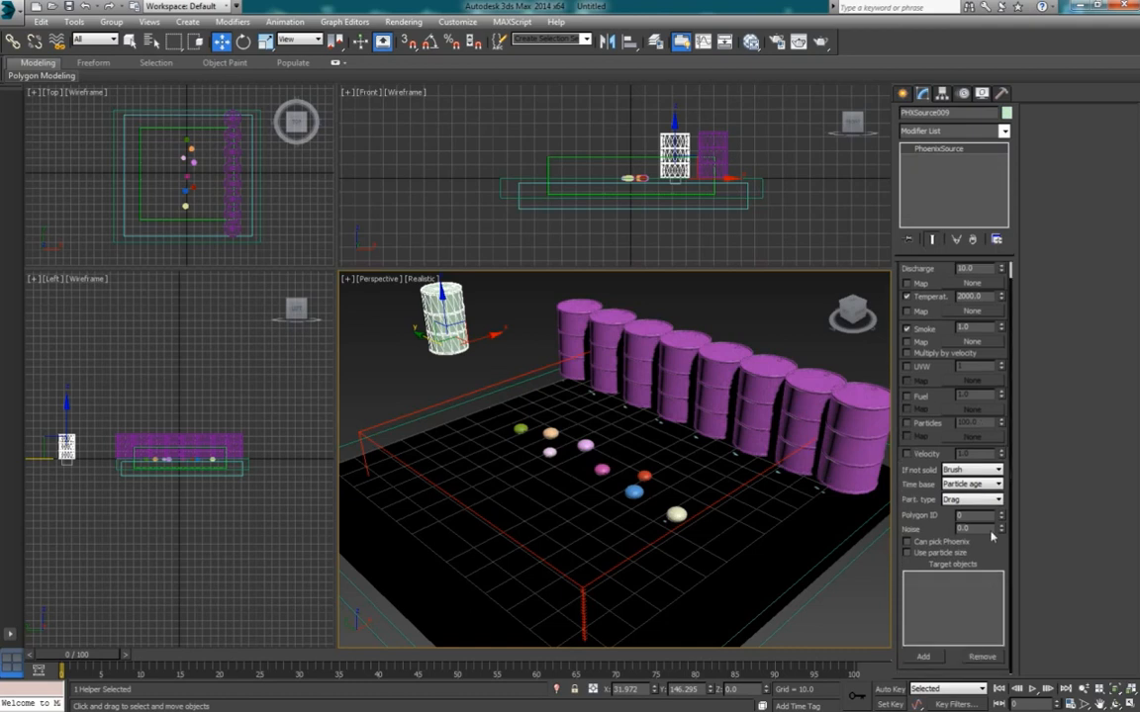
{"action": "left_click", "coordinate": [924, 656]}
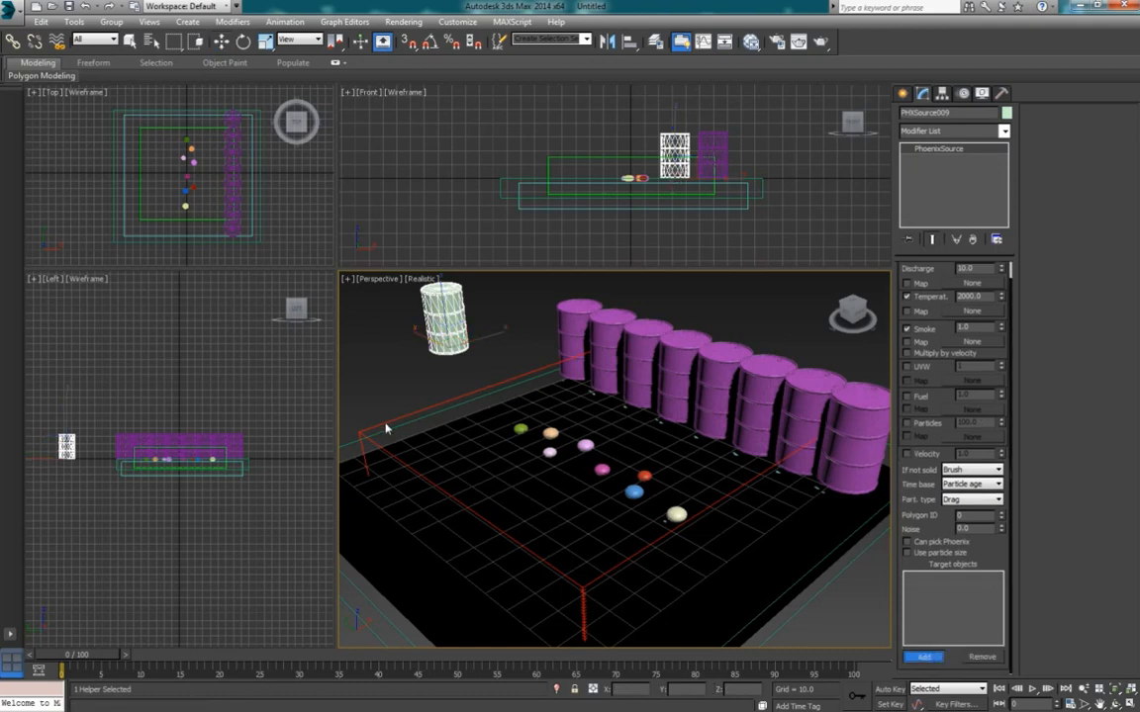
{"action": "left_click", "coordinate": [516, 190]}
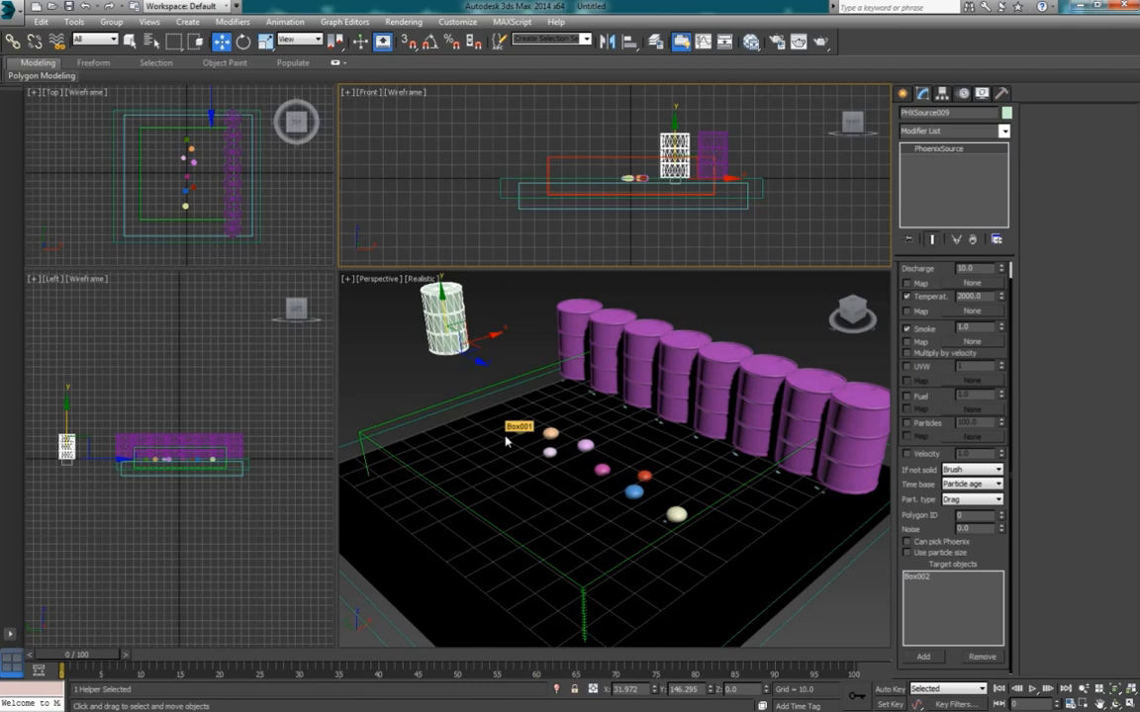
Set the new Phoenix source's temperature to 300.
{"action": "double_click", "coordinate": [969, 297]}
{"action": "type", "text": "300"}
{"action": "key", "text": "Return"}
{"action": "scroll", "coordinate": [942, 327], "scroll_direction": "up", "scroll_amount": 2}
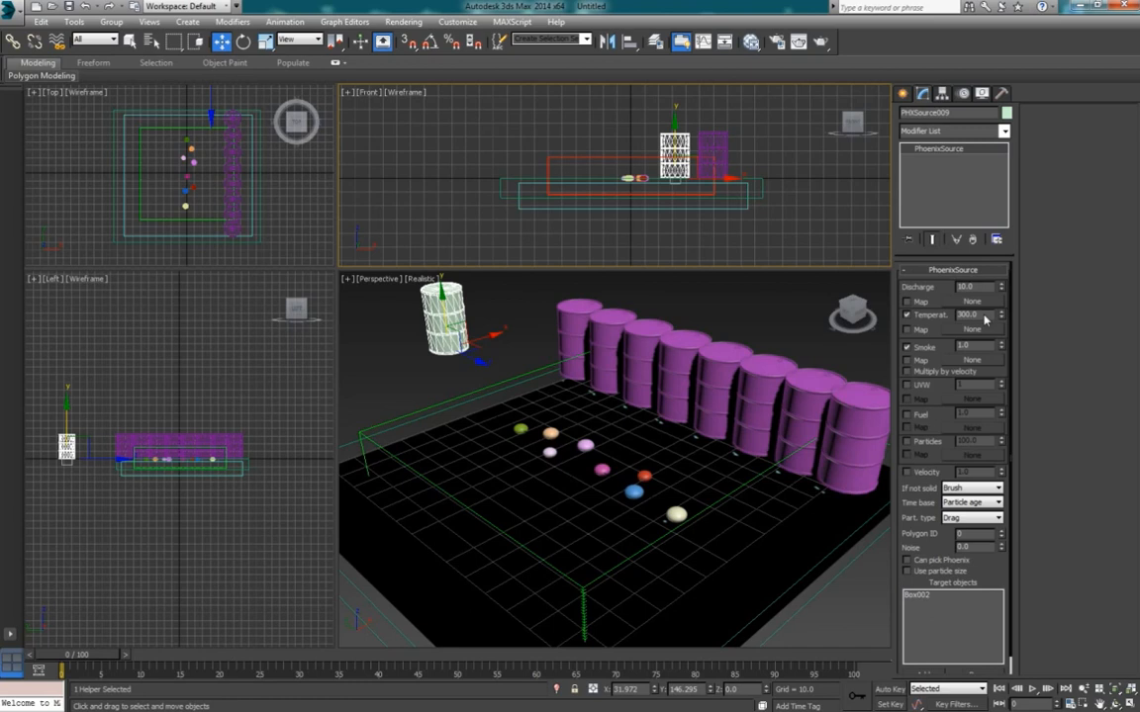
Set the larger box's Phoenix source to a discharge of 100.
{"action": "double_click", "coordinate": [972, 287]}
{"action": "left_click_drag", "start_coordinate": [986, 288], "coordinate": [973, 288]}
{"action": "left_click_drag", "start_coordinate": [984, 315], "coordinate": [917, 321]}
{"action": "left_click", "coordinate": [966, 317]}
{"action": "left_click_drag", "start_coordinate": [987, 580], "coordinate": [992, 565]}
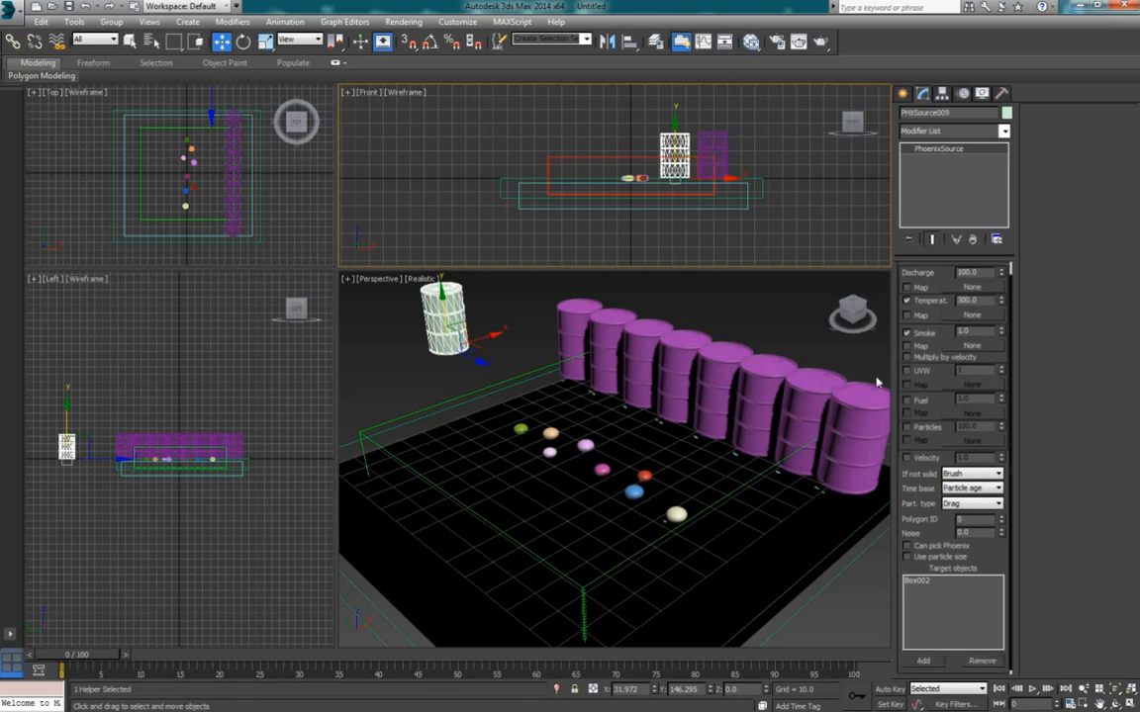
Animate the box source's discharge to drop to 0 a few frames in, using Auto Key.
{"action": "left_click", "coordinate": [120, 653]}
{"action": "left_click", "coordinate": [890, 691]}
{"action": "double_click", "coordinate": [986, 273]}
{"action": "type", "text": "0"}
{"action": "key", "text": "Return"}
{"action": "left_click", "coordinate": [902, 690]}
{"action": "mouse_move", "coordinate": [95, 657]}
{"action": "left_mouse_down"}
{"action": "mouse_move", "coordinate": [87, 662]}
{"action": "mouse_move", "coordinate": [115, 656]}
{"action": "left_mouse_up"}
Select the PhoenixFD simulator and run a short test simulation, stopping it after a few frames.
{"action": "left_click", "coordinate": [380, 429]}
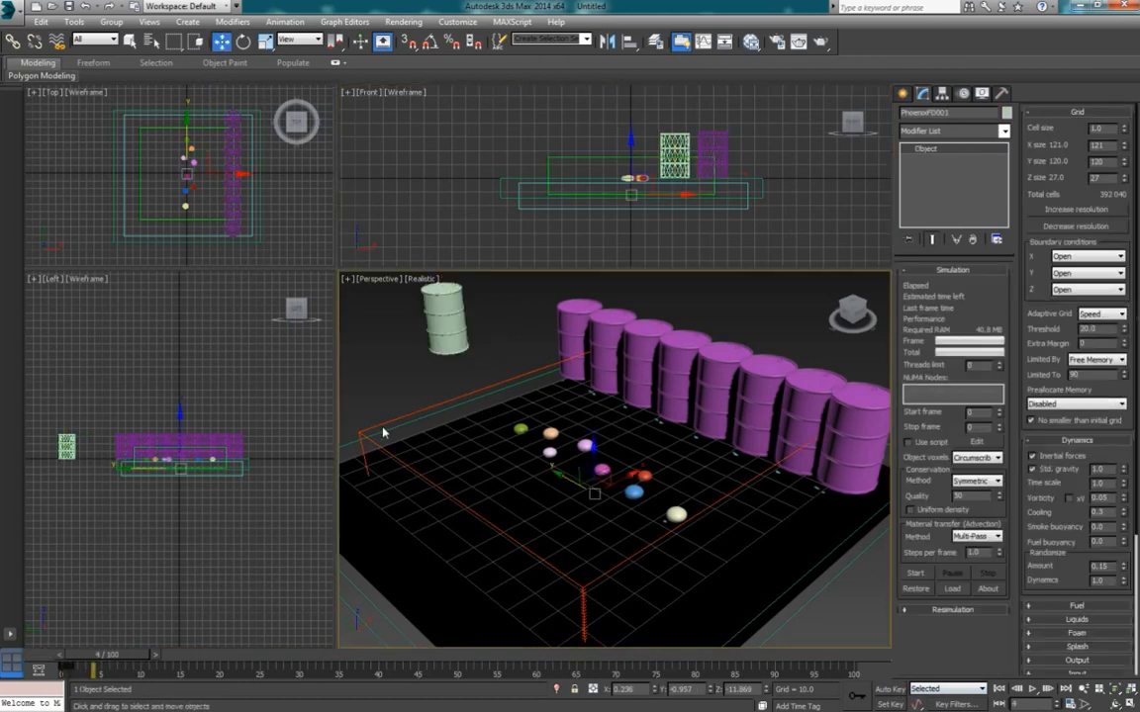
{"action": "left_click", "coordinate": [916, 574]}
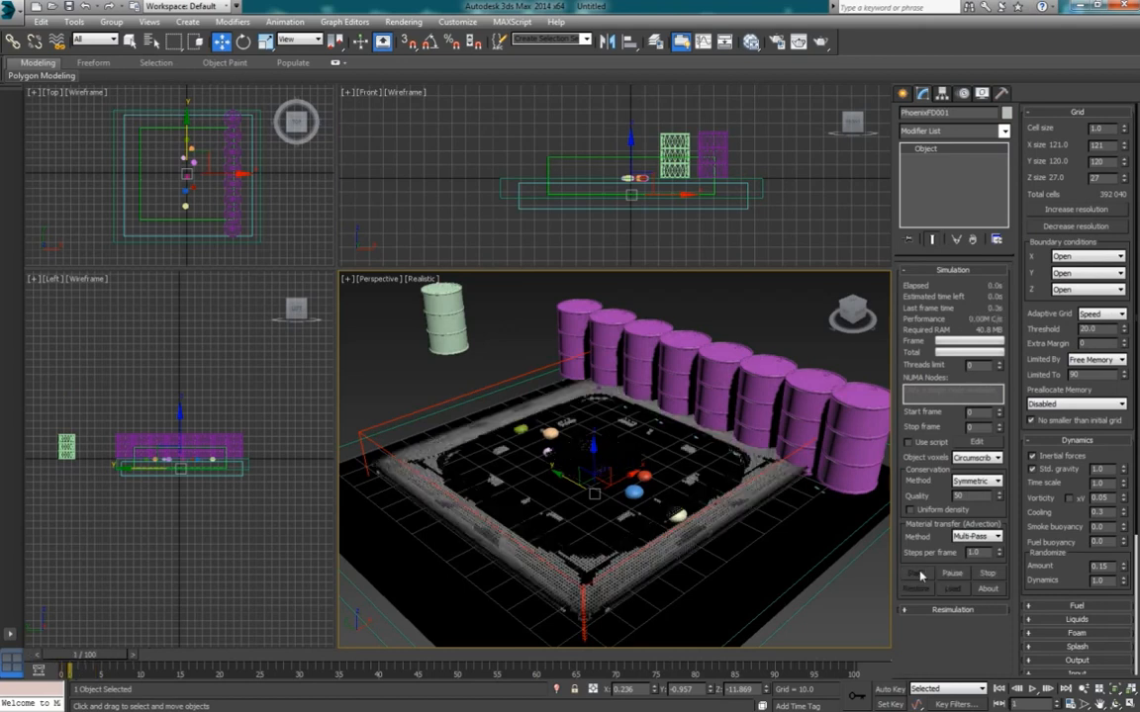
{"action": "left_click", "coordinate": [992, 576]}
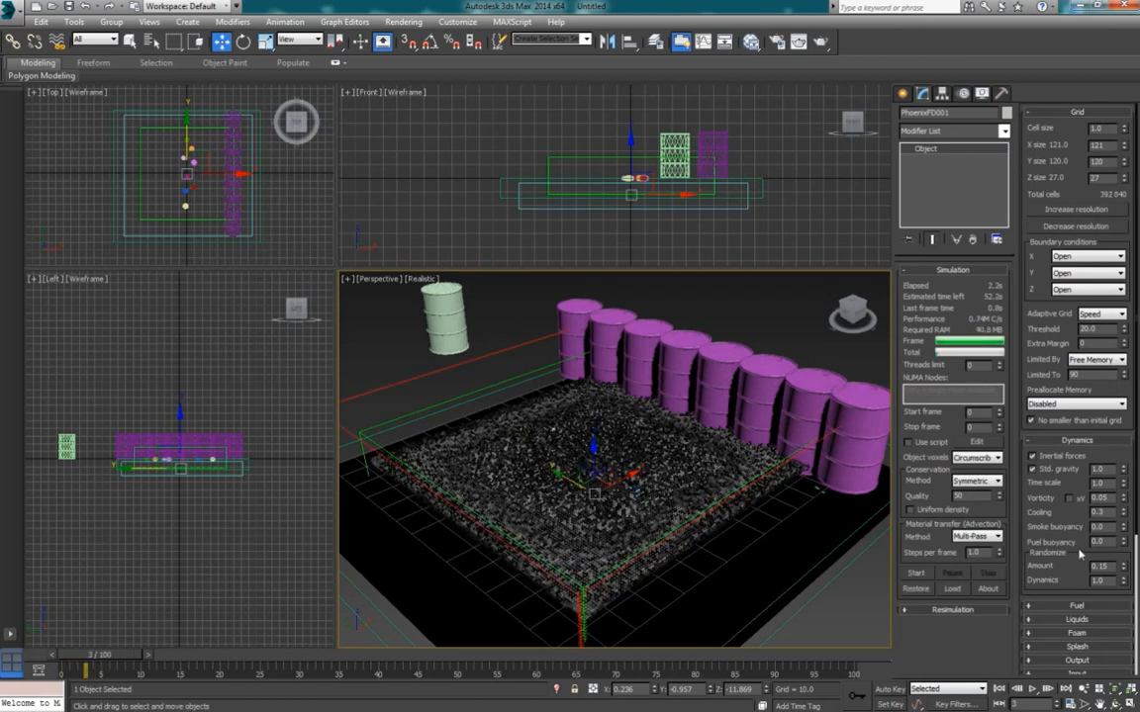
Add the larger box, Box002, to the simulator's interaction exclude list.
{"action": "scroll", "coordinate": [1081, 554], "scroll_direction": "down", "scroll_amount": 5}
{"action": "scroll", "coordinate": [1075, 603], "scroll_direction": "down", "scroll_amount": 1}
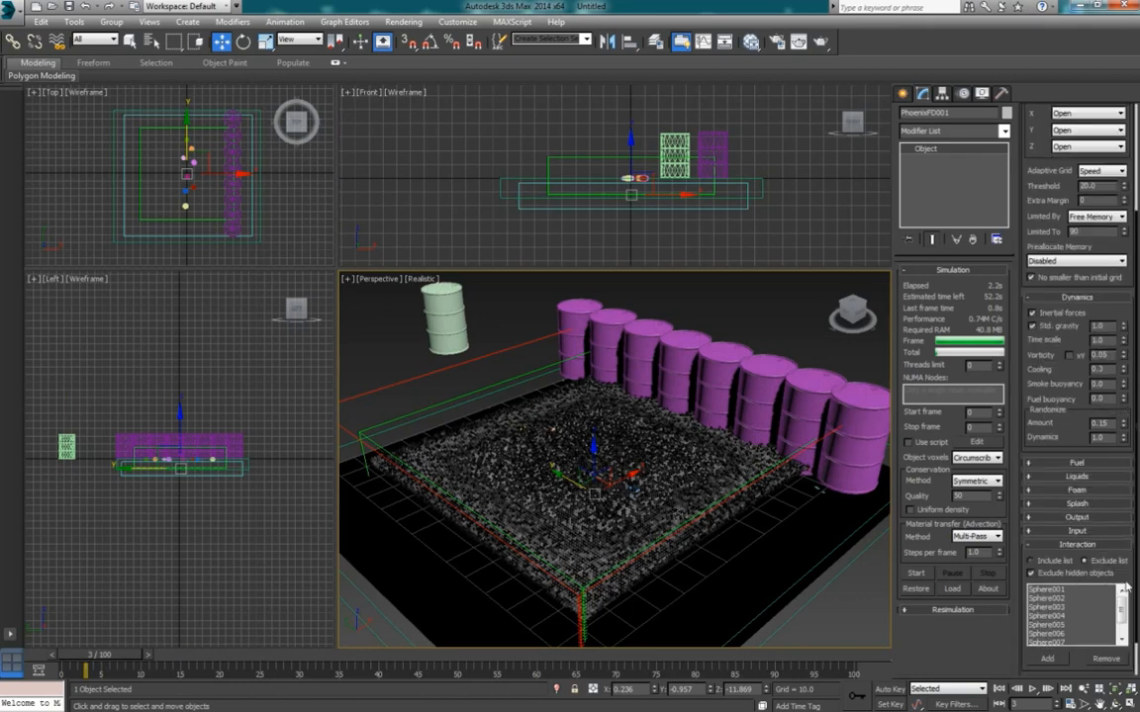
{"action": "left_click", "coordinate": [1050, 659]}
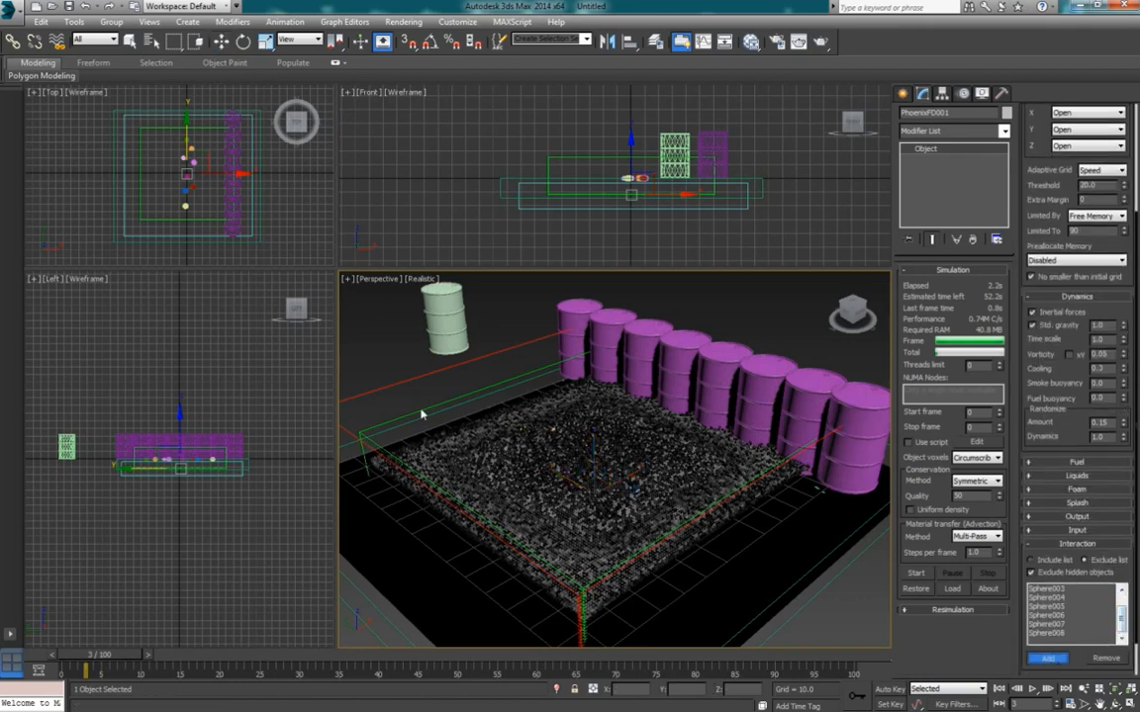
{"action": "left_click", "coordinate": [762, 185]}
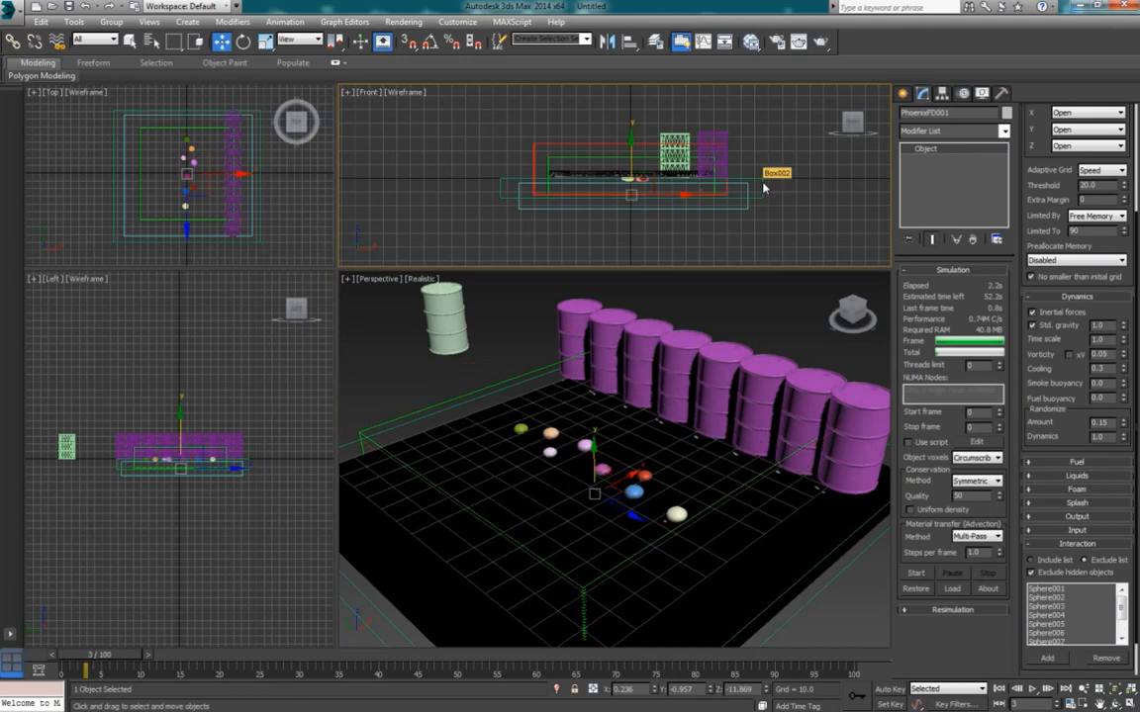
Run another test simulation to check the sphere explosions, stopping it around frame 8.
{"action": "left_click", "coordinate": [916, 573]}
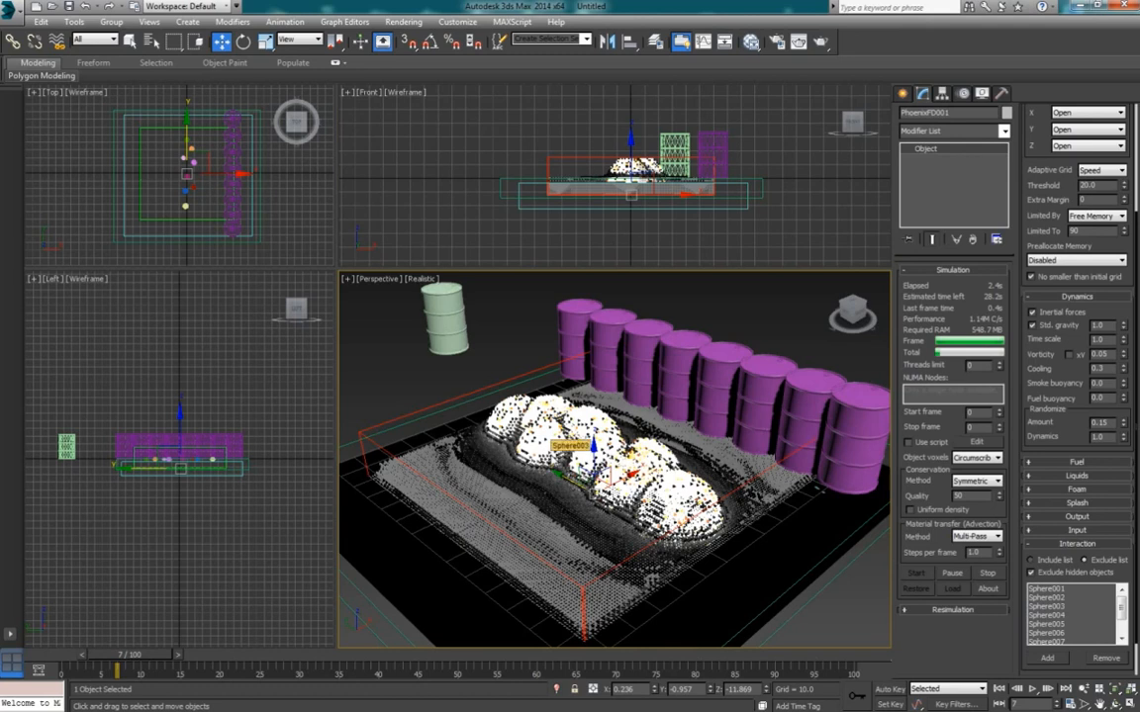
{"action": "left_click", "coordinate": [989, 575]}
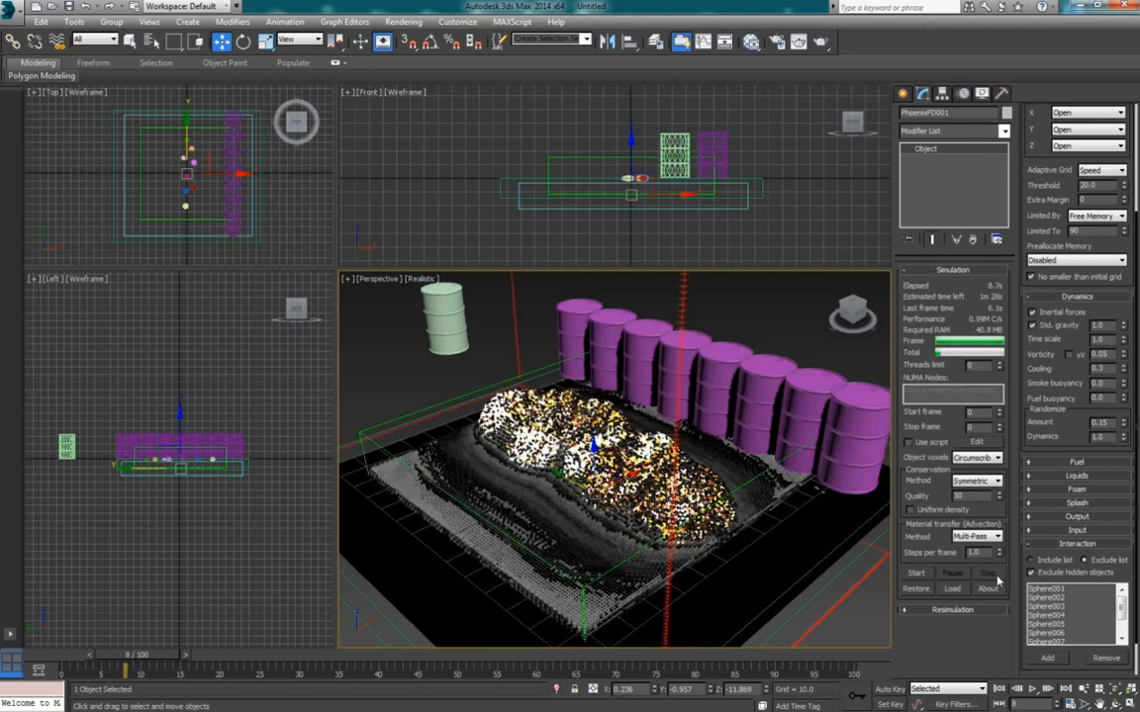
{"action": "left_click", "coordinate": [597, 158]}
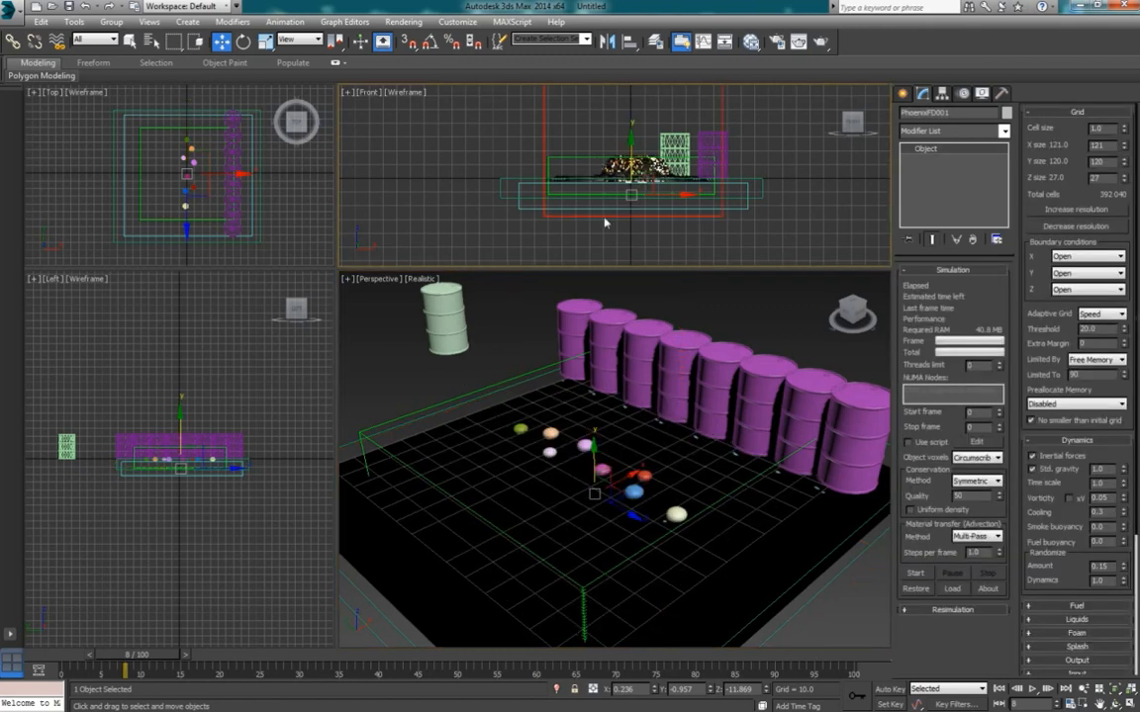
Move the animation keys of the second, third and fourth sphere sources to start at about frames 25, 33 and 40.
{"action": "left_click", "coordinate": [570, 318]}
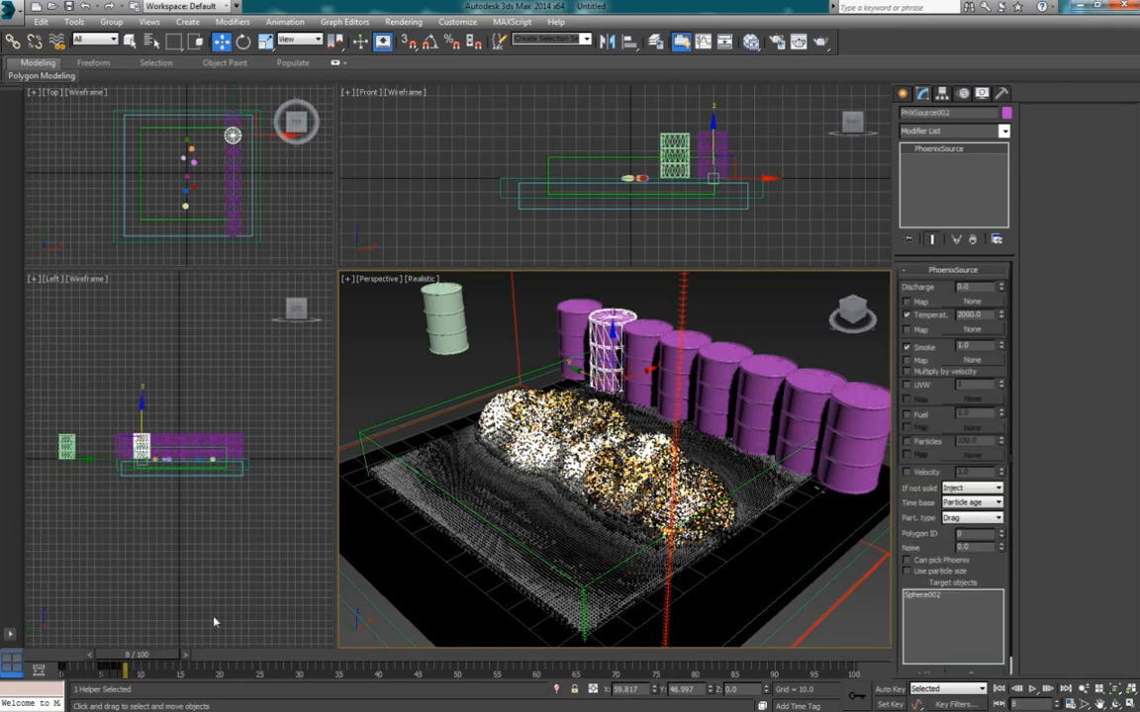
{"action": "left_click_drag", "start_coordinate": [135, 674], "coordinate": [260, 669]}
{"action": "left_click", "coordinate": [645, 356]}
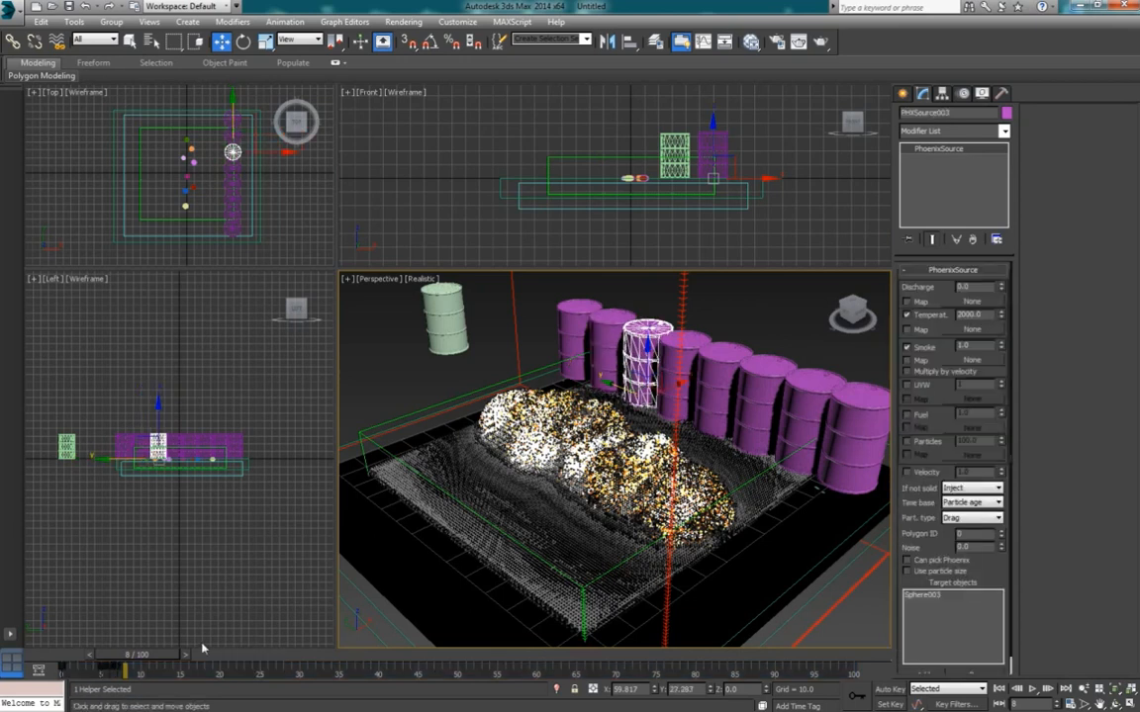
{"action": "left_click_drag", "start_coordinate": [138, 672], "coordinate": [321, 672]}
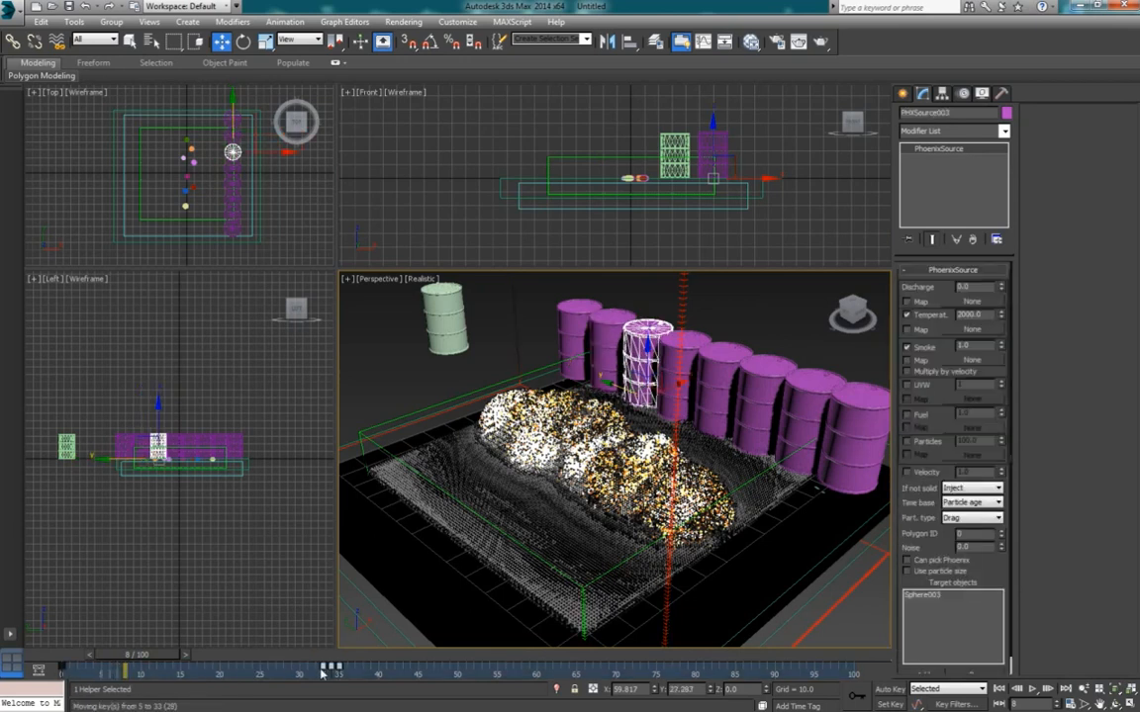
{"action": "left_click", "coordinate": [687, 350]}
{"action": "left_click_drag", "start_coordinate": [124, 672], "coordinate": [380, 669]}
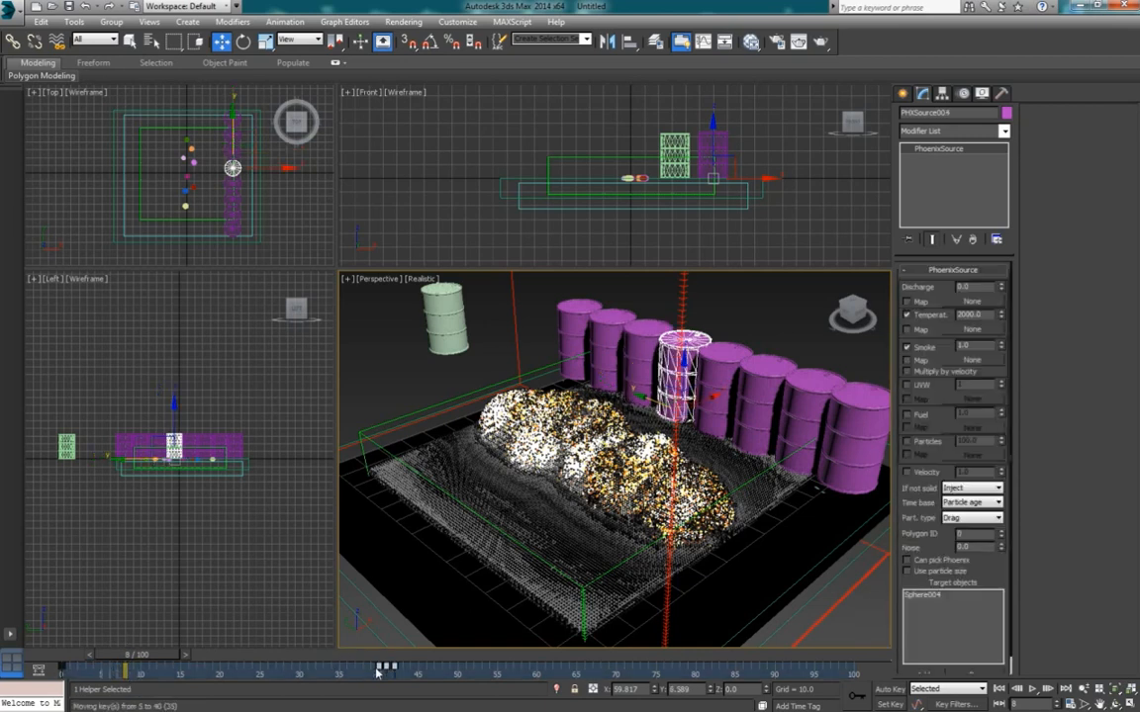
Move the animation keys of the fifth through eighth sphere sources to start at about frames 55, 79, 85 and 93.
{"action": "left_click", "coordinate": [717, 369]}
{"action": "left_click_drag", "start_coordinate": [137, 666], "coordinate": [500, 670]}
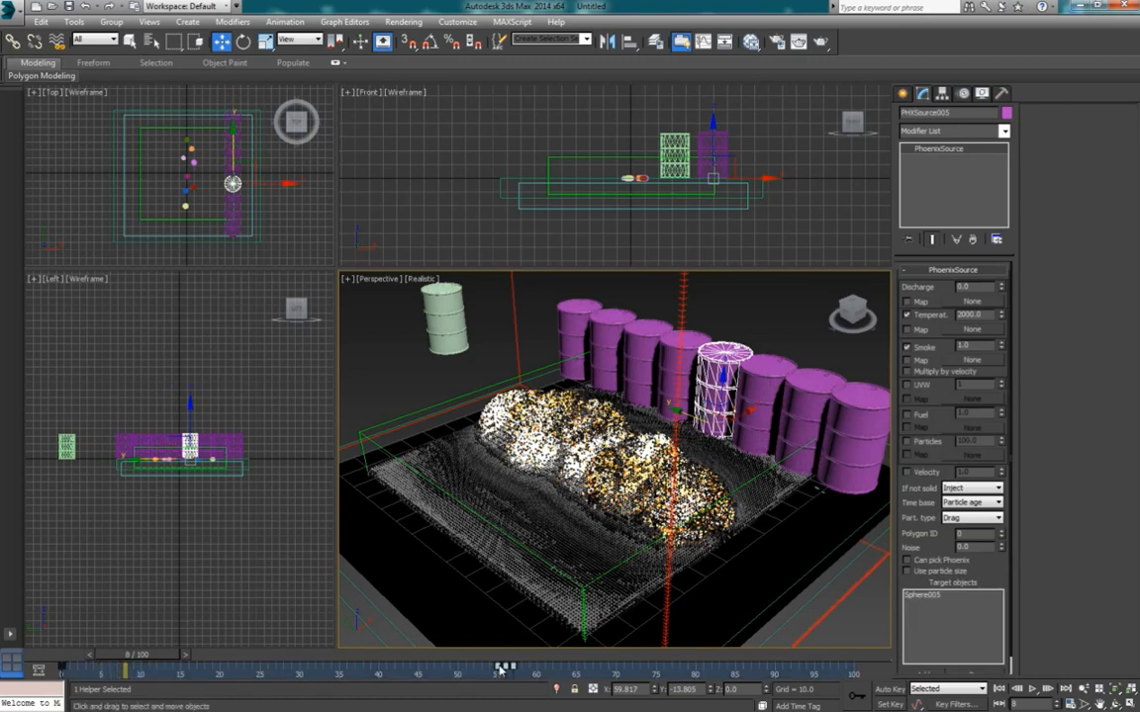
{"action": "left_click", "coordinate": [767, 396]}
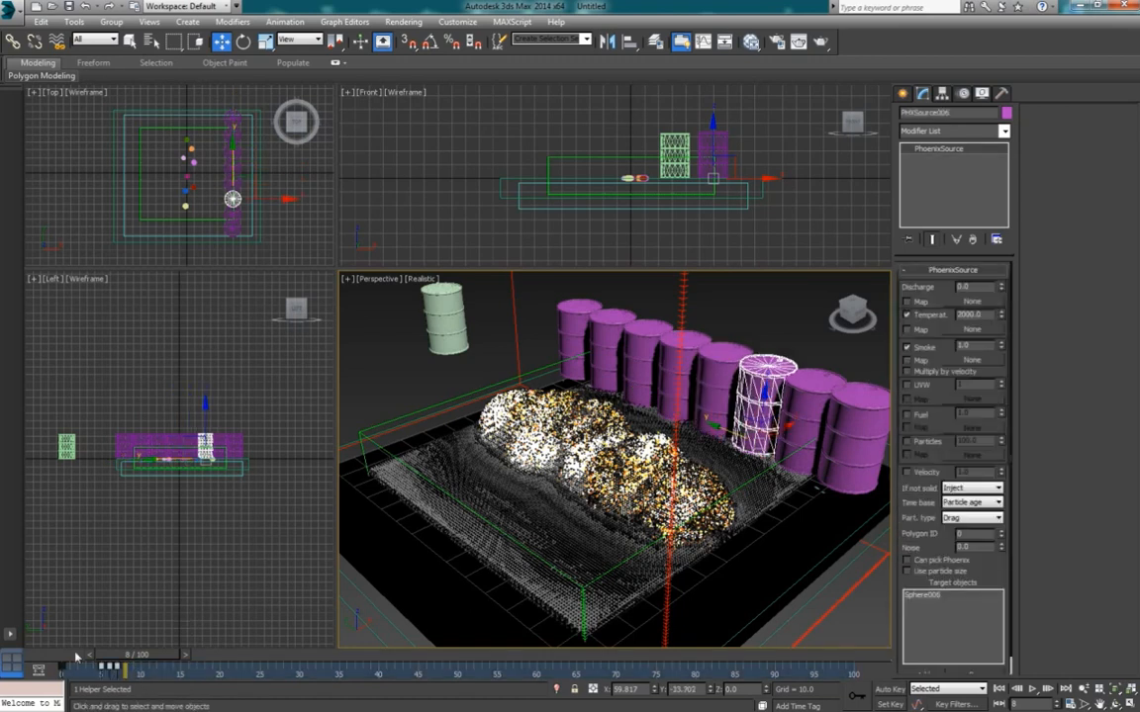
{"action": "left_click_drag", "start_coordinate": [100, 668], "coordinate": [697, 680]}
{"action": "left_click", "coordinate": [812, 416]}
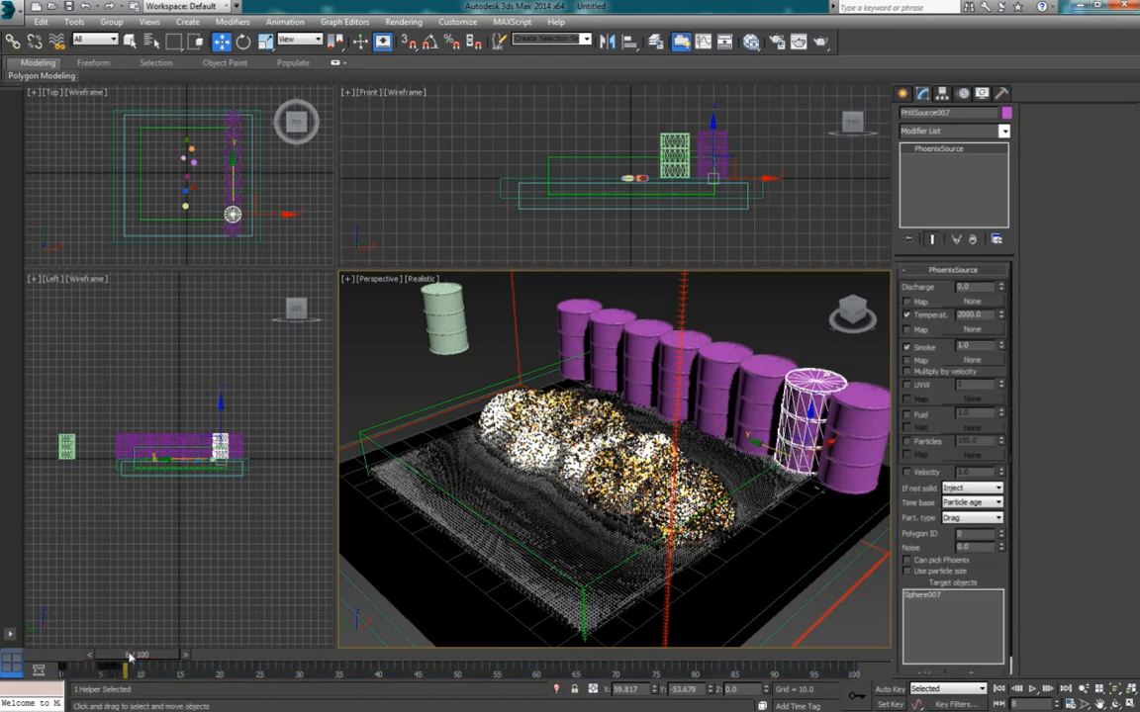
{"action": "left_click_drag", "start_coordinate": [119, 669], "coordinate": [743, 672]}
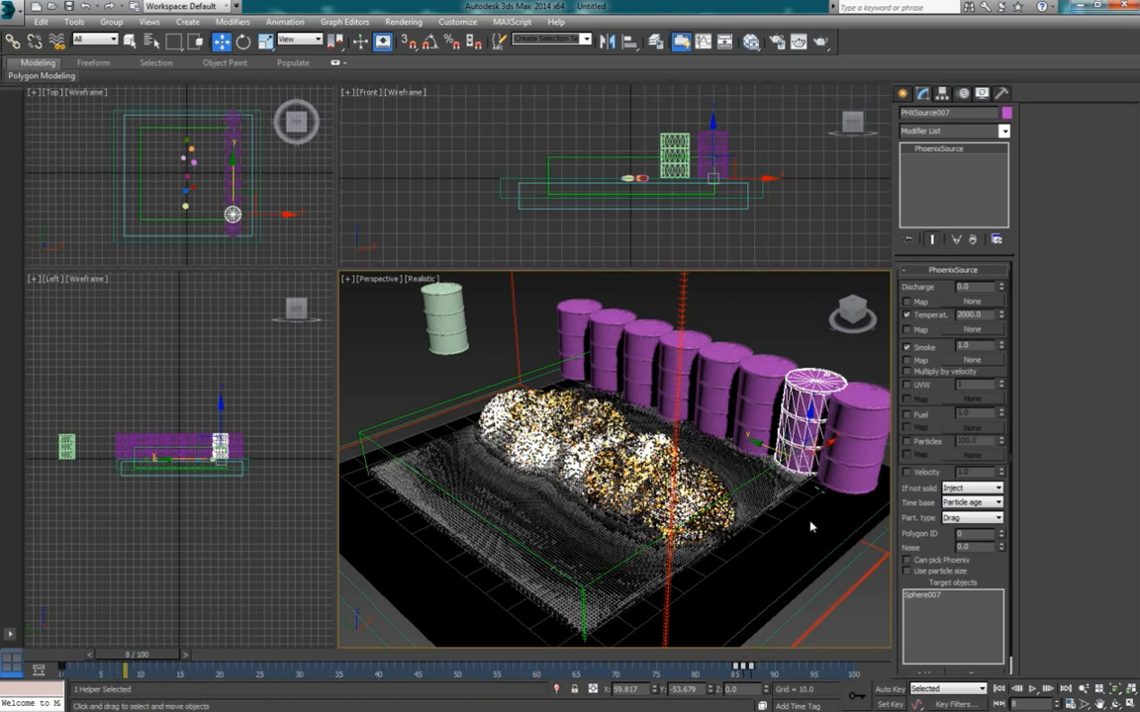
{"action": "left_click", "coordinate": [877, 413]}
{"action": "left_click_drag", "start_coordinate": [138, 670], "coordinate": [742, 672]}
Check the key timing across the sphere sources and shift the fourth source's keys about four frames later.
{"action": "left_click", "coordinate": [582, 341]}
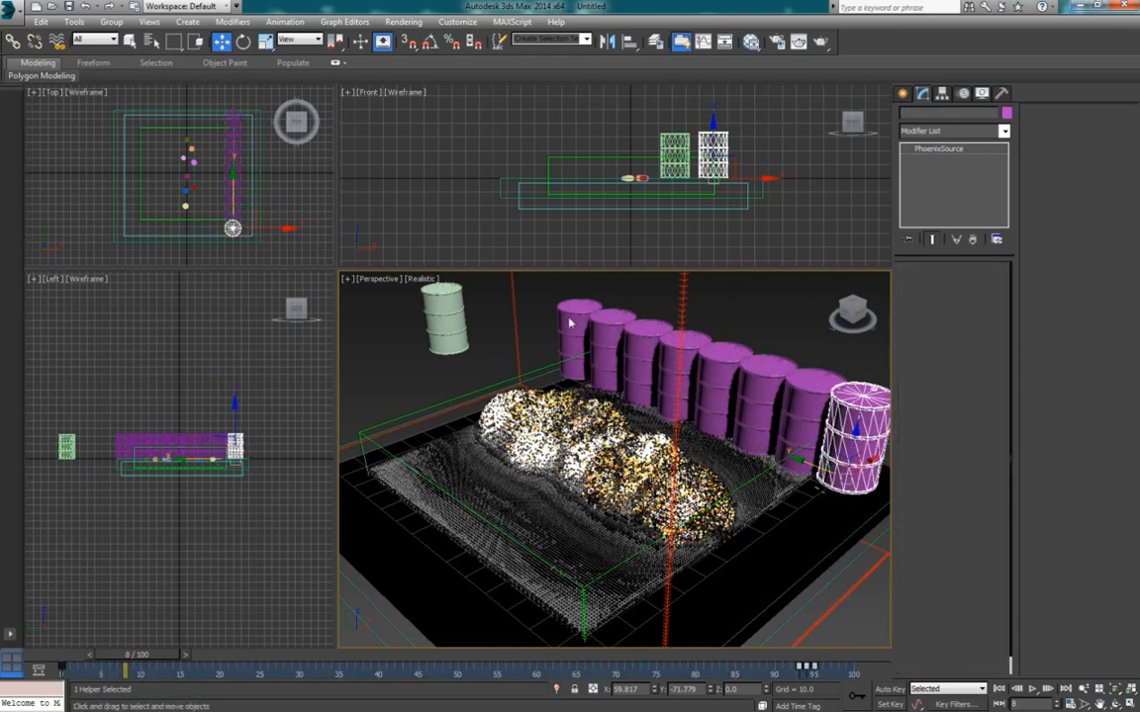
{"action": "left_click_drag", "start_coordinate": [611, 332], "coordinate": [682, 354]}
{"action": "left_click_drag", "start_coordinate": [394, 668], "coordinate": [427, 668]}
{"action": "left_click_drag", "start_coordinate": [730, 367], "coordinate": [801, 394]}
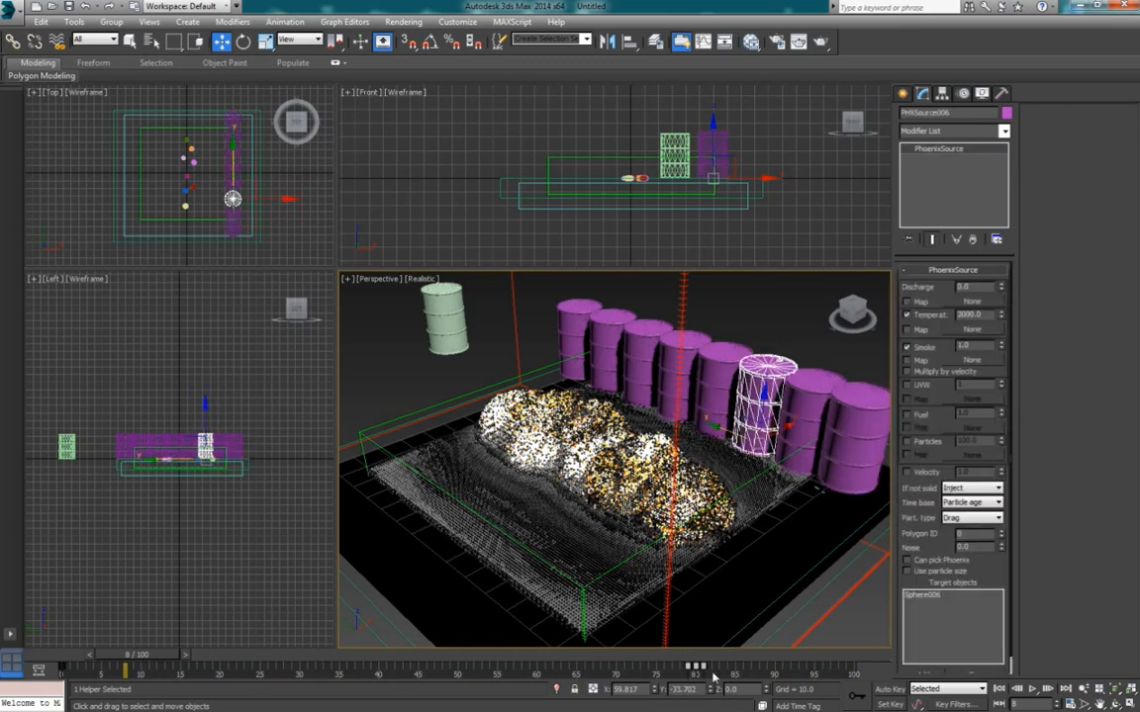
{"action": "left_click_drag", "start_coordinate": [712, 674], "coordinate": [711, 673]}
Select the PhoenixFD simulator and start the simulation with the staggered explosion timing.
{"action": "left_click", "coordinate": [563, 364]}
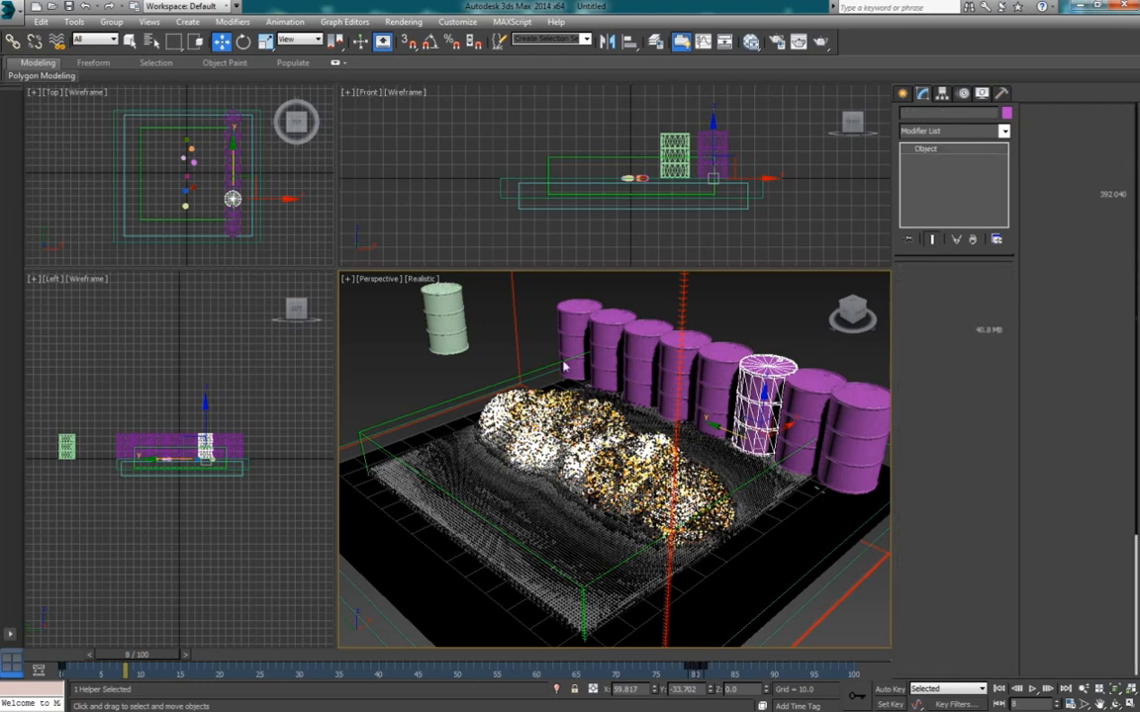
{"action": "left_click", "coordinate": [923, 577]}
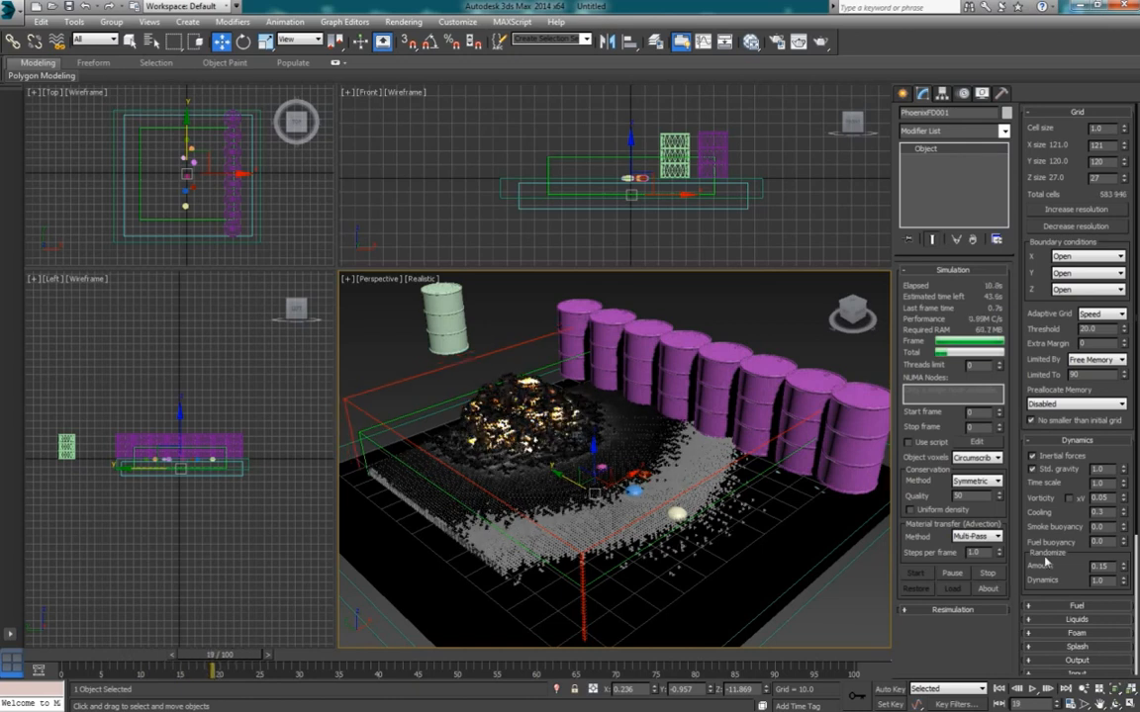
Open the simulator's Colors and transparency render parameters and move the window clear of the explosion.
{"action": "scroll", "coordinate": [1072, 509], "scroll_direction": "down", "scroll_amount": 5}
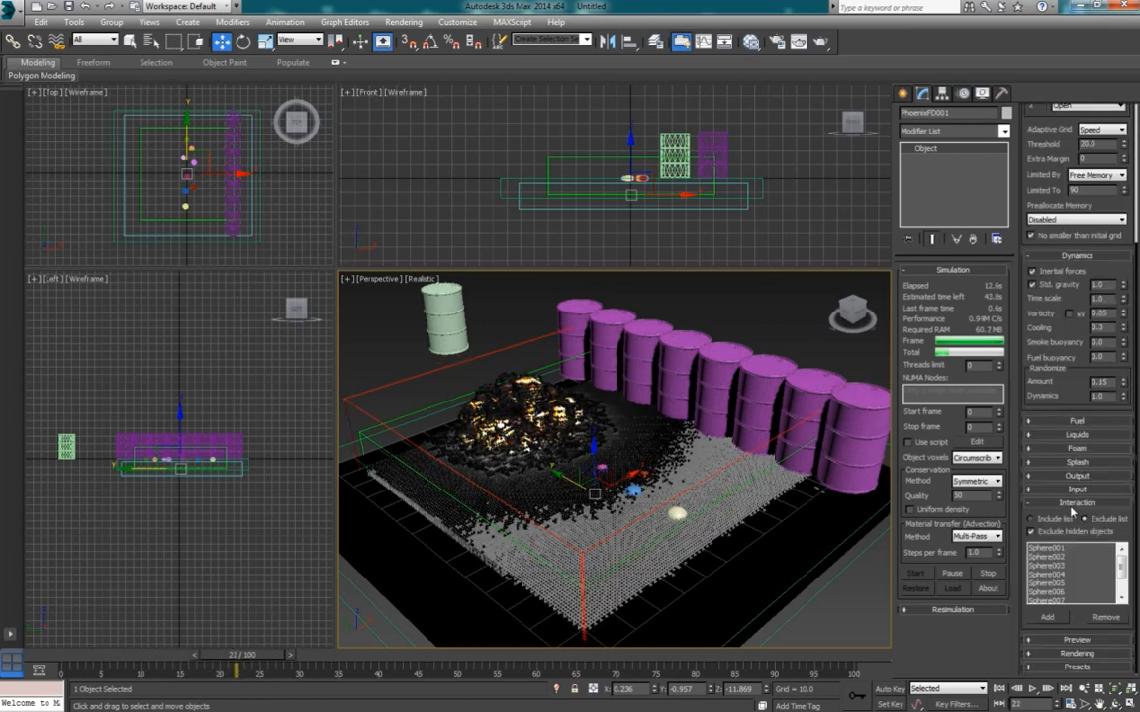
{"action": "left_click", "coordinate": [1072, 503]}
{"action": "left_click", "coordinate": [1077, 654]}
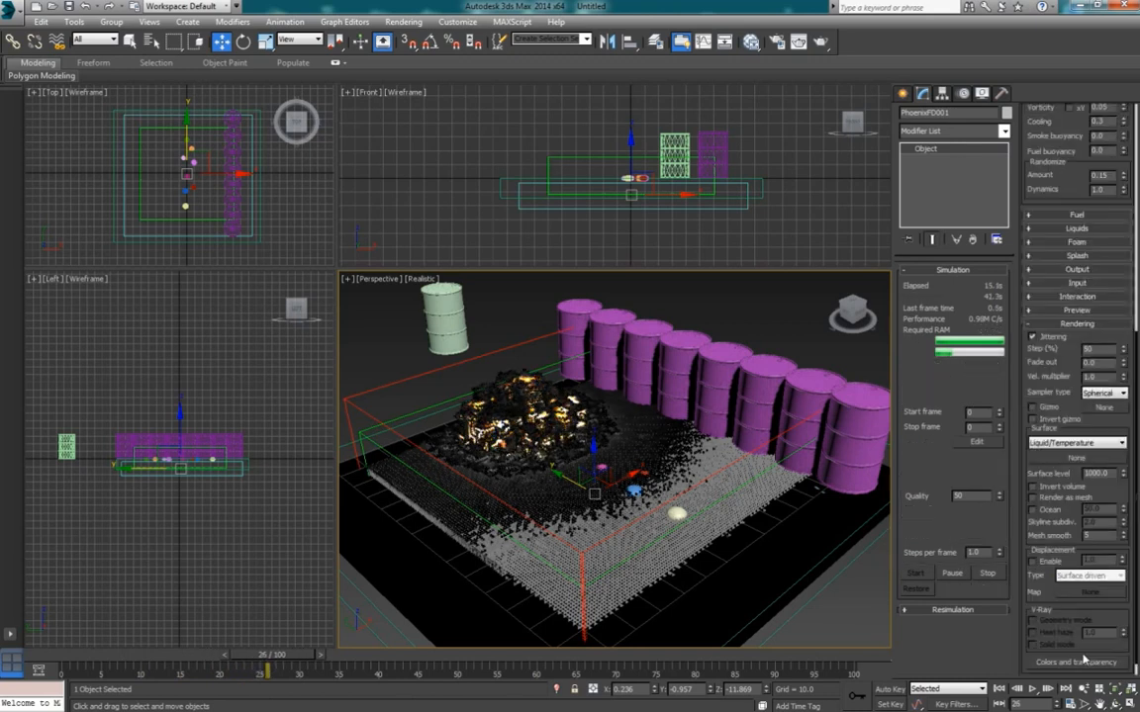
{"action": "left_click", "coordinate": [1078, 661]}
{"action": "left_click_drag", "start_coordinate": [240, 148], "coordinate": [885, 72]}
For the smoke density, keep Simple smoke as the basis and set the simple smoke factor to 0.9.
{"action": "left_click", "coordinate": [947, 139]}
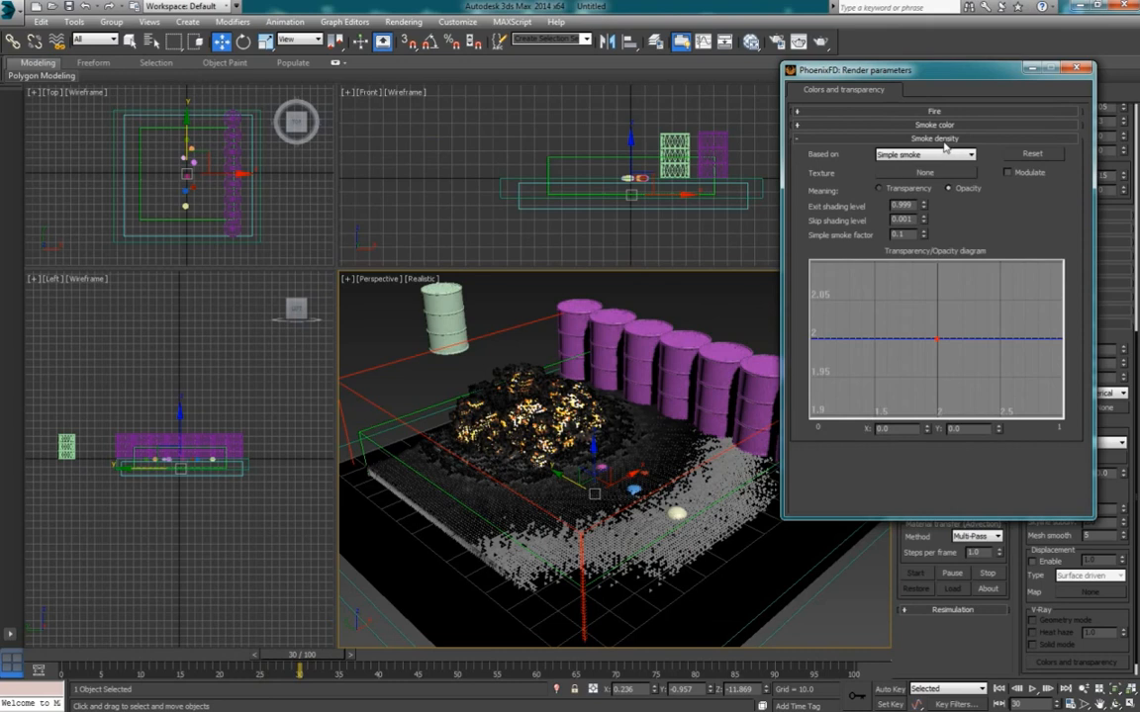
{"action": "double_click", "coordinate": [910, 239]}
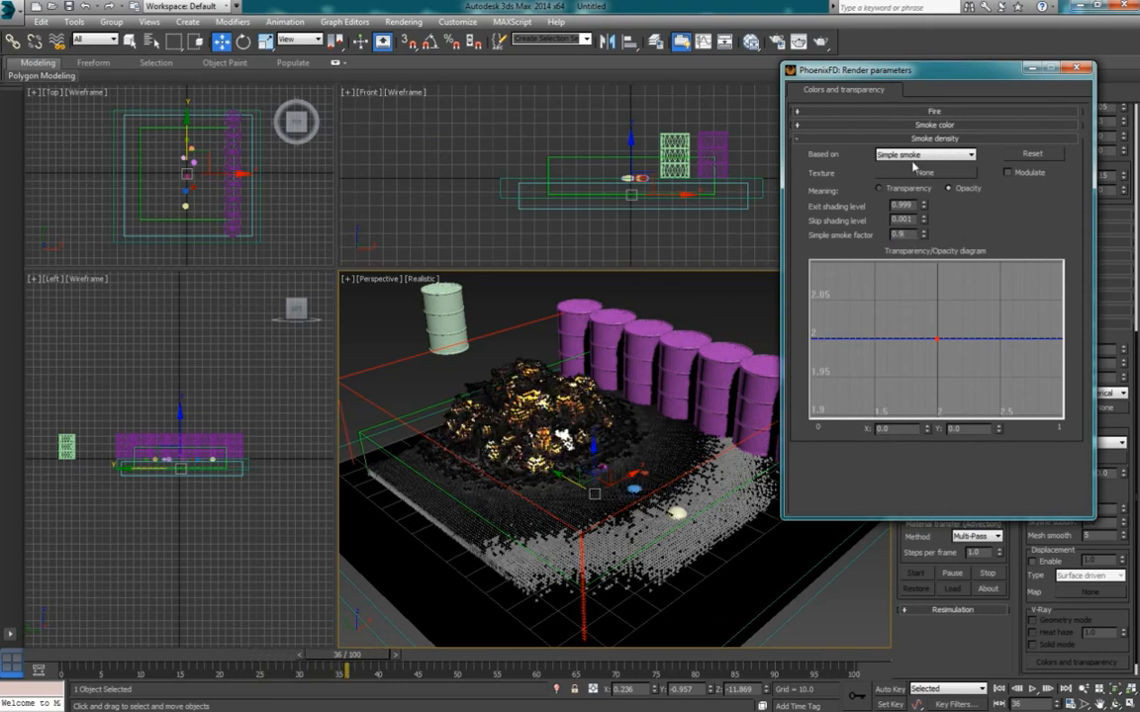
{"action": "left_click", "coordinate": [920, 155]}
{"action": "left_click", "coordinate": [920, 158]}
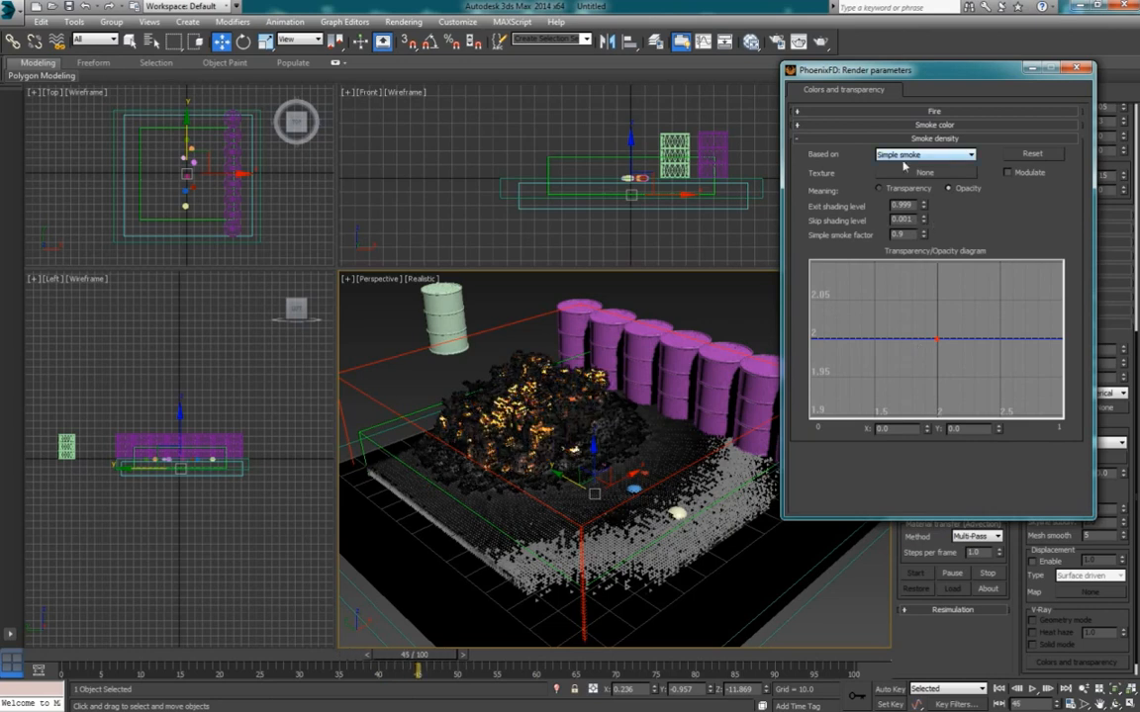
{"action": "double_click", "coordinate": [899, 236]}
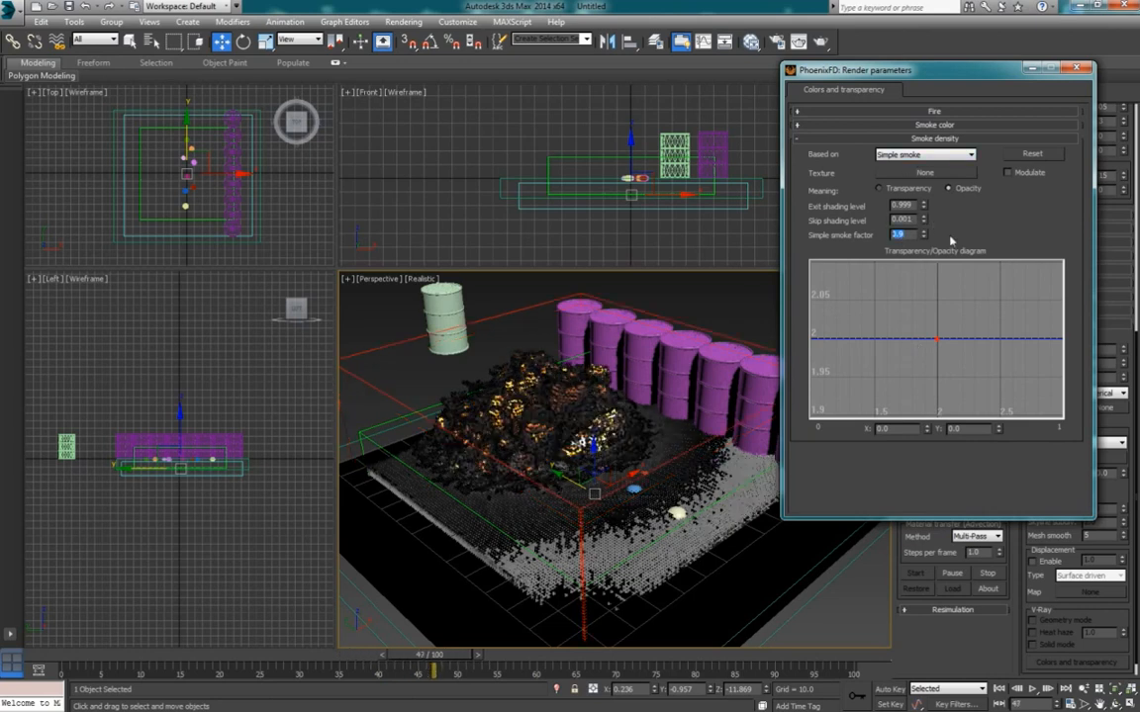
{"action": "left_click", "coordinate": [984, 241]}
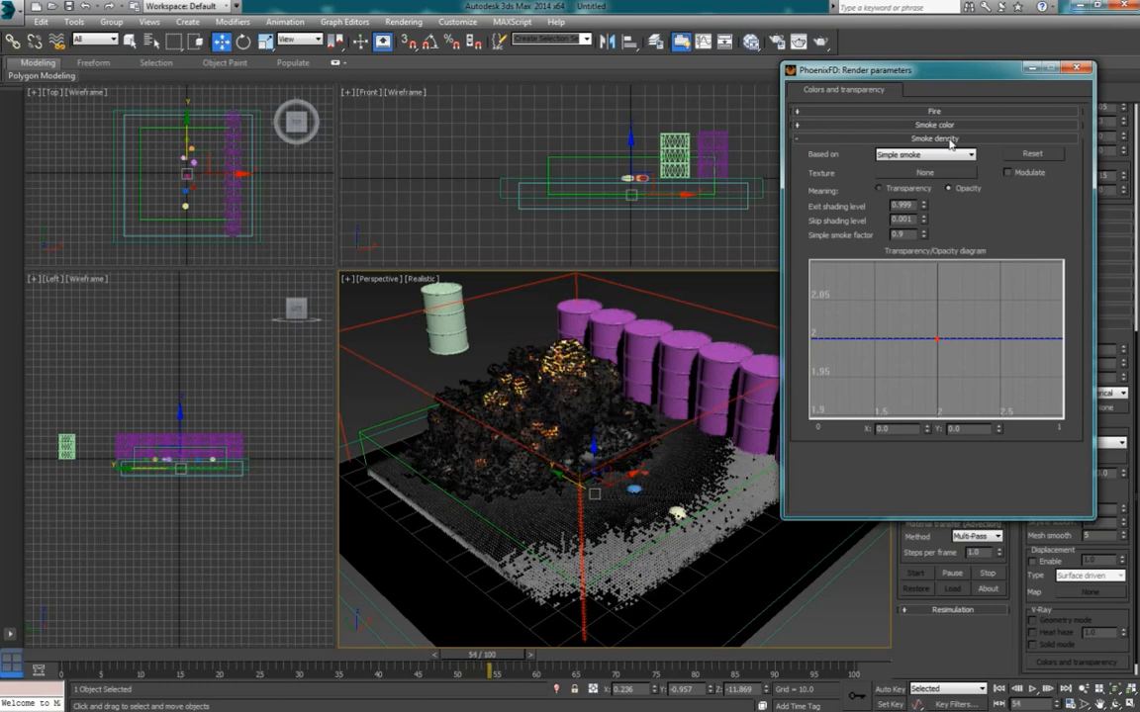
{"action": "left_click", "coordinate": [947, 138]}
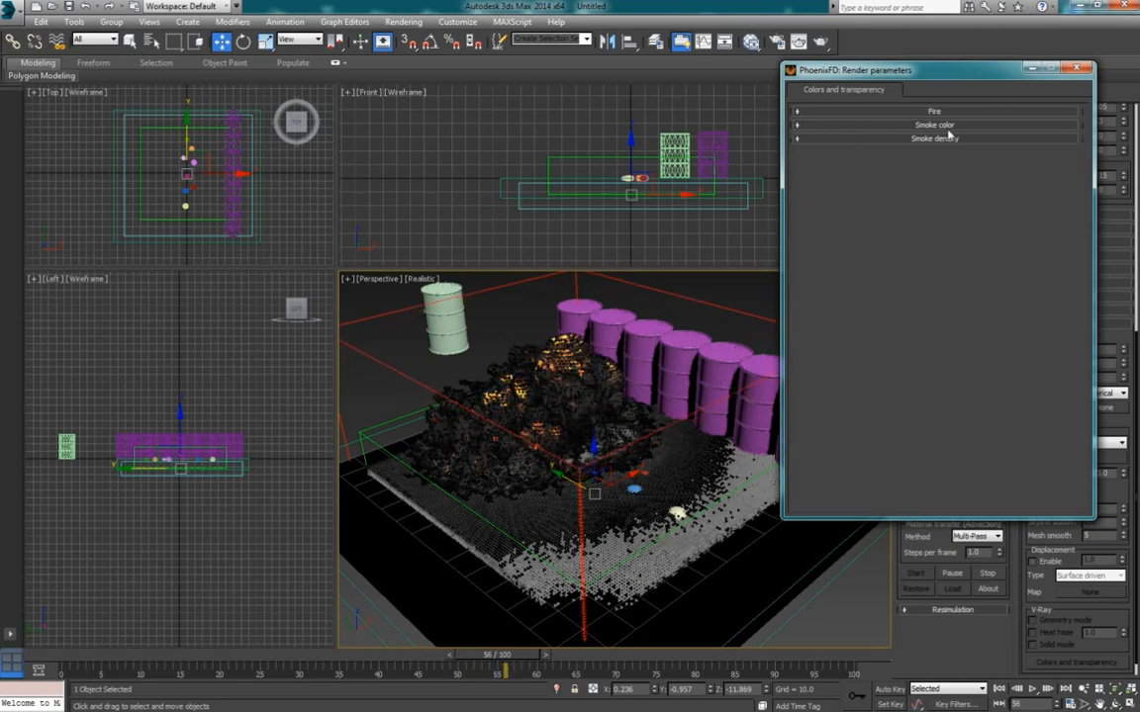
Change the simple smoke color to a muted reddish brown.
{"action": "left_click", "coordinate": [942, 126]}
{"action": "left_click", "coordinate": [891, 177]}
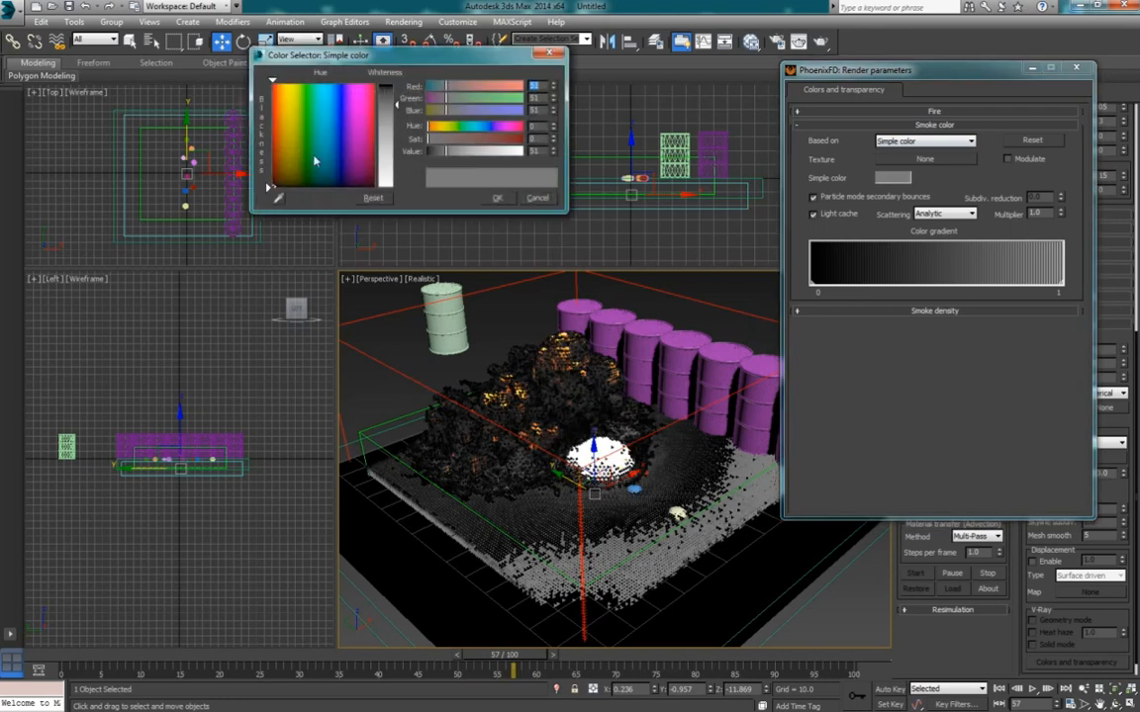
{"action": "left_click_drag", "start_coordinate": [383, 101], "coordinate": [389, 98]}
{"action": "left_click", "coordinate": [496, 198]}
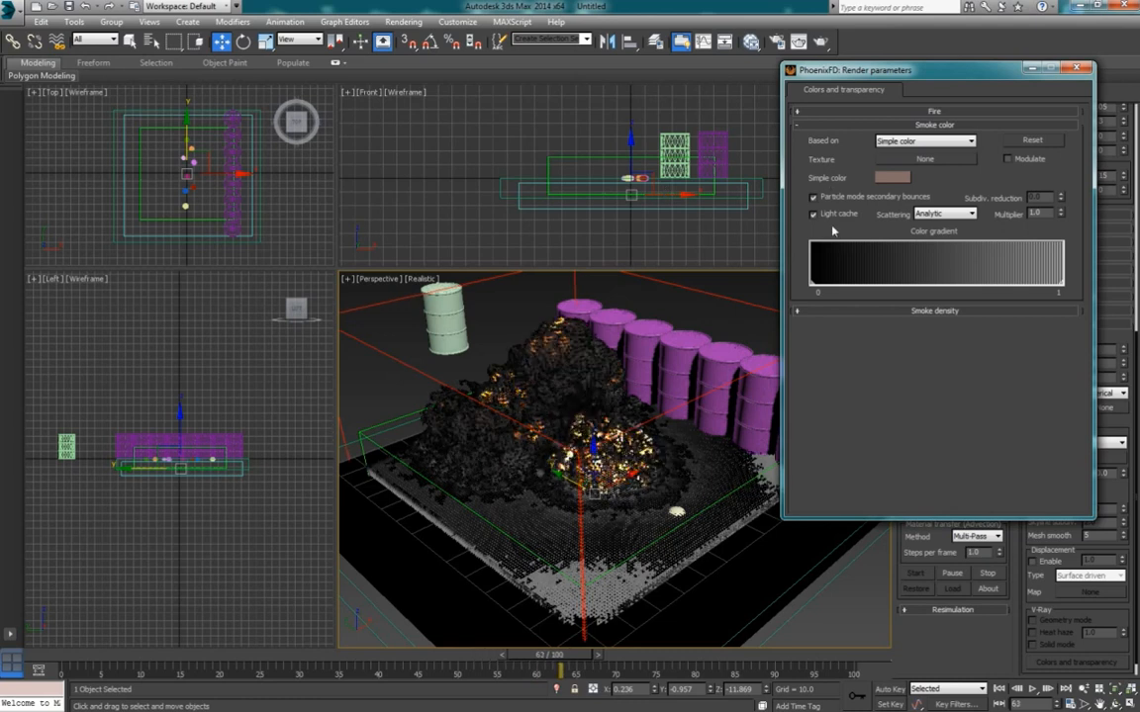
Set the smoke scattering to Analytic+shadows and open the Fire render settings.
{"action": "left_click", "coordinate": [938, 214]}
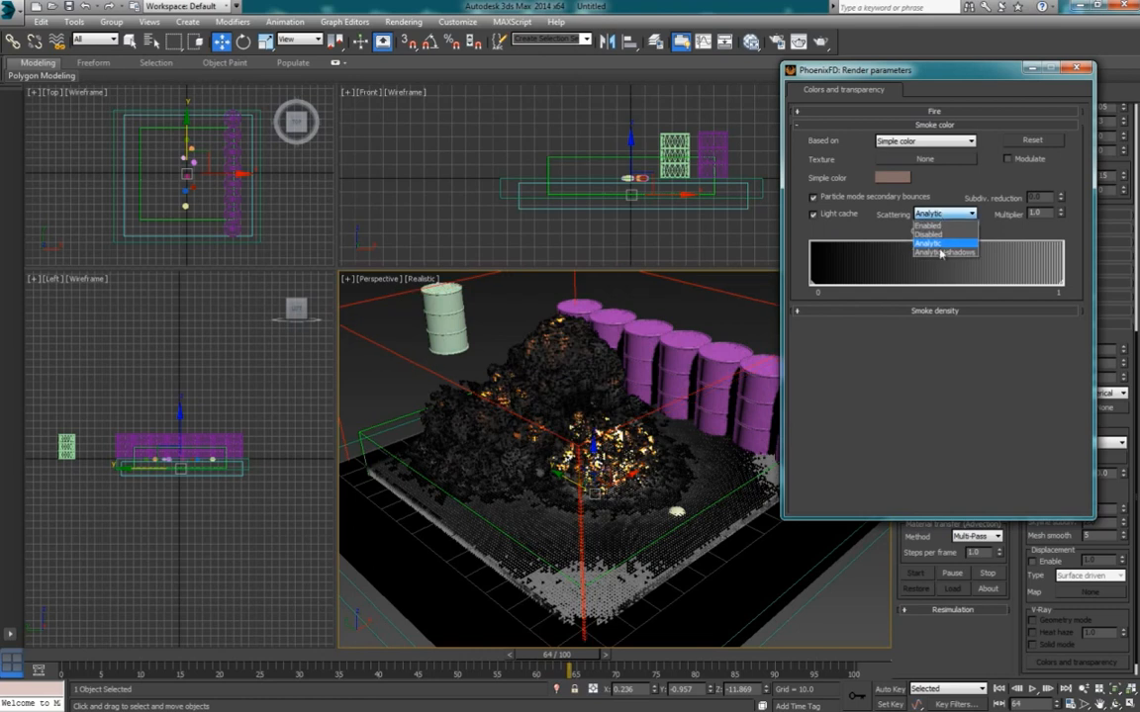
{"action": "left_click", "coordinate": [939, 254]}
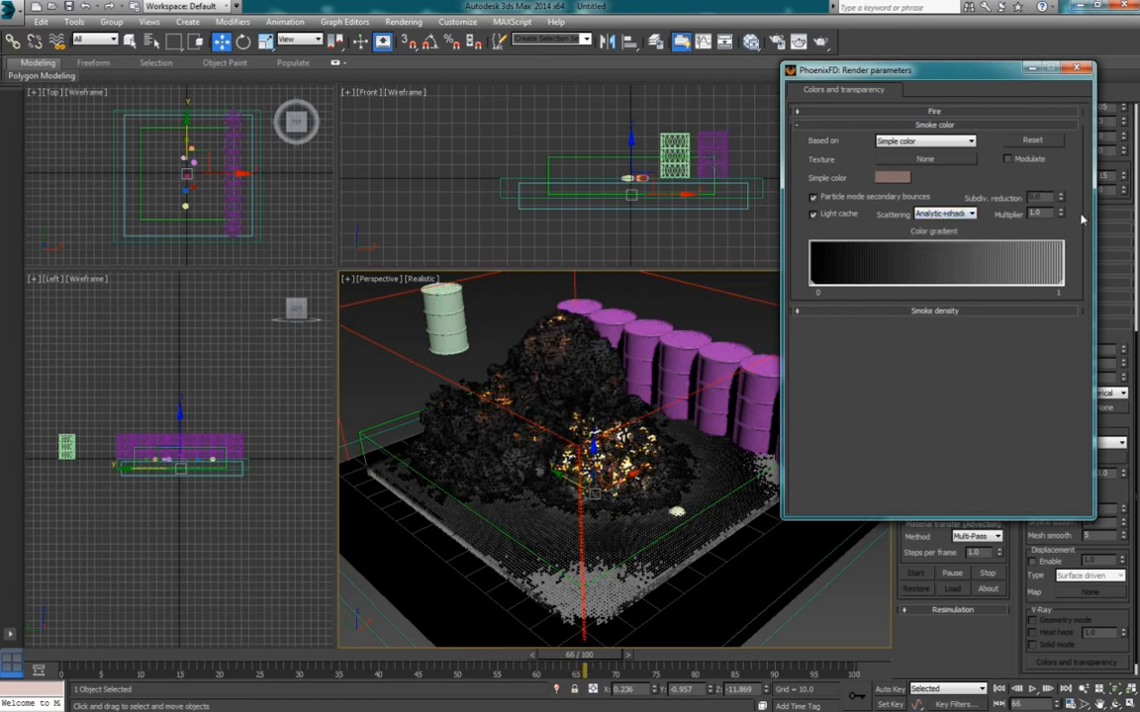
{"action": "left_click", "coordinate": [862, 110]}
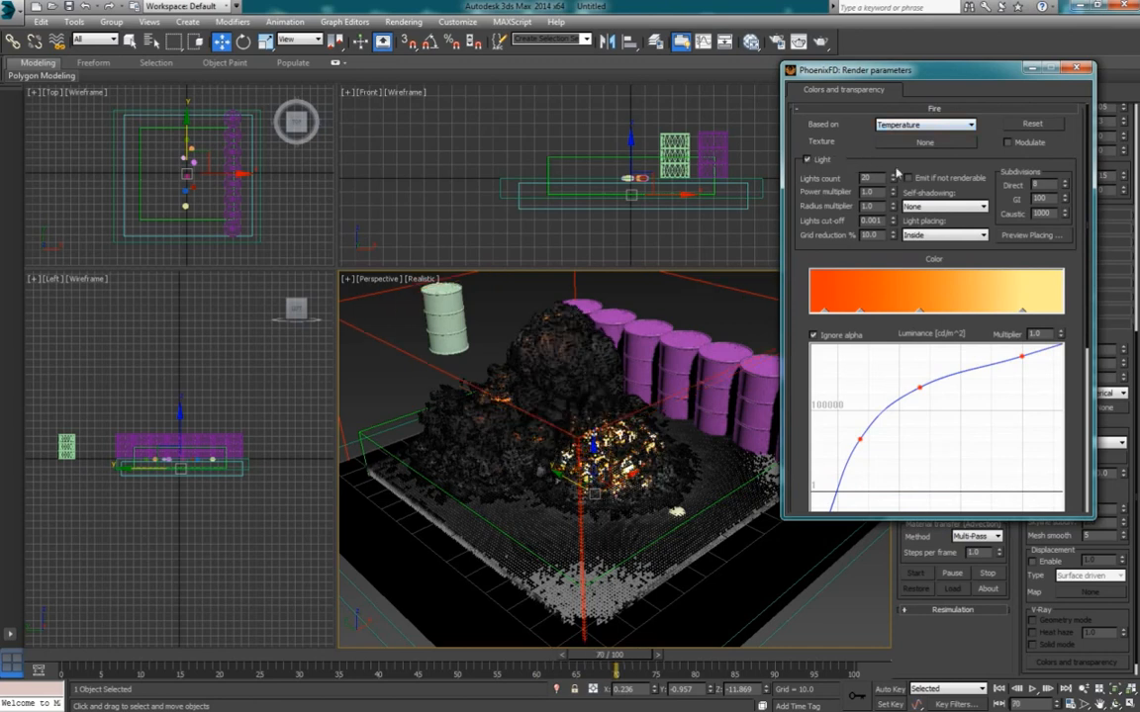
Set the fire light's self-shadowing to Grid-based and its light placing to Reduced Grid.
{"action": "left_click", "coordinate": [945, 205]}
{"action": "left_click", "coordinate": [927, 238]}
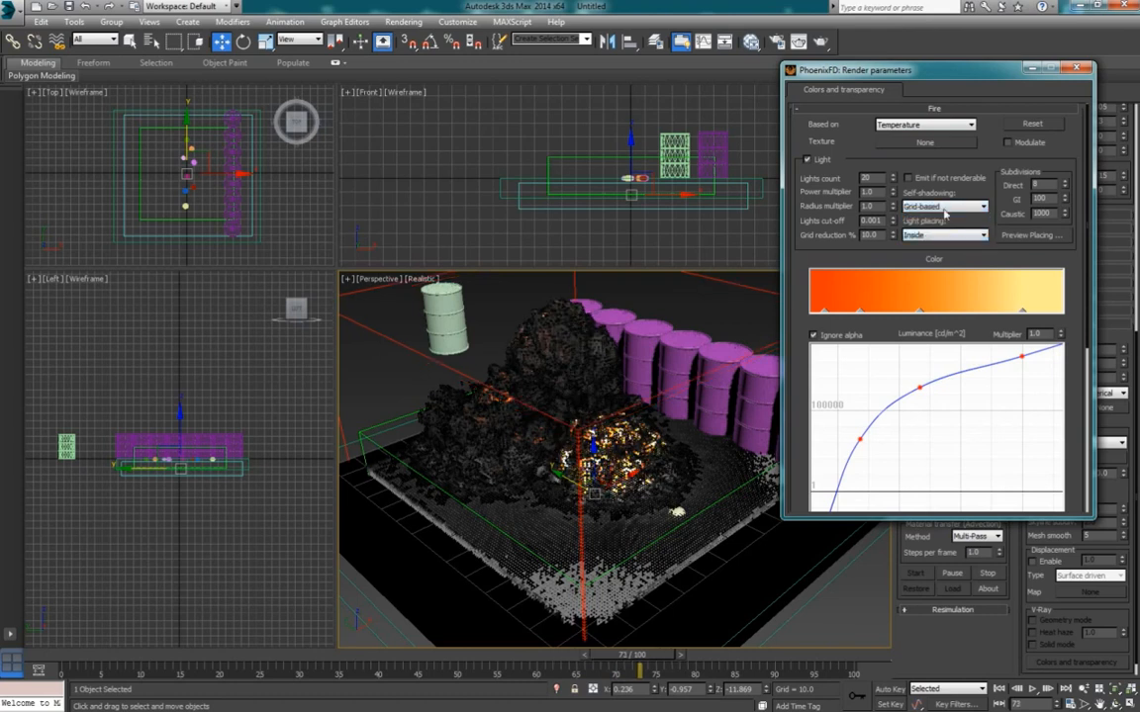
{"action": "left_click", "coordinate": [945, 207]}
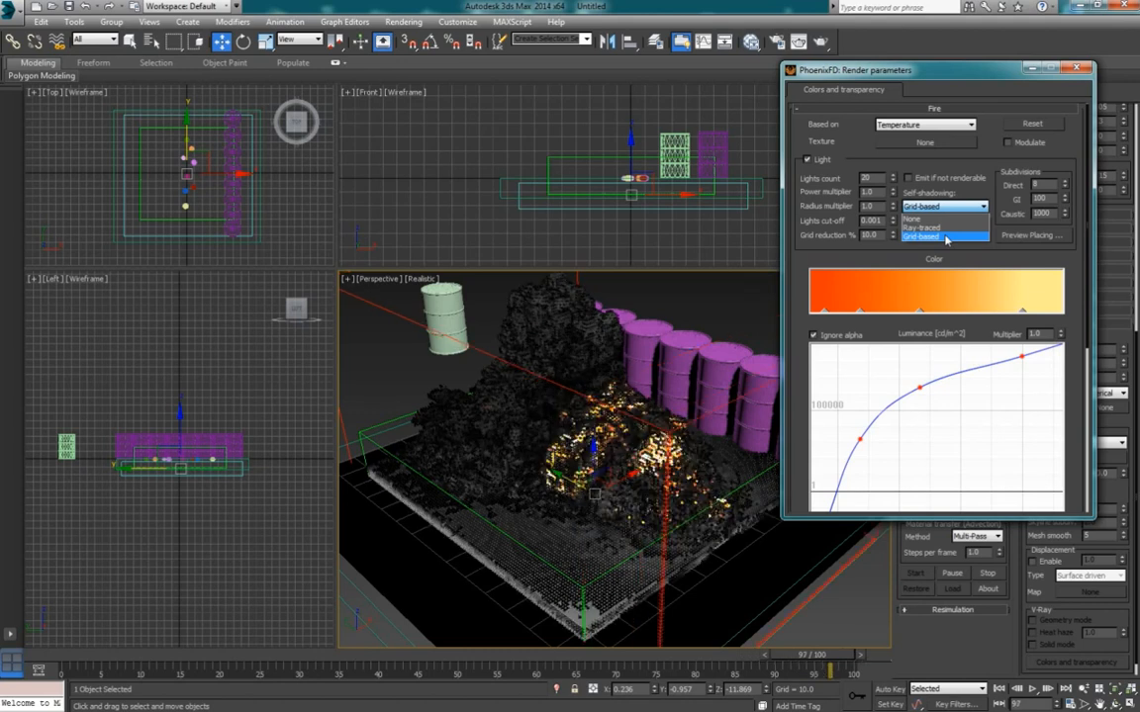
{"action": "left_click", "coordinate": [944, 237]}
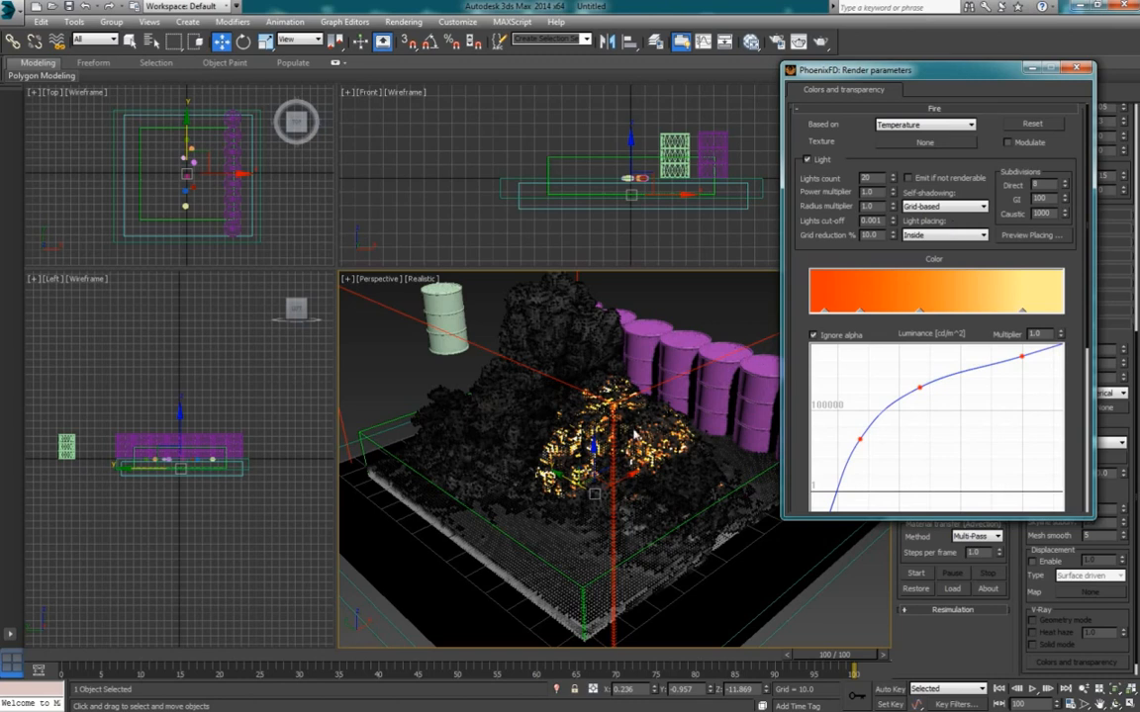
{"action": "left_click", "coordinate": [933, 235]}
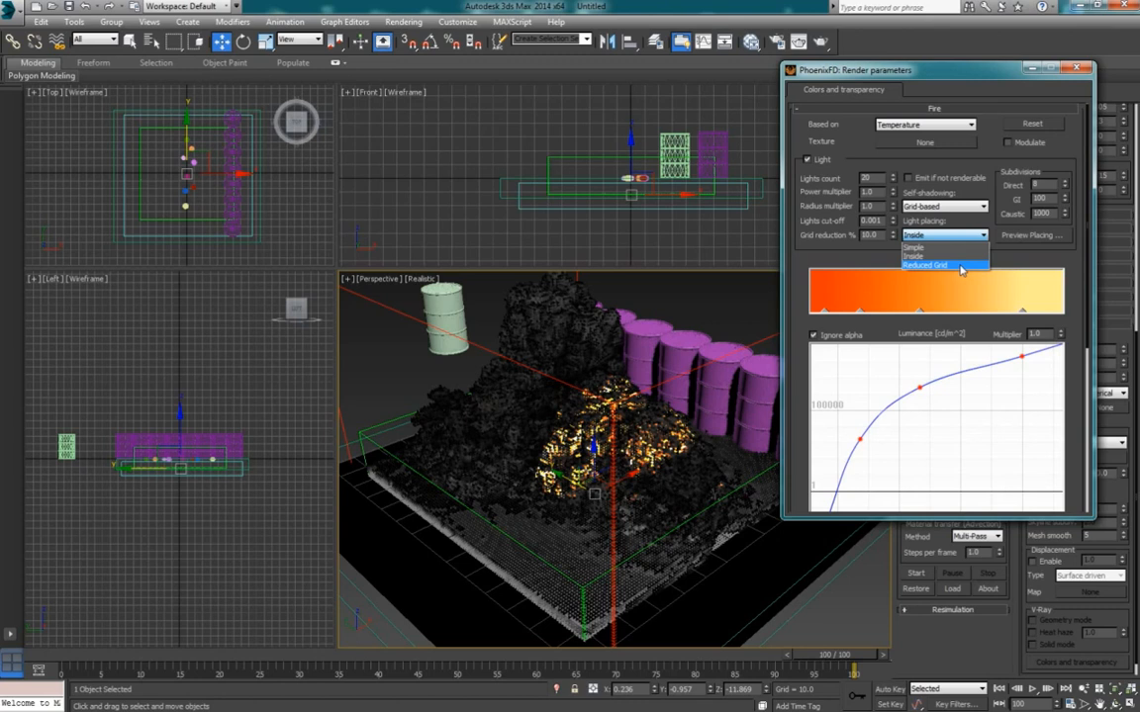
{"action": "left_click", "coordinate": [960, 265]}
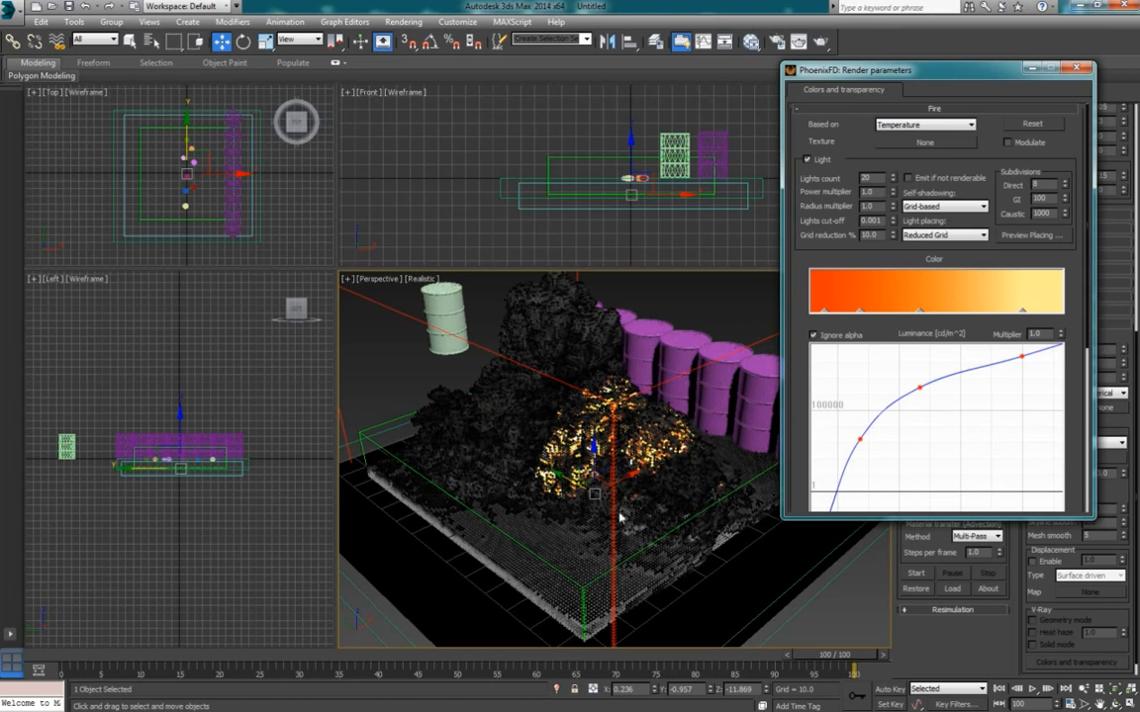
Set the fire luminance multiplier to 2 and close the render parameters.
{"action": "left_click", "coordinate": [861, 235]}
{"action": "left_click", "coordinate": [859, 253]}
{"action": "left_click", "coordinate": [867, 238]}
{"action": "left_click", "coordinate": [856, 251]}
{"action": "left_click_drag", "start_coordinate": [1040, 335], "coordinate": [1004, 337]}
{"action": "type", "text": "2"}
{"action": "key", "text": "Return"}
{"action": "left_click", "coordinate": [1080, 321]}
{"action": "left_click", "coordinate": [1079, 68]}
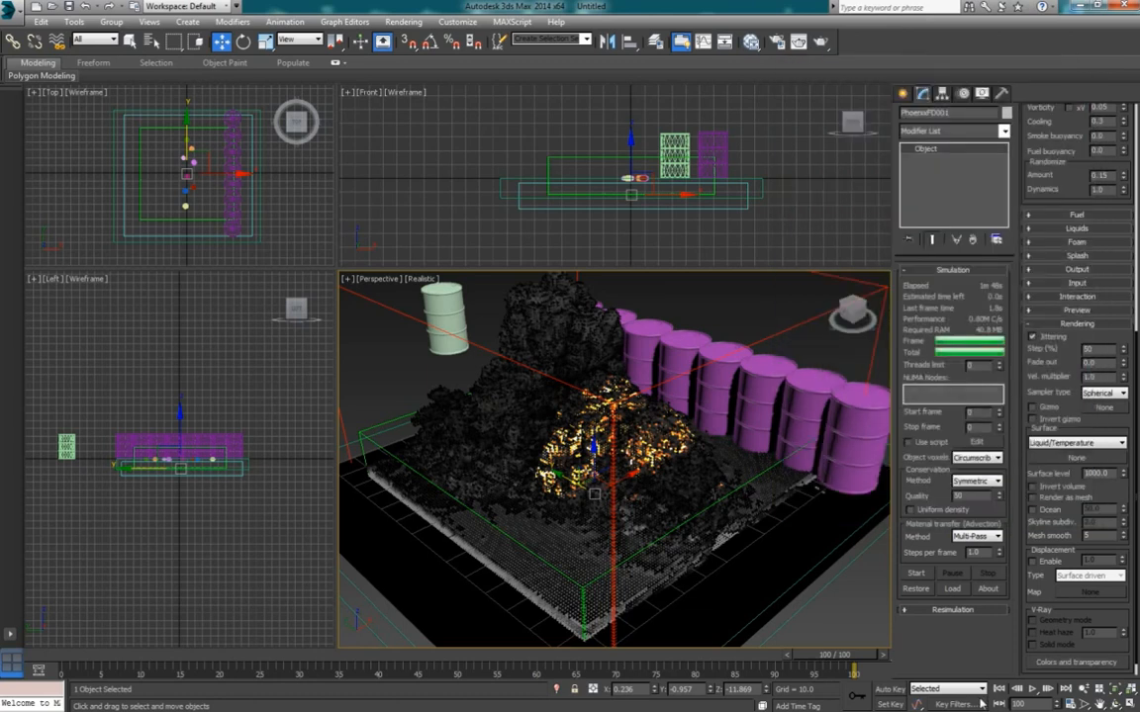
Play back the simulated explosions in the Perspective view and stop the playback.
{"action": "left_click", "coordinate": [1032, 688]}
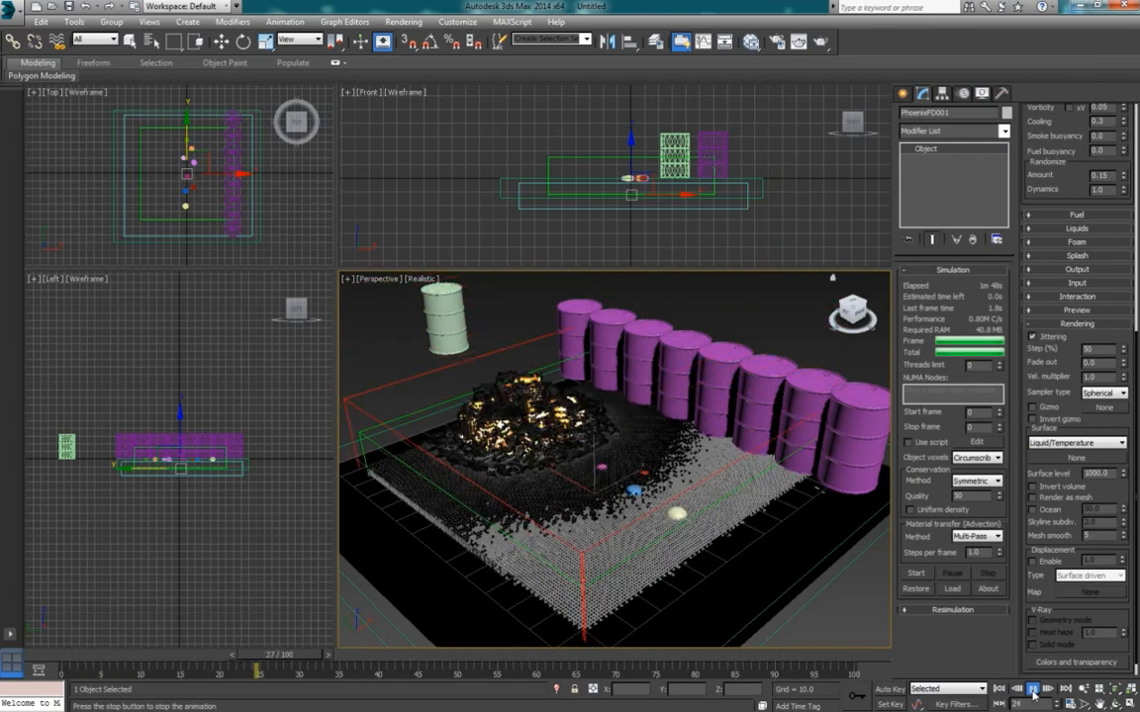
{"action": "left_click", "coordinate": [1031, 689]}
{"action": "key", "text": "w"}
Increase the simulator's grid resolution twice to a cell size of 0.64 and start the simulation again.
{"action": "scroll", "coordinate": [1035, 175], "scroll_direction": "up", "scroll_amount": 5}
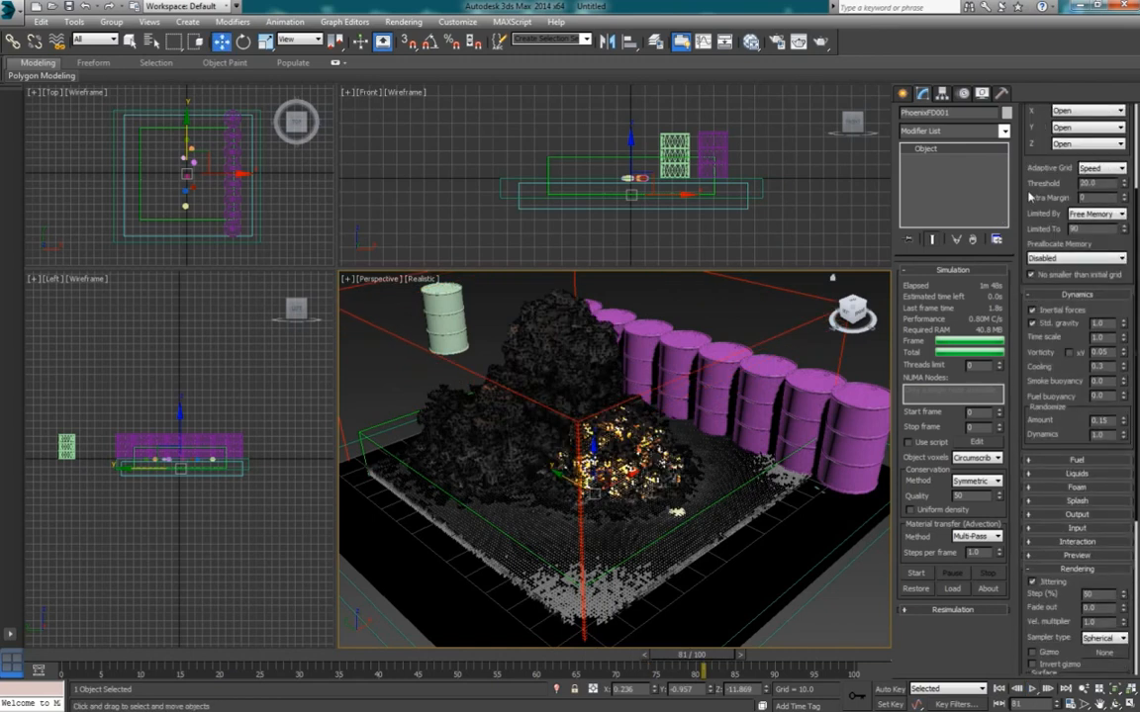
{"action": "left_click", "coordinate": [1062, 208]}
{"action": "left_click", "coordinate": [1061, 209]}
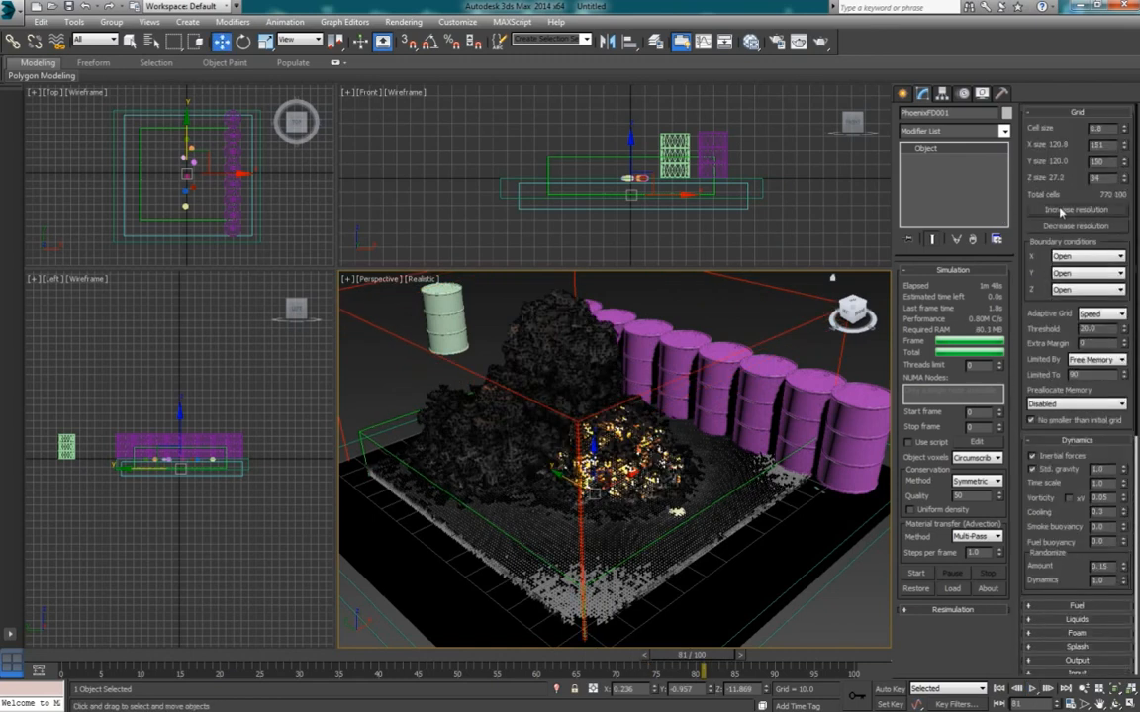
{"action": "left_click", "coordinate": [915, 572]}
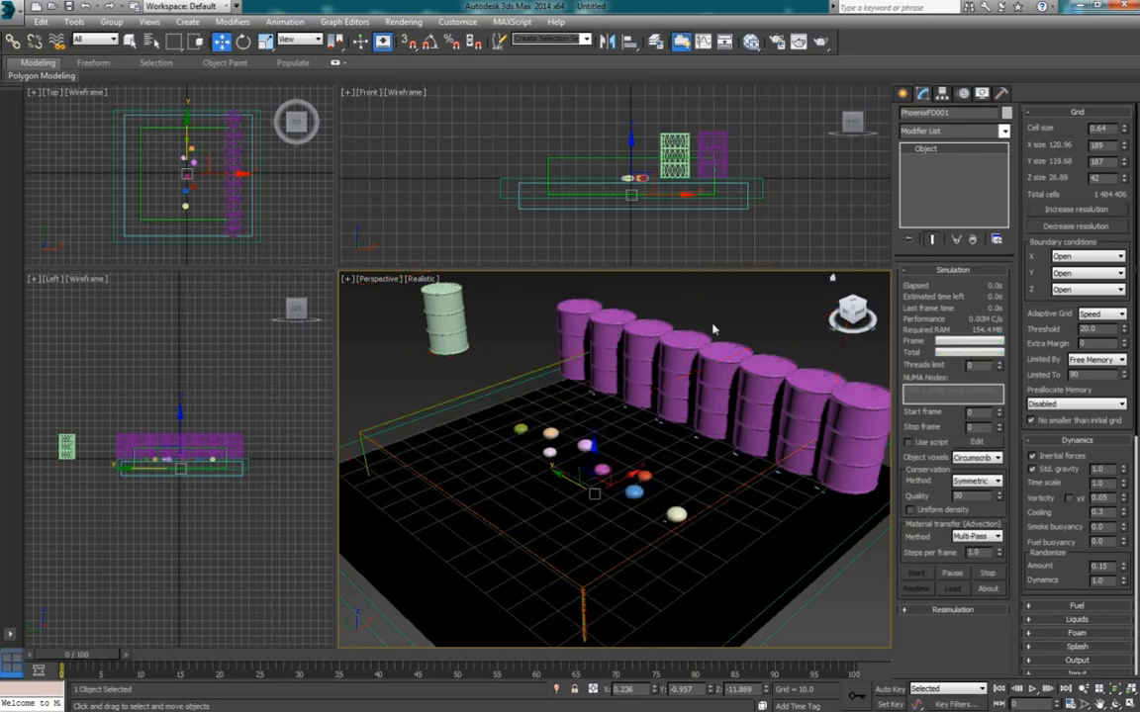
Examine the grid cell size and the running simulation in the Front, Top and Perspective views.
{"action": "double_click", "coordinate": [1088, 130]}
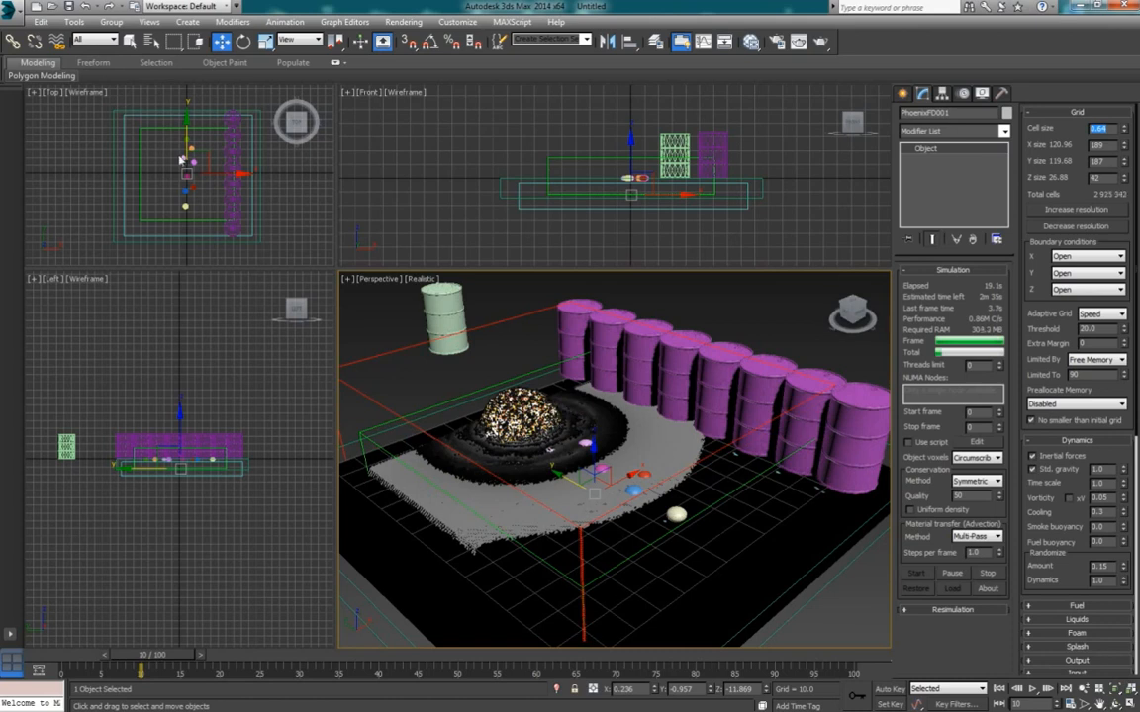
{"action": "left_click", "coordinate": [616, 174]}
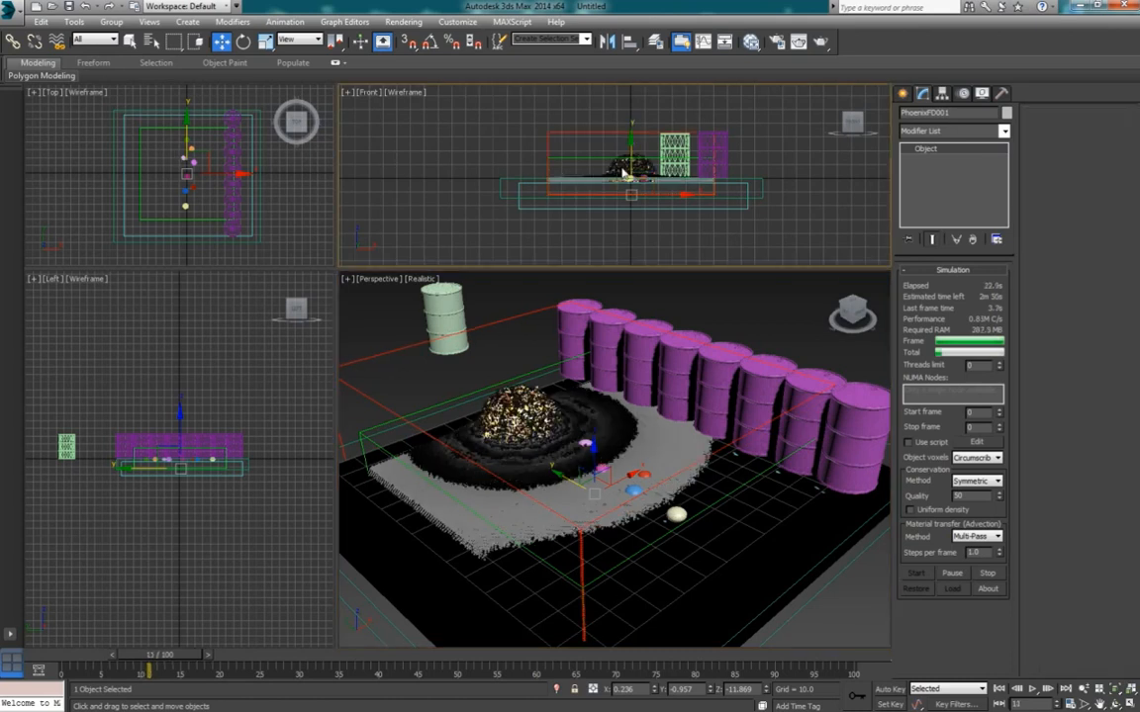
{"action": "left_click", "coordinate": [180, 147]}
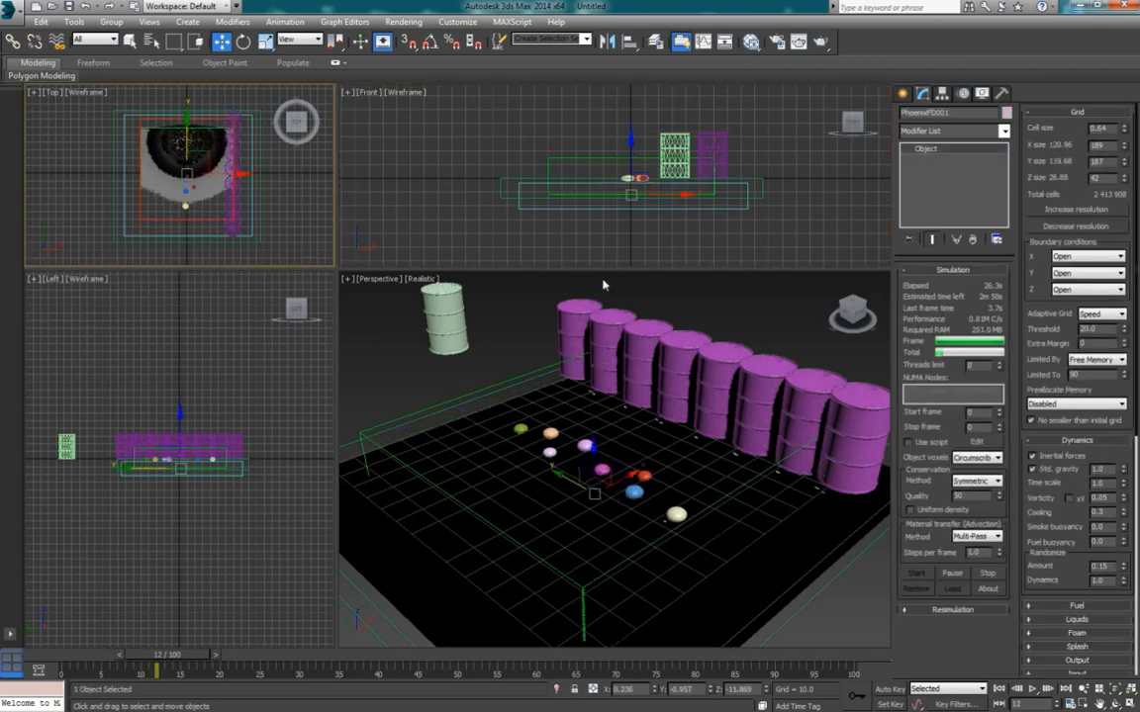
{"action": "left_click", "coordinate": [541, 376]}
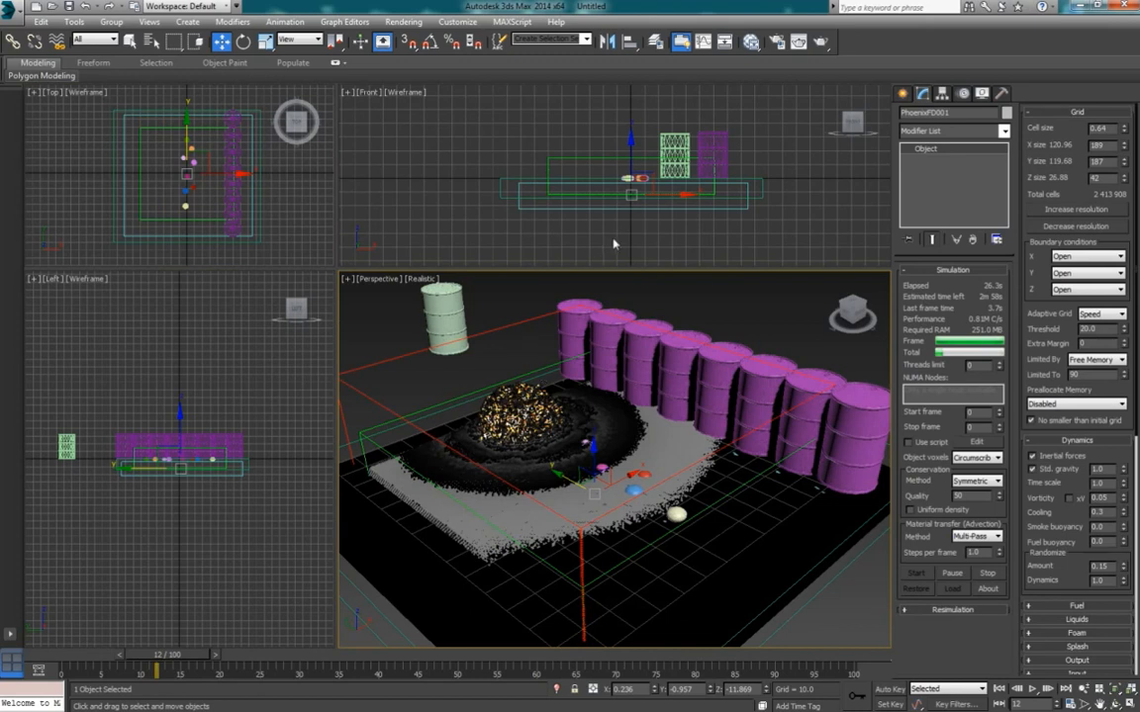
{"action": "left_click", "coordinate": [676, 513]}
{"action": "right_click", "coordinate": [675, 513]}
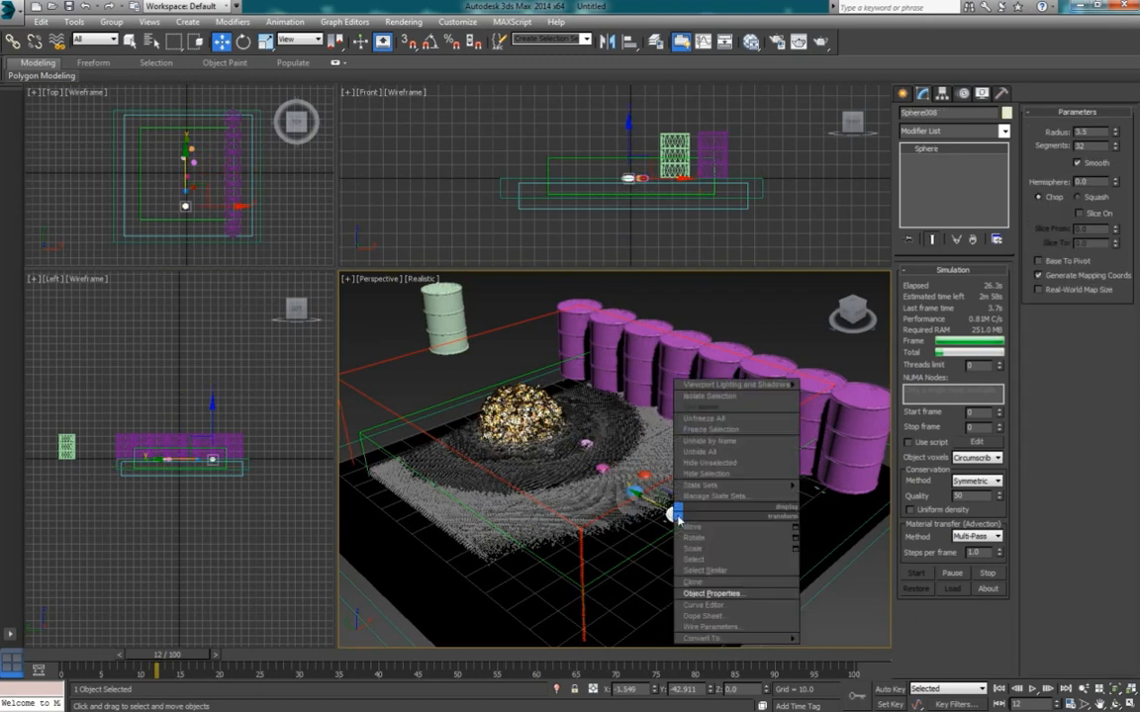
{"action": "left_click", "coordinate": [710, 593]}
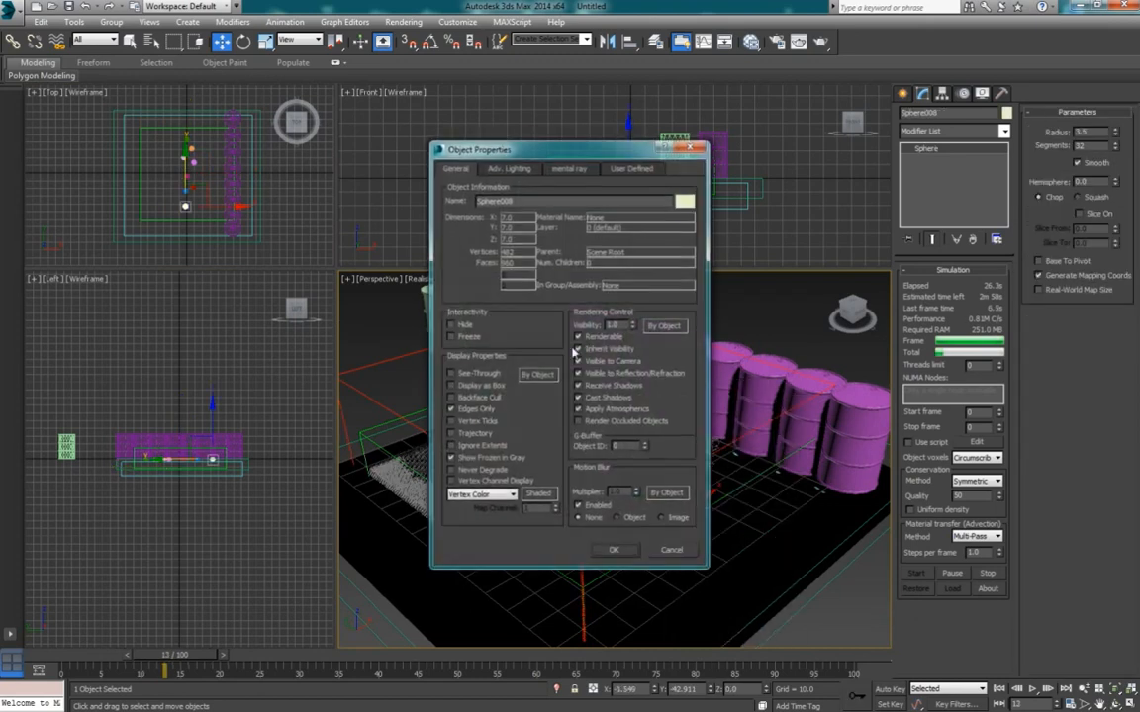
{"action": "left_click", "coordinate": [661, 551]}
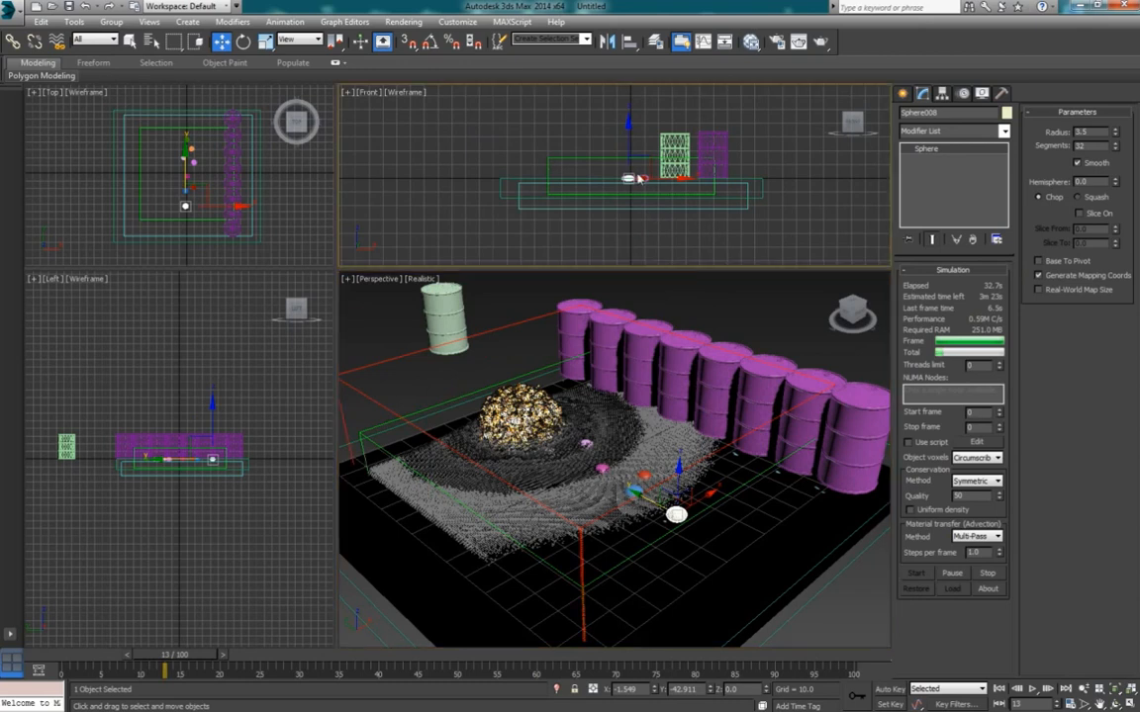
Select all eight source spheres and make them non-renderable in their object properties.
{"action": "left_click", "coordinate": [638, 179]}
{"action": "scroll", "coordinate": [638, 179], "scroll_direction": "up", "scroll_amount": 6}
{"action": "left_click_drag", "start_coordinate": [578, 169], "coordinate": [701, 195]}
{"action": "right_click", "coordinate": [693, 193]}
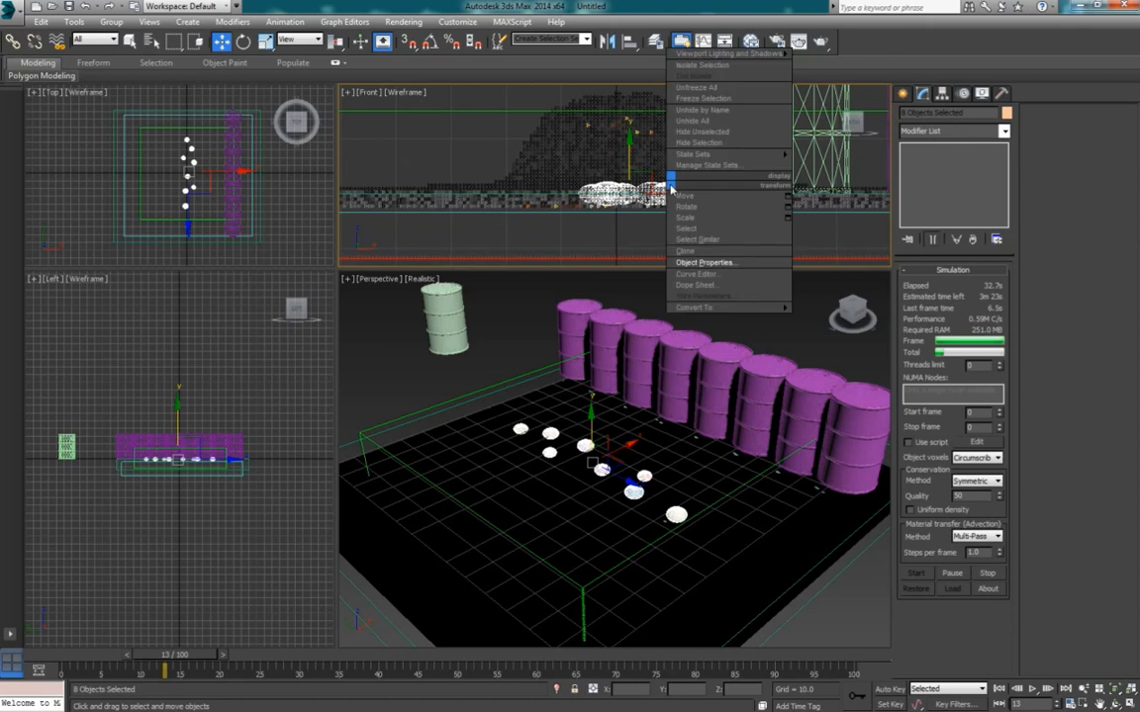
{"action": "left_click", "coordinate": [727, 259]}
{"action": "left_click", "coordinate": [578, 337]}
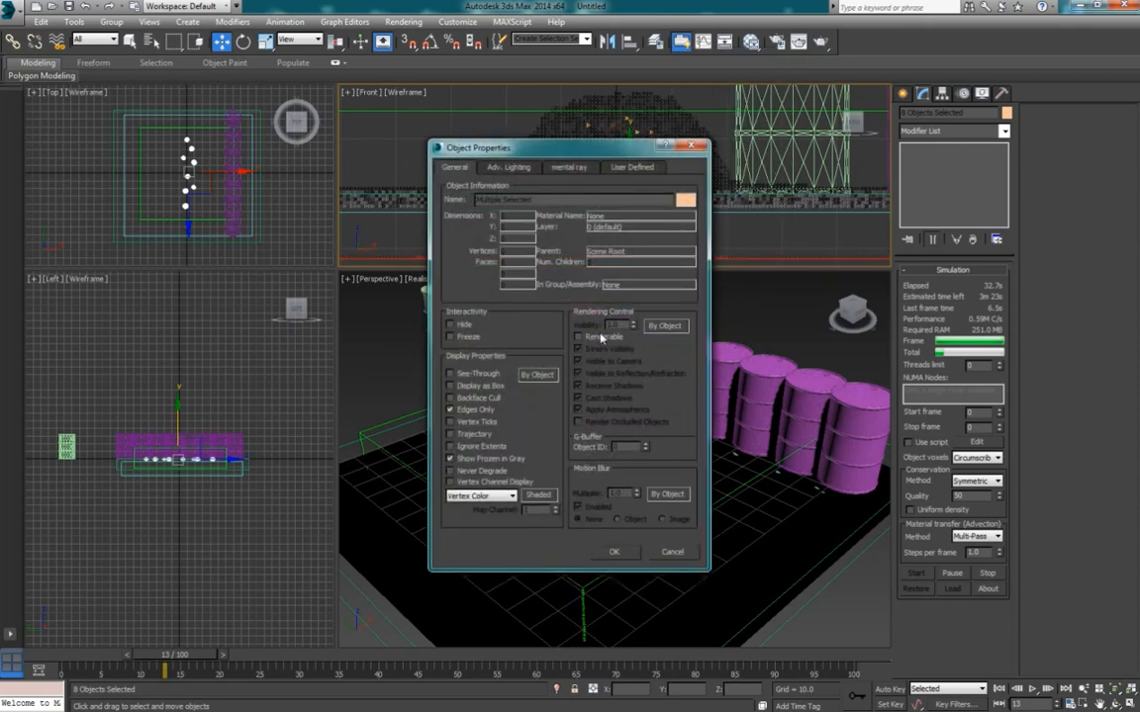
{"action": "left_click", "coordinate": [613, 551]}
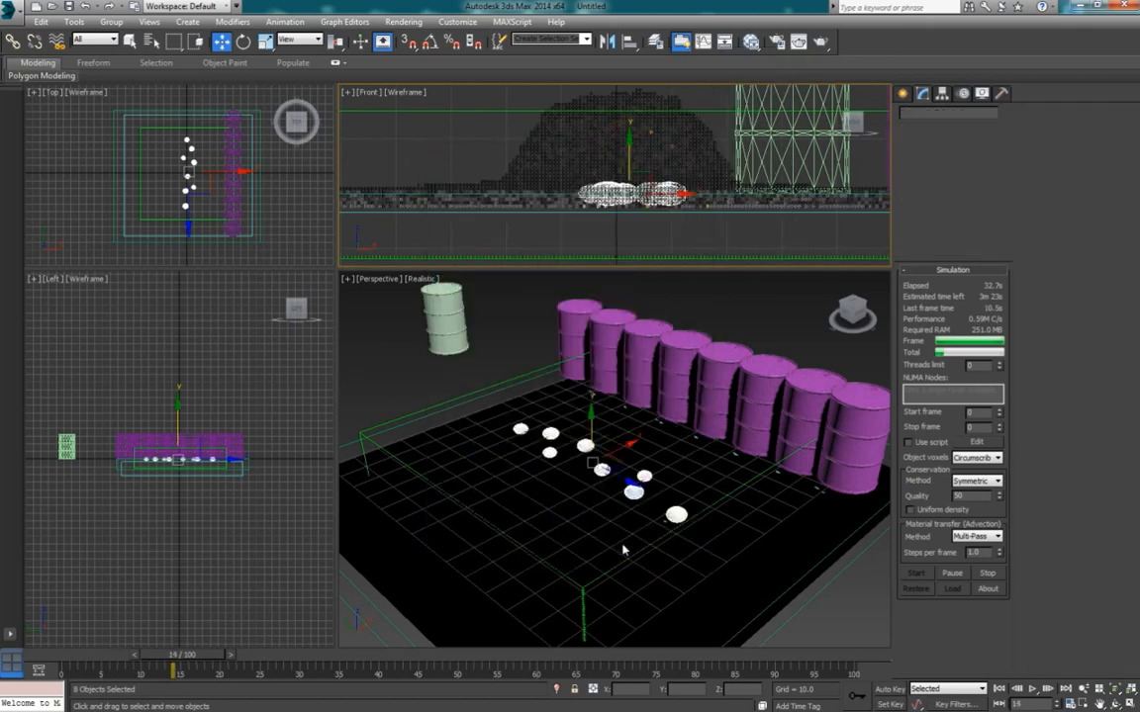
Render the Perspective view to check the current explosion frame, and close the rendered frame.
{"action": "left_click", "coordinate": [559, 356]}
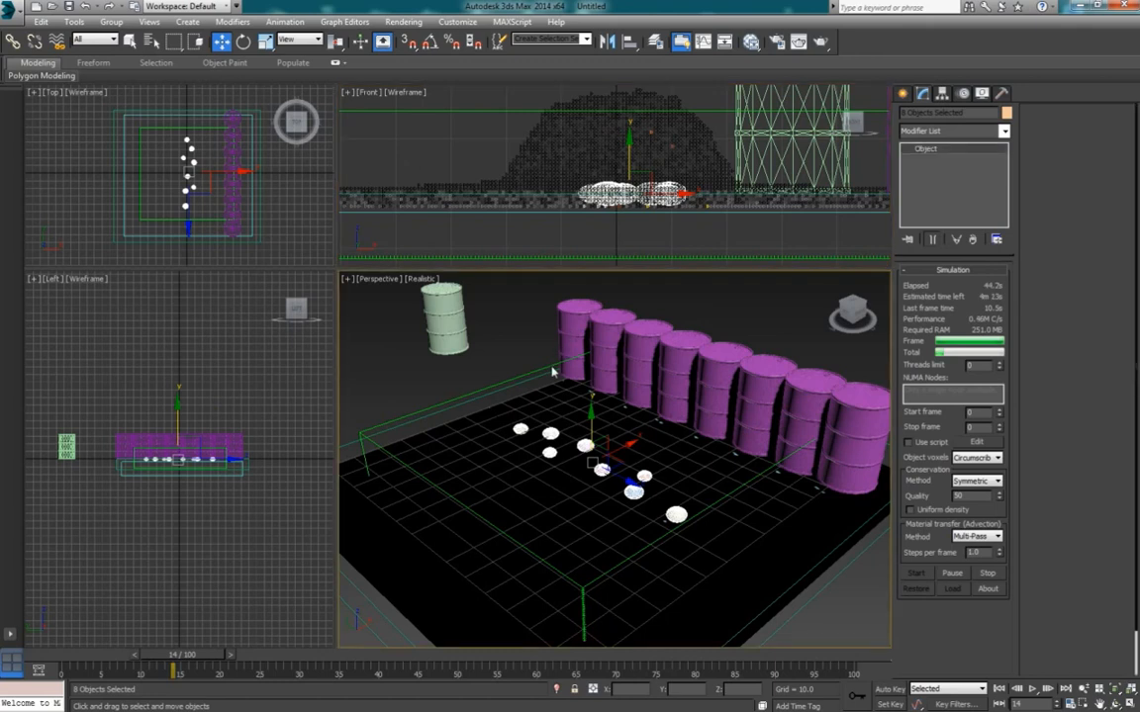
{"action": "left_click", "coordinate": [822, 43]}
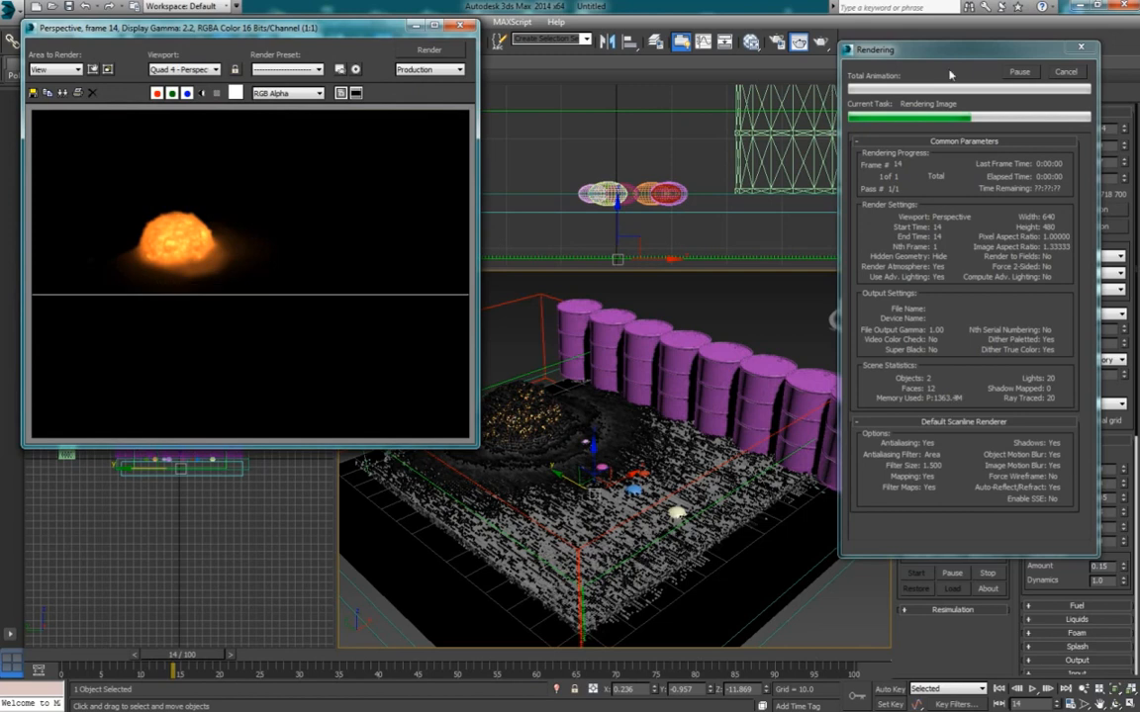
{"action": "left_click", "coordinate": [459, 24]}
Create a standard Omni light outside the simulation grid near the first explosion, at about X -108.5, Y 53.9.
{"action": "left_click", "coordinate": [902, 92]}
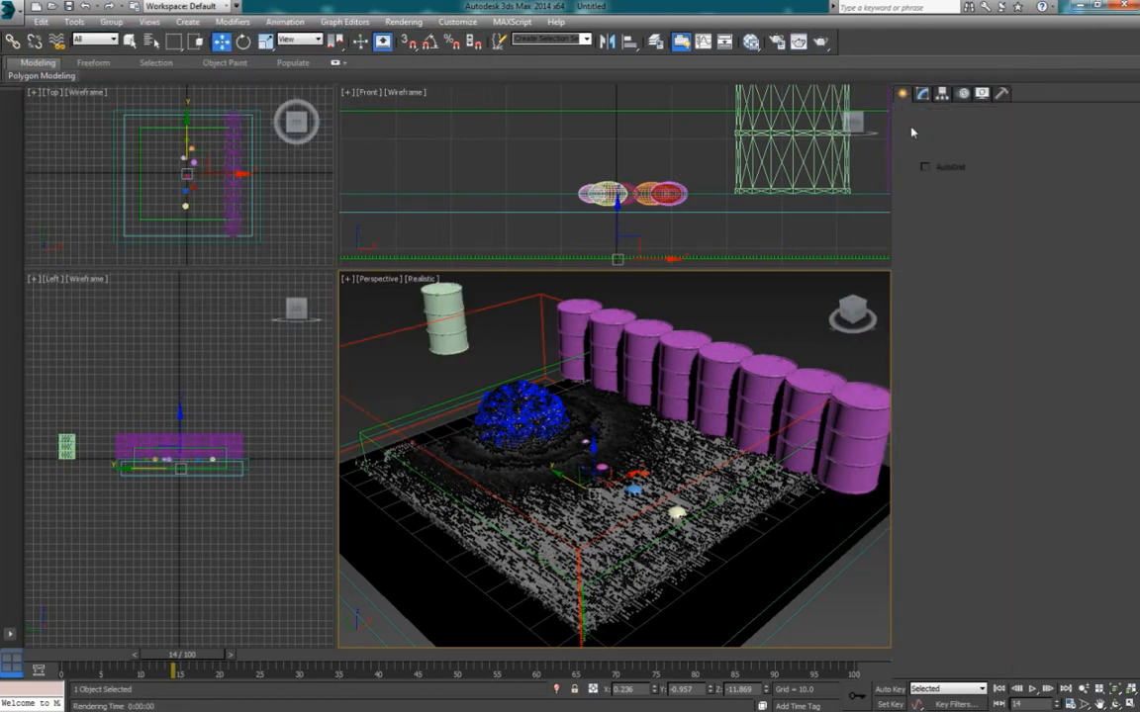
{"action": "left_click", "coordinate": [940, 116]}
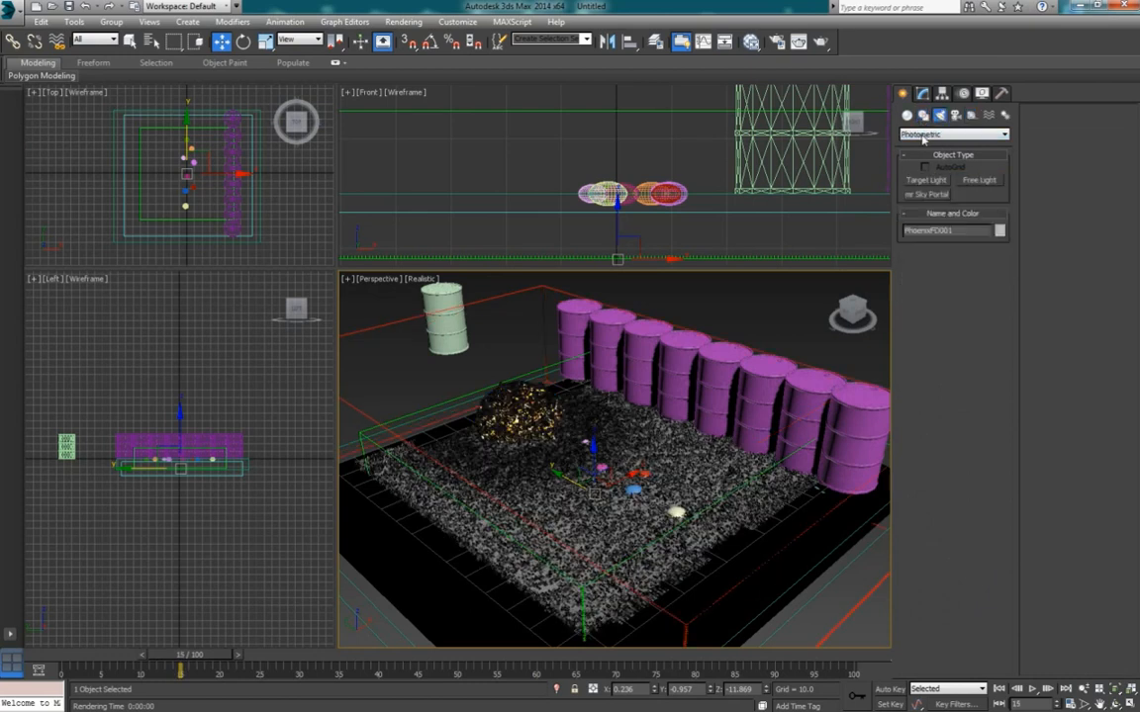
{"action": "left_click", "coordinate": [951, 134]}
{"action": "left_click", "coordinate": [921, 156]}
{"action": "left_click", "coordinate": [926, 209]}
{"action": "middle_click_drag", "start_coordinate": [537, 413], "coordinate": [671, 365], "text": "alt"}
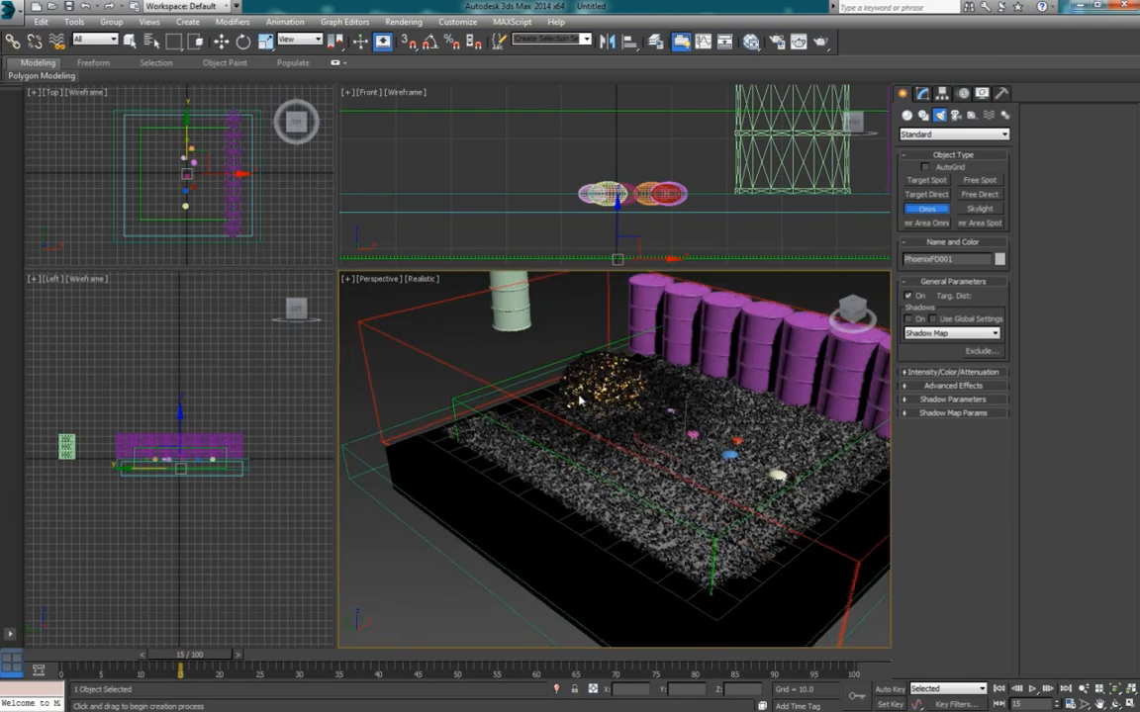
{"action": "left_click", "coordinate": [346, 487]}
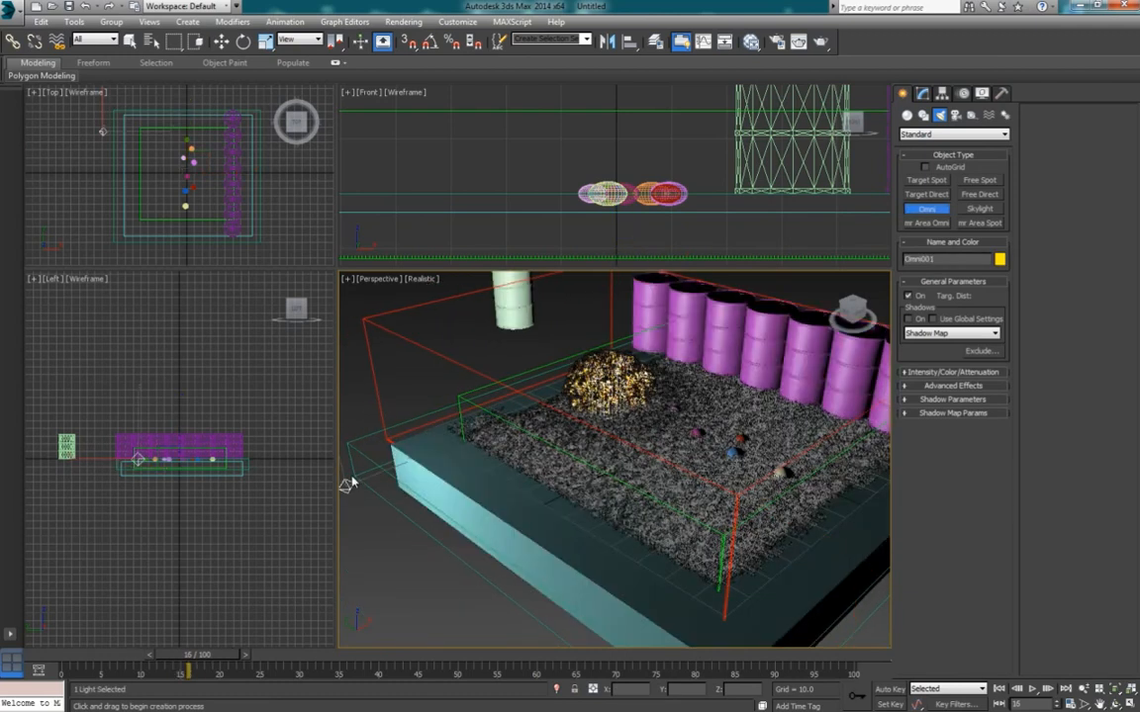
Raise the Omni light above the scene to a height of about Z 57.
{"action": "right_click", "coordinate": [451, 469]}
{"action": "mouse_move", "coordinate": [452, 465]}
{"action": "middle_mouse_down"}
{"action": "mouse_move", "coordinate": [477, 474]}
{"action": "mouse_move", "coordinate": [465, 470]}
{"action": "middle_mouse_up"}
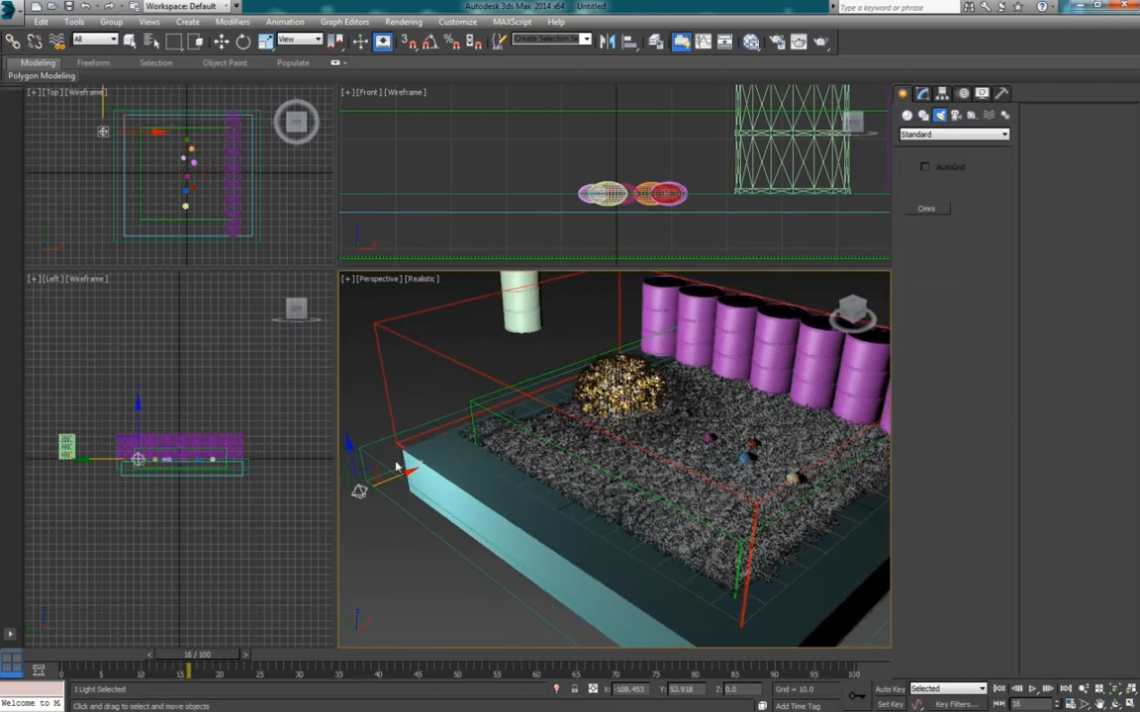
{"action": "left_click_drag", "start_coordinate": [351, 454], "coordinate": [329, 288]}
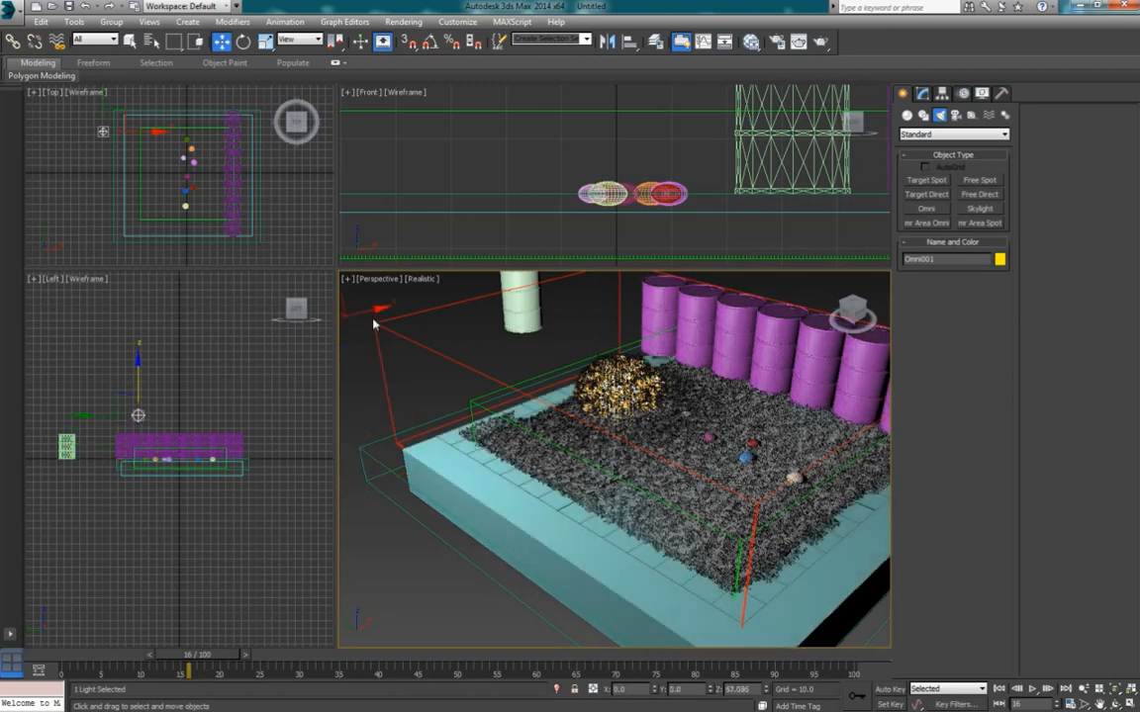
{"action": "middle_click_drag", "start_coordinate": [461, 349], "coordinate": [405, 354]}
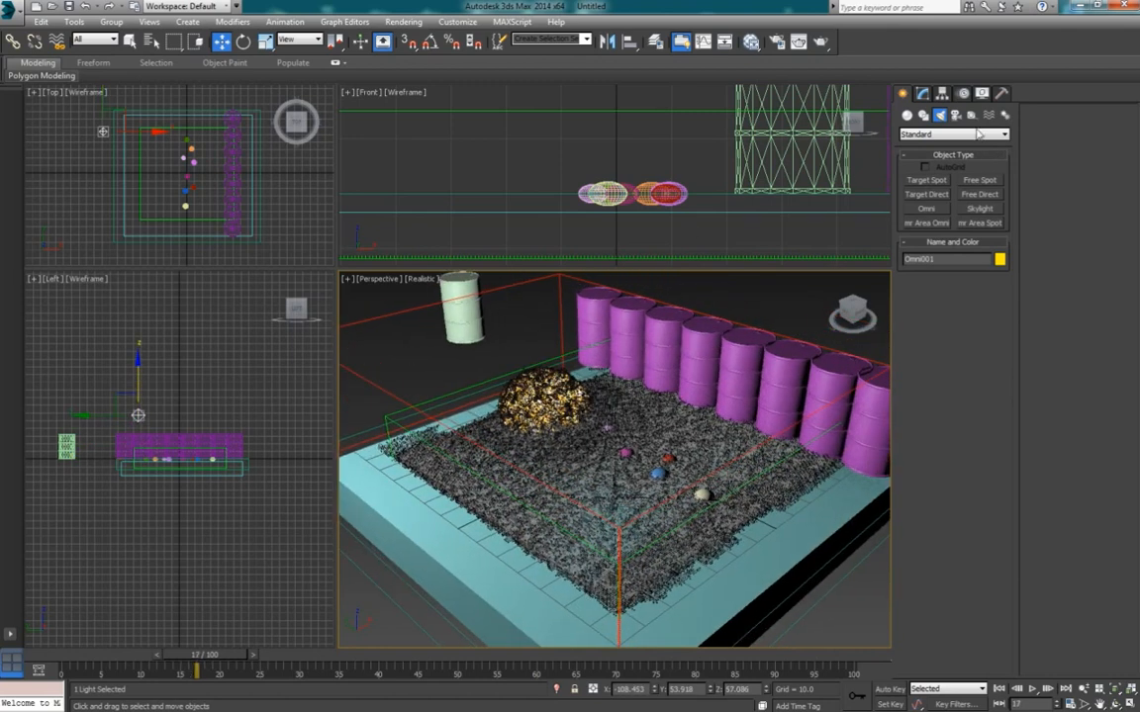
Enable Ray Traced Shadows and atmosphere shadows for the Omni light, and deselect it.
{"action": "left_click", "coordinate": [922, 94]}
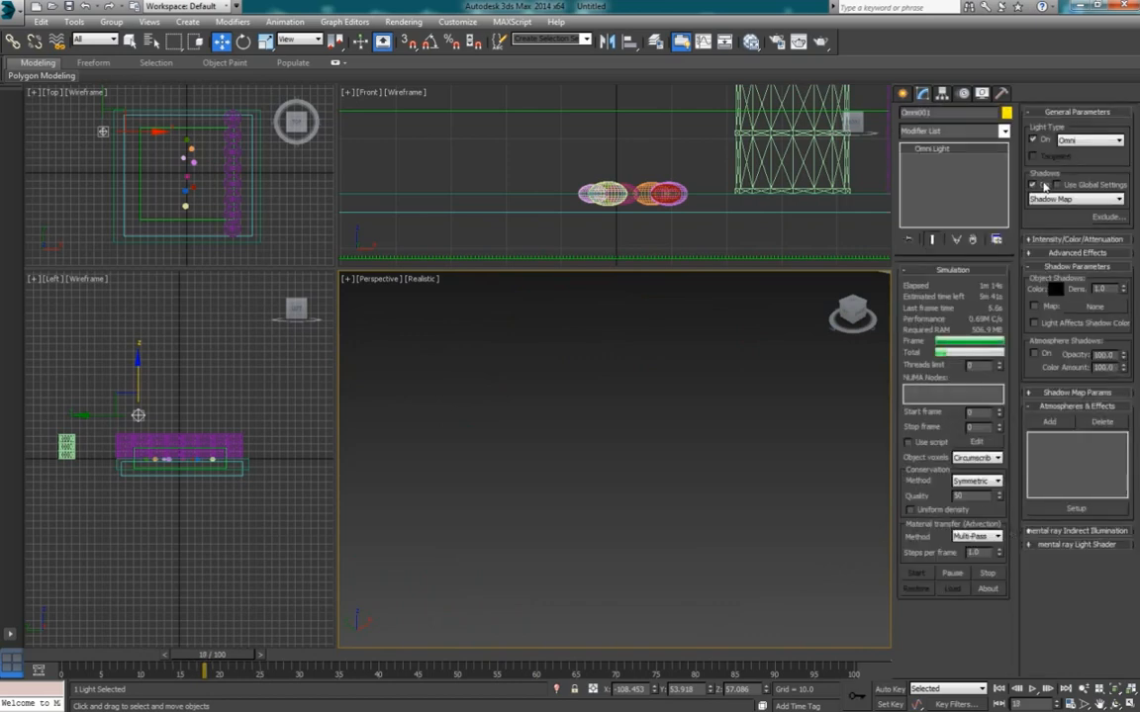
{"action": "left_click", "coordinate": [1062, 199]}
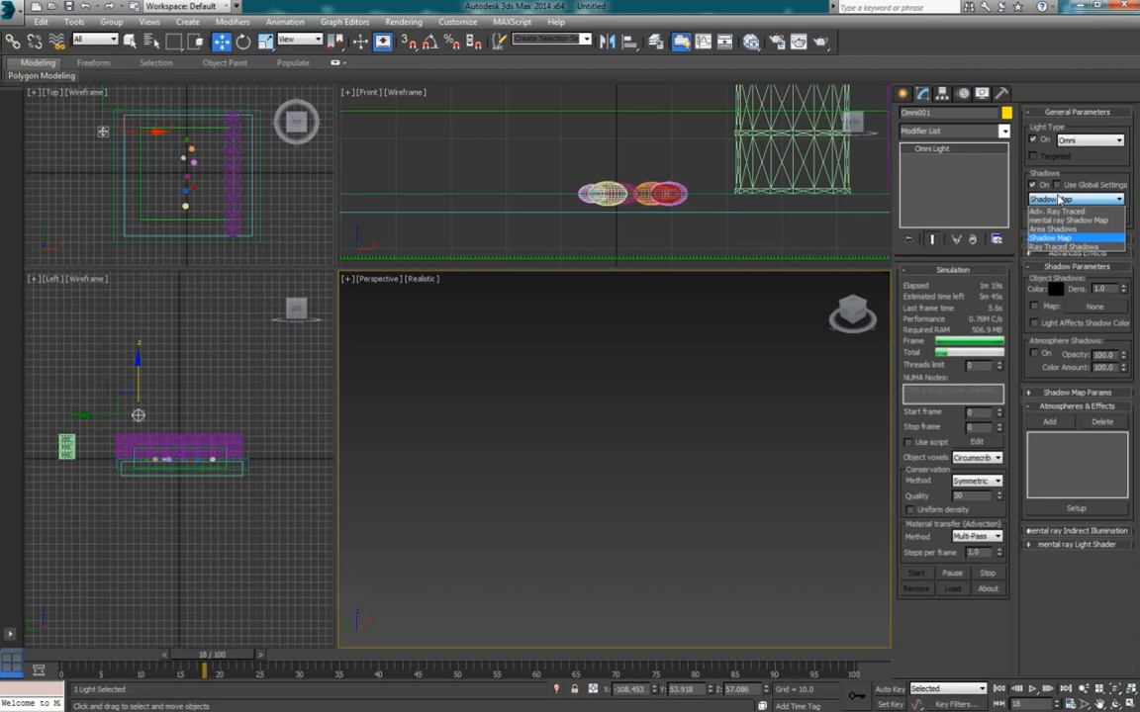
{"action": "left_click", "coordinate": [1068, 247]}
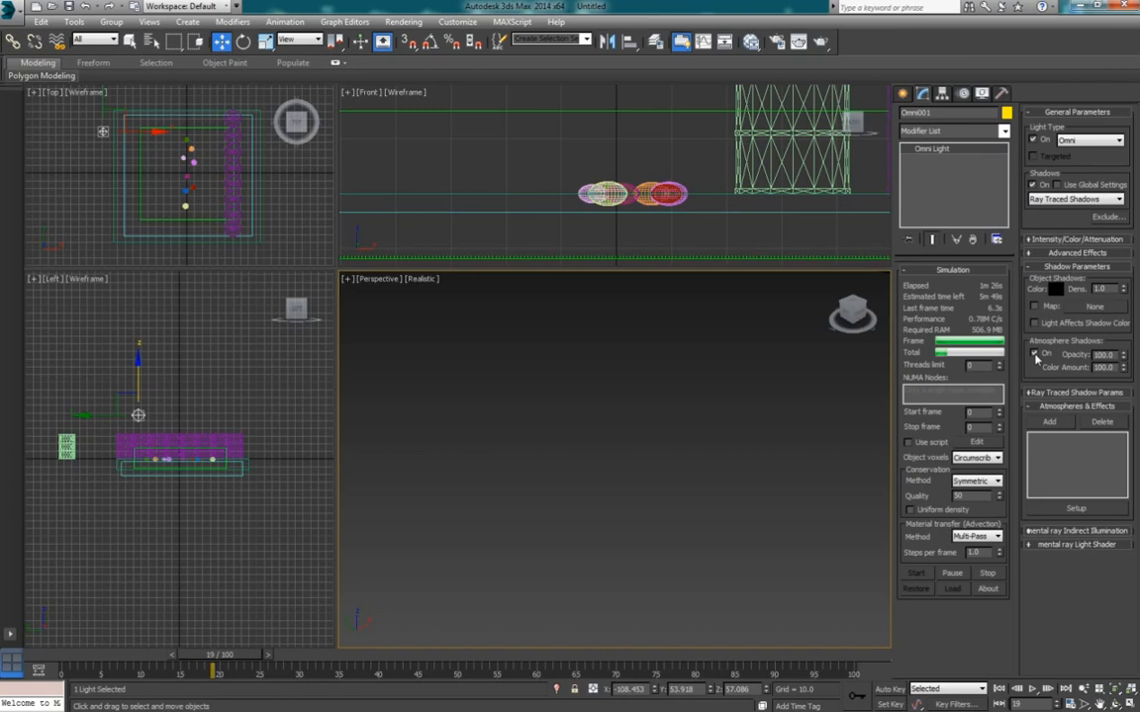
{"action": "left_click", "coordinate": [600, 462]}
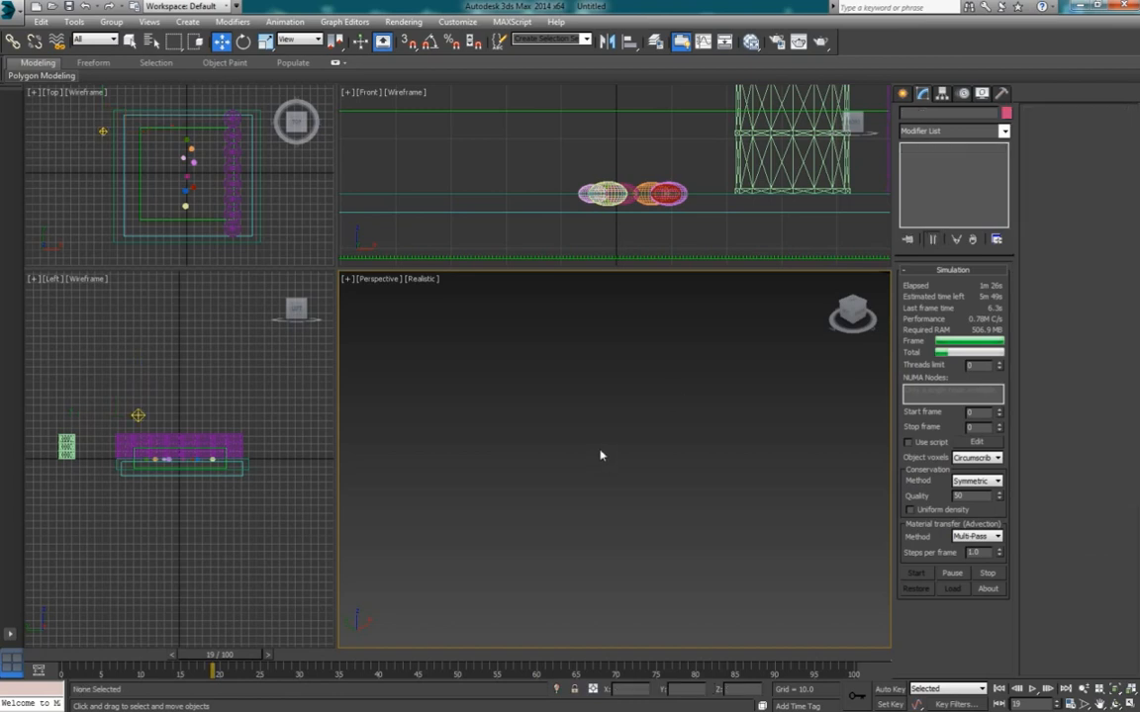
{"action": "scroll", "coordinate": [611, 452], "scroll_direction": "up", "scroll_amount": 5}
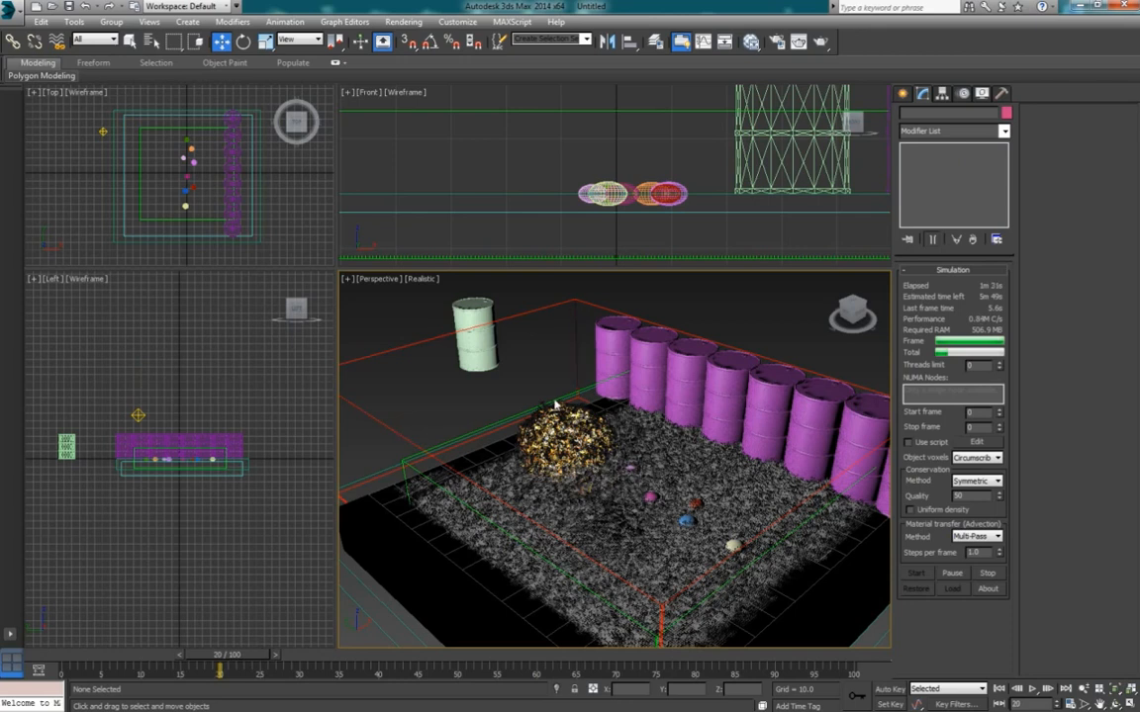
{"action": "middle_click_drag", "start_coordinate": [640, 443], "coordinate": [506, 380], "text": "alt"}
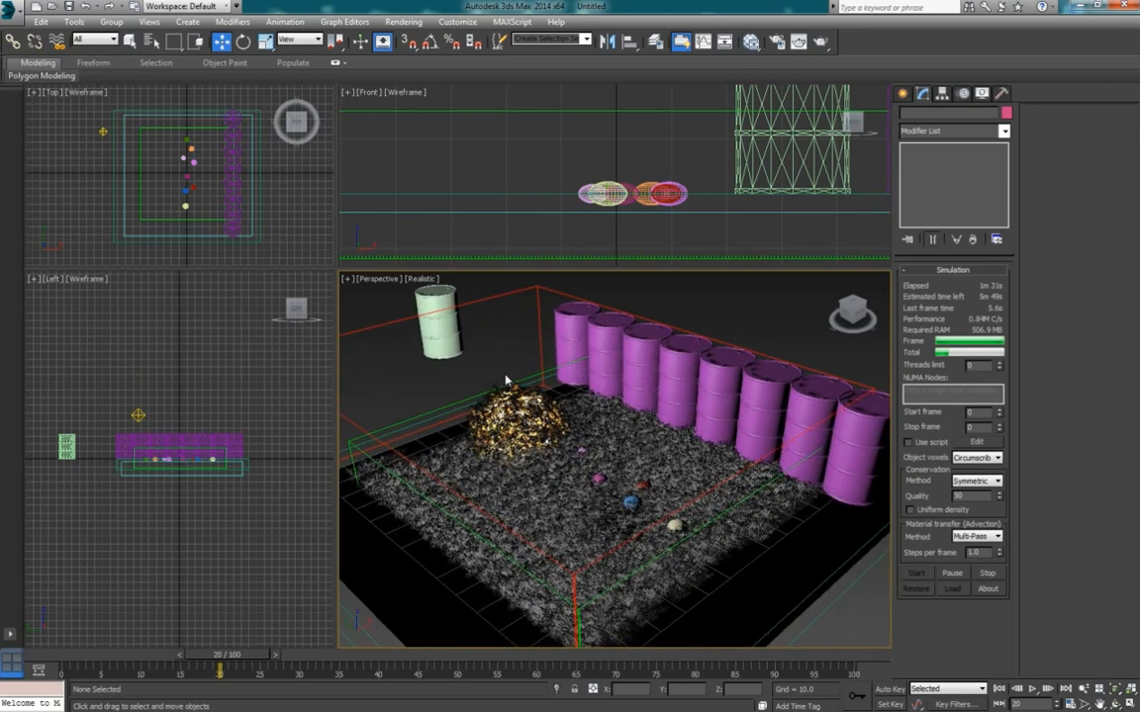
Render the Perspective view at frame 21 to check the lit explosion, and close the rendered frame.
{"action": "left_click", "coordinate": [820, 43]}
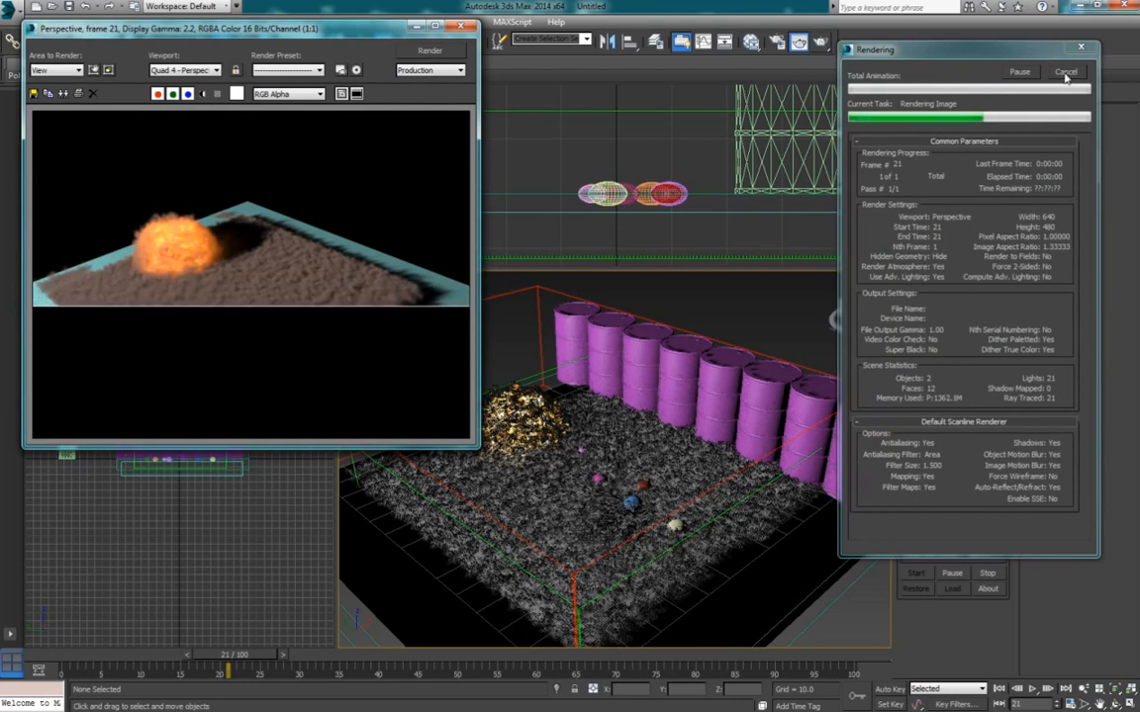
{"action": "left_click", "coordinate": [461, 25]}
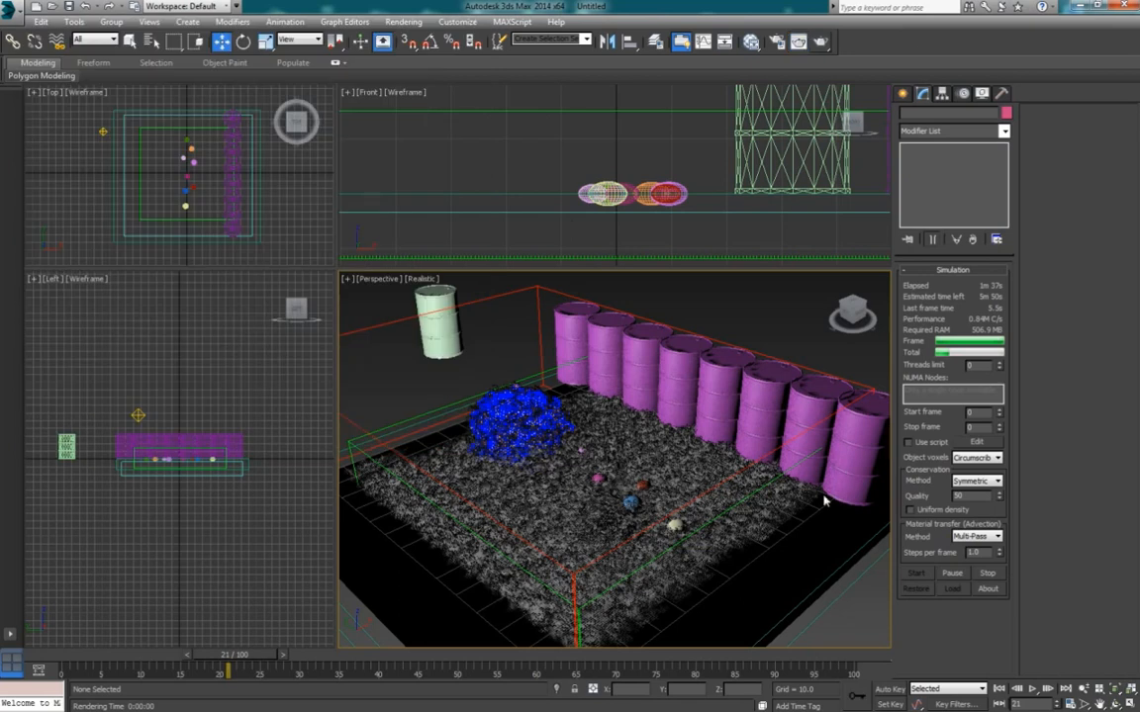
Check the PhoenixFD grid's interaction exclude list for the ground box Box002, and select that box in the Front view.
{"action": "left_click", "coordinate": [546, 378]}
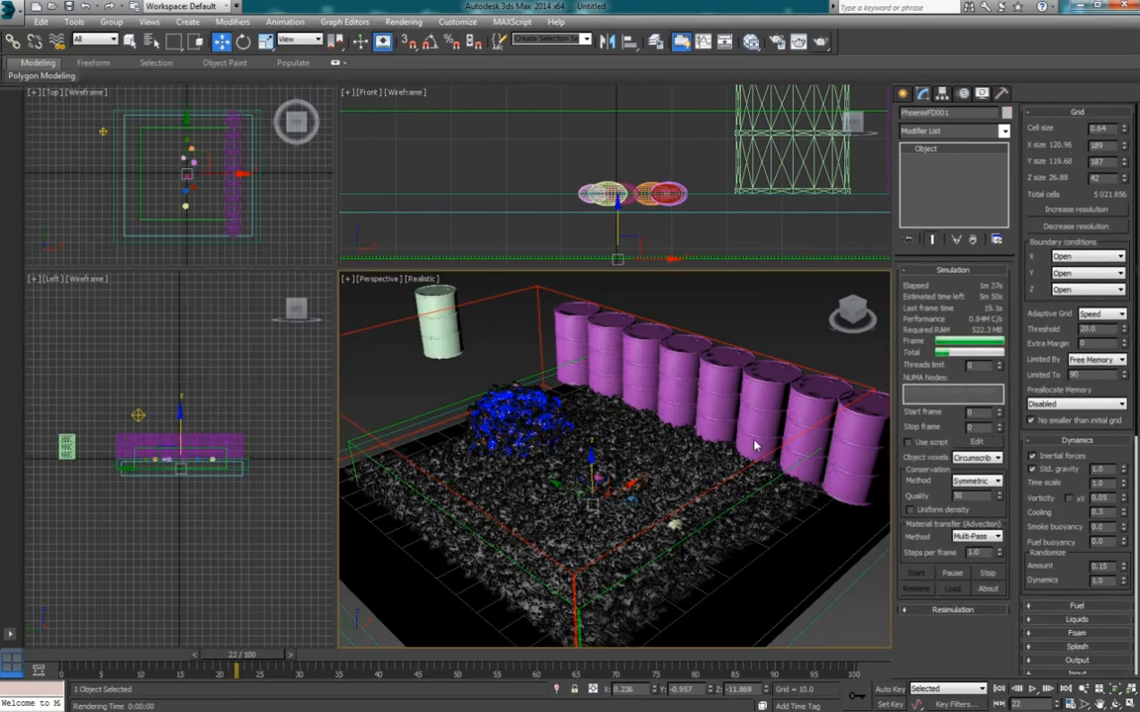
{"action": "scroll", "coordinate": [758, 444], "scroll_direction": "down", "scroll_amount": 3}
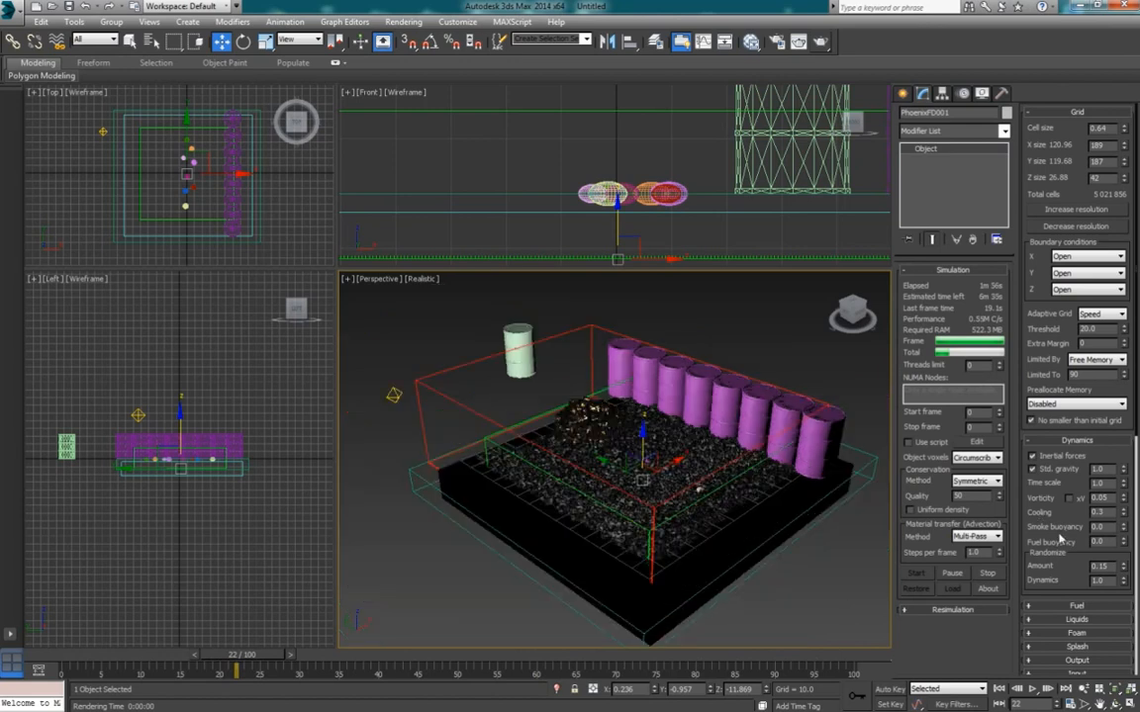
{"action": "scroll", "coordinate": [1062, 537], "scroll_direction": "down", "scroll_amount": 5}
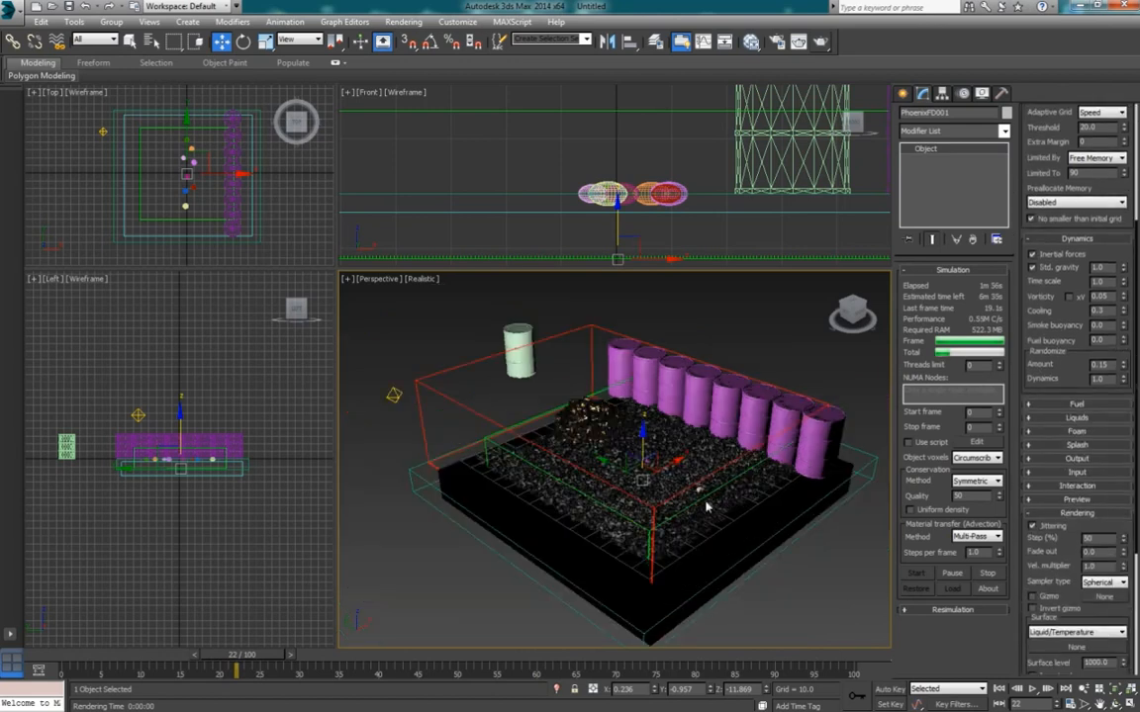
{"action": "middle_click_drag", "start_coordinate": [707, 503], "coordinate": [641, 504]}
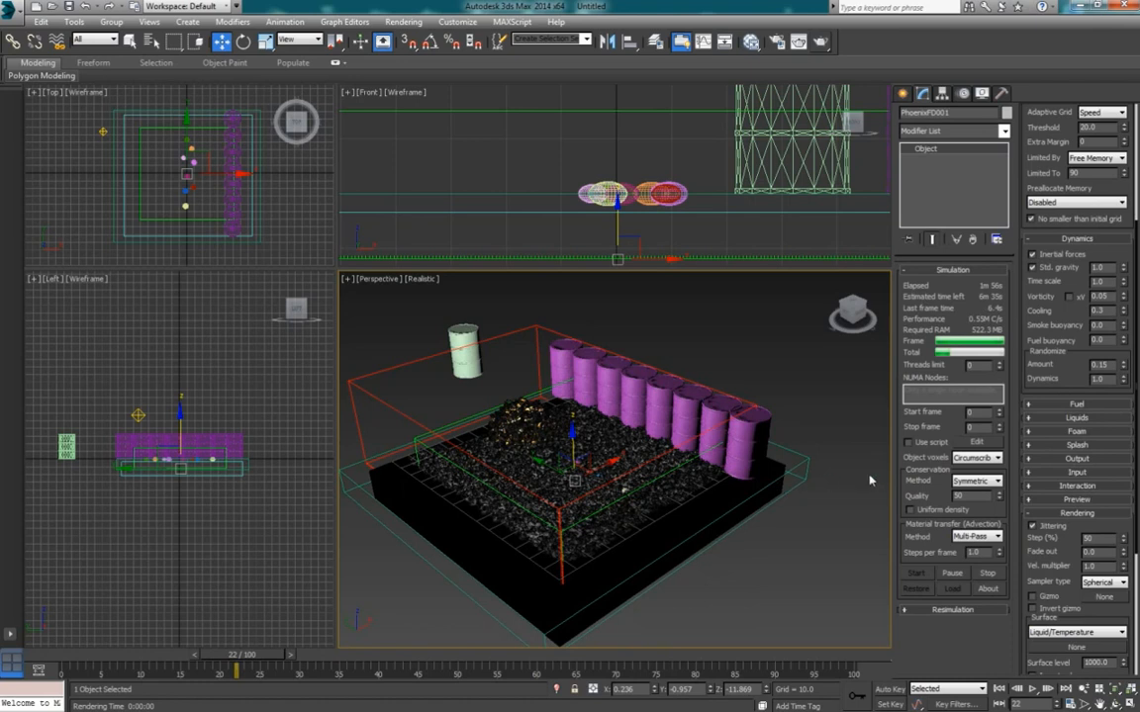
{"action": "scroll", "coordinate": [1071, 500], "scroll_direction": "down", "scroll_amount": 2}
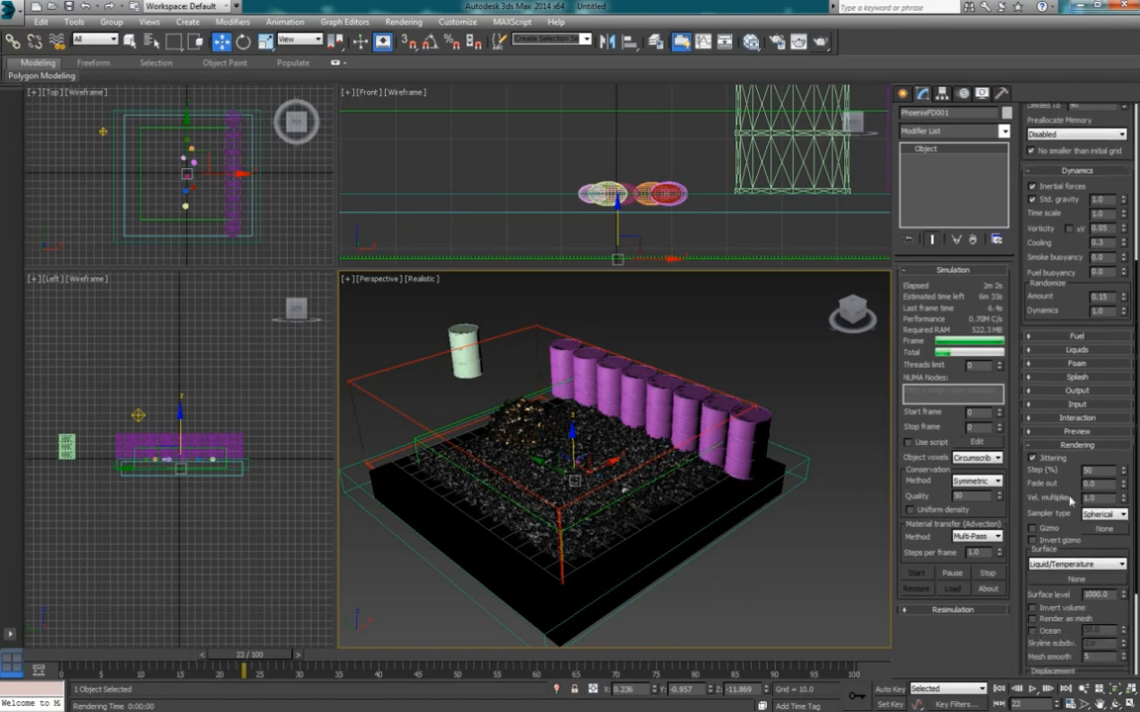
{"action": "left_click", "coordinate": [1076, 417]}
{"action": "left_click_drag", "start_coordinate": [1122, 487], "coordinate": [1124, 507]}
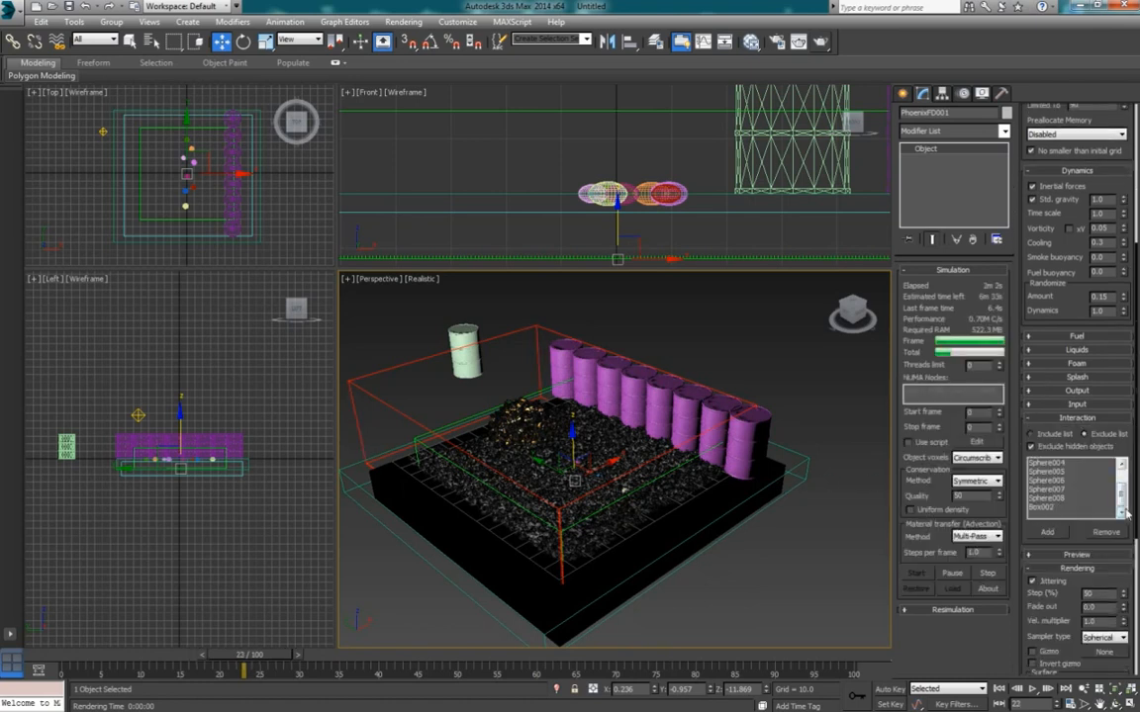
{"action": "left_click", "coordinate": [1037, 507]}
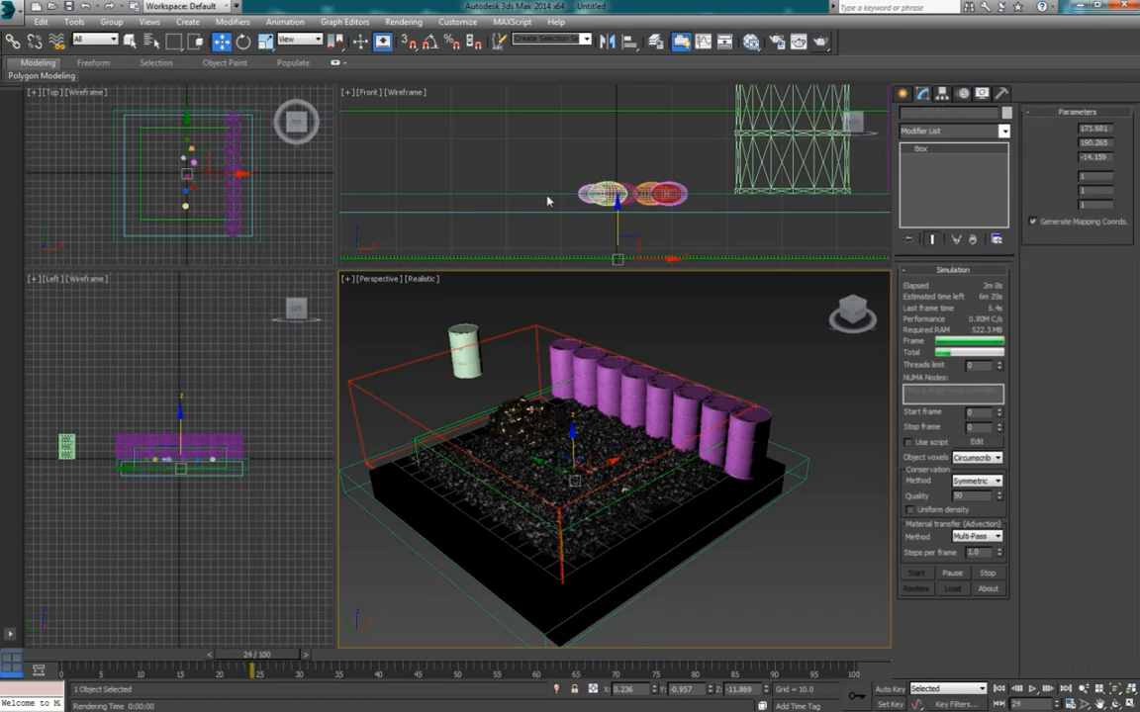
{"action": "left_click", "coordinate": [547, 201]}
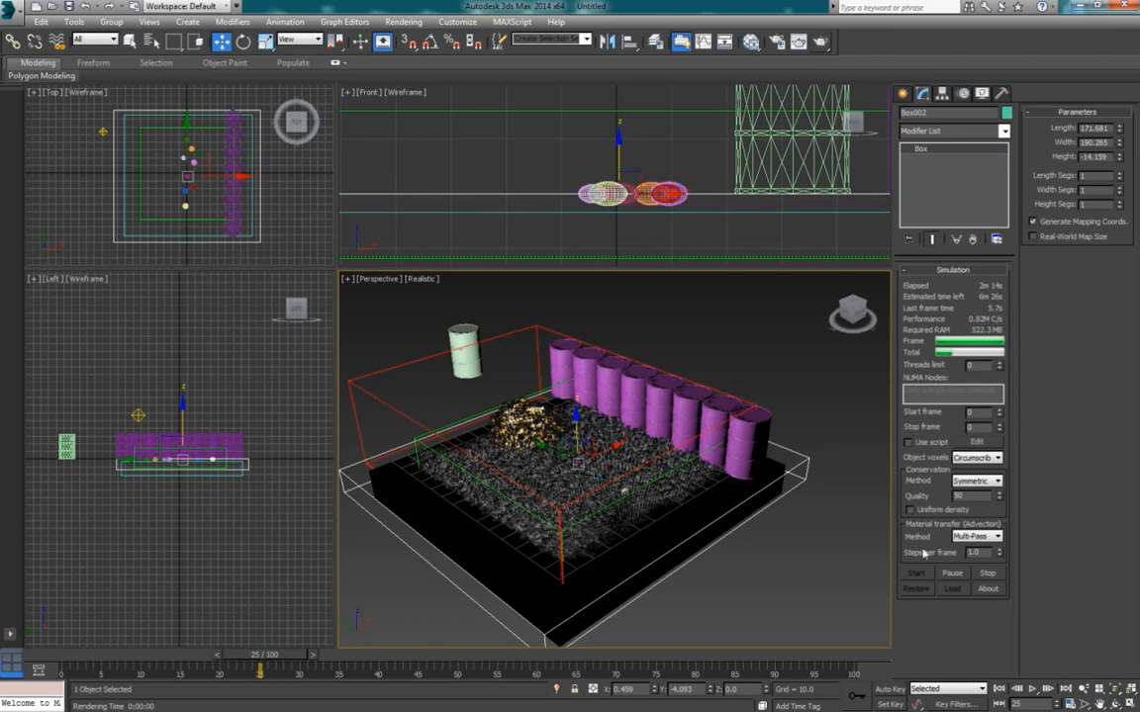
Render the Perspective view at frame 27 closer to the explosion, stop the render partway and put the rendered frame away.
{"action": "middle_click_drag", "start_coordinate": [543, 407], "coordinate": [574, 400]}
{"action": "scroll", "coordinate": [569, 405], "scroll_direction": "up", "scroll_amount": 4}
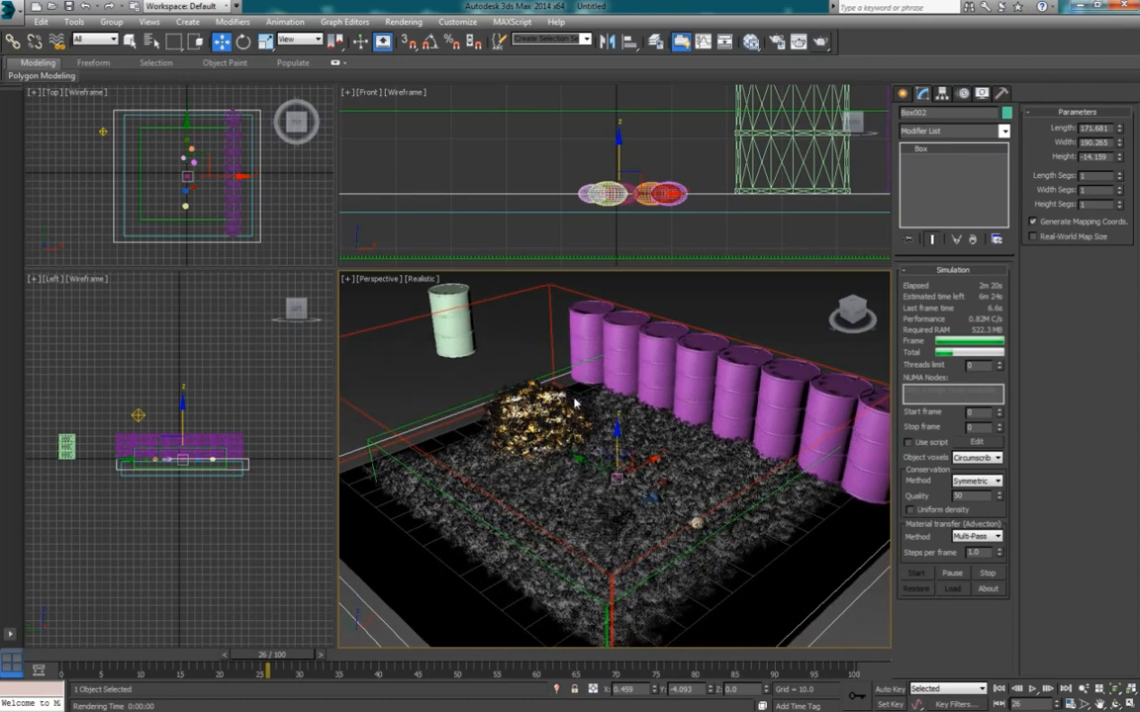
{"action": "left_click", "coordinate": [825, 44]}
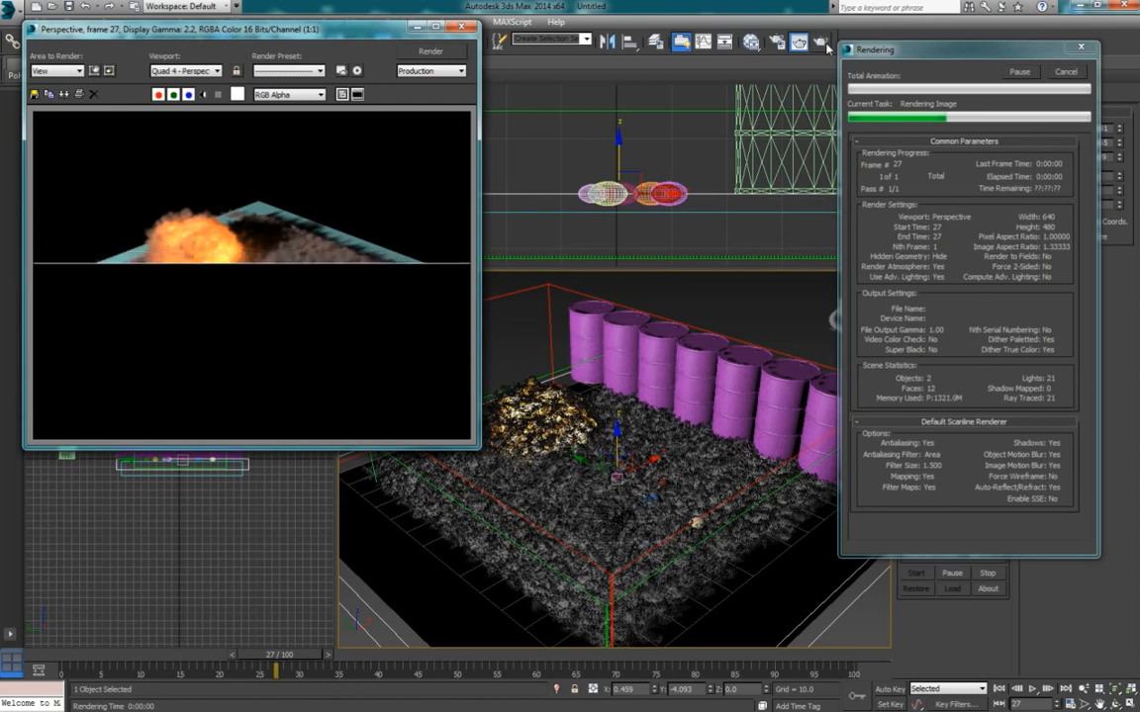
{"action": "left_click", "coordinate": [1066, 72]}
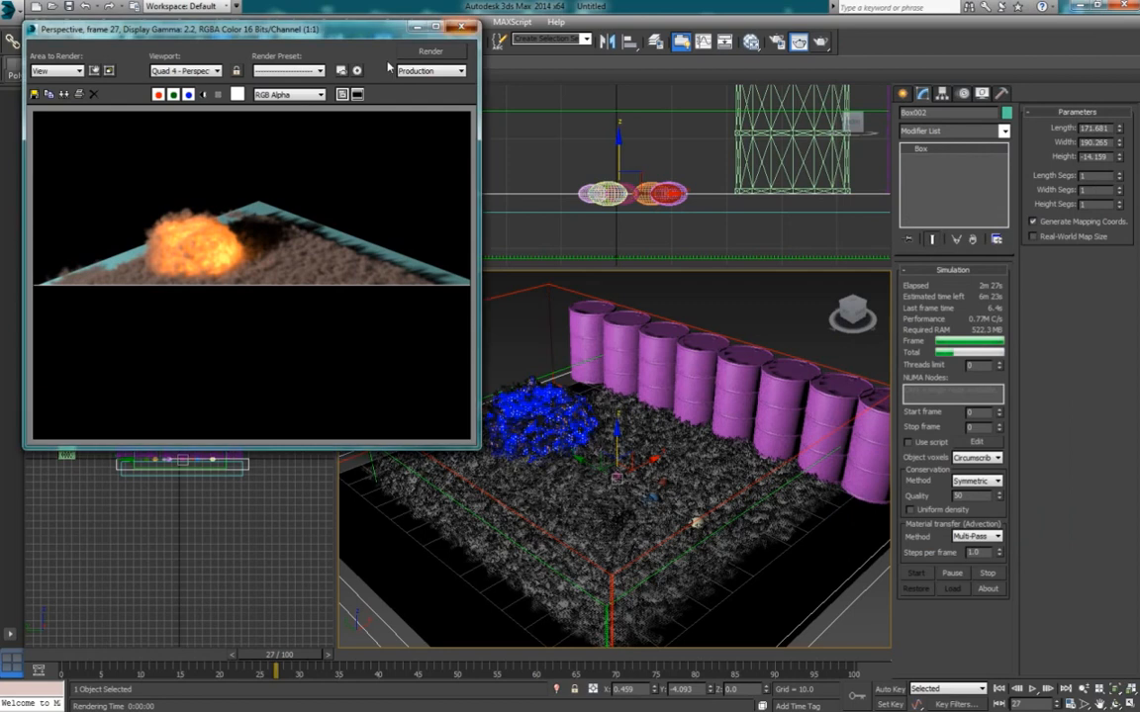
{"action": "left_click", "coordinate": [415, 28]}
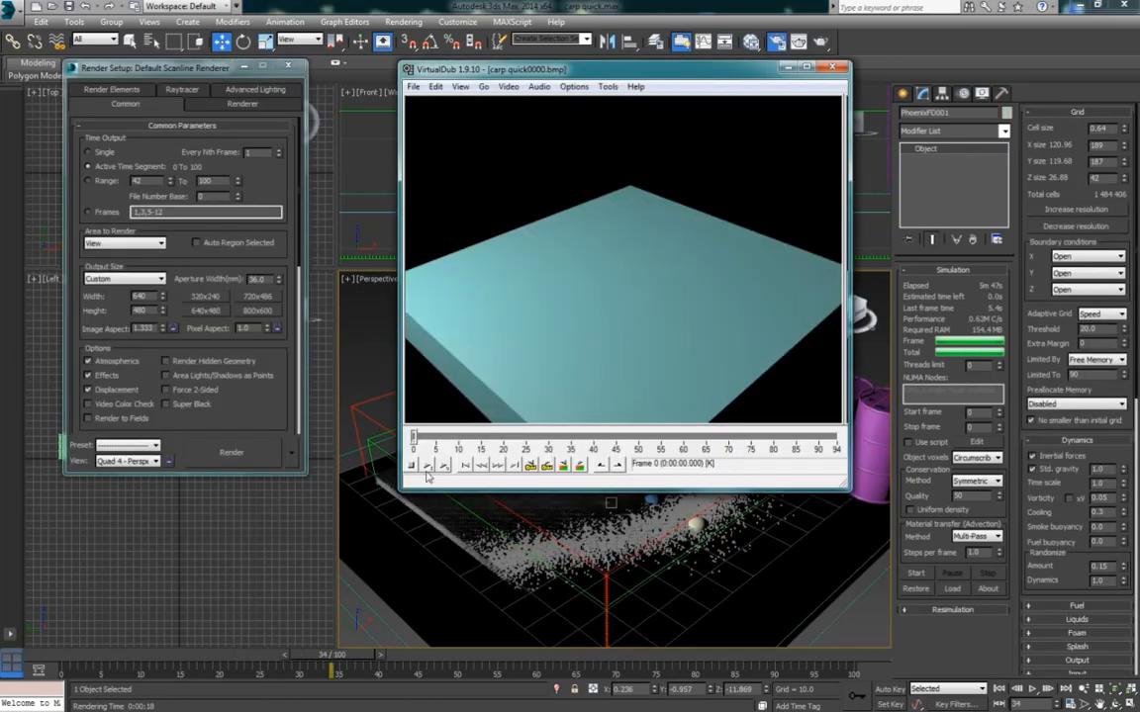
Play the rendered carp quick image sequence twice from its first frame in VirtualDub, and return to 3ds Max.
{"action": "left_click", "coordinate": [444, 466]}
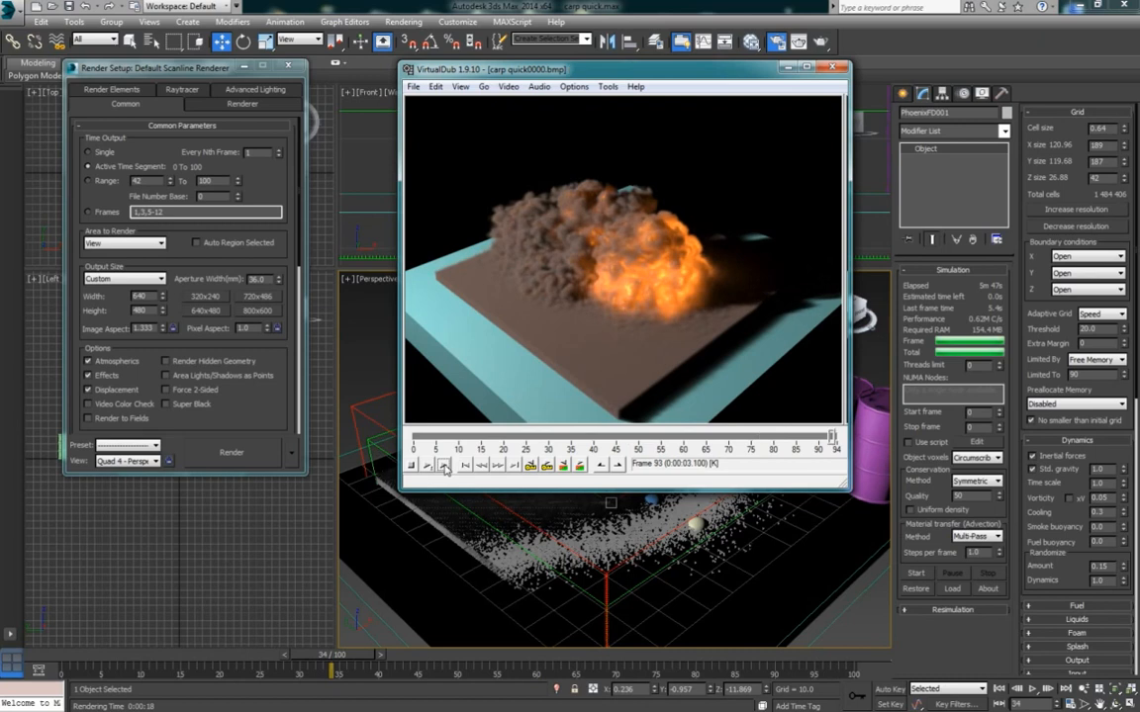
{"action": "left_click", "coordinate": [444, 466]}
{"action": "left_click", "coordinate": [465, 466]}
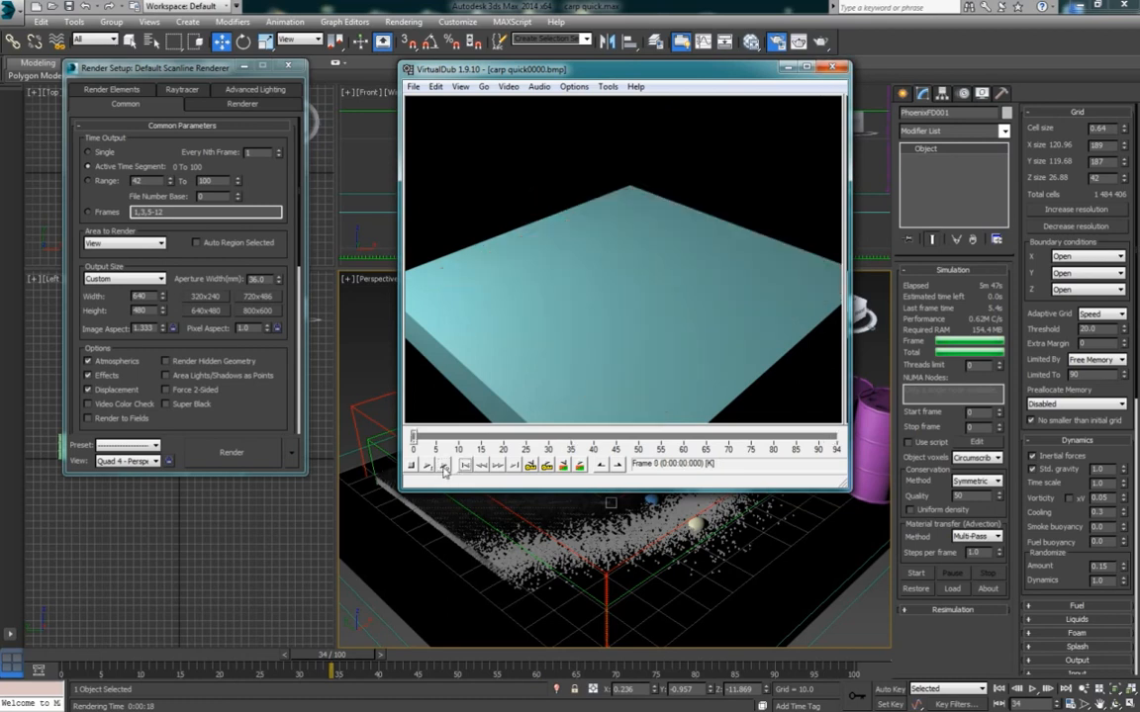
{"action": "left_click", "coordinate": [444, 465]}
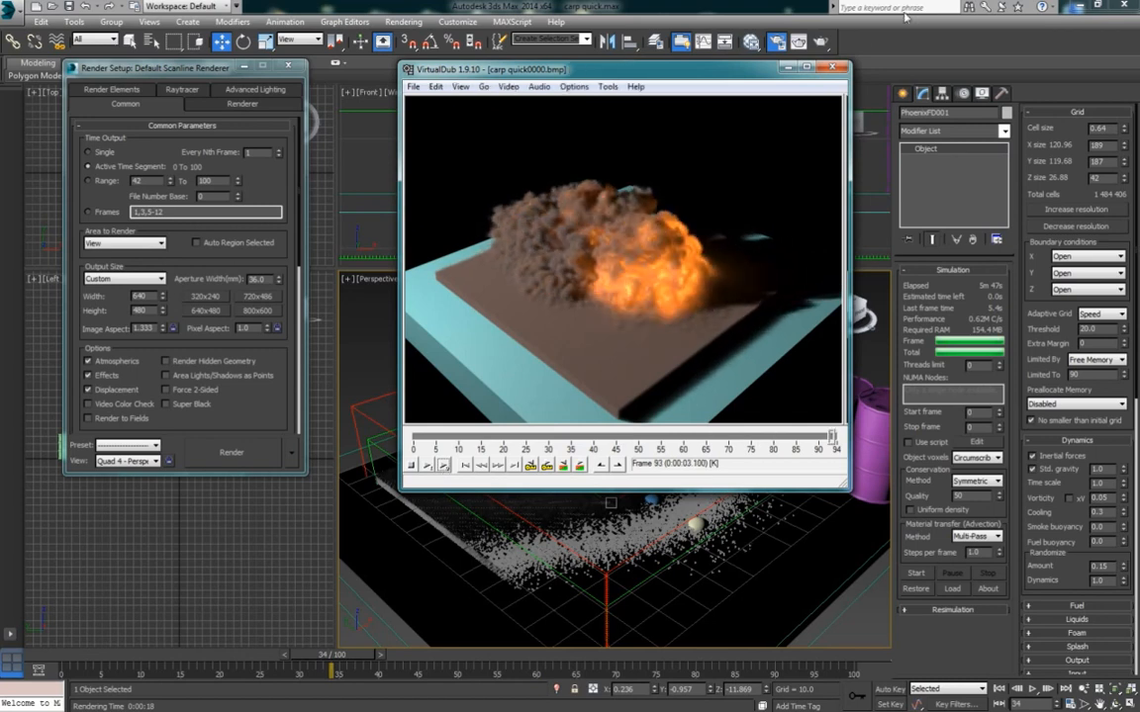
{"action": "left_click", "coordinate": [907, 44]}
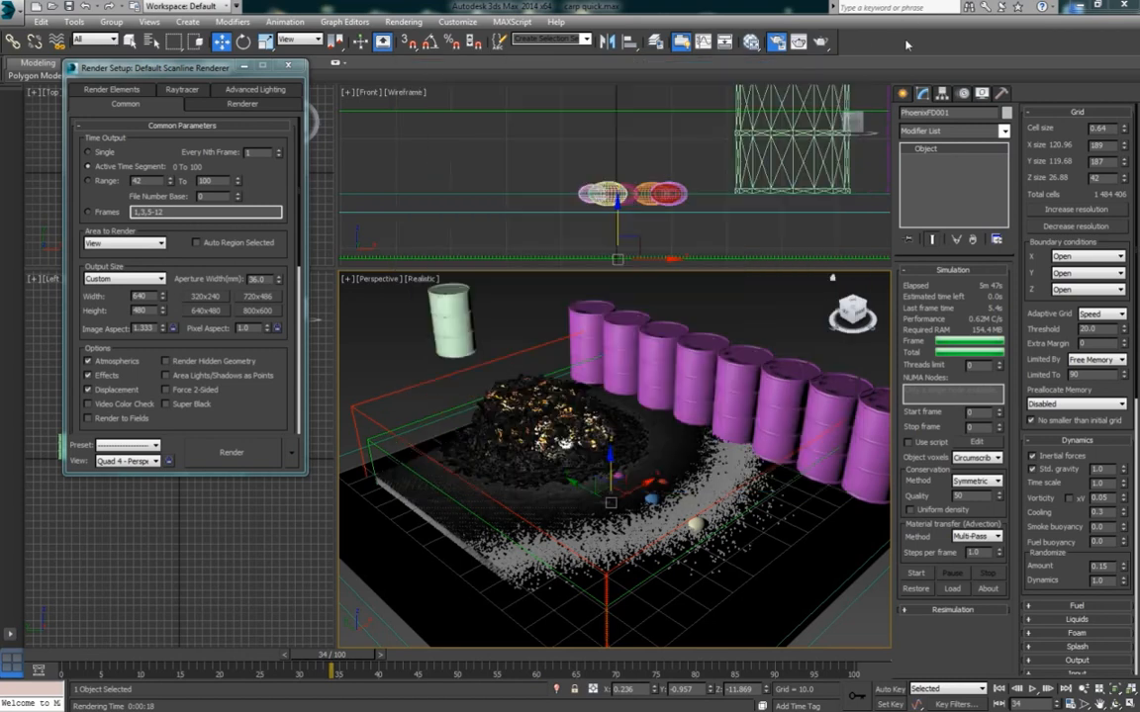
Go to frame 0, set the radius of the first explosion sphere, Sphere001, to 2.7, and deselect it.
{"action": "left_click", "coordinate": [71, 655]}
{"action": "left_click", "coordinate": [535, 436]}
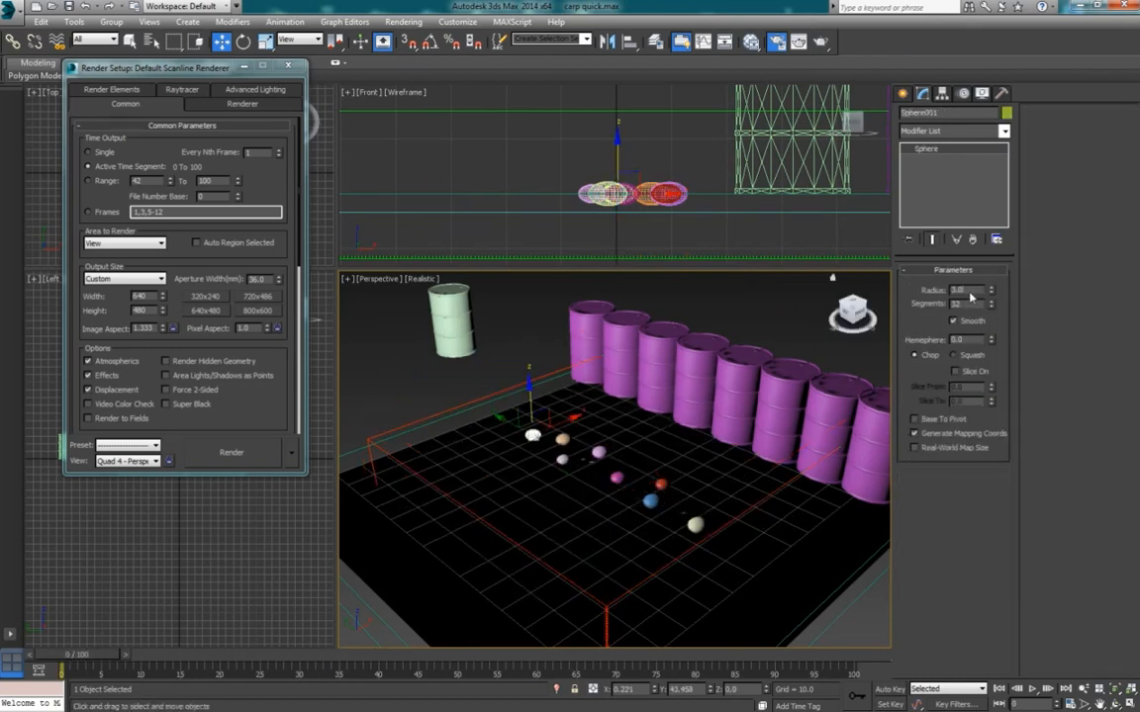
{"action": "double_click", "coordinate": [970, 295]}
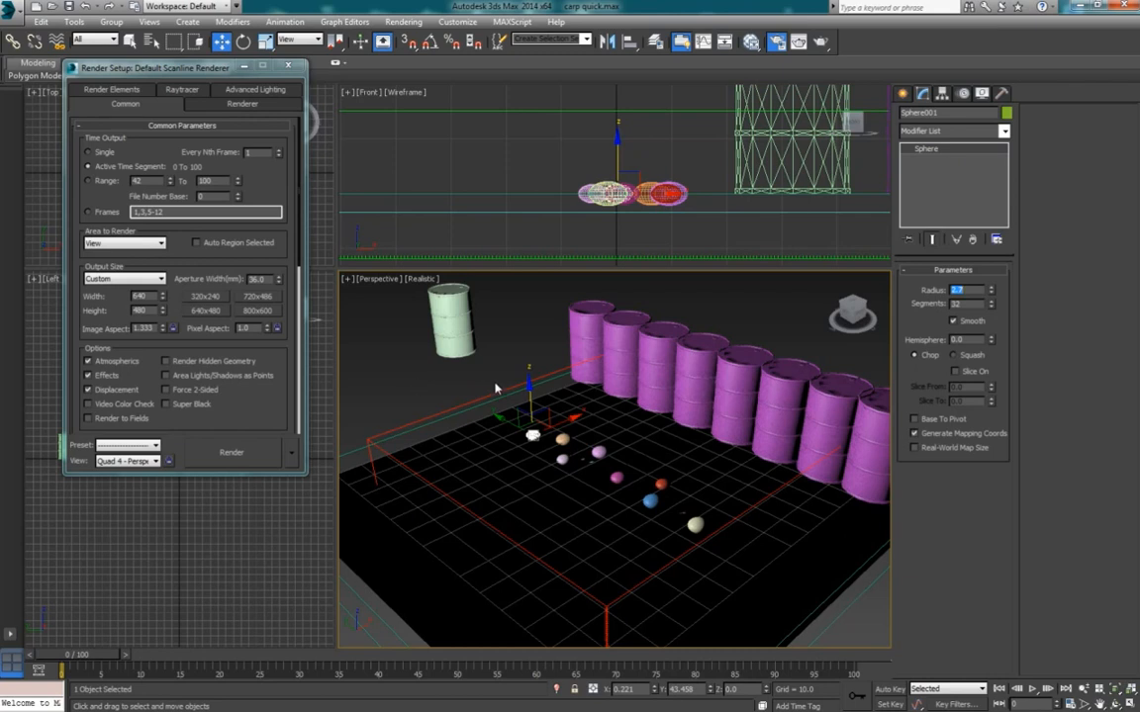
{"action": "left_click", "coordinate": [547, 380]}
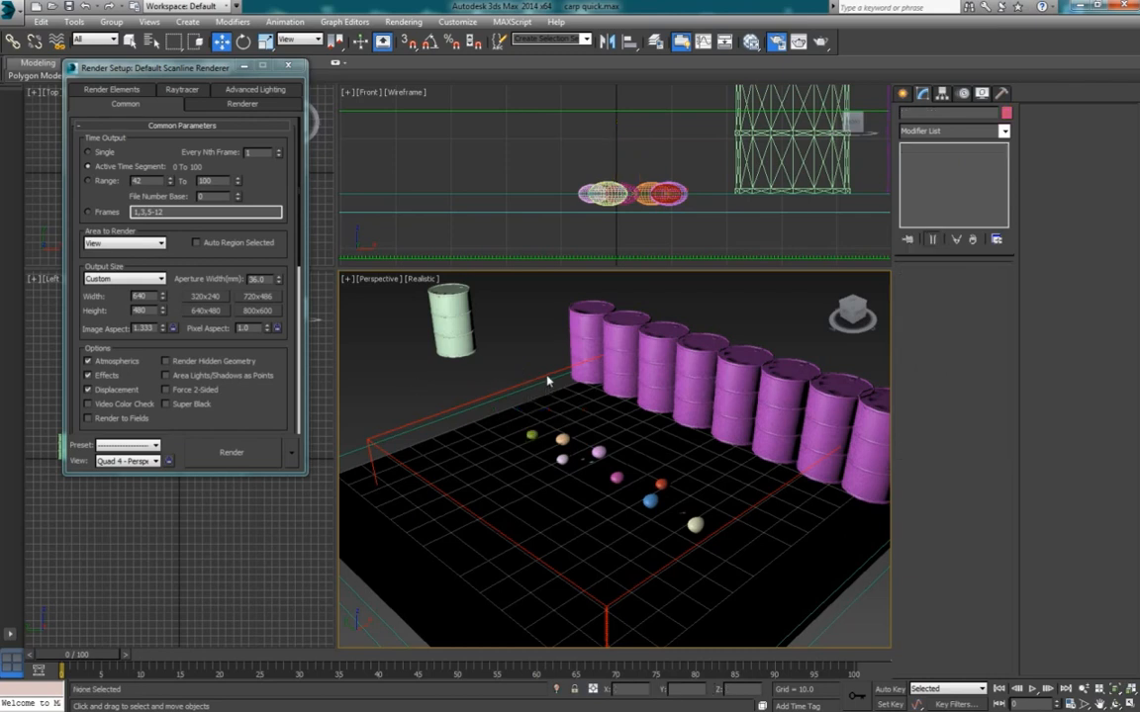
Enlarge the PhoenixFD simulation grid to 214 cells in X and 234 cells in Y.
{"action": "left_click", "coordinate": [421, 427]}
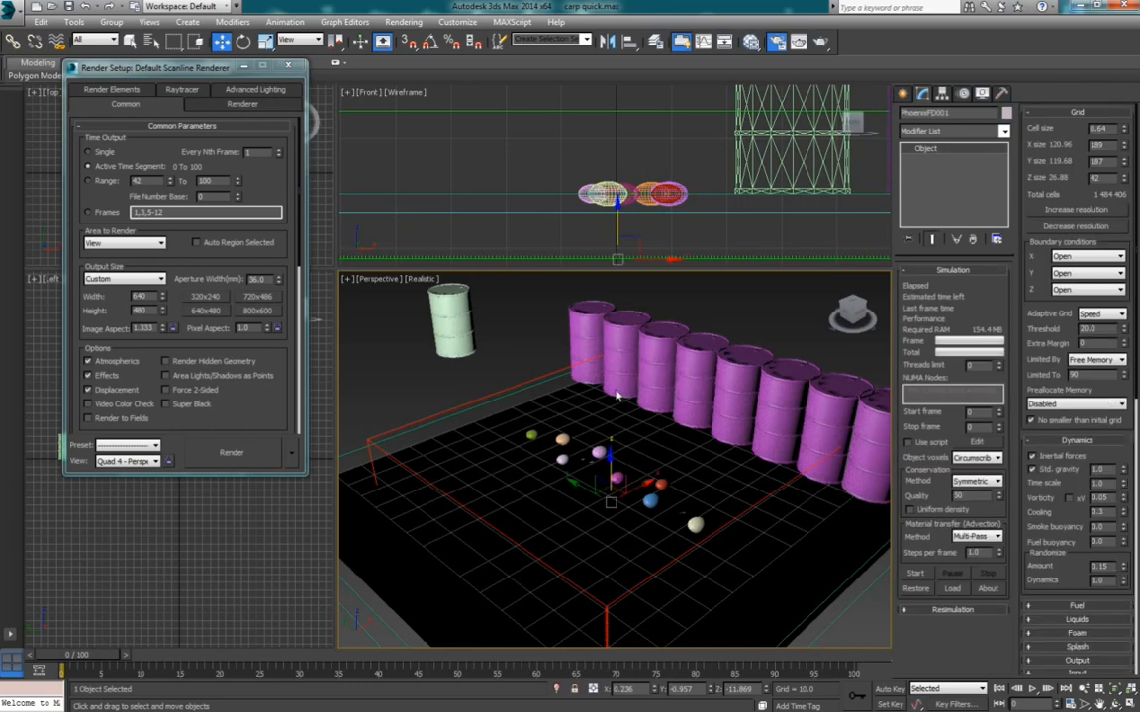
{"action": "mouse_move", "coordinate": [1124, 145]}
{"action": "left_mouse_down"}
{"action": "mouse_move", "coordinate": [1127, 157]}
{"action": "mouse_move", "coordinate": [1128, 147]}
{"action": "left_mouse_up"}
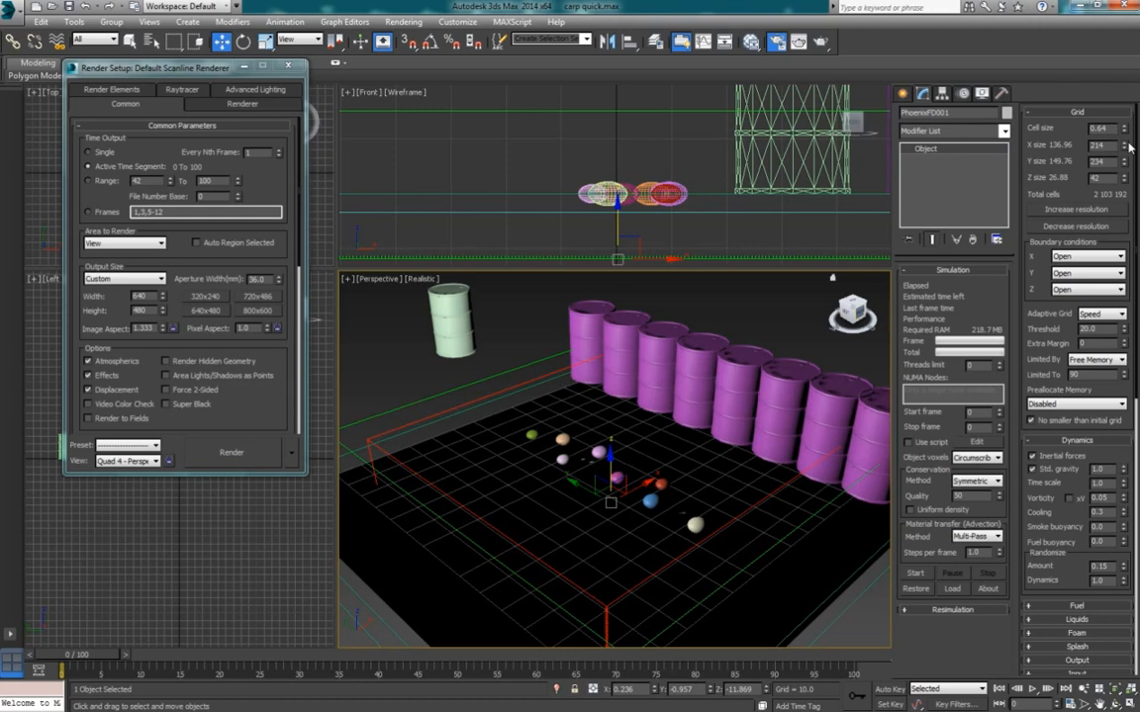
Review the Object Properties of the lower ground box, Box001, and close them.
{"action": "left_click", "coordinate": [810, 584]}
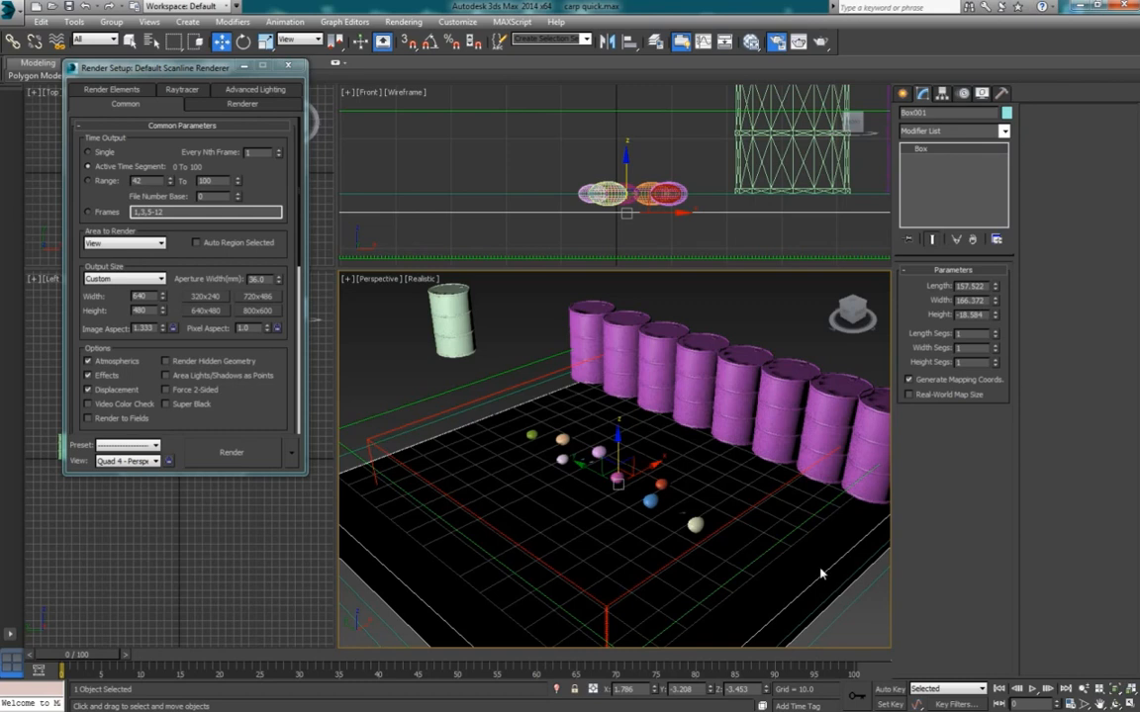
{"action": "right_click", "coordinate": [820, 571]}
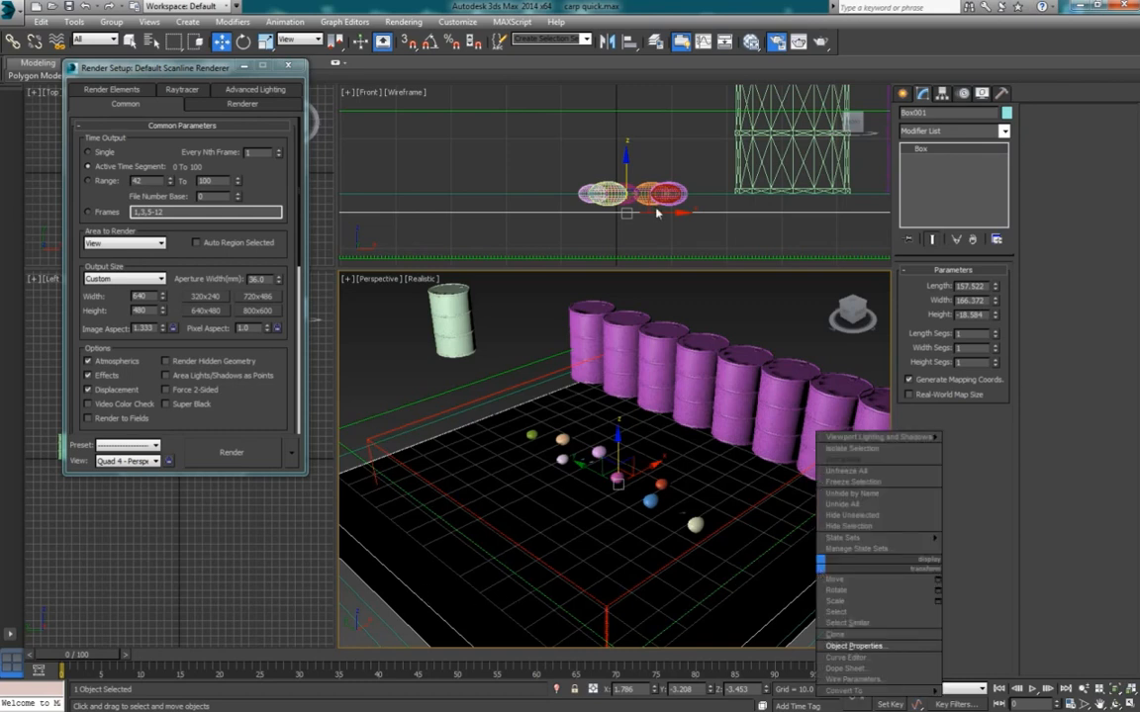
{"action": "left_click", "coordinate": [873, 647]}
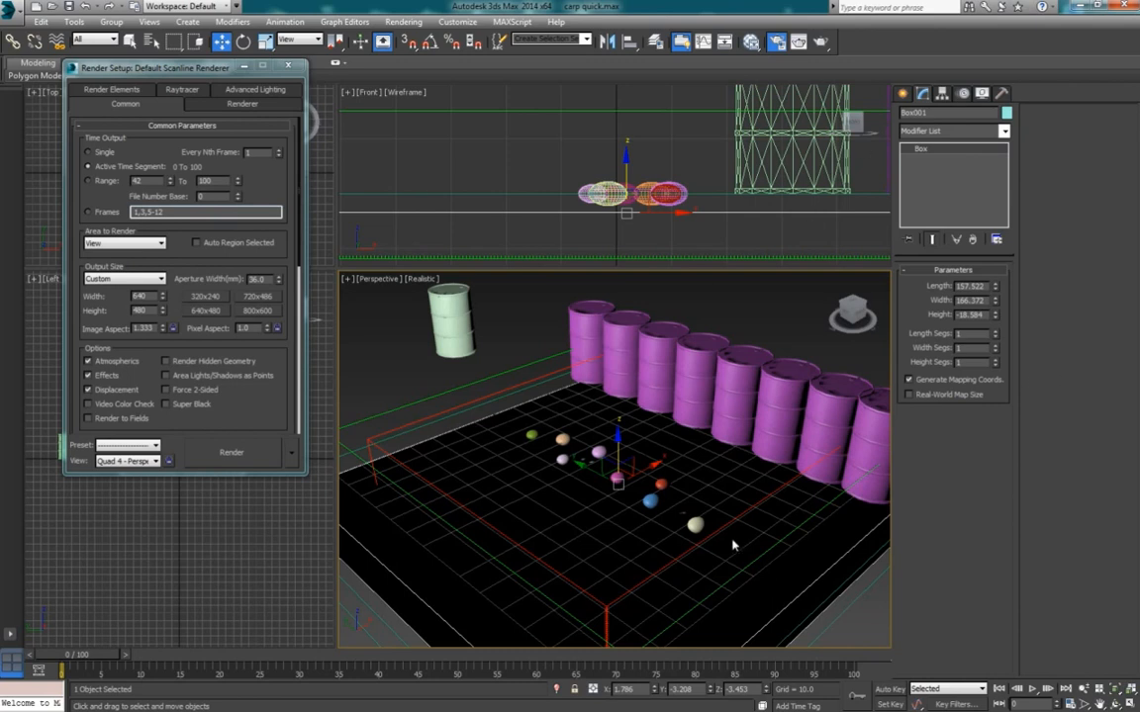
{"action": "right_click", "coordinate": [813, 572]}
{"action": "left_click", "coordinate": [847, 655]}
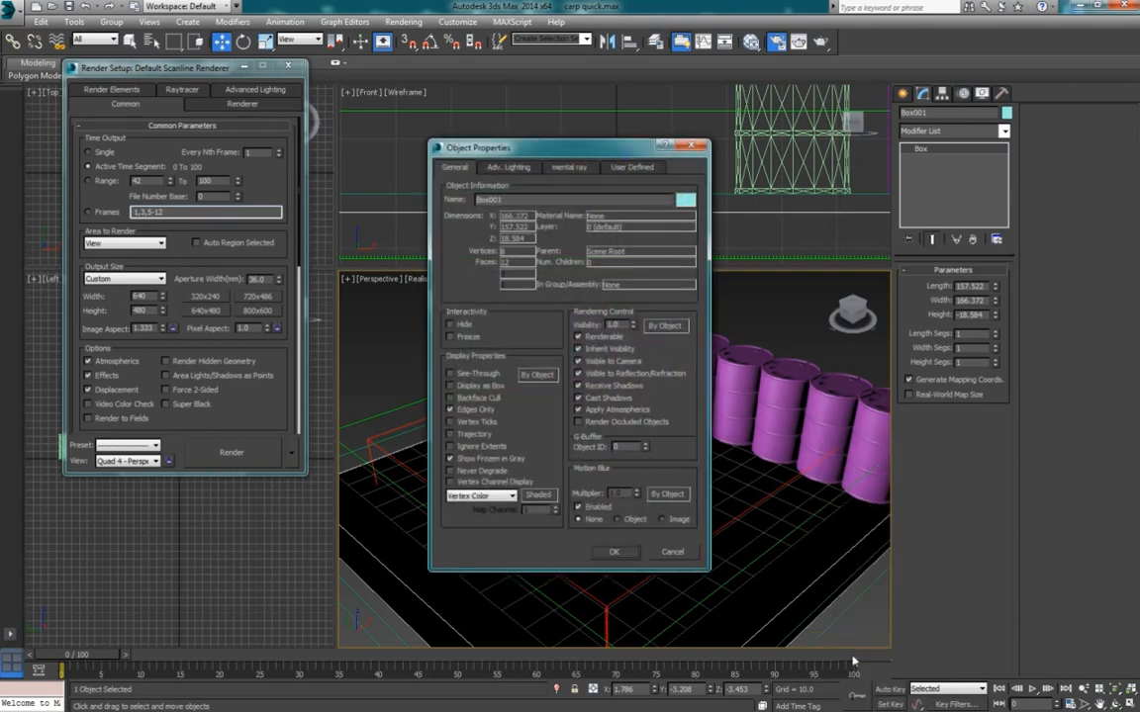
{"action": "left_click", "coordinate": [613, 551]}
Extend the animation's end time to frame 200.
{"action": "left_click", "coordinate": [1069, 703]}
{"action": "left_click_drag", "start_coordinate": [527, 388], "coordinate": [496, 394]}
{"action": "type", "text": "200"}
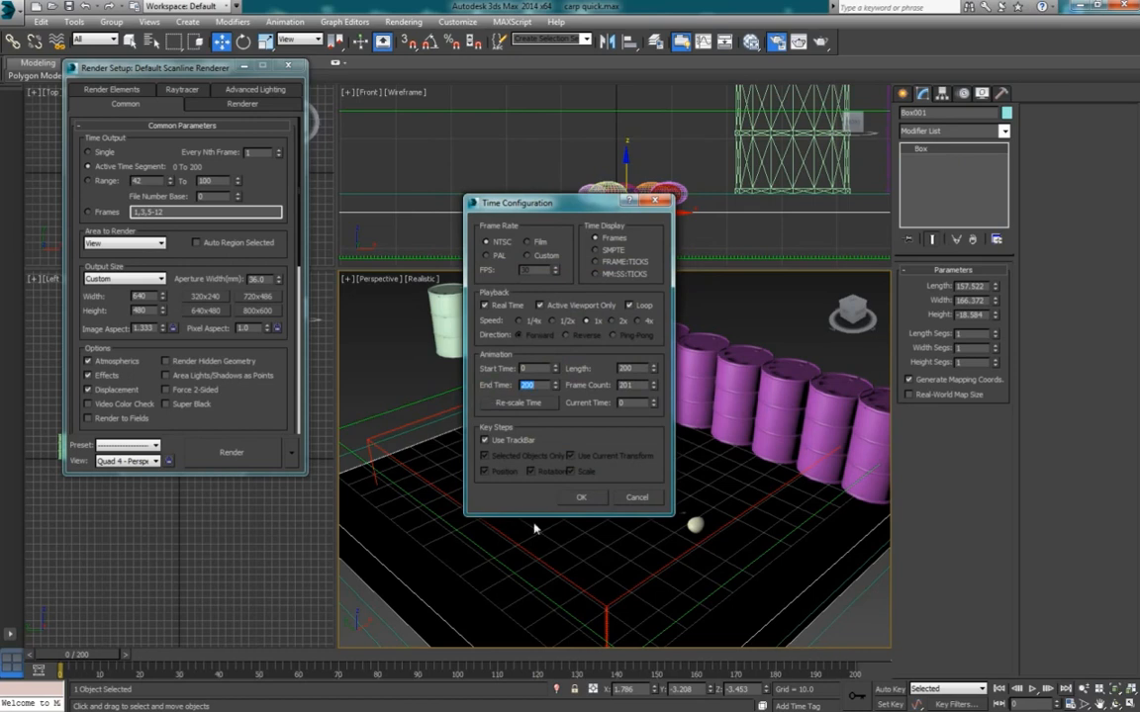
{"action": "left_click", "coordinate": [581, 497]}
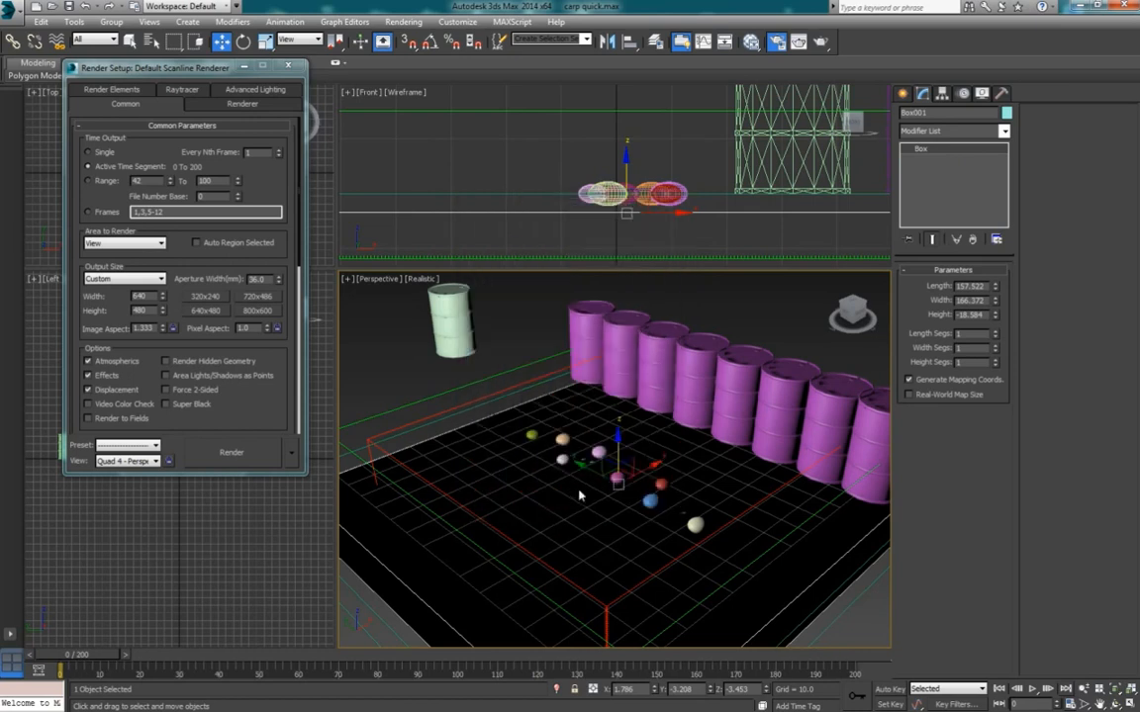
Select the PhoenixFD grid and increase its simulation resolution.
{"action": "left_click", "coordinate": [511, 396]}
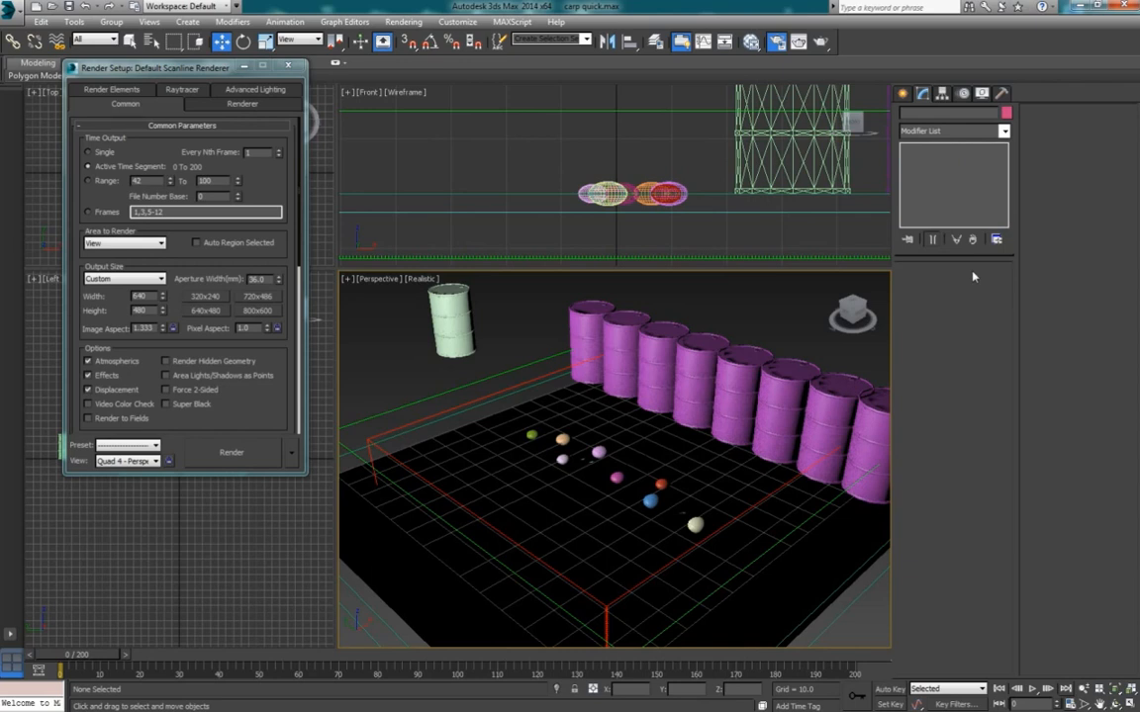
{"action": "left_click", "coordinate": [638, 260]}
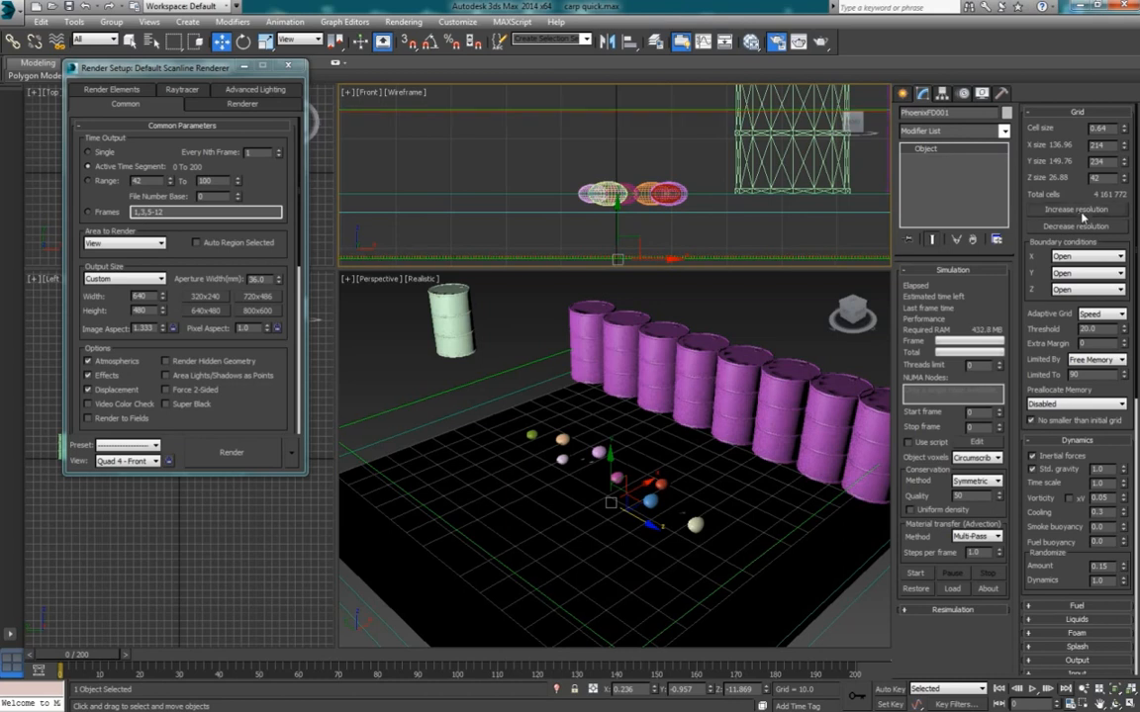
{"action": "left_click", "coordinate": [1079, 212]}
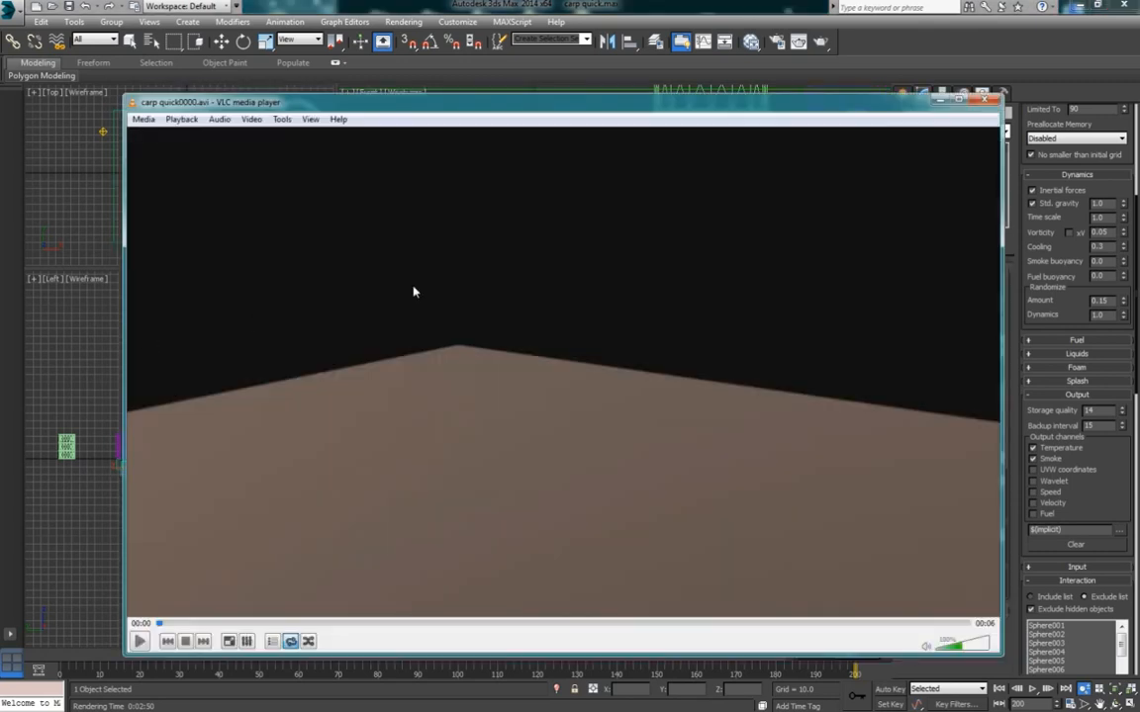
Play the final rendered video carp quick0000.avi full screen in VLC.
{"action": "double_click", "coordinate": [413, 291]}
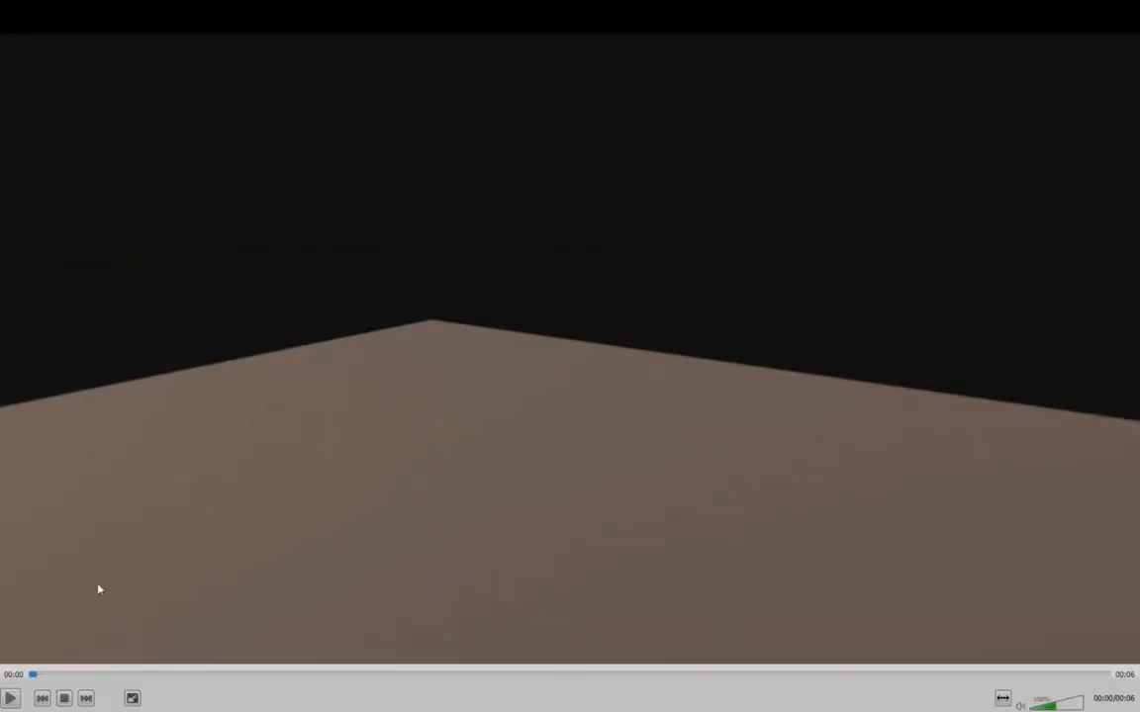
{"action": "left_click", "coordinate": [12, 697]}
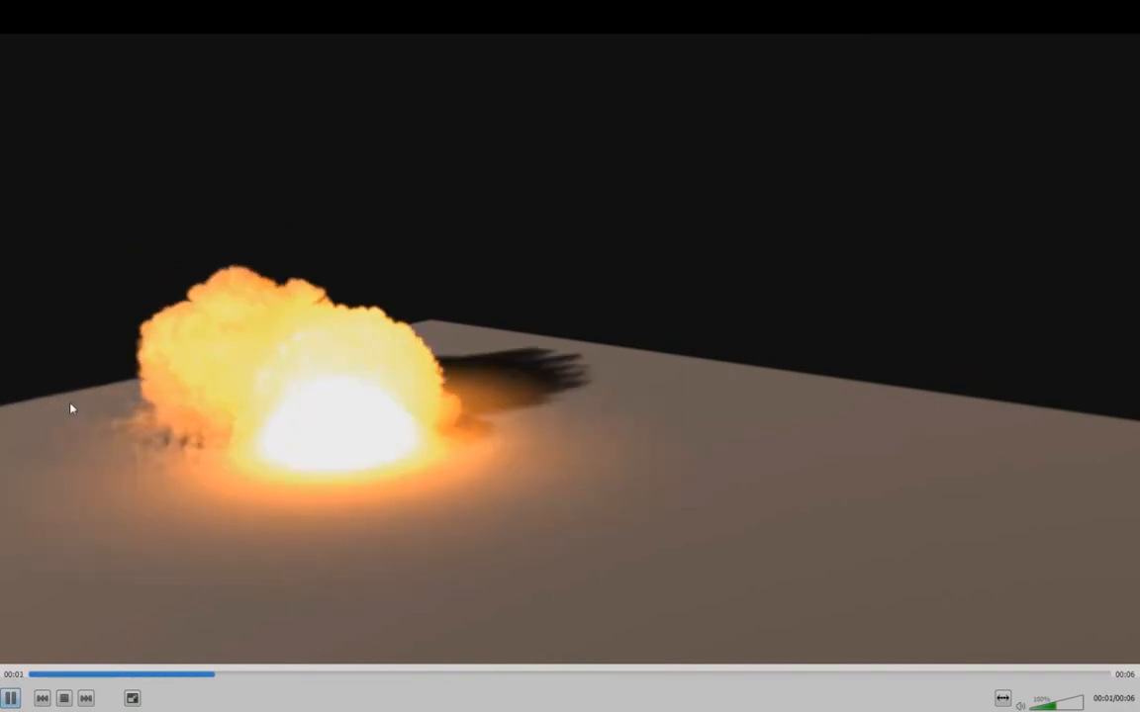